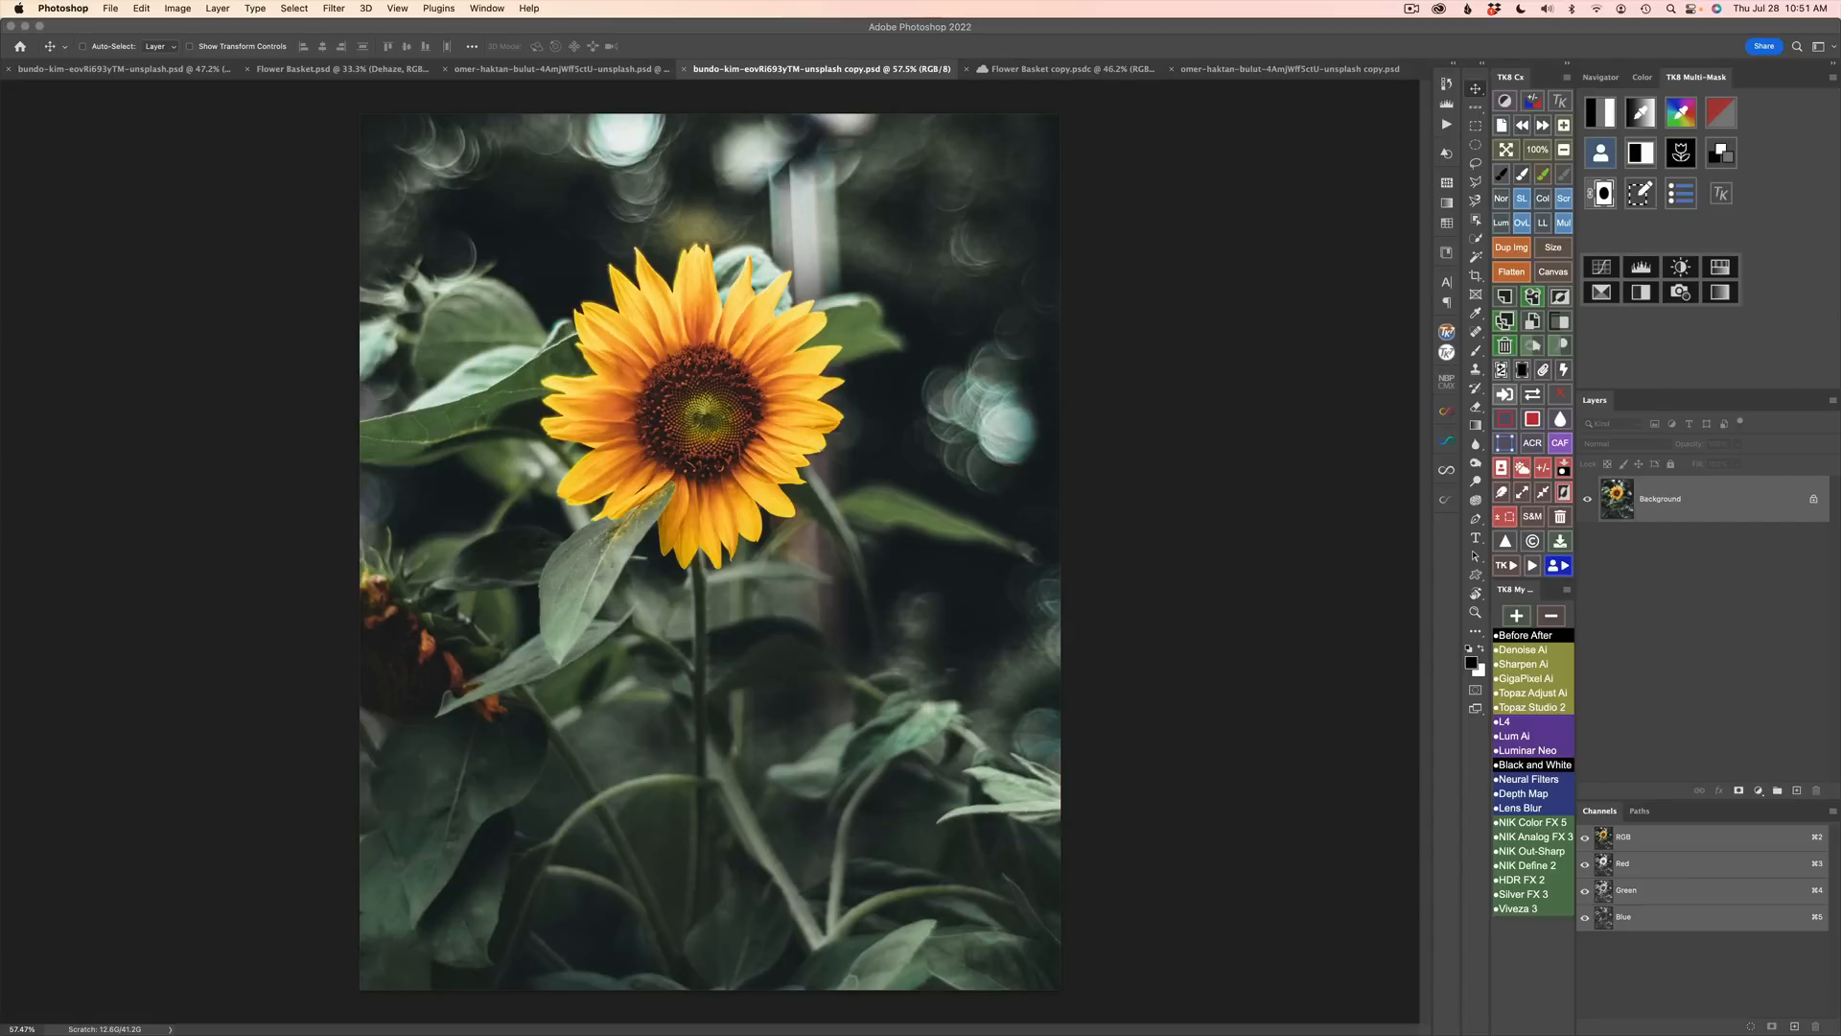
Step: Select the whole sunflower head by lassoing around it with the Object Selection tool
key(super+Tab)
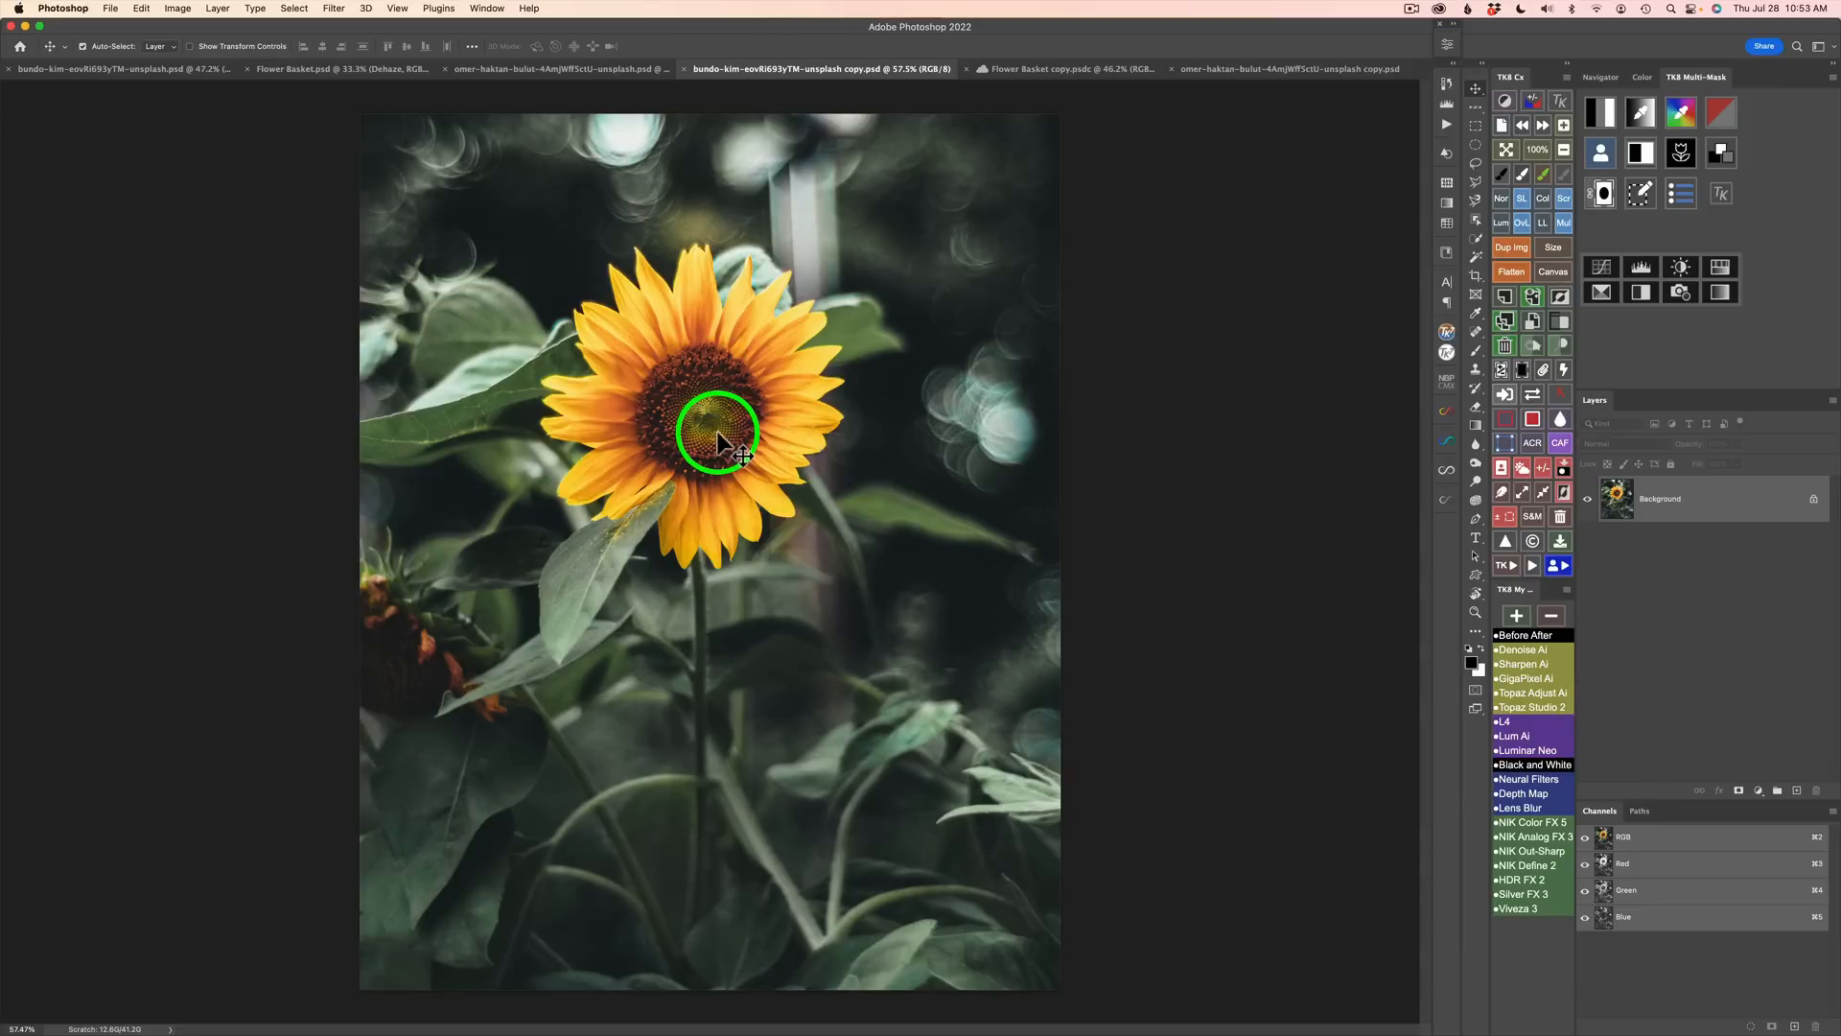
scroll(719, 442, up, 5)
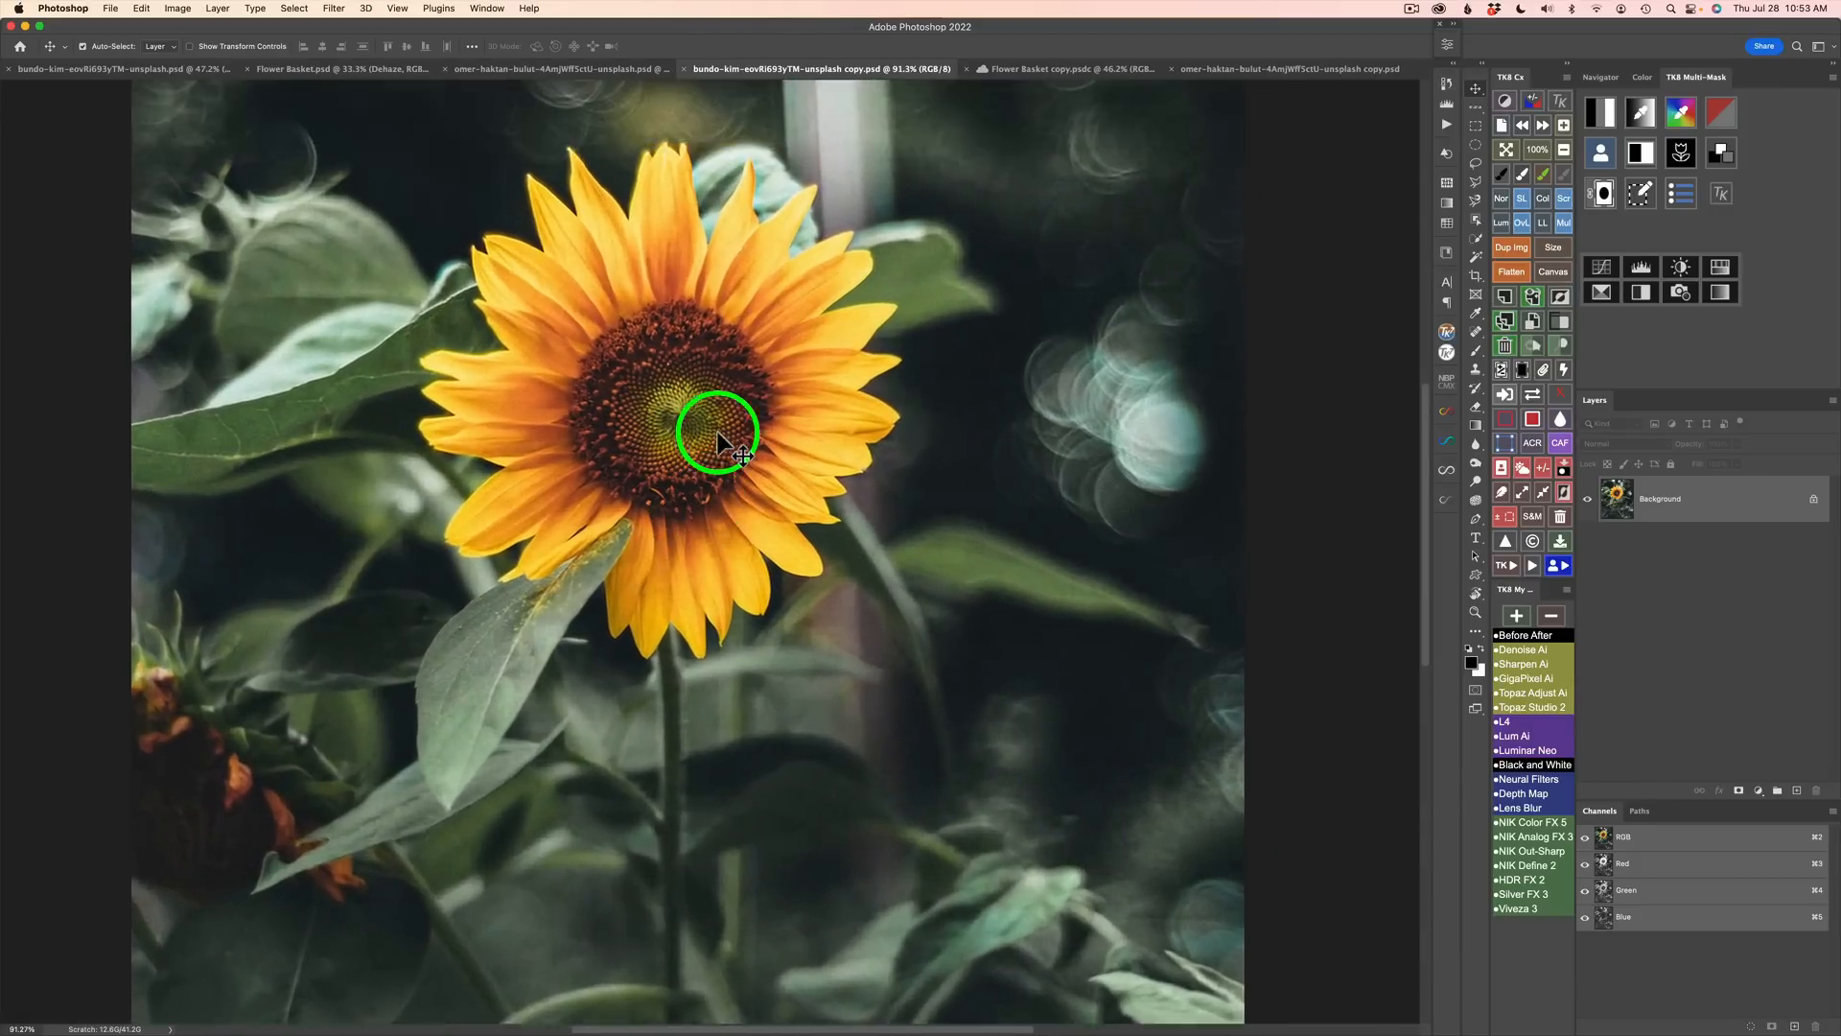
scroll(720, 443, up, 3)
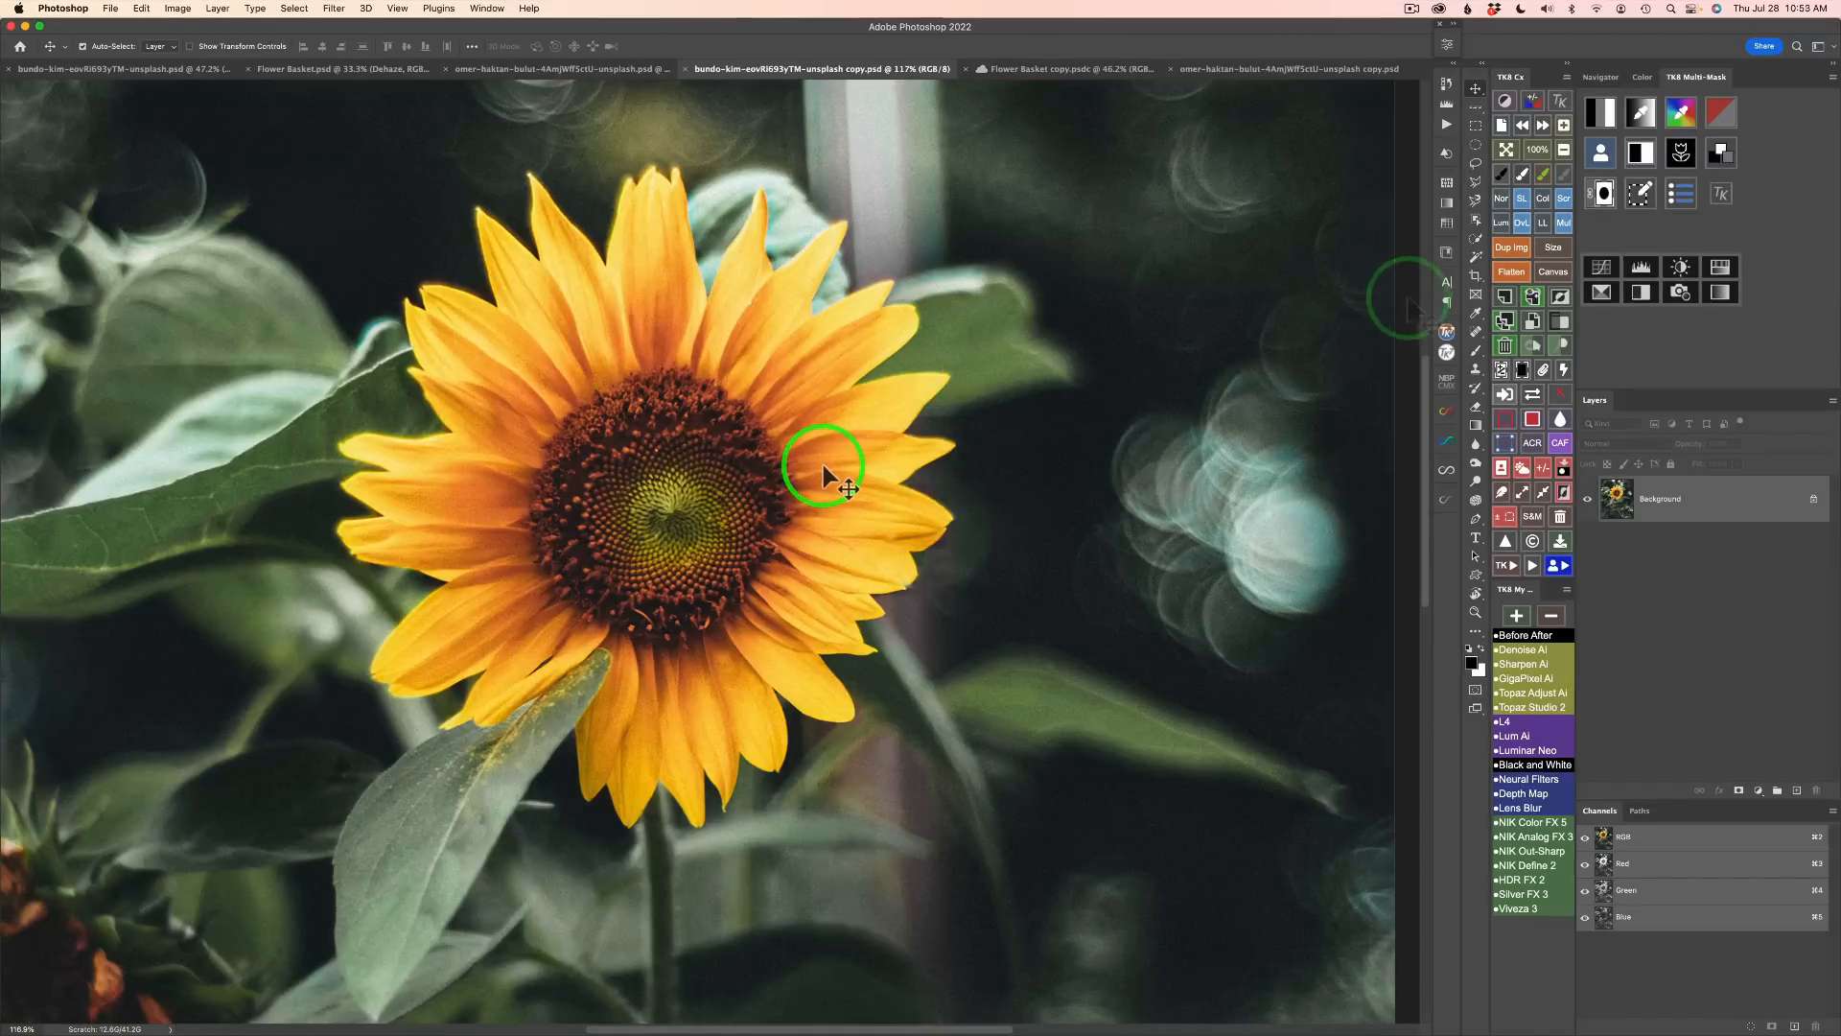
click(1476, 218)
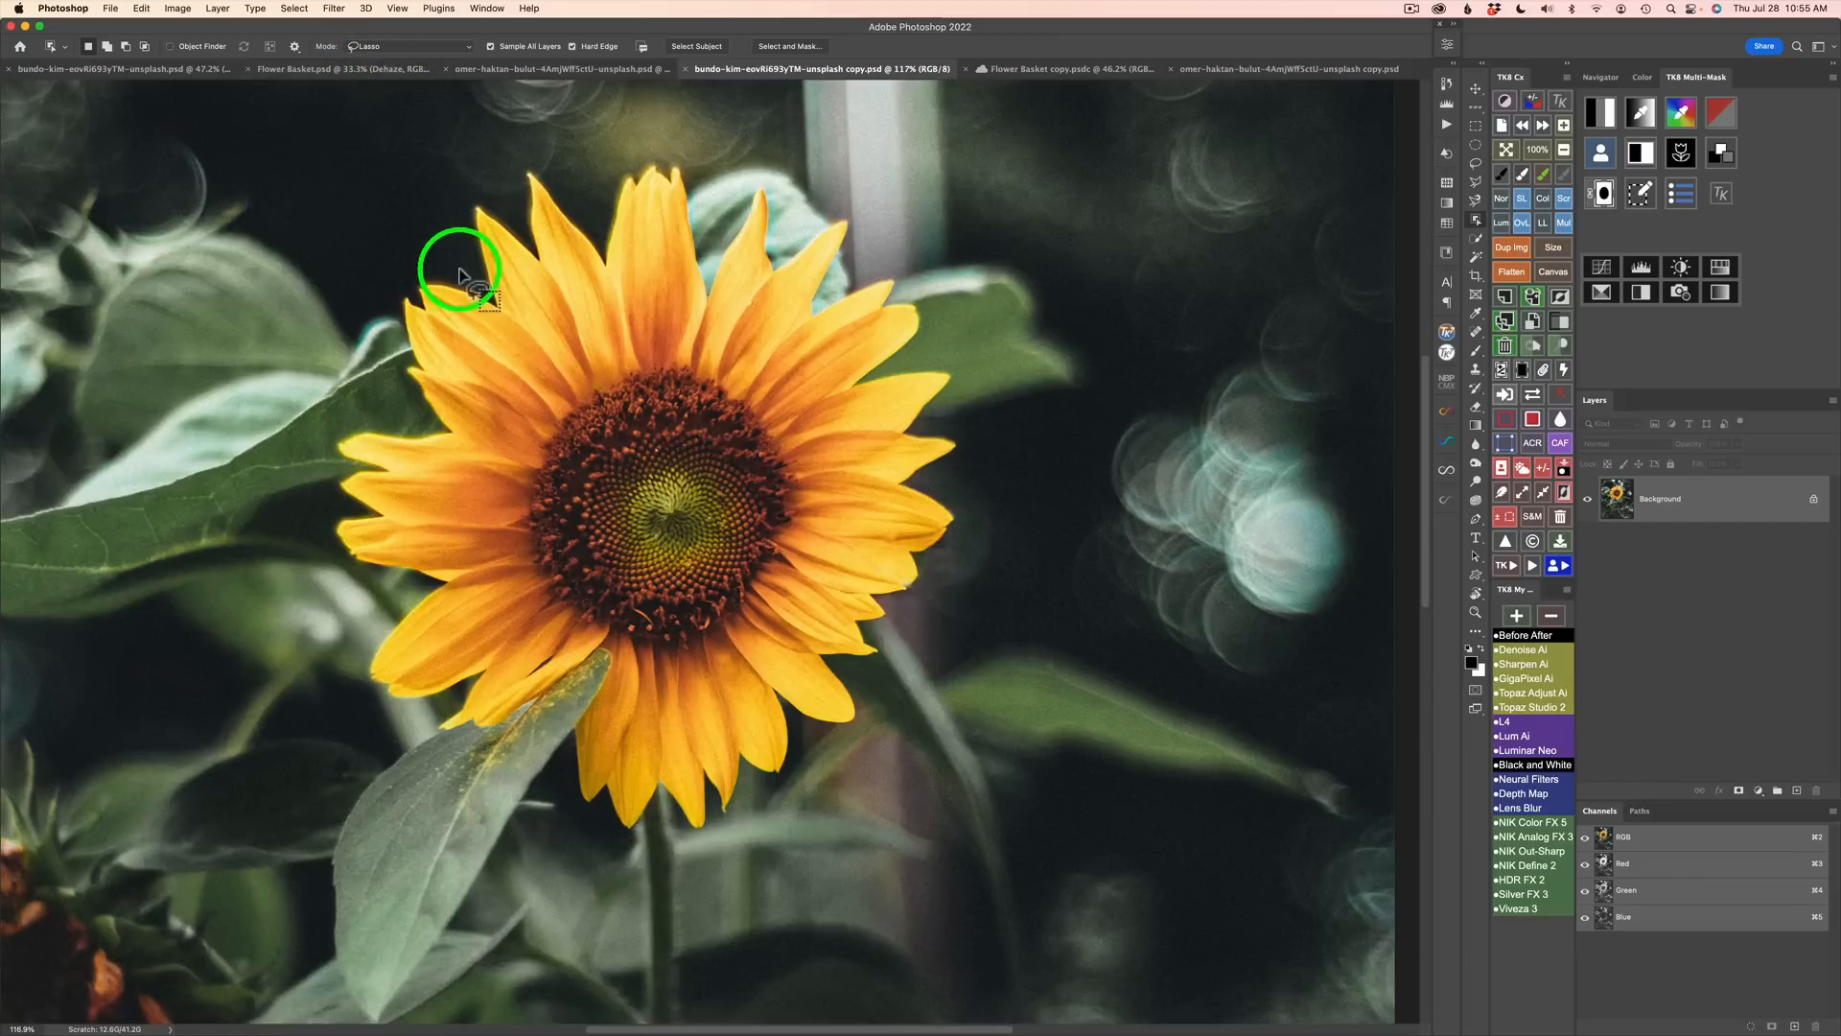
mouse_move(461, 273)
mouse_down()
mouse_move(390, 276)
mouse_move(302, 521)
mouse_move(337, 668)
mouse_move(413, 760)
mouse_move(565, 731)
mouse_move(575, 684)
mouse_move(554, 800)
mouse_move(572, 826)
mouse_move(670, 853)
mouse_move(813, 804)
mouse_move(901, 674)
mouse_move(980, 441)
mouse_move(954, 304)
mouse_move(880, 215)
mouse_move(684, 140)
mouse_move(575, 173)
mouse_move(523, 151)
mouse_move(503, 196)
mouse_move(455, 184)
mouse_move(456, 265)
mouse_up()
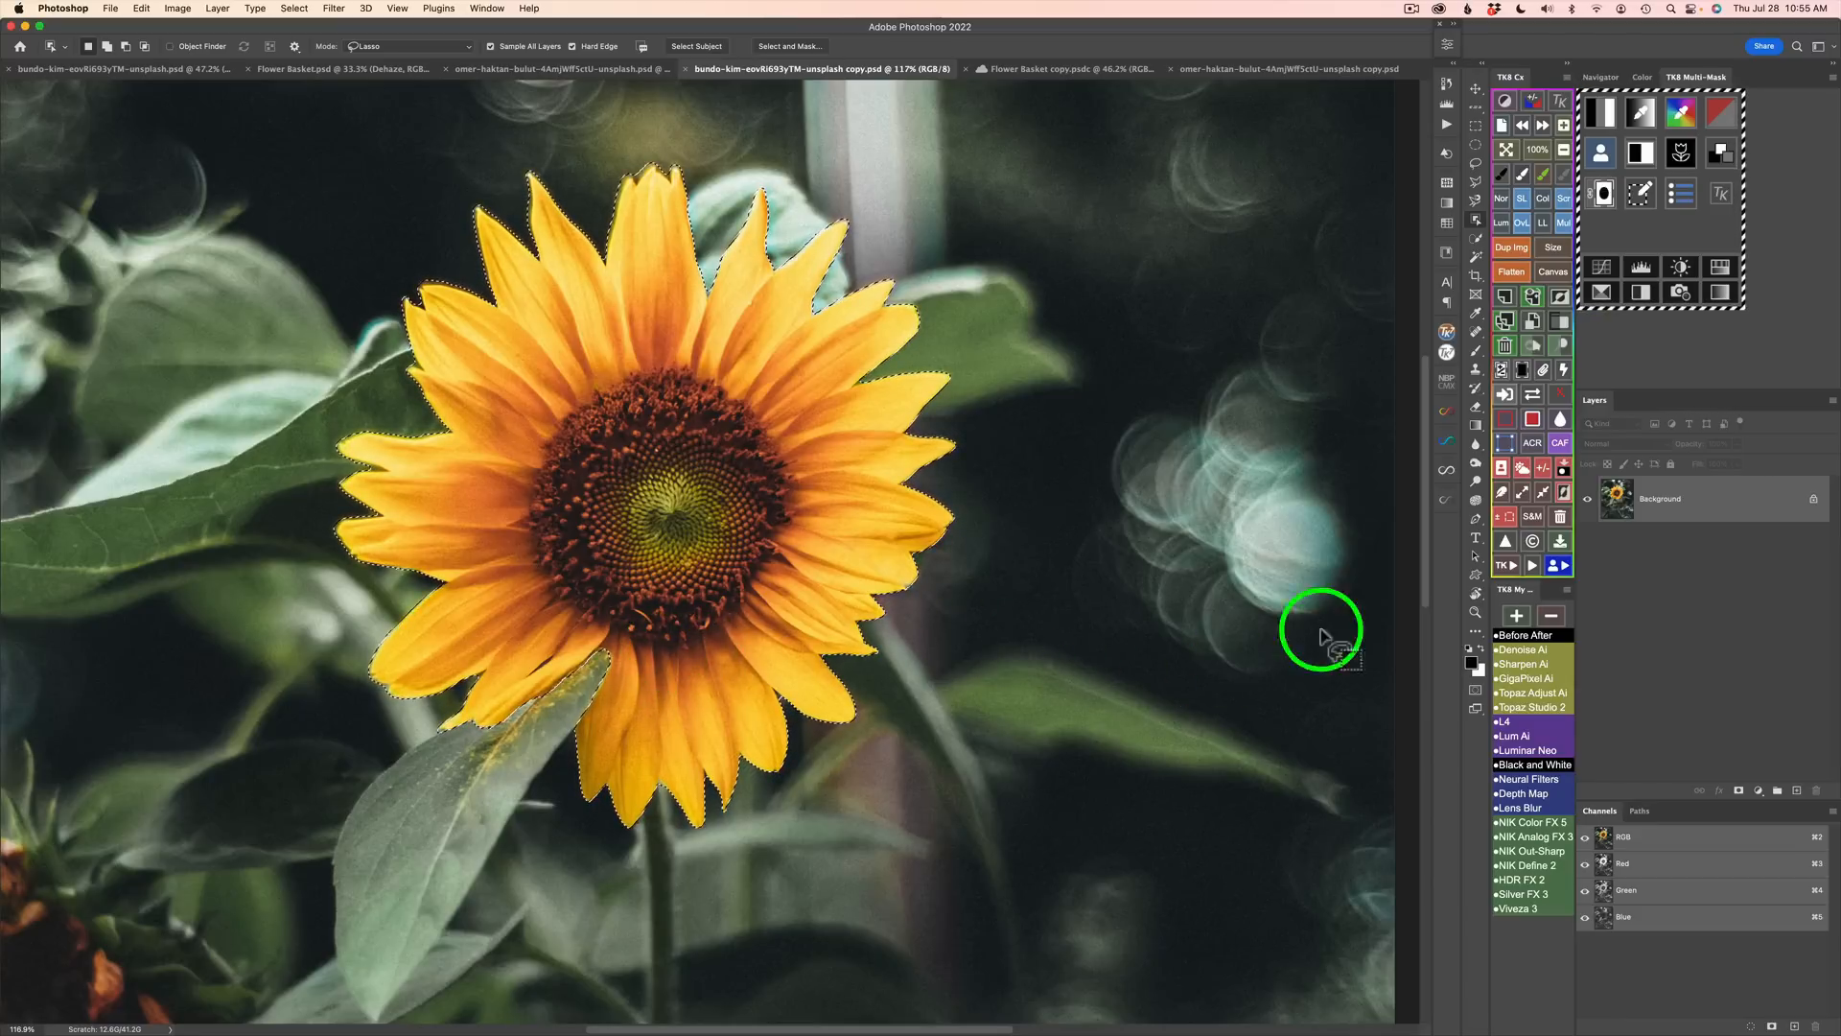
Step: Open the sunflower selection in Select and Mask and refine the upper petal edges with a smaller Refine Edge brush
click(1534, 514)
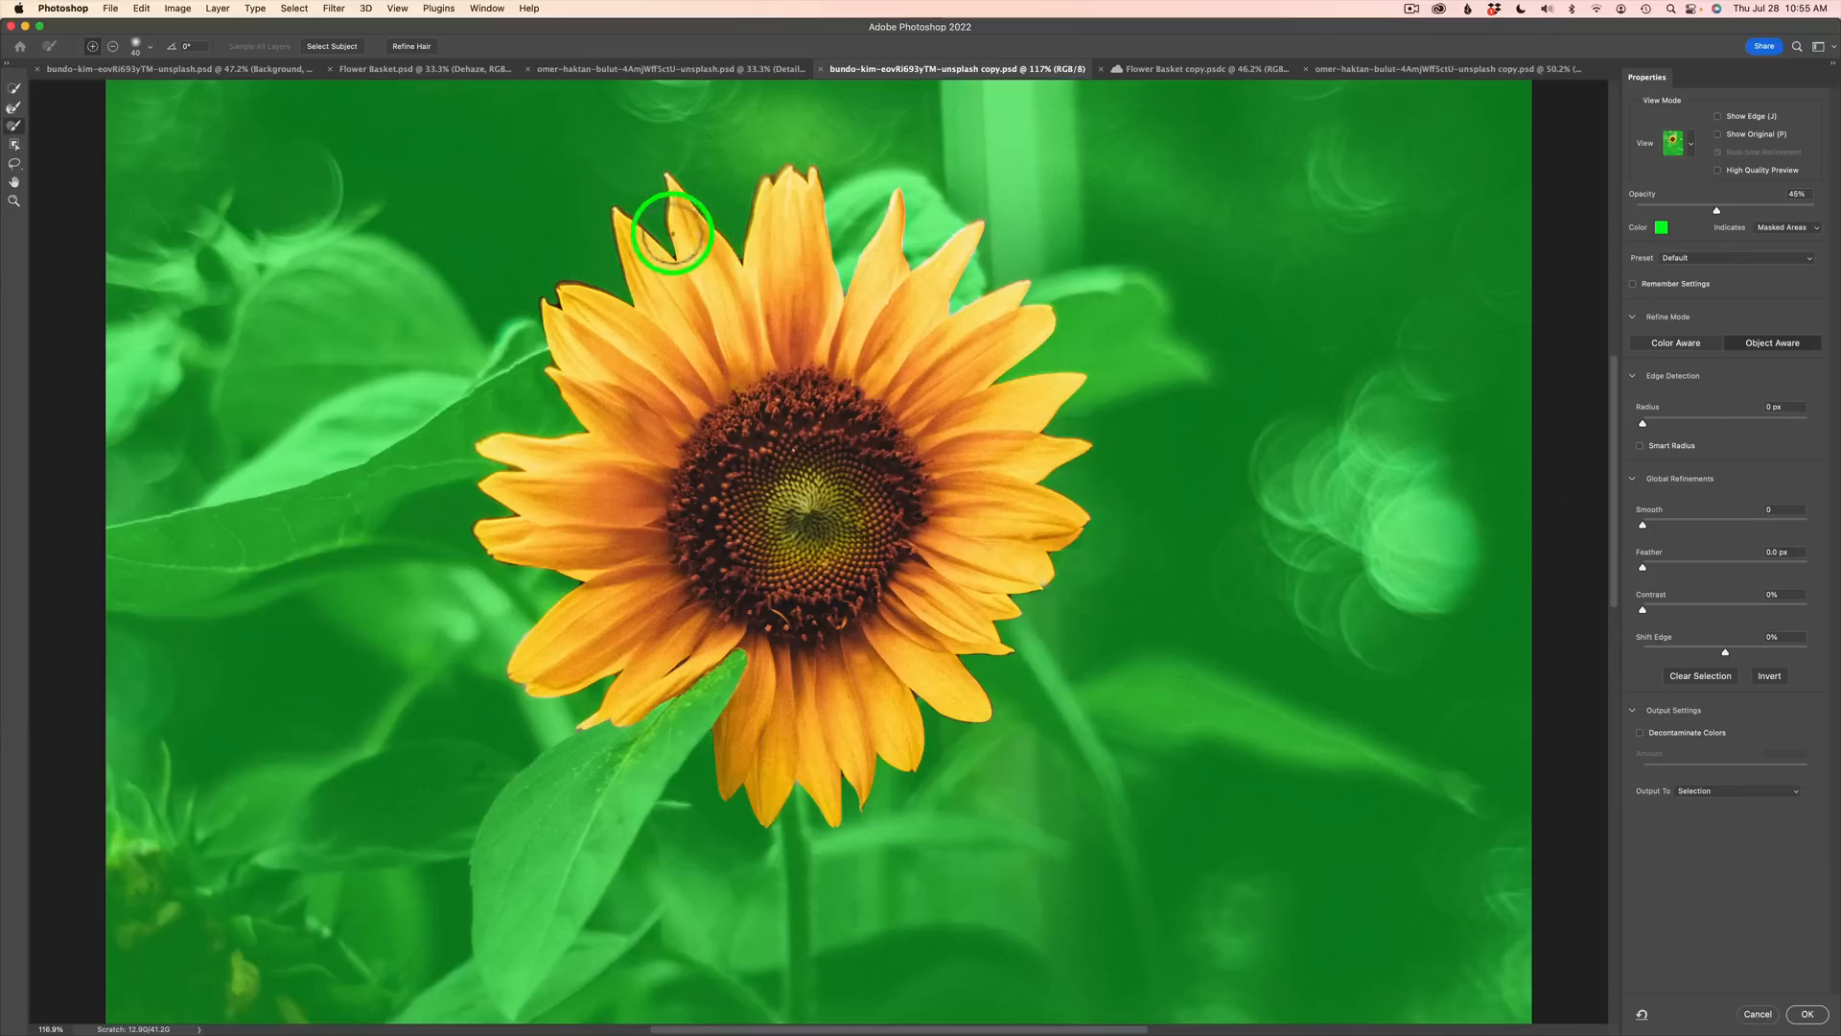
click(14, 106)
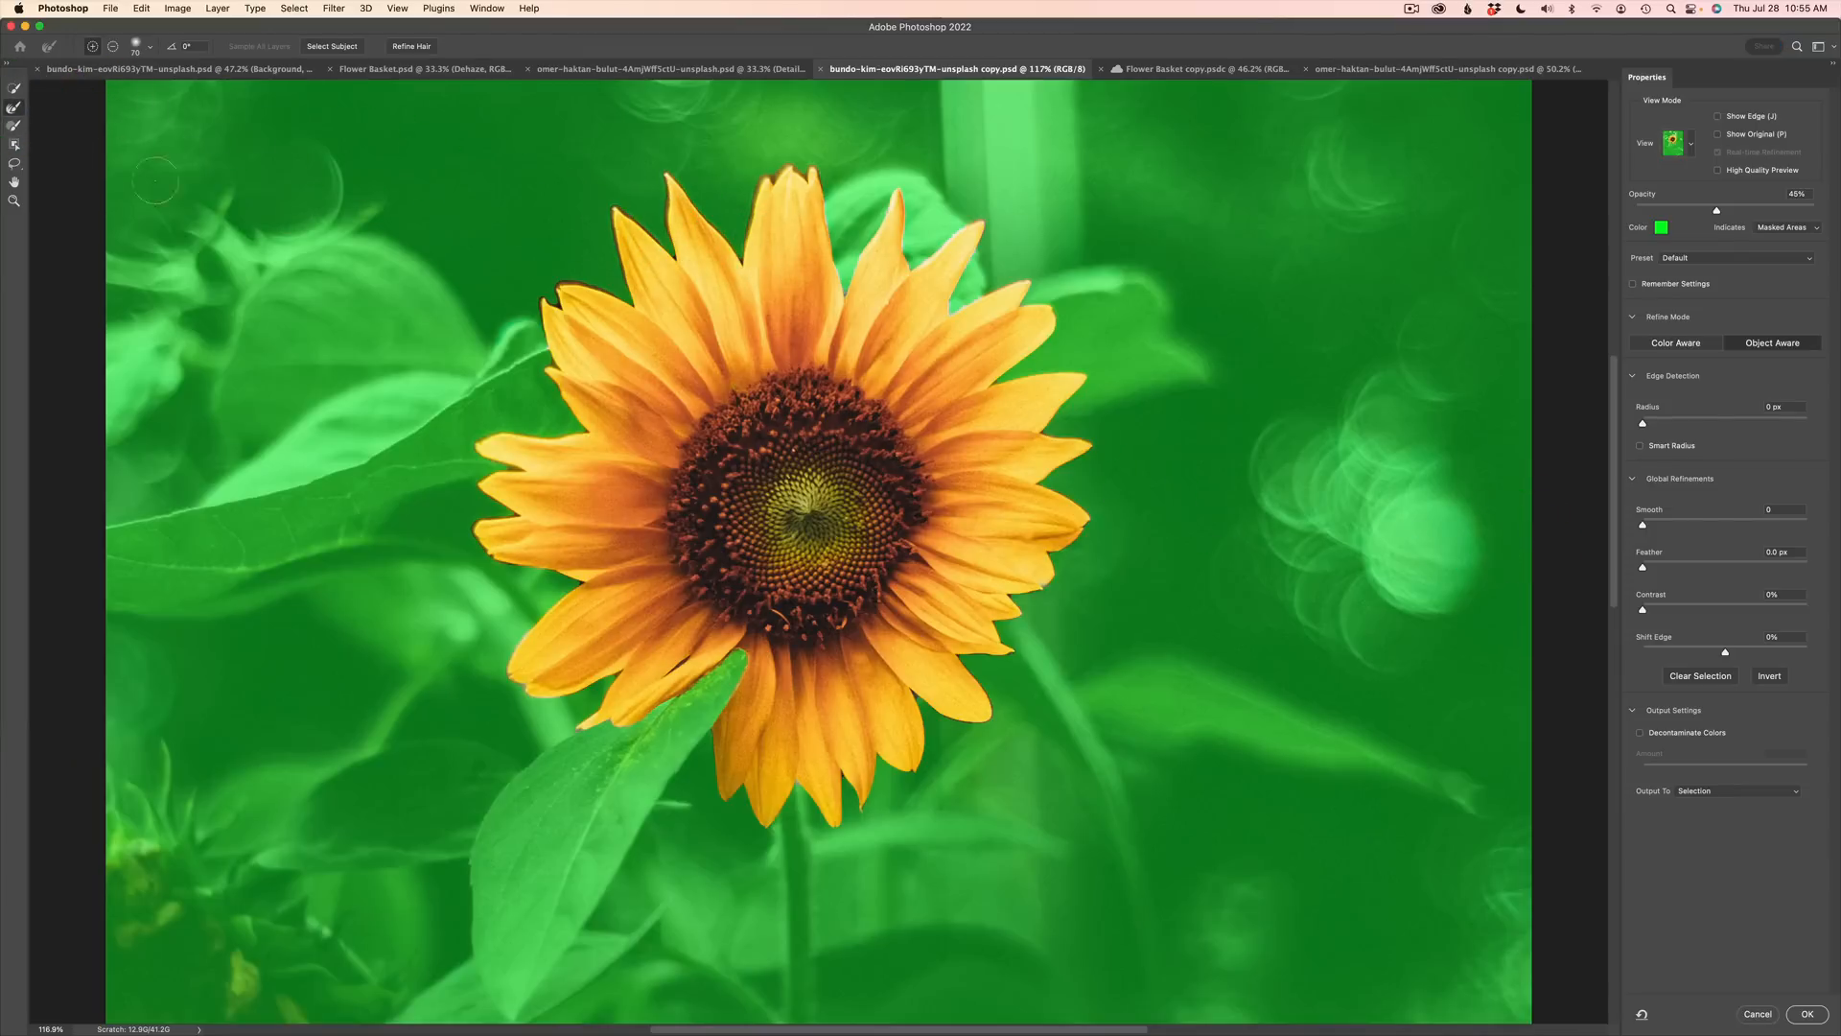
key(bracketleft)
key(bracketleft)
key(bracketleft)
key(bracketleft)
key(bracketleft)
mouse_move(657, 327)
mouse_down()
mouse_move(644, 243)
mouse_move(615, 230)
mouse_move(623, 269)
mouse_move(596, 200)
mouse_move(650, 235)
mouse_move(664, 198)
mouse_move(754, 205)
mouse_move(740, 260)
mouse_move(762, 176)
mouse_move(806, 181)
mouse_up()
key(bracketleft)
key(bracketleft)
key(bracketright)
key(bracketright)
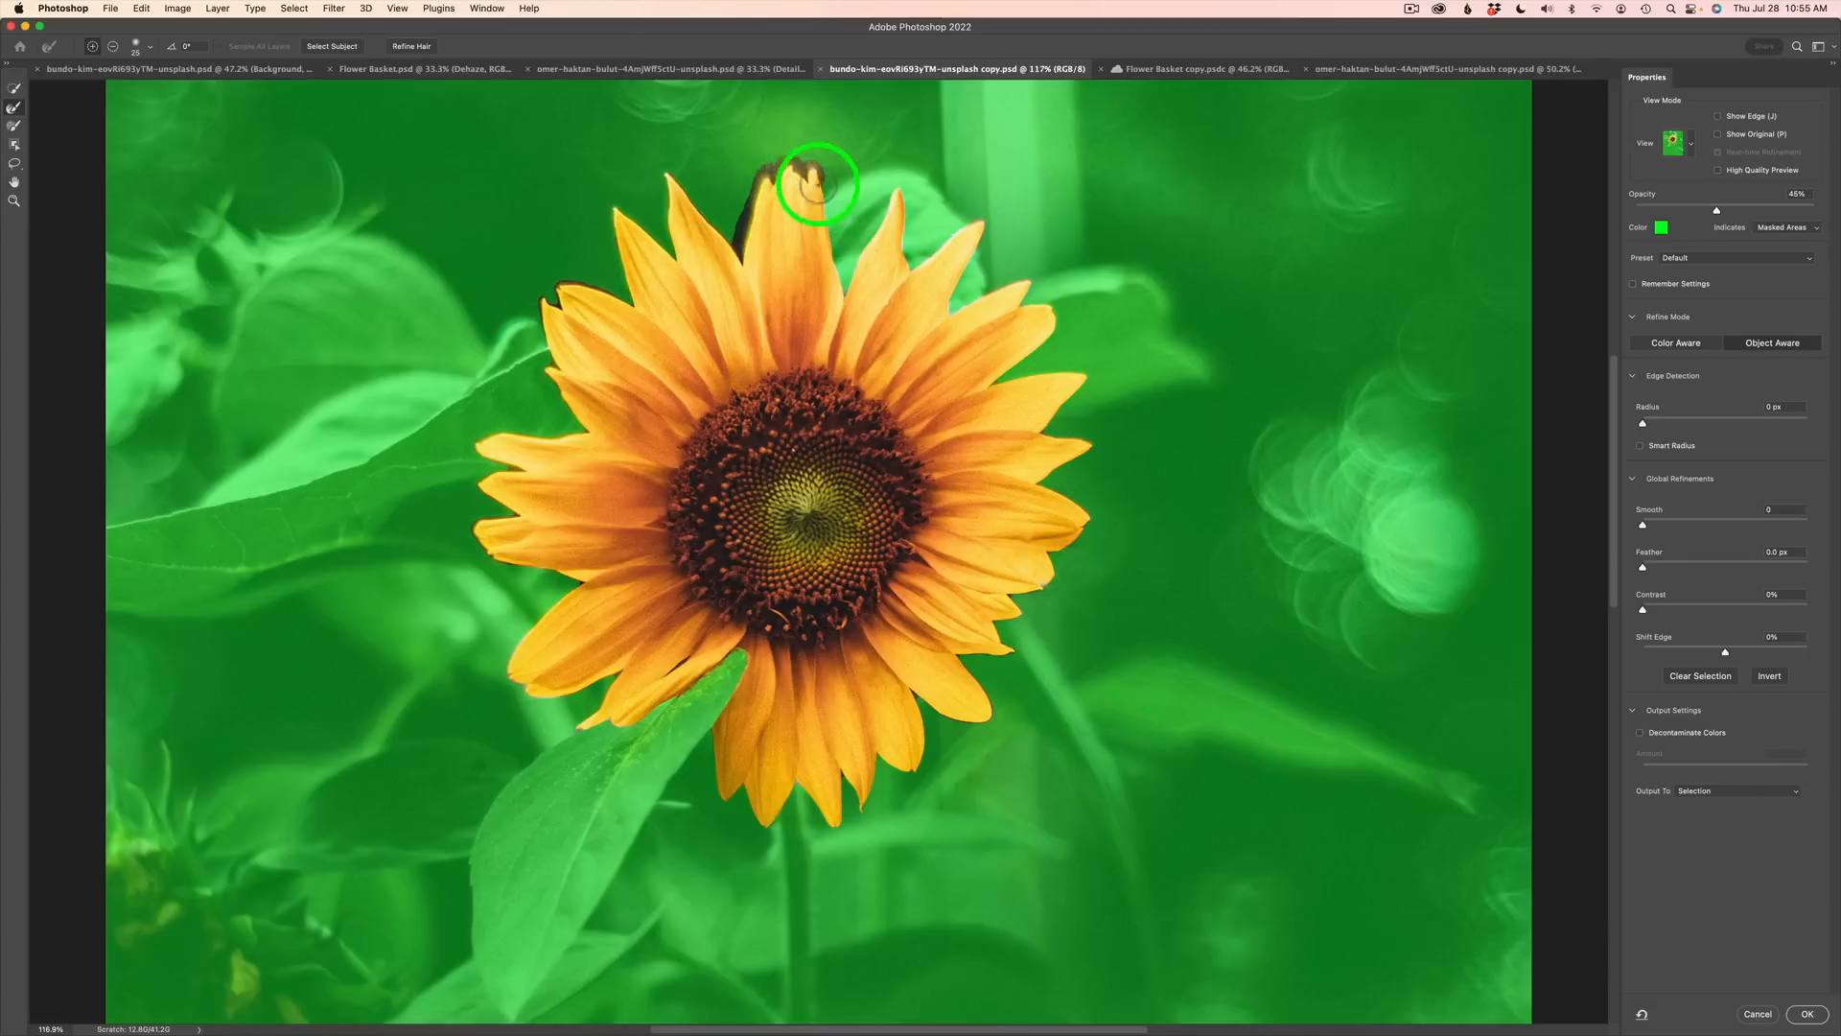
Step: Brush the Refine Edge tool along the remaining petal edges and output the result as a selection
mouse_move(621, 288)
mouse_down()
mouse_move(596, 279)
mouse_move(551, 351)
mouse_move(566, 411)
mouse_move(502, 506)
mouse_move(572, 619)
mouse_up()
mouse_move(670, 687)
mouse_down()
mouse_move(772, 674)
mouse_move(755, 738)
mouse_move(679, 698)
mouse_move(726, 659)
mouse_up()
mouse_move(921, 706)
mouse_down()
mouse_move(937, 723)
mouse_move(988, 681)
mouse_move(1053, 546)
mouse_move(1077, 390)
mouse_move(999, 383)
mouse_up()
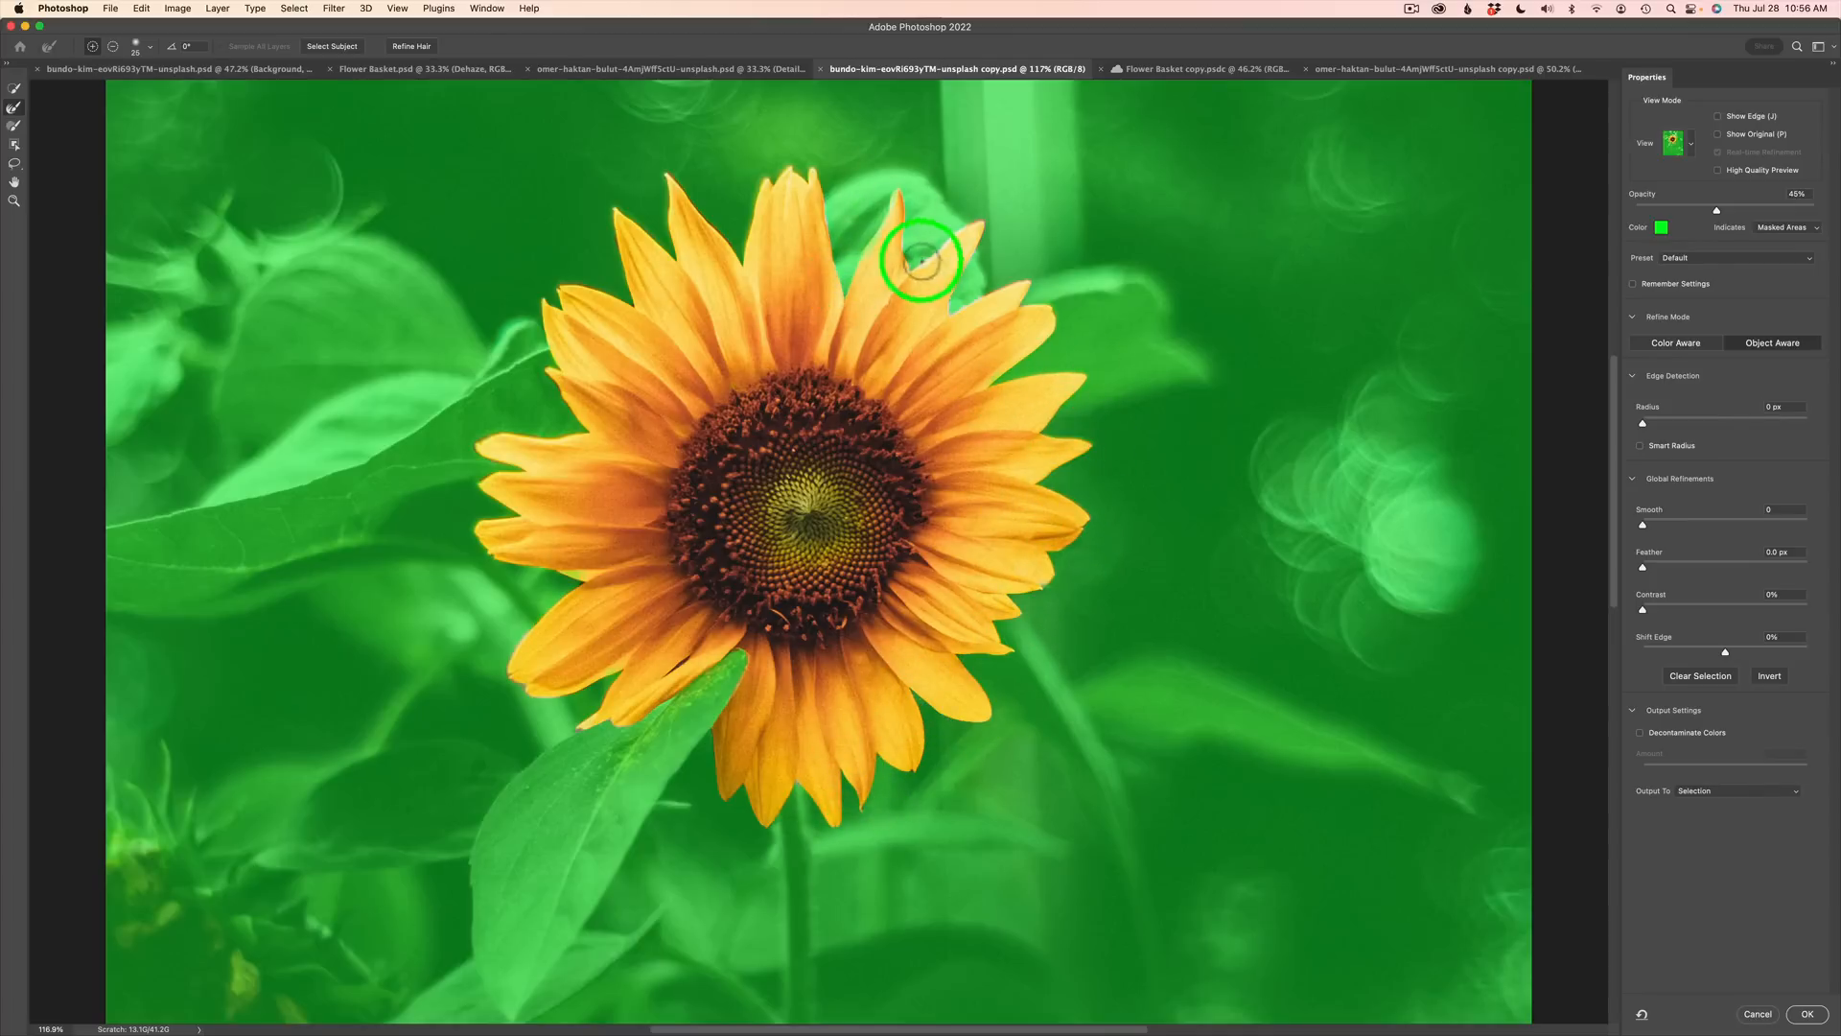
drag(950, 311, 1033, 288)
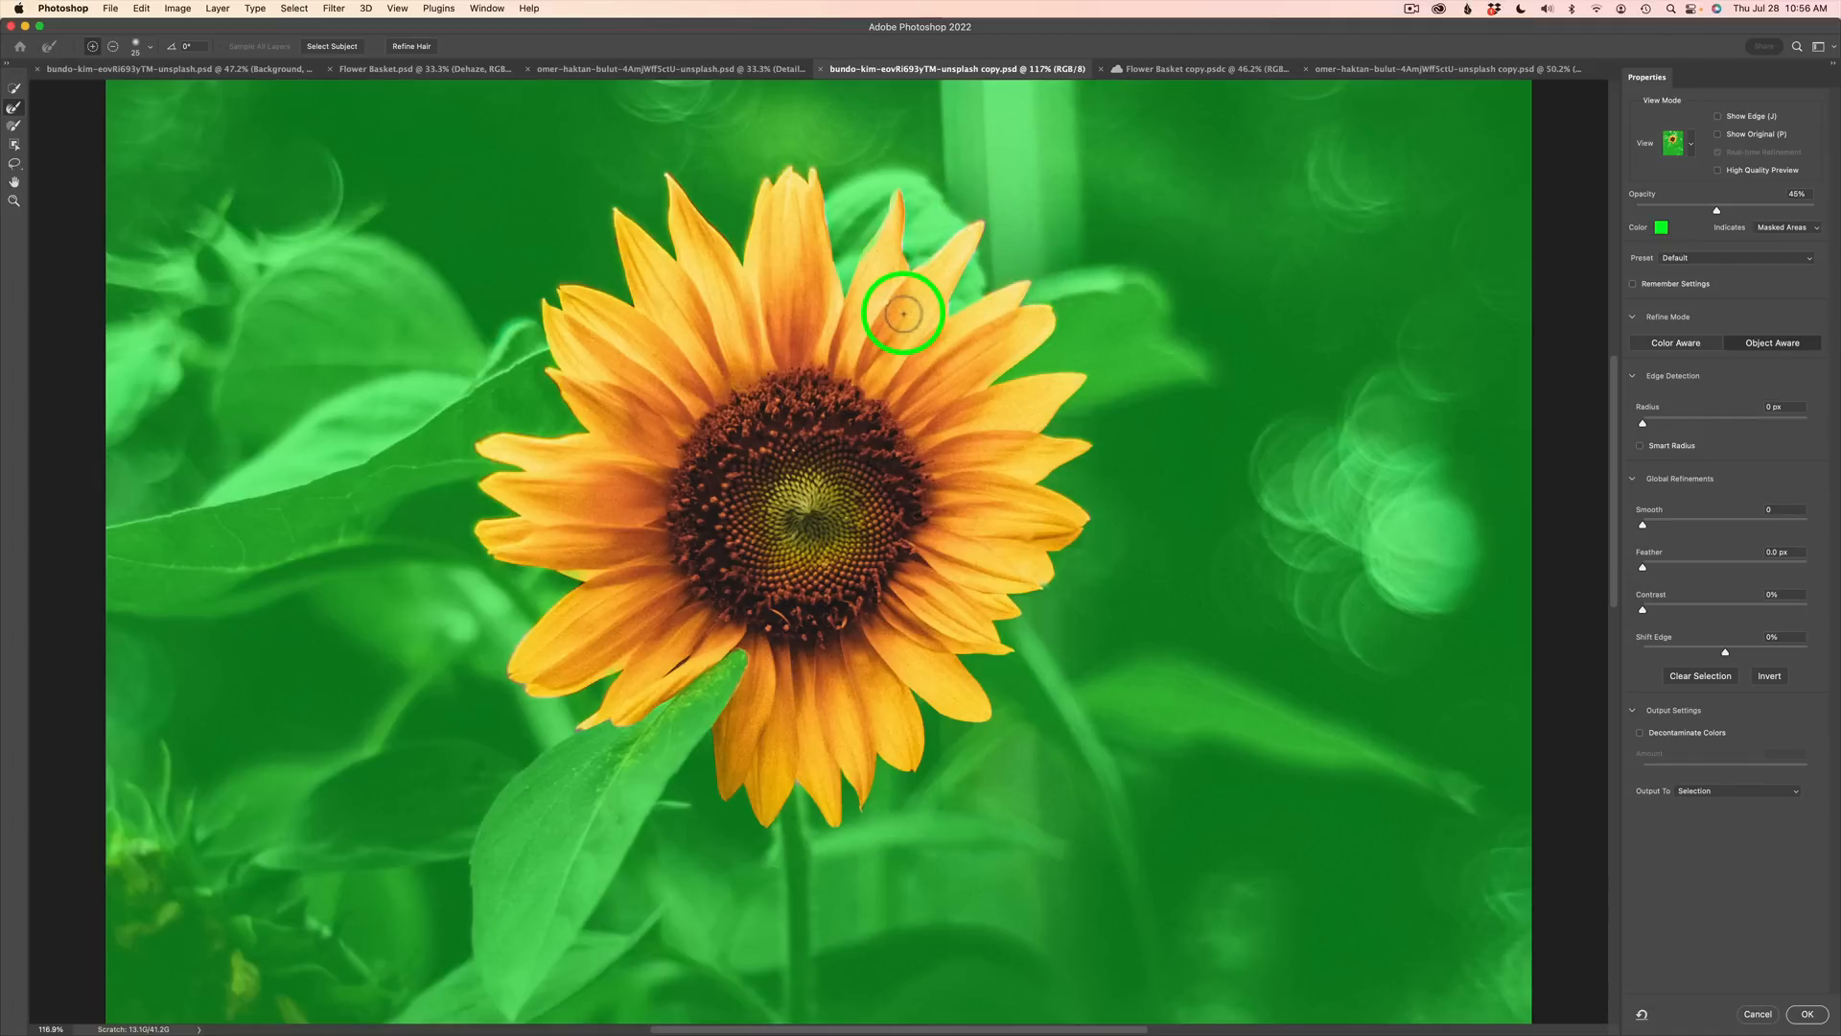
click(1701, 793)
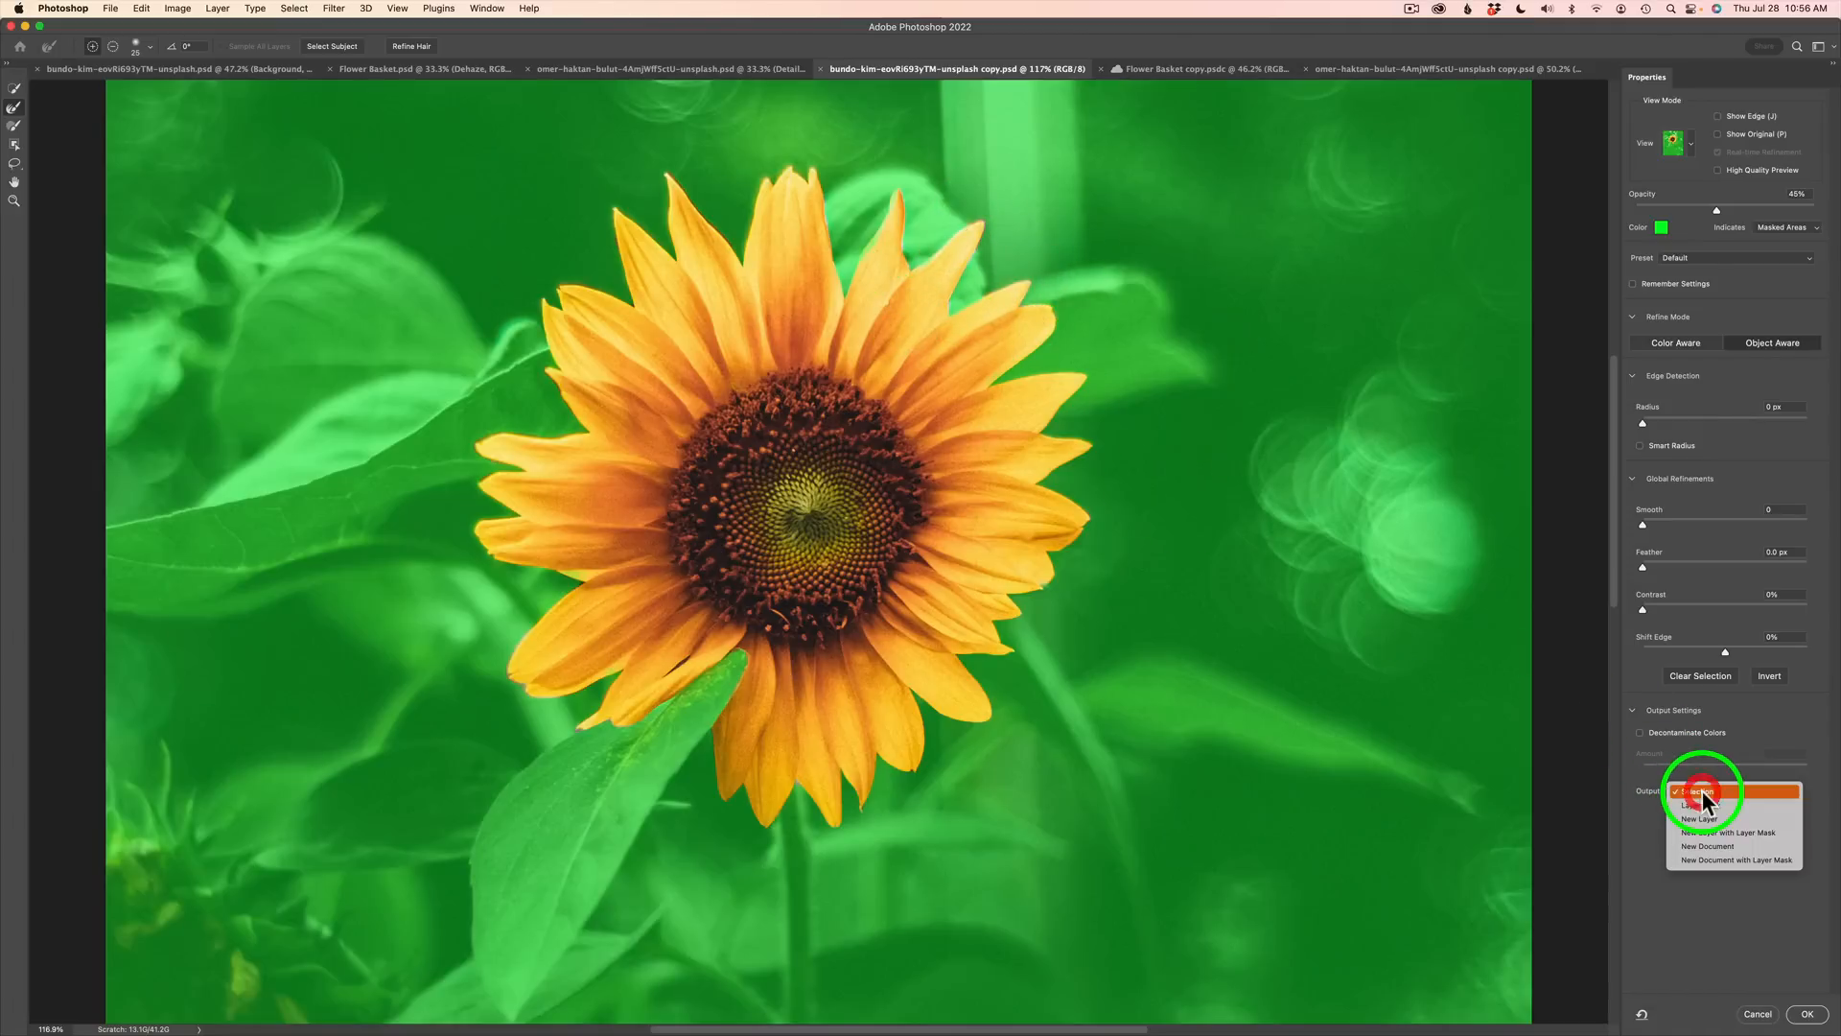
click(1703, 792)
click(1807, 1013)
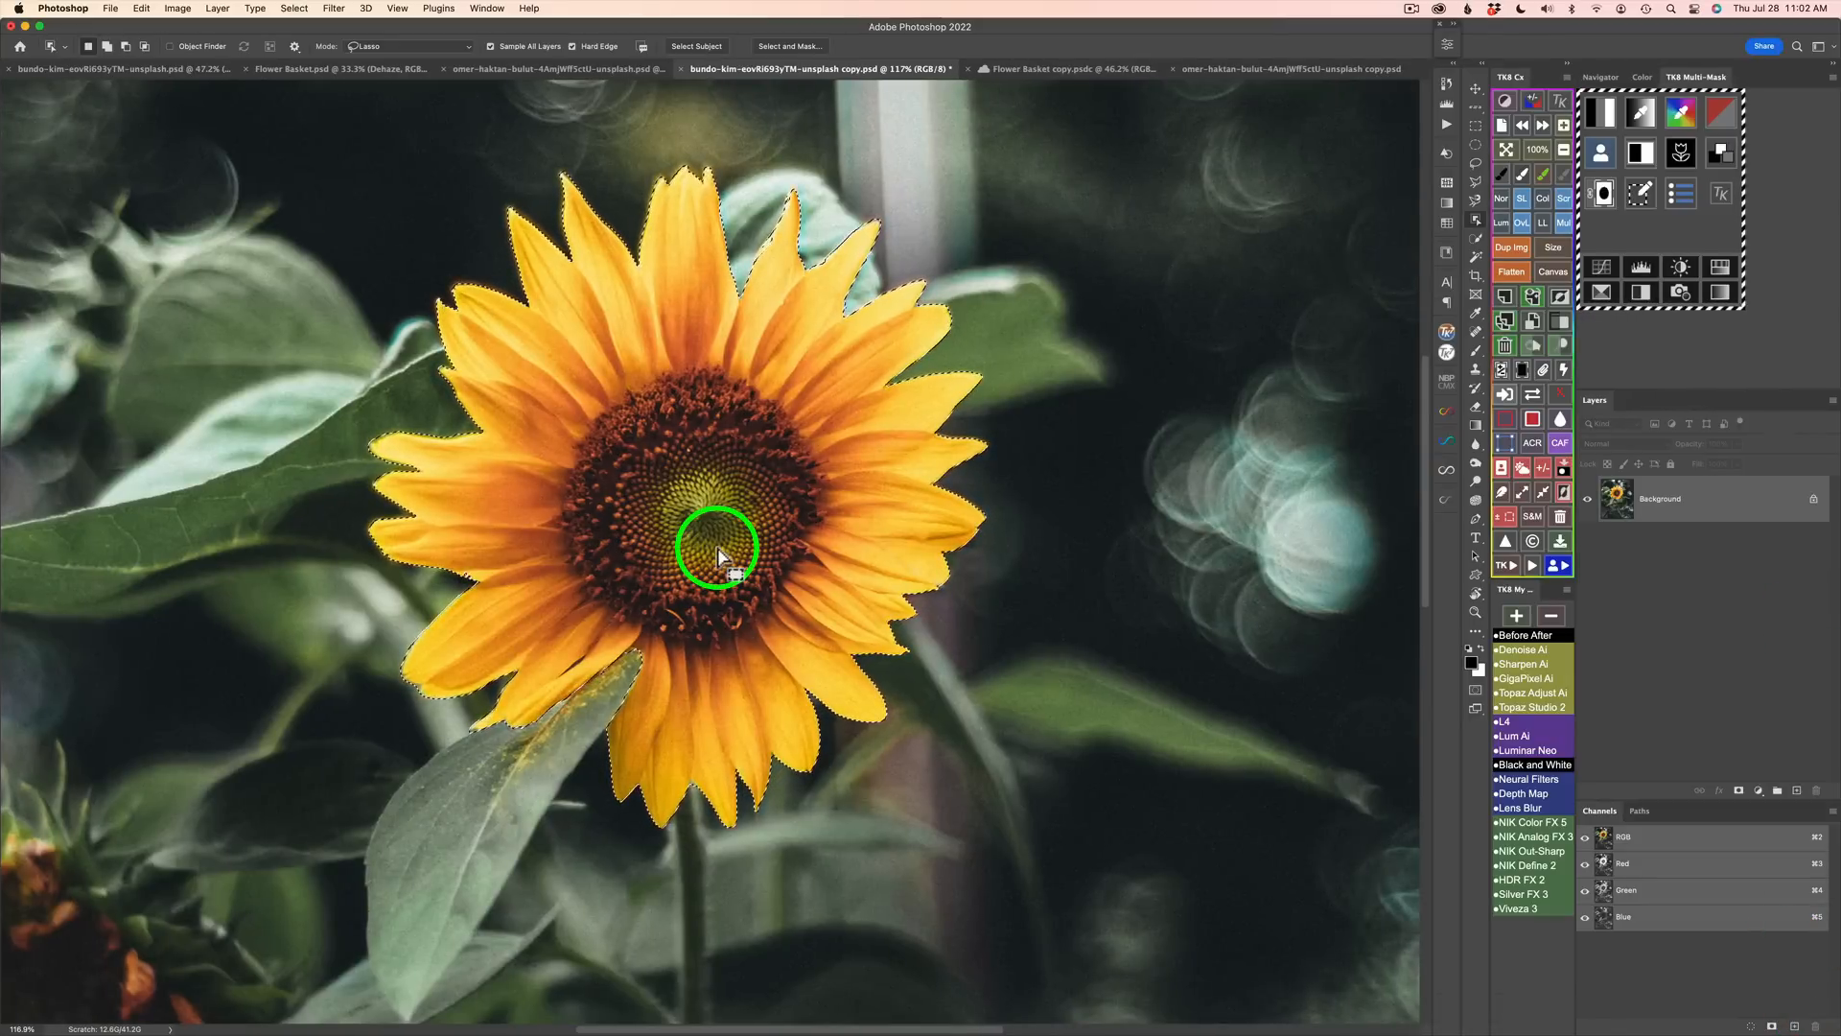
Step: Subtract the sunflower's dark center from the selection and boost the petals' saturation with a masked Hue/Saturation adjustment layer
scroll(718, 548, up, 4)
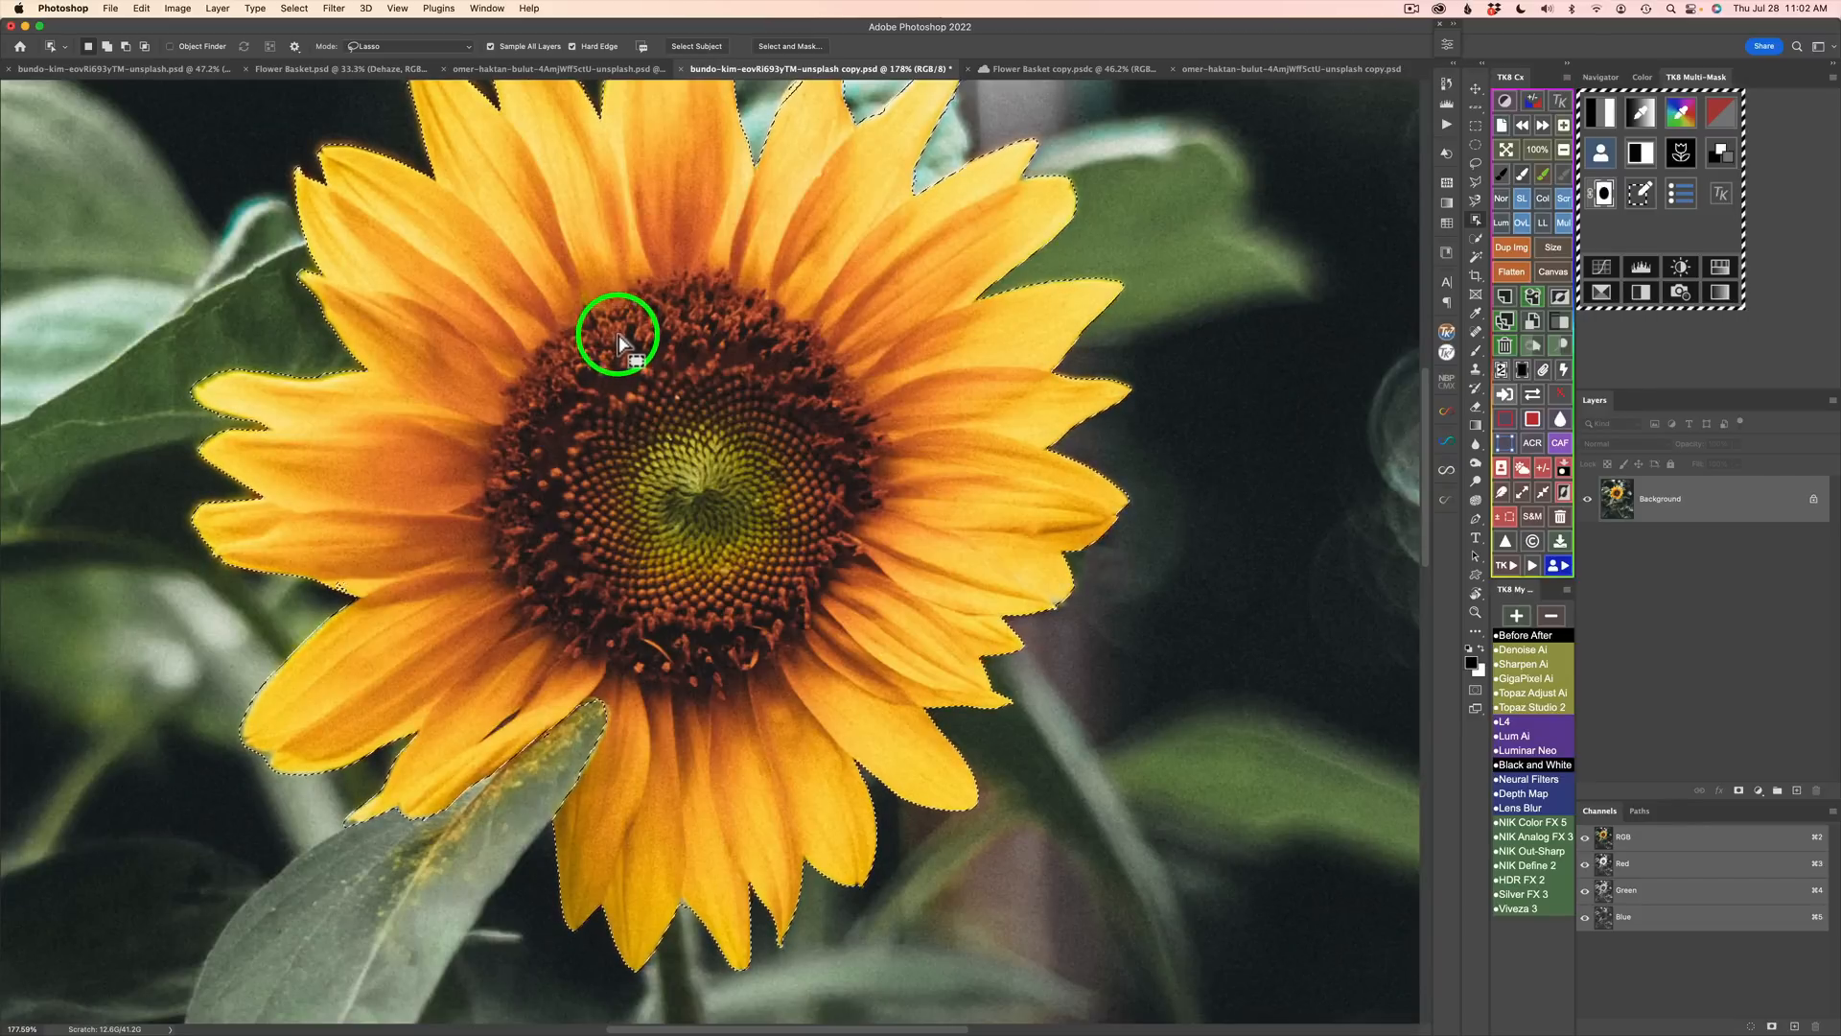
mouse_move(573, 329)
mouse_down()
mouse_move(535, 356)
mouse_move(518, 415)
mouse_move(514, 536)
mouse_move(536, 603)
mouse_move(618, 654)
mouse_move(740, 648)
mouse_move(831, 554)
mouse_move(849, 440)
mouse_move(773, 315)
mouse_move(656, 284)
mouse_move(568, 329)
mouse_up()
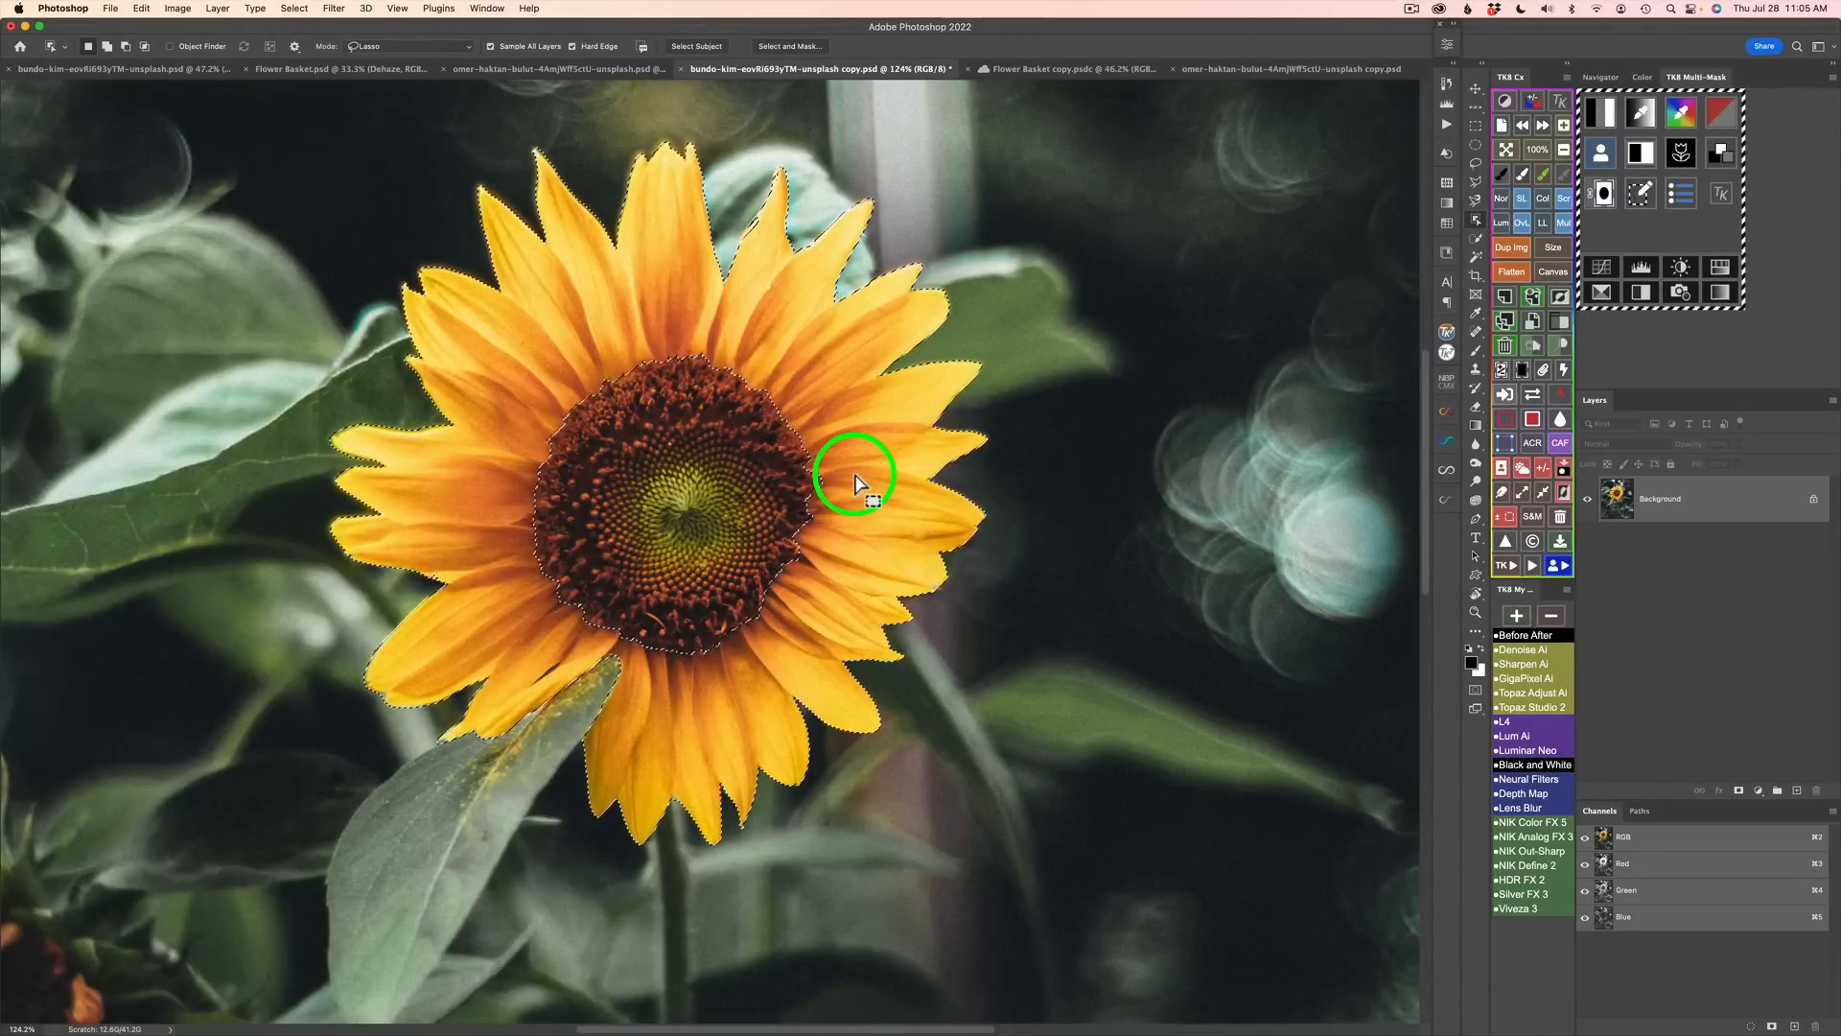
click(1723, 267)
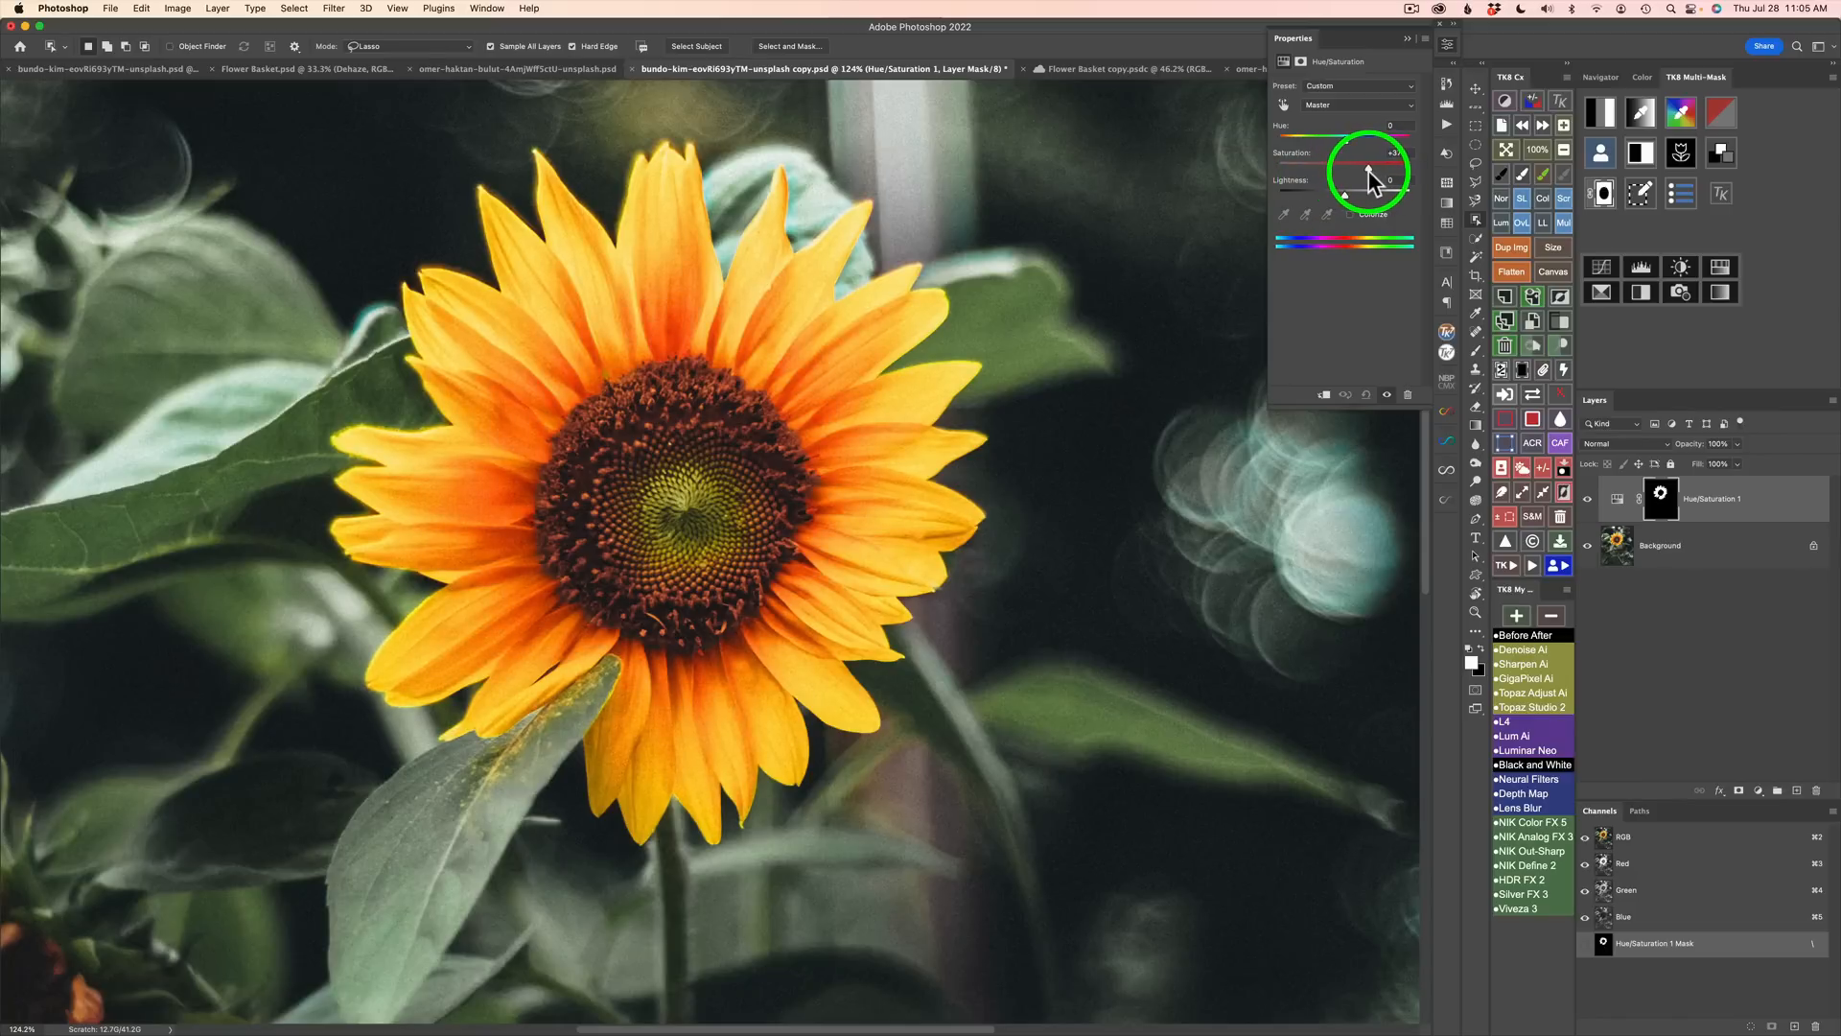
click(1370, 171)
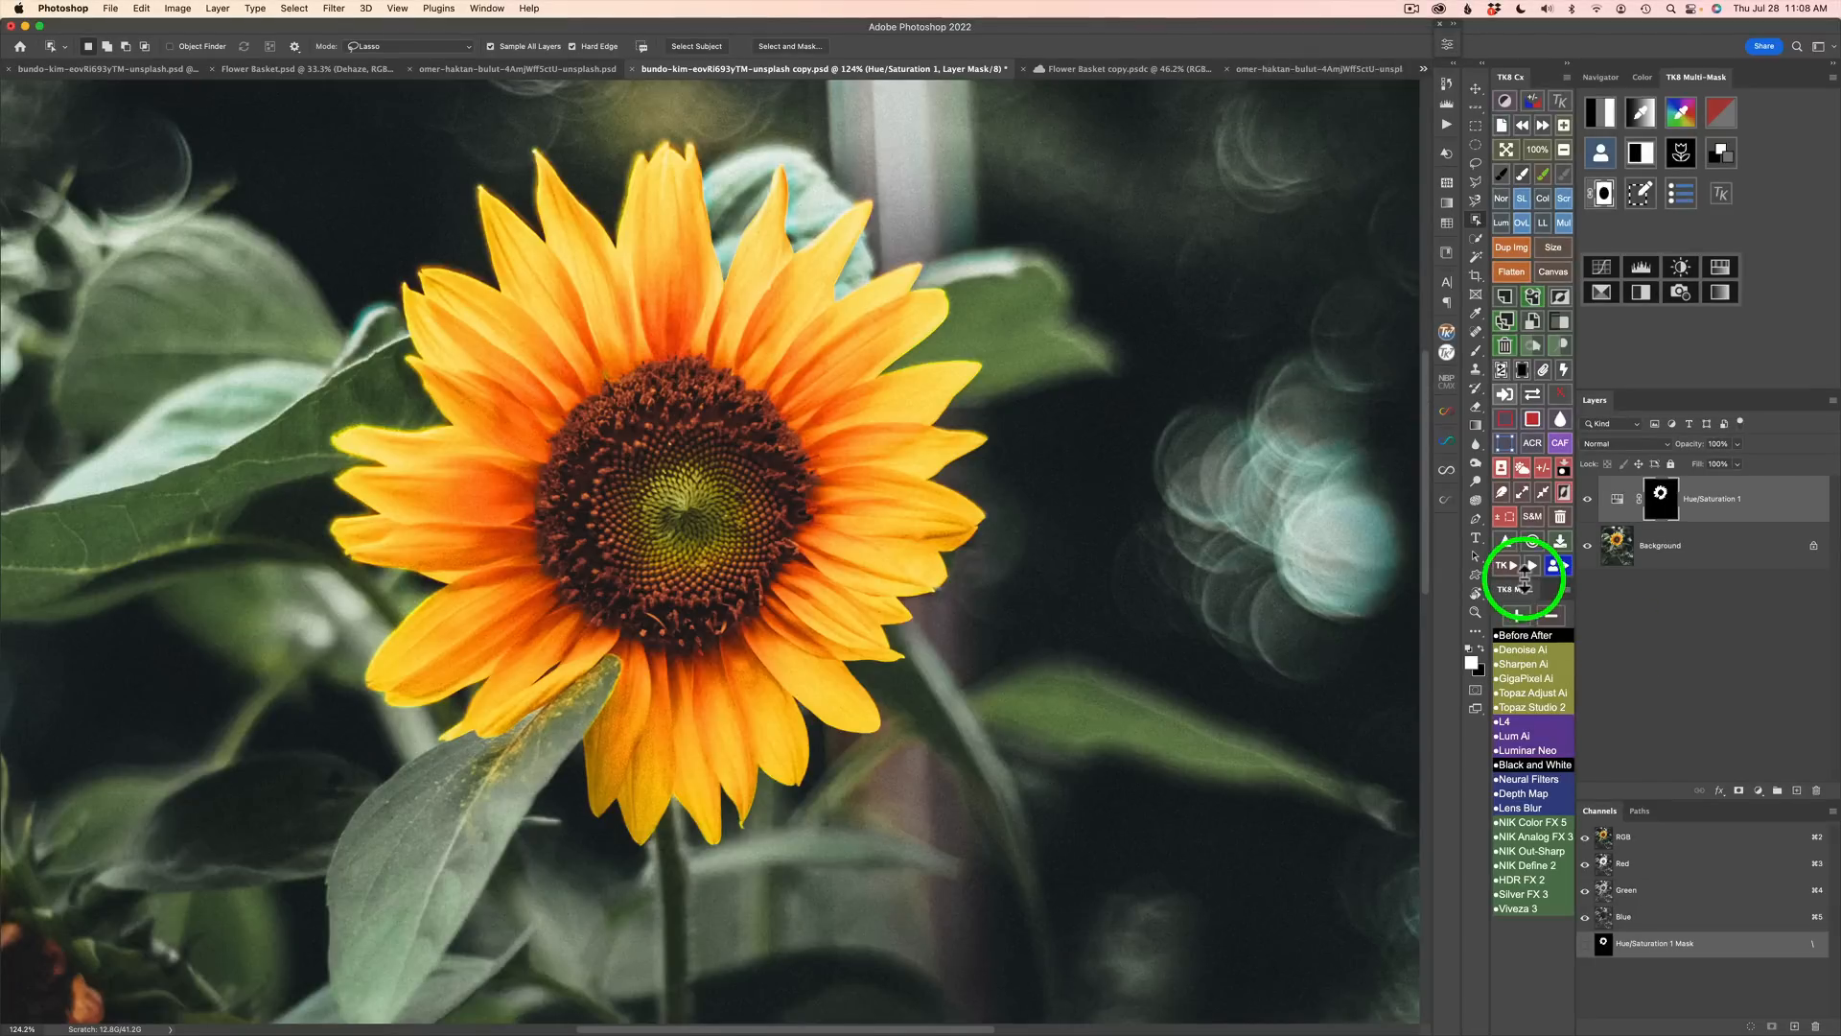
Step: Run the TK Clarity action with a 10-pixel High Pass radius, plus the Dehaze action
click(1507, 567)
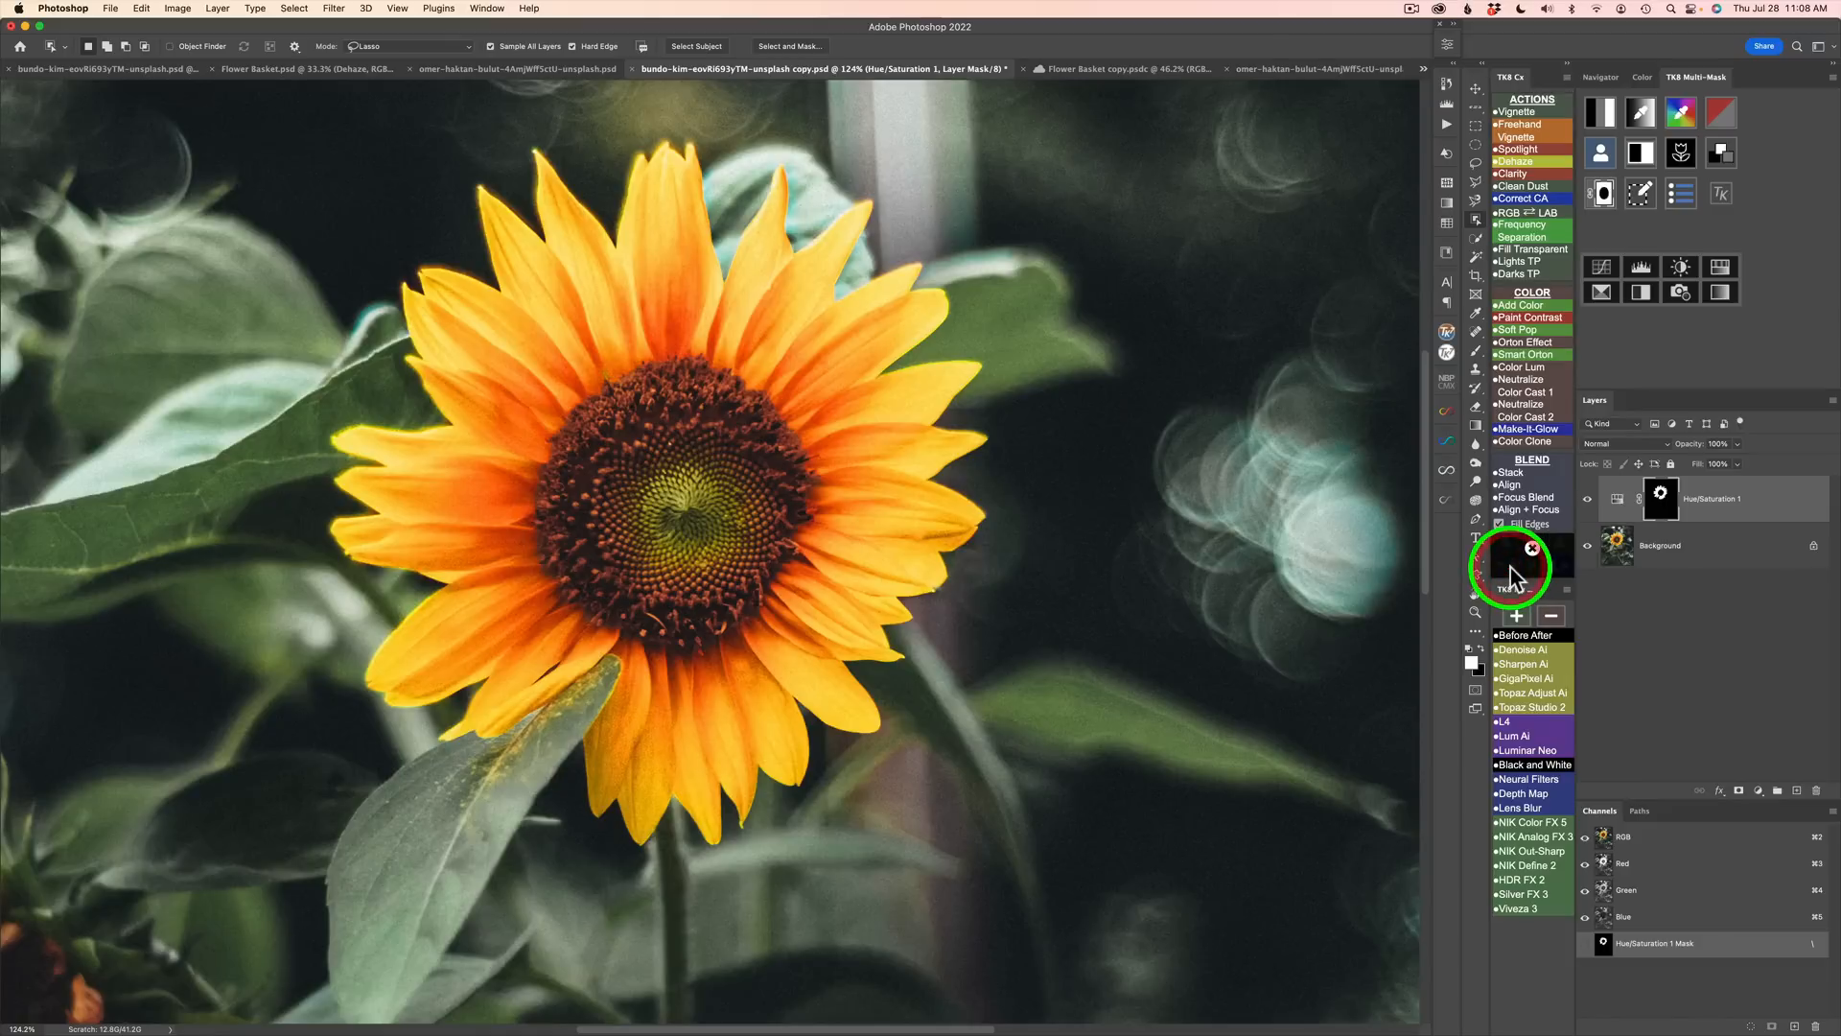
click(1515, 174)
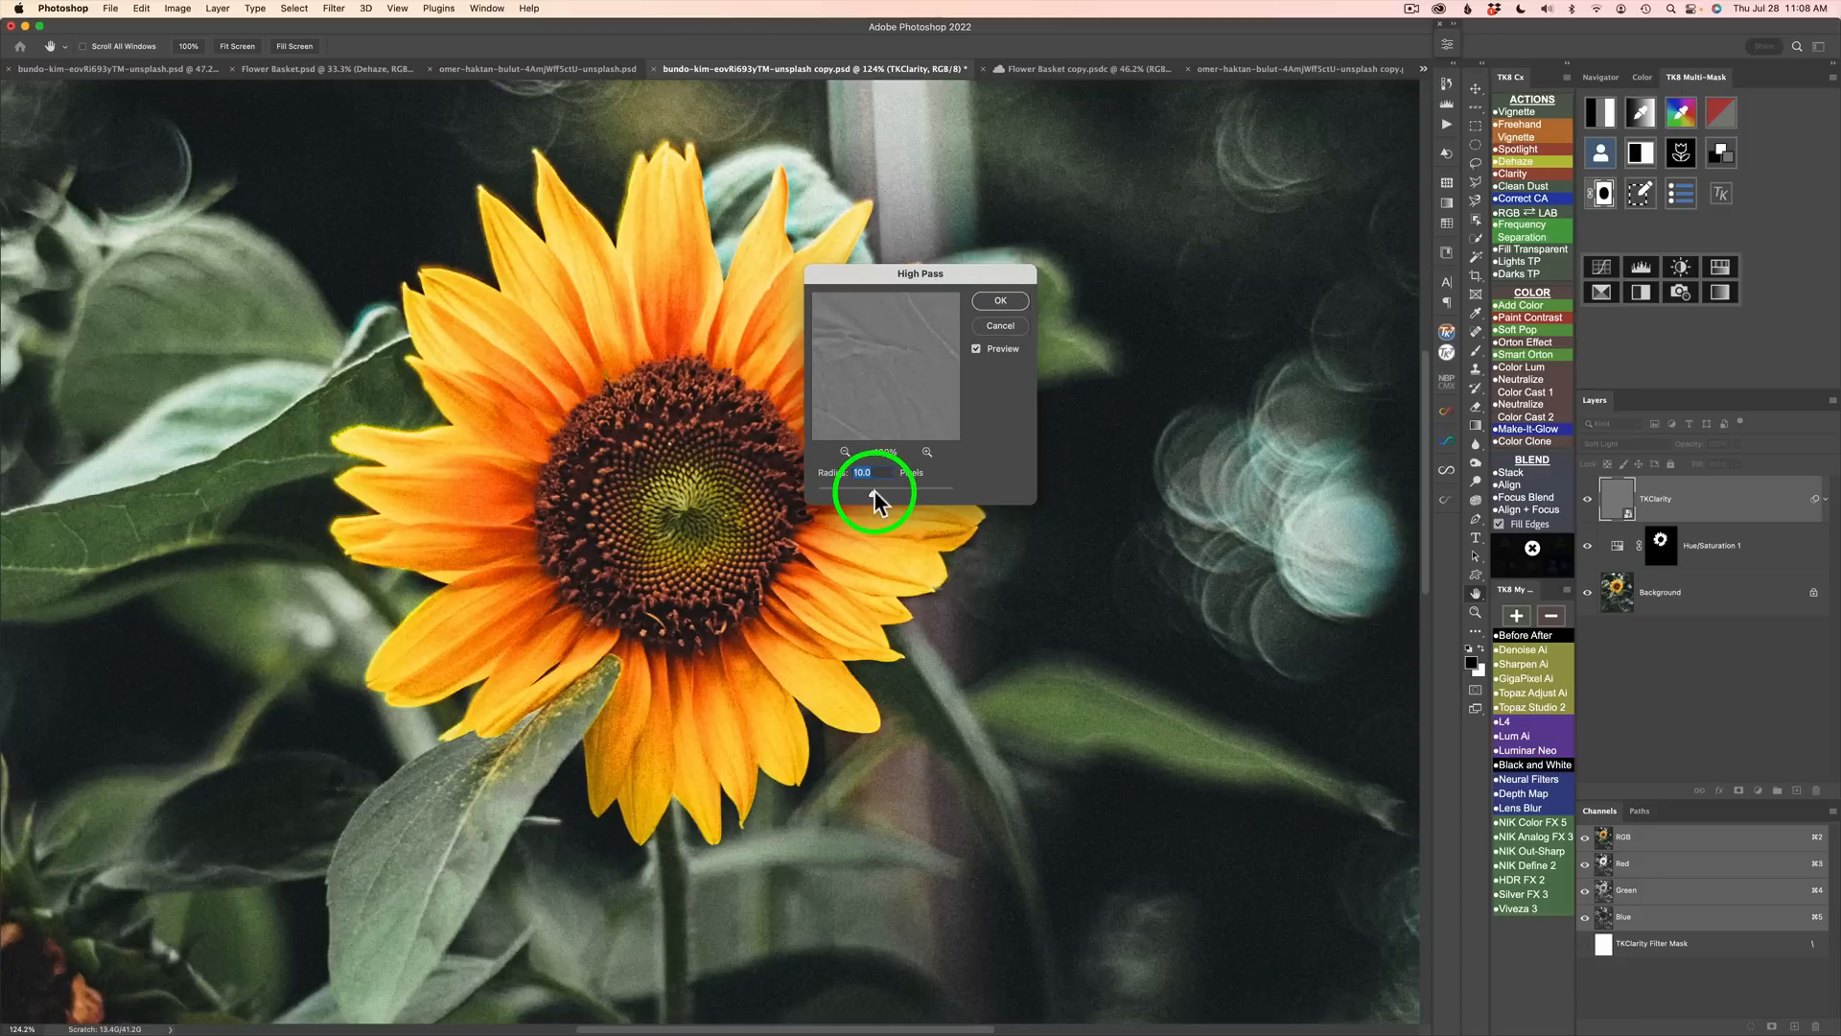
click(1001, 301)
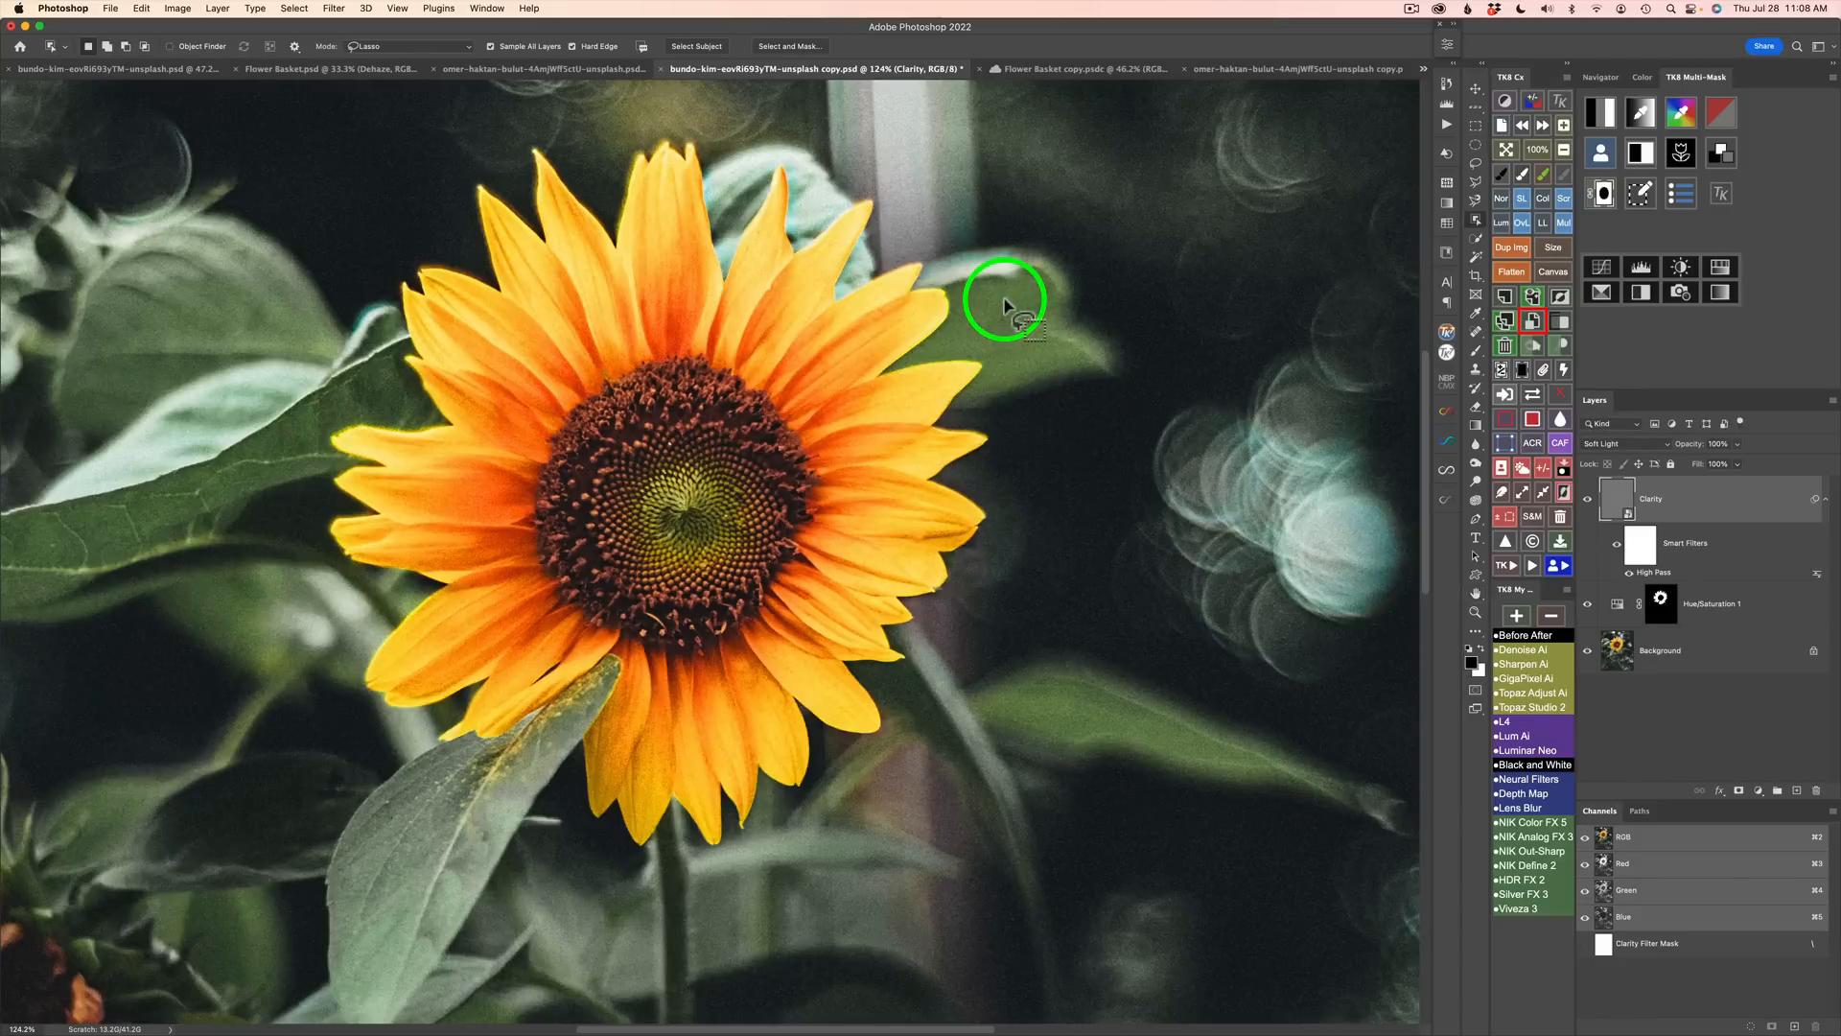
click(1514, 561)
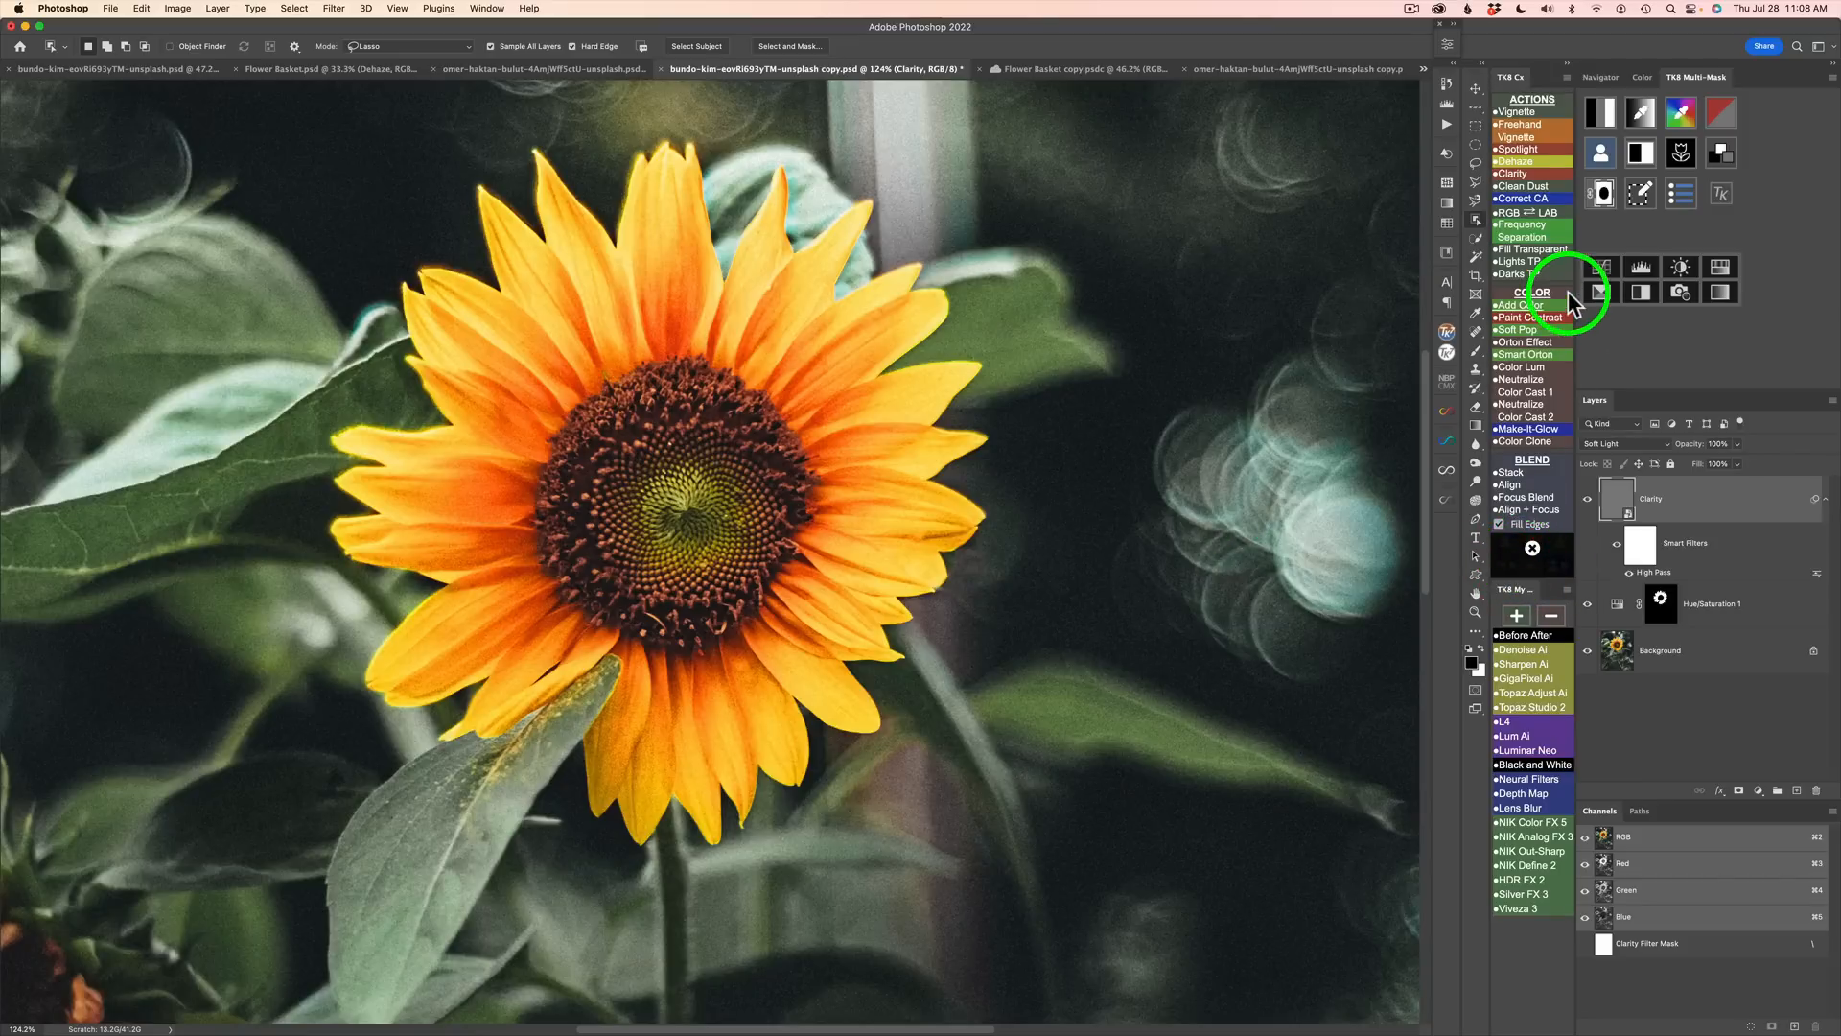
click(1517, 160)
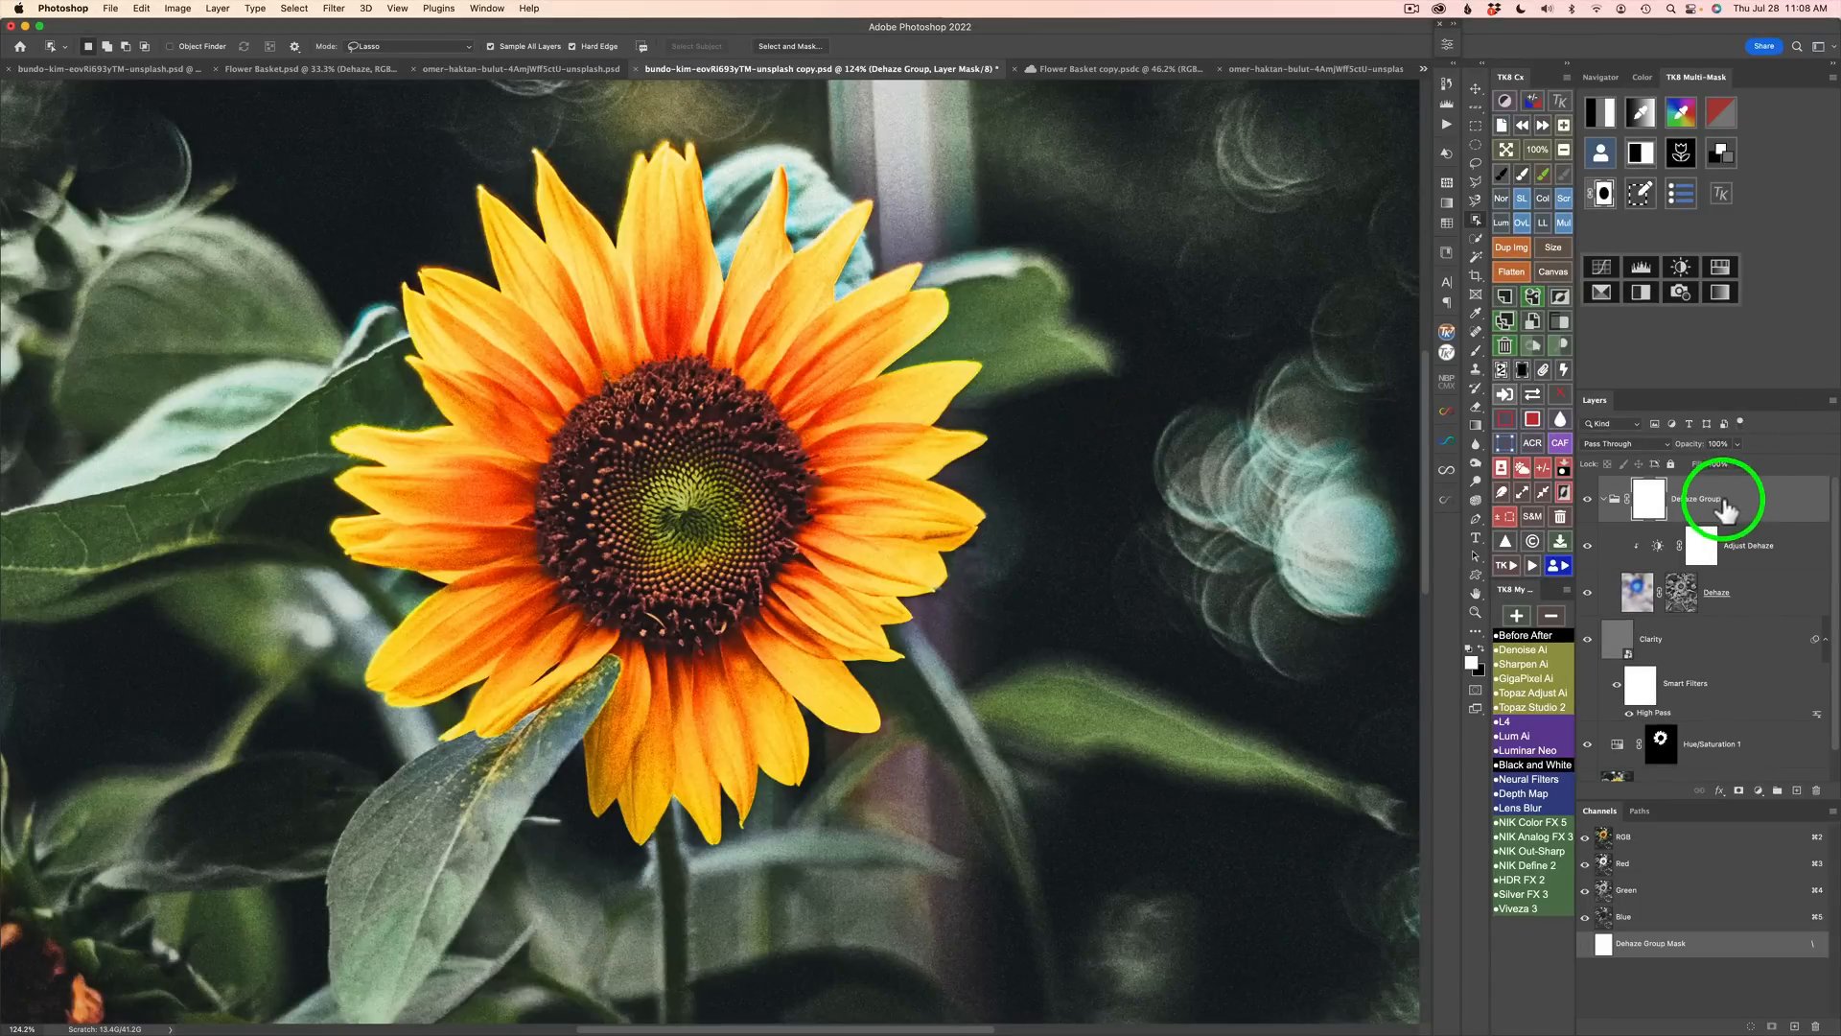
Step: Combine the Dehaze Group and the Clarity layer into one group hidden by a black mask
scroll(1726, 638, down, 2)
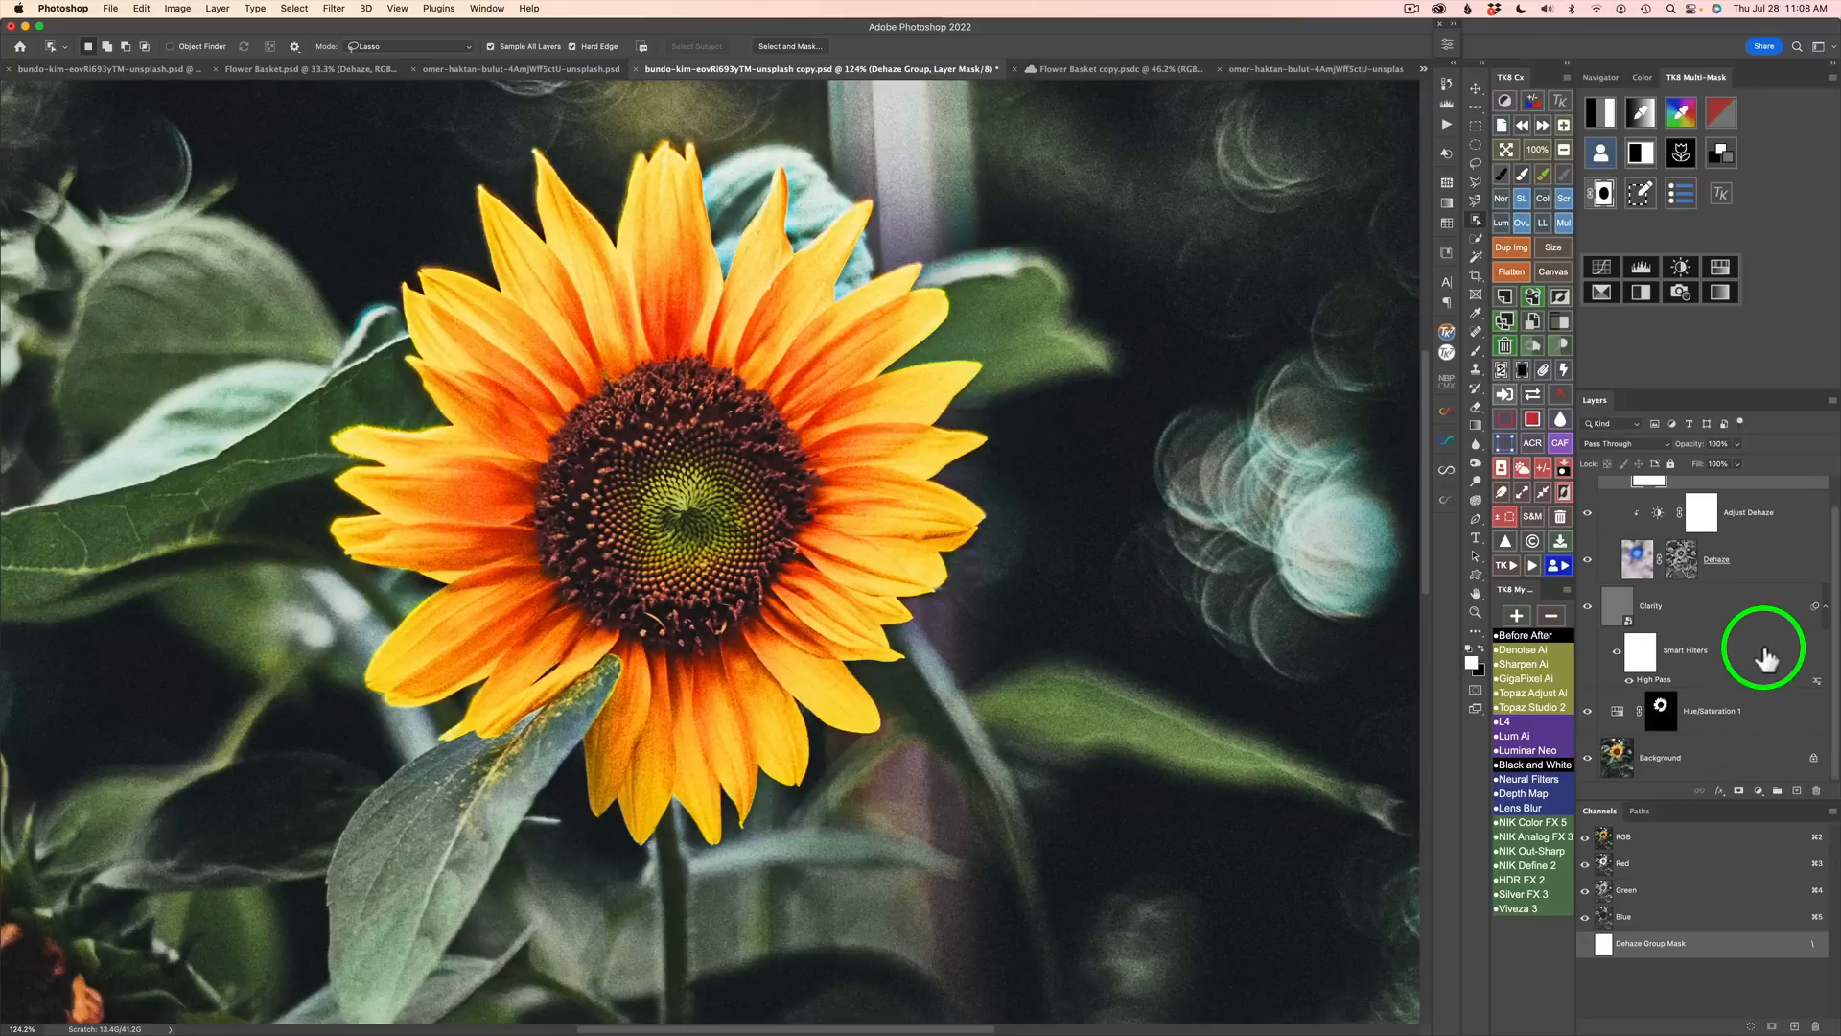
shift+click(1739, 618)
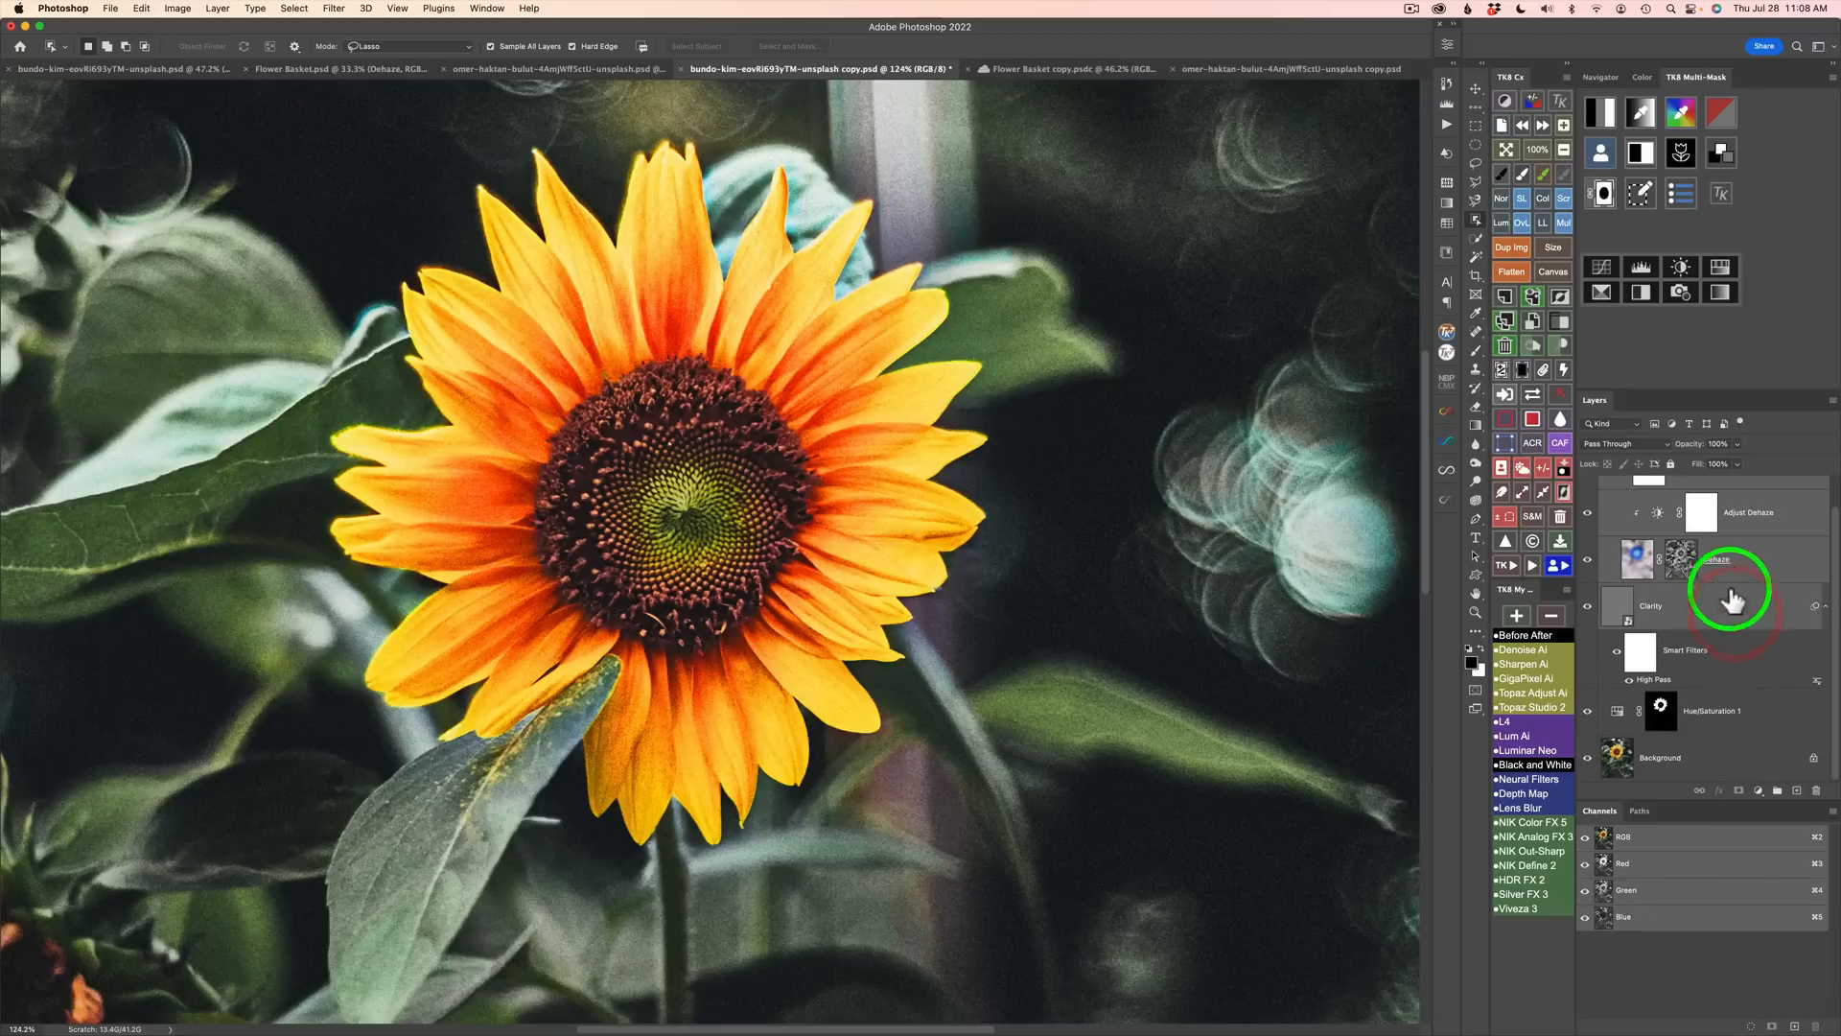
scroll(1732, 625, up, 2)
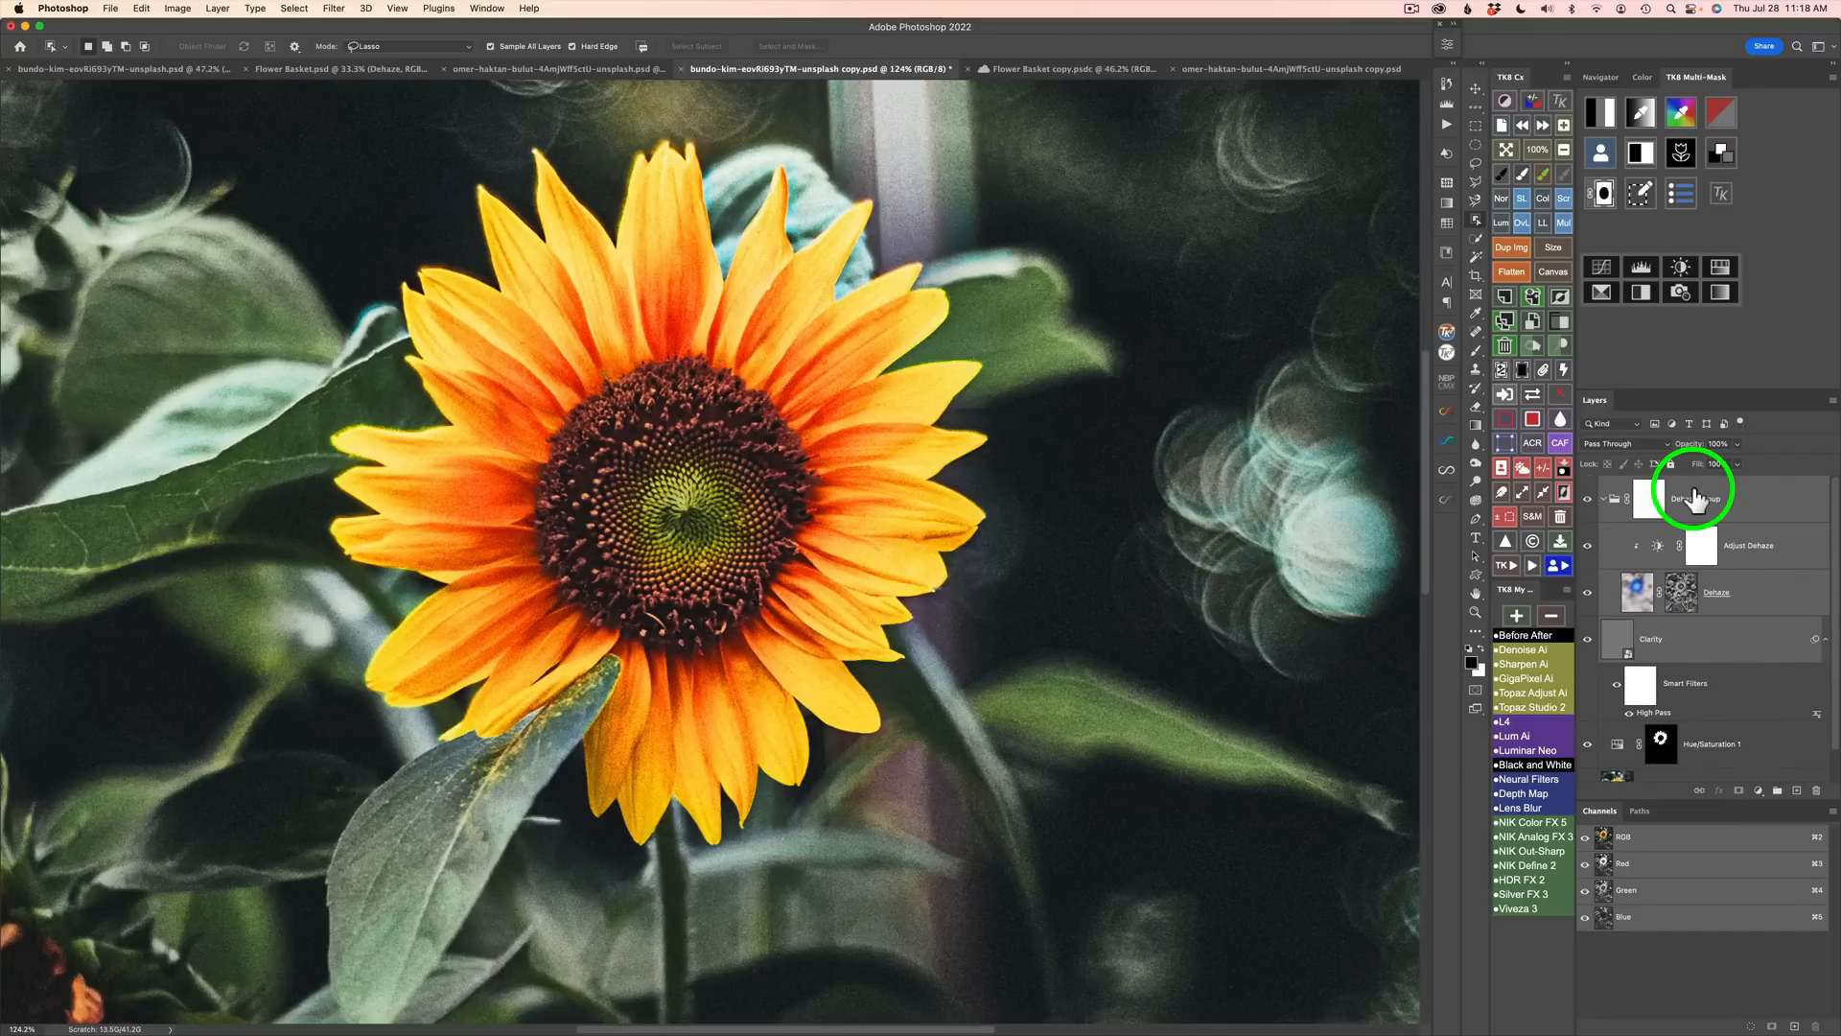
click(1556, 320)
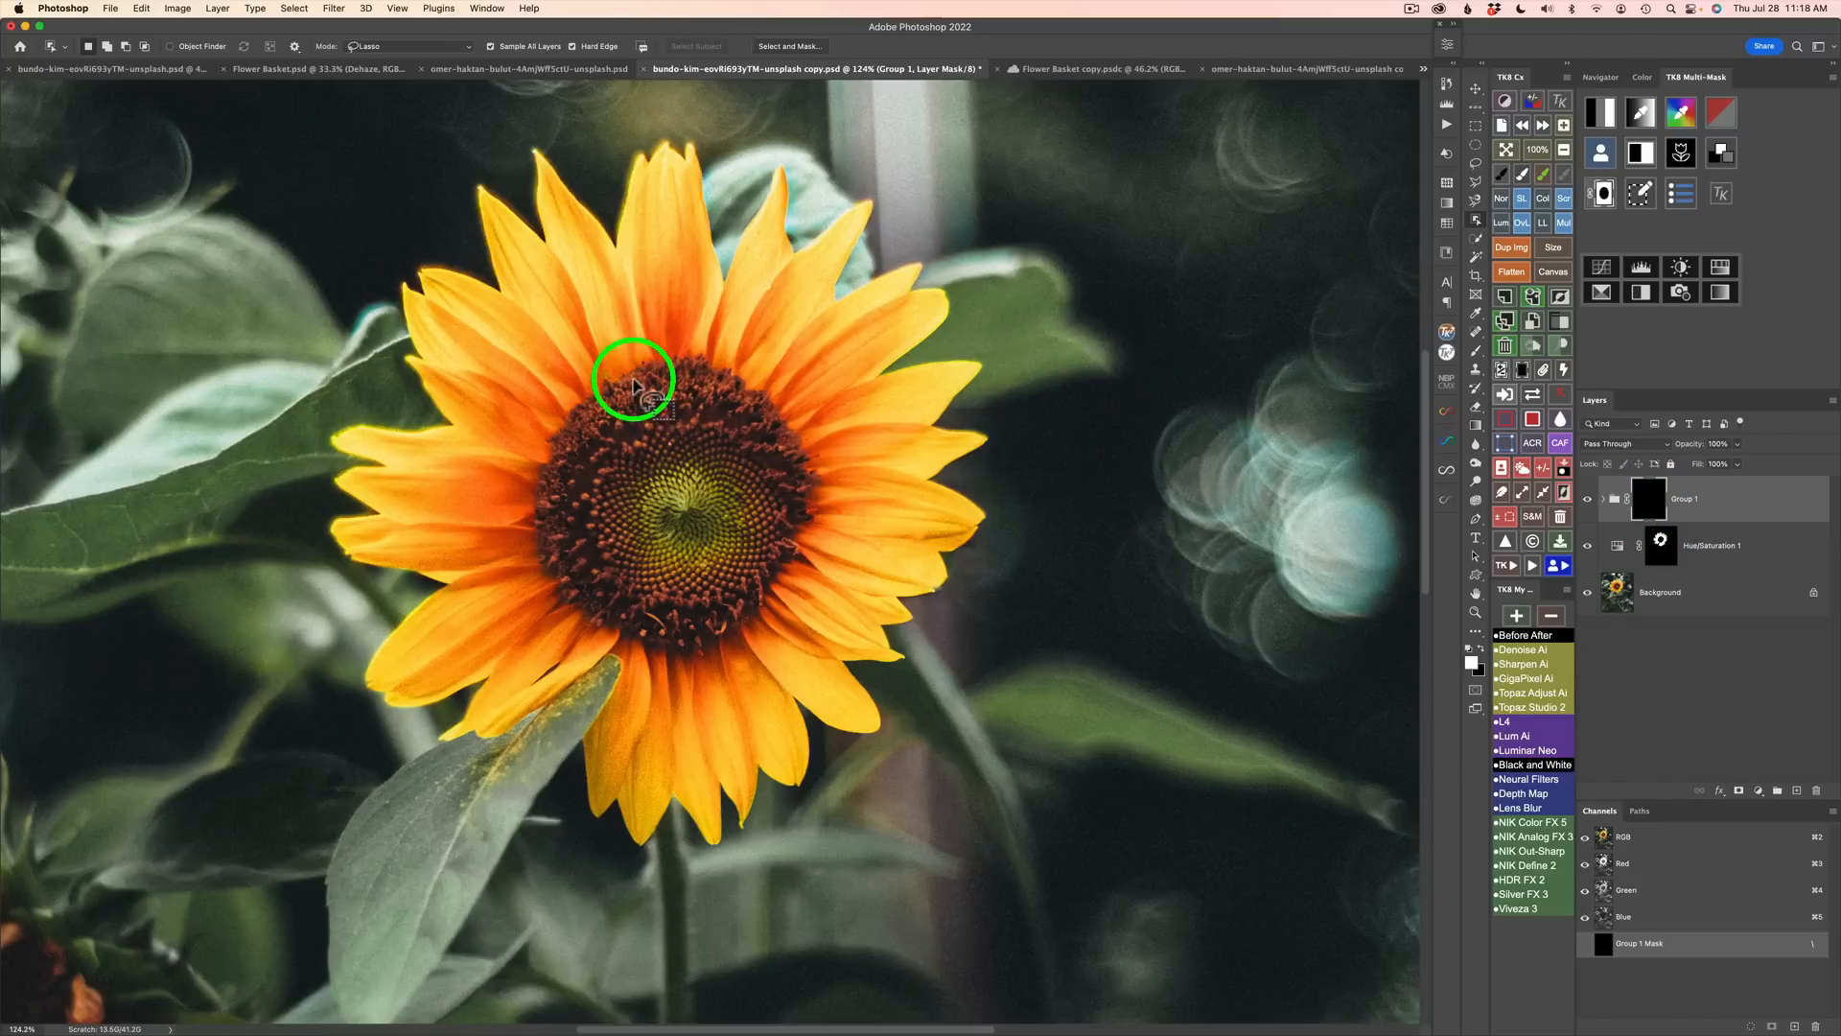
Step: Select the sunflower's center and paint white over it on the group's mask, building up the clarity and dehaze effect
mouse_move(628, 380)
mouse_down()
mouse_move(550, 491)
mouse_move(555, 567)
mouse_move(613, 630)
mouse_move(718, 630)
mouse_move(793, 544)
mouse_move(811, 445)
mouse_move(736, 372)
mouse_up()
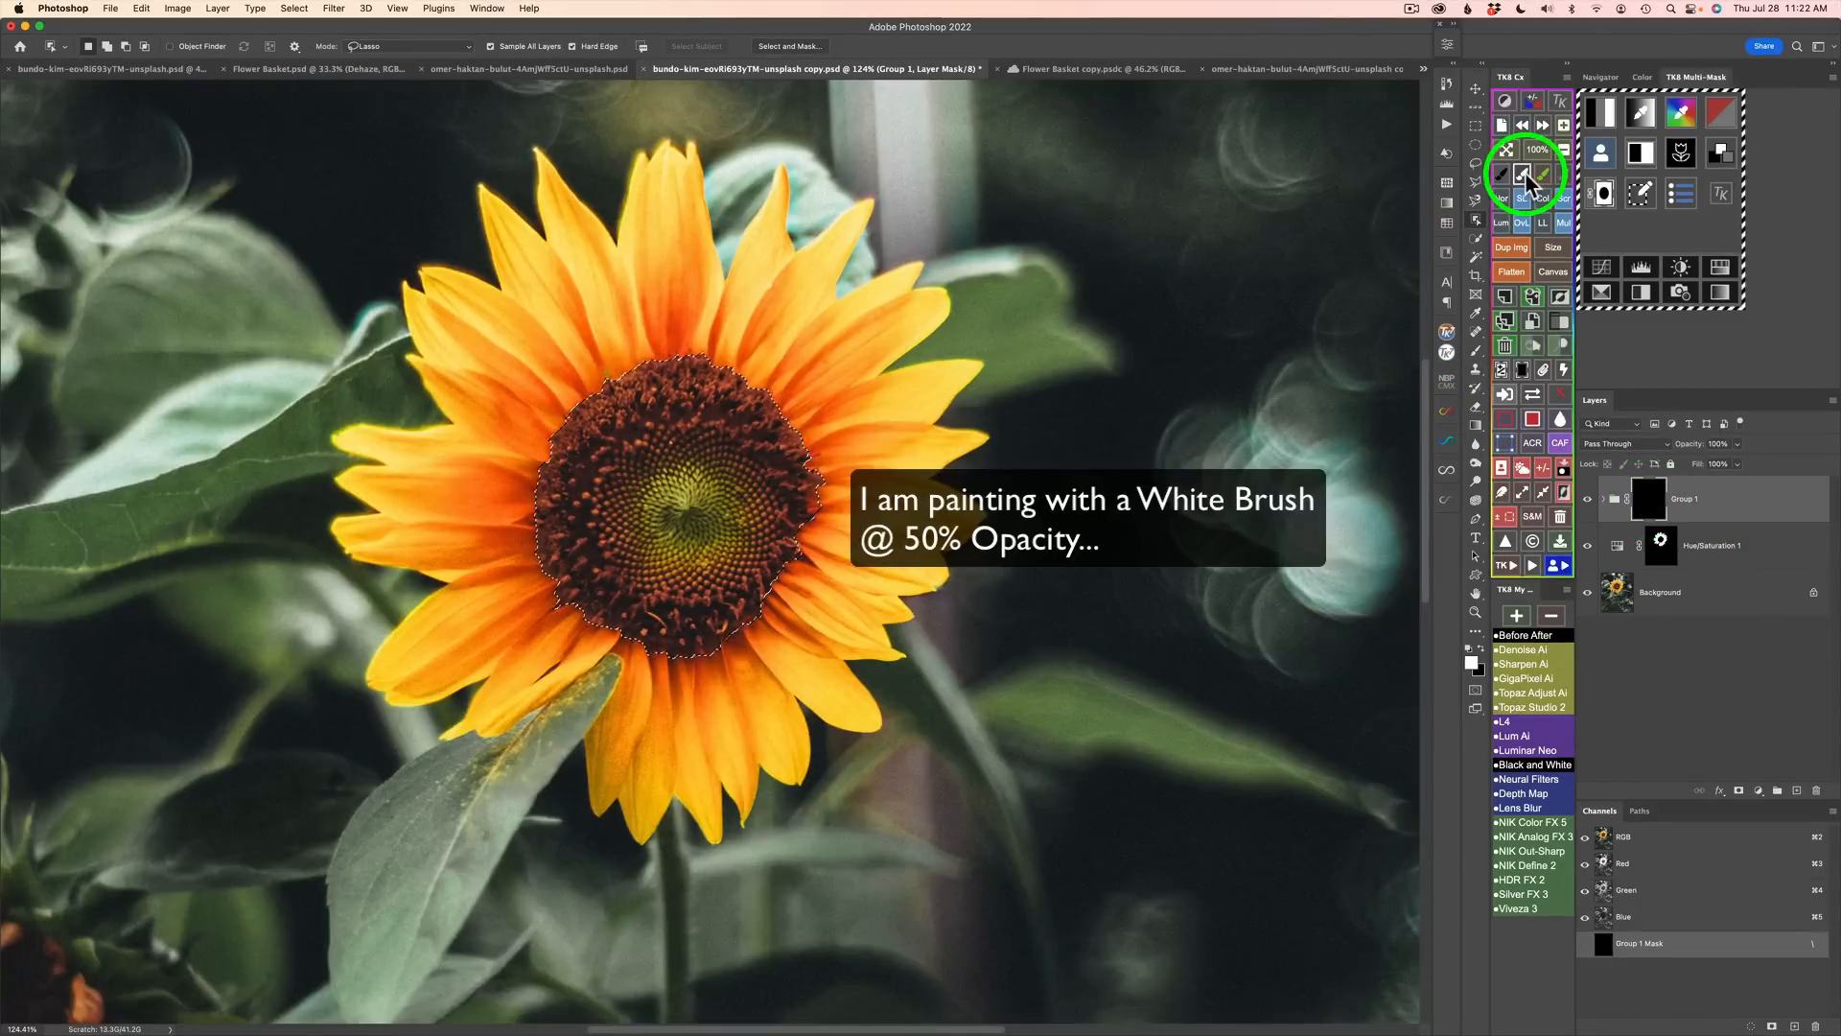
click(1524, 177)
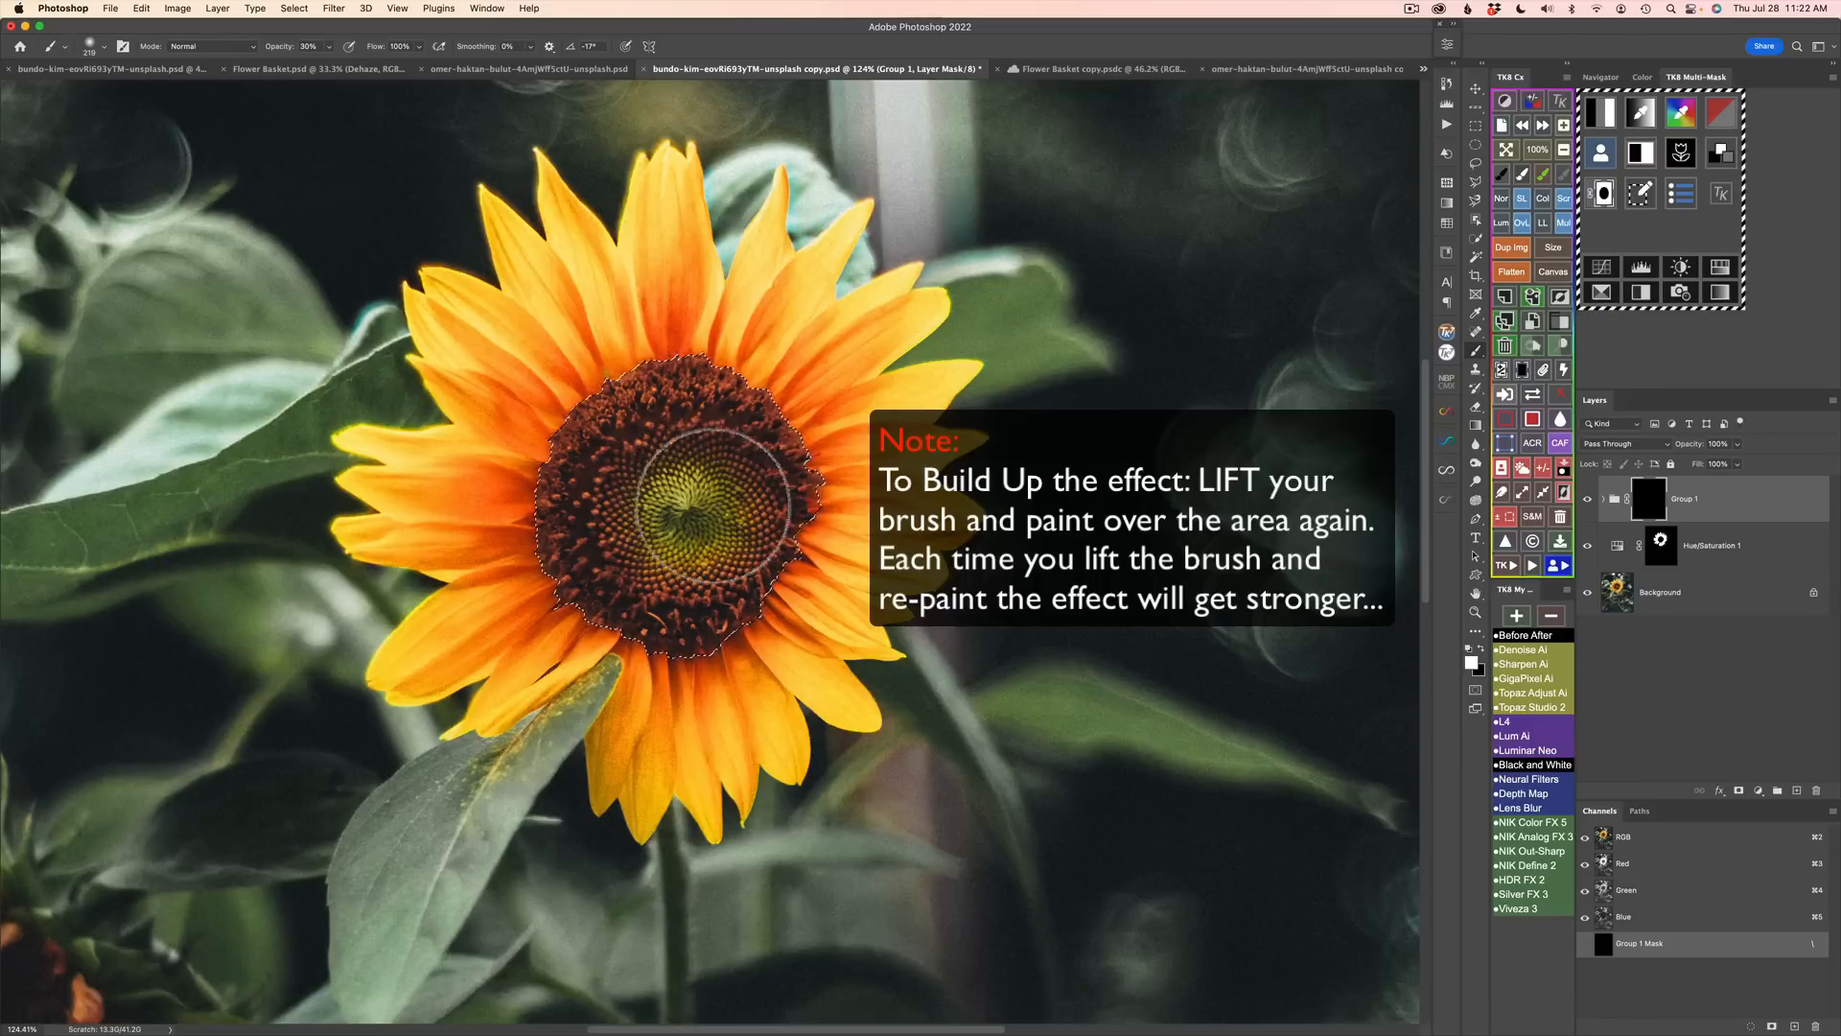
mouse_move(682, 529)
mouse_down()
mouse_move(708, 497)
mouse_move(673, 489)
mouse_move(671, 542)
mouse_move(697, 497)
mouse_move(659, 510)
mouse_move(705, 526)
mouse_move(680, 491)
mouse_move(675, 541)
mouse_move(710, 472)
mouse_move(646, 447)
mouse_move(603, 491)
mouse_move(613, 547)
mouse_move(670, 574)
mouse_move(725, 555)
mouse_move(761, 506)
mouse_move(747, 445)
mouse_move(662, 412)
mouse_move(600, 451)
mouse_move(593, 552)
mouse_move(692, 580)
mouse_move(766, 492)
mouse_move(699, 404)
mouse_move(613, 493)
mouse_move(668, 452)
mouse_move(598, 467)
mouse_move(671, 557)
mouse_move(701, 432)
mouse_move(671, 508)
mouse_move(705, 516)
mouse_move(665, 496)
mouse_move(668, 536)
mouse_move(710, 497)
mouse_move(665, 492)
mouse_move(687, 542)
mouse_move(709, 488)
mouse_move(668, 515)
mouse_up()
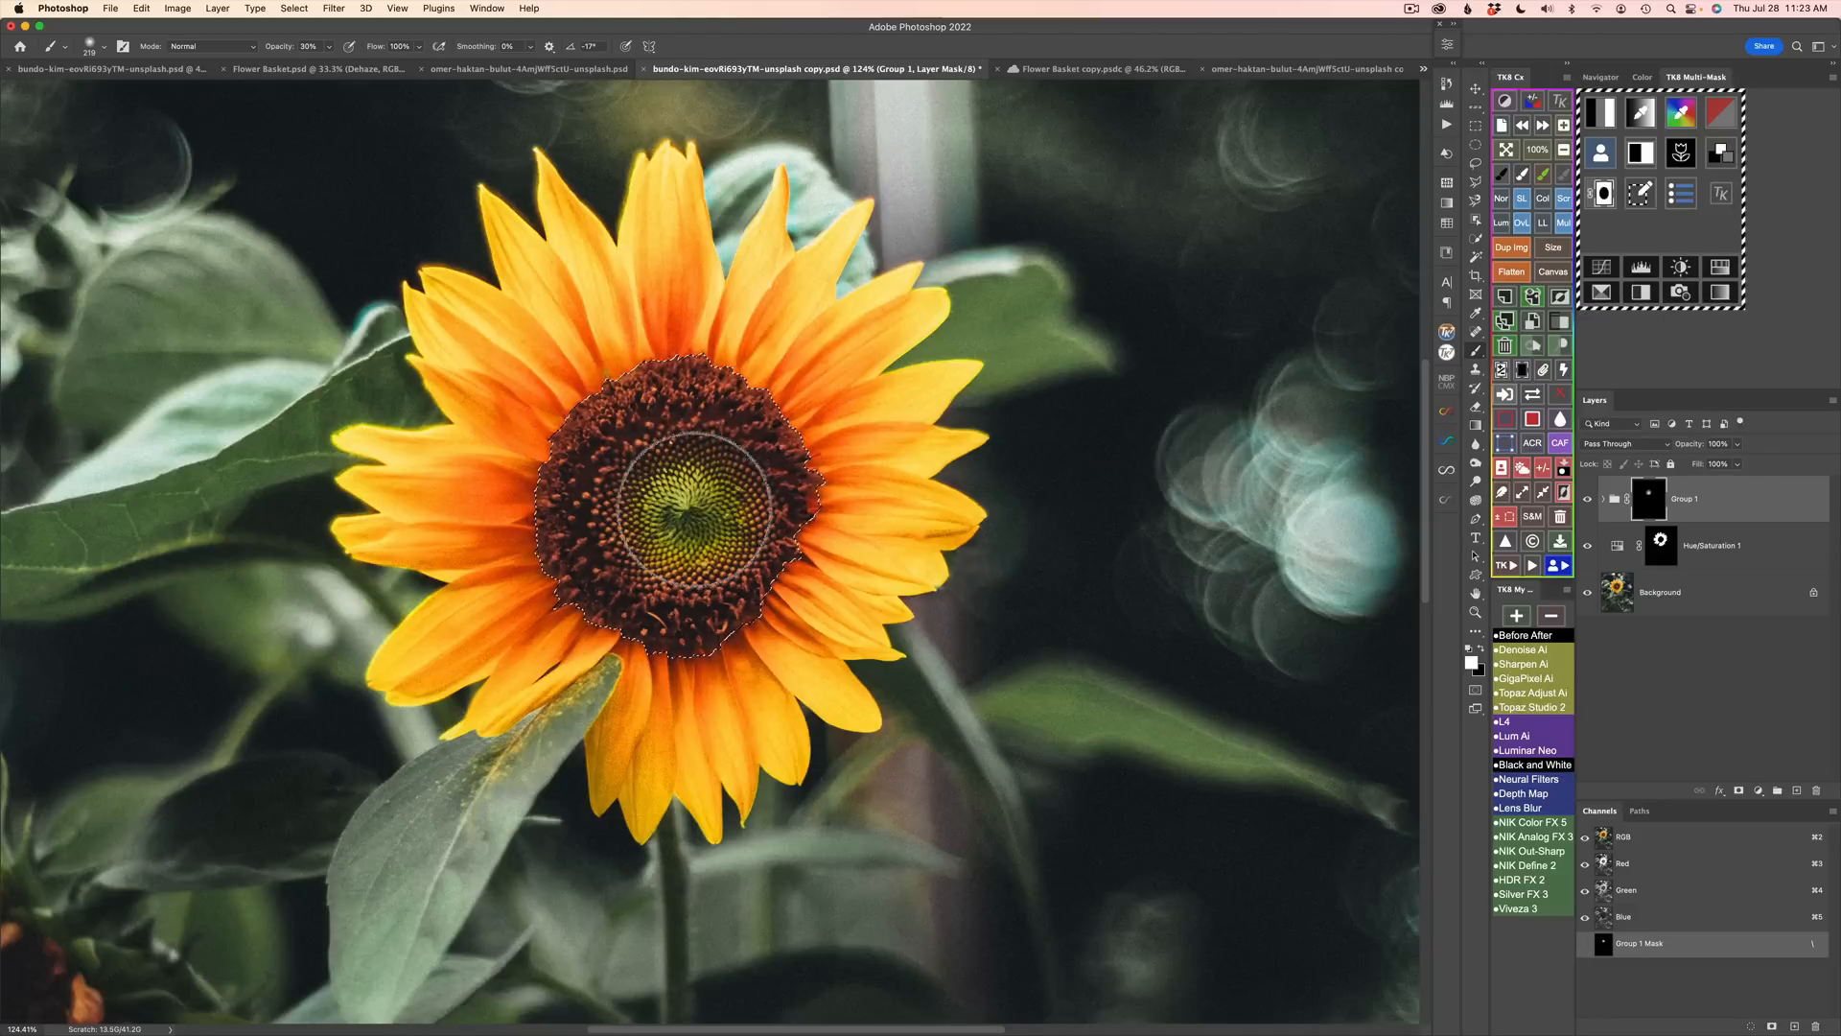
Step: Inspect the group's painted mask, and compare the flower with the group hidden and shown without selection edges
click(1533, 396)
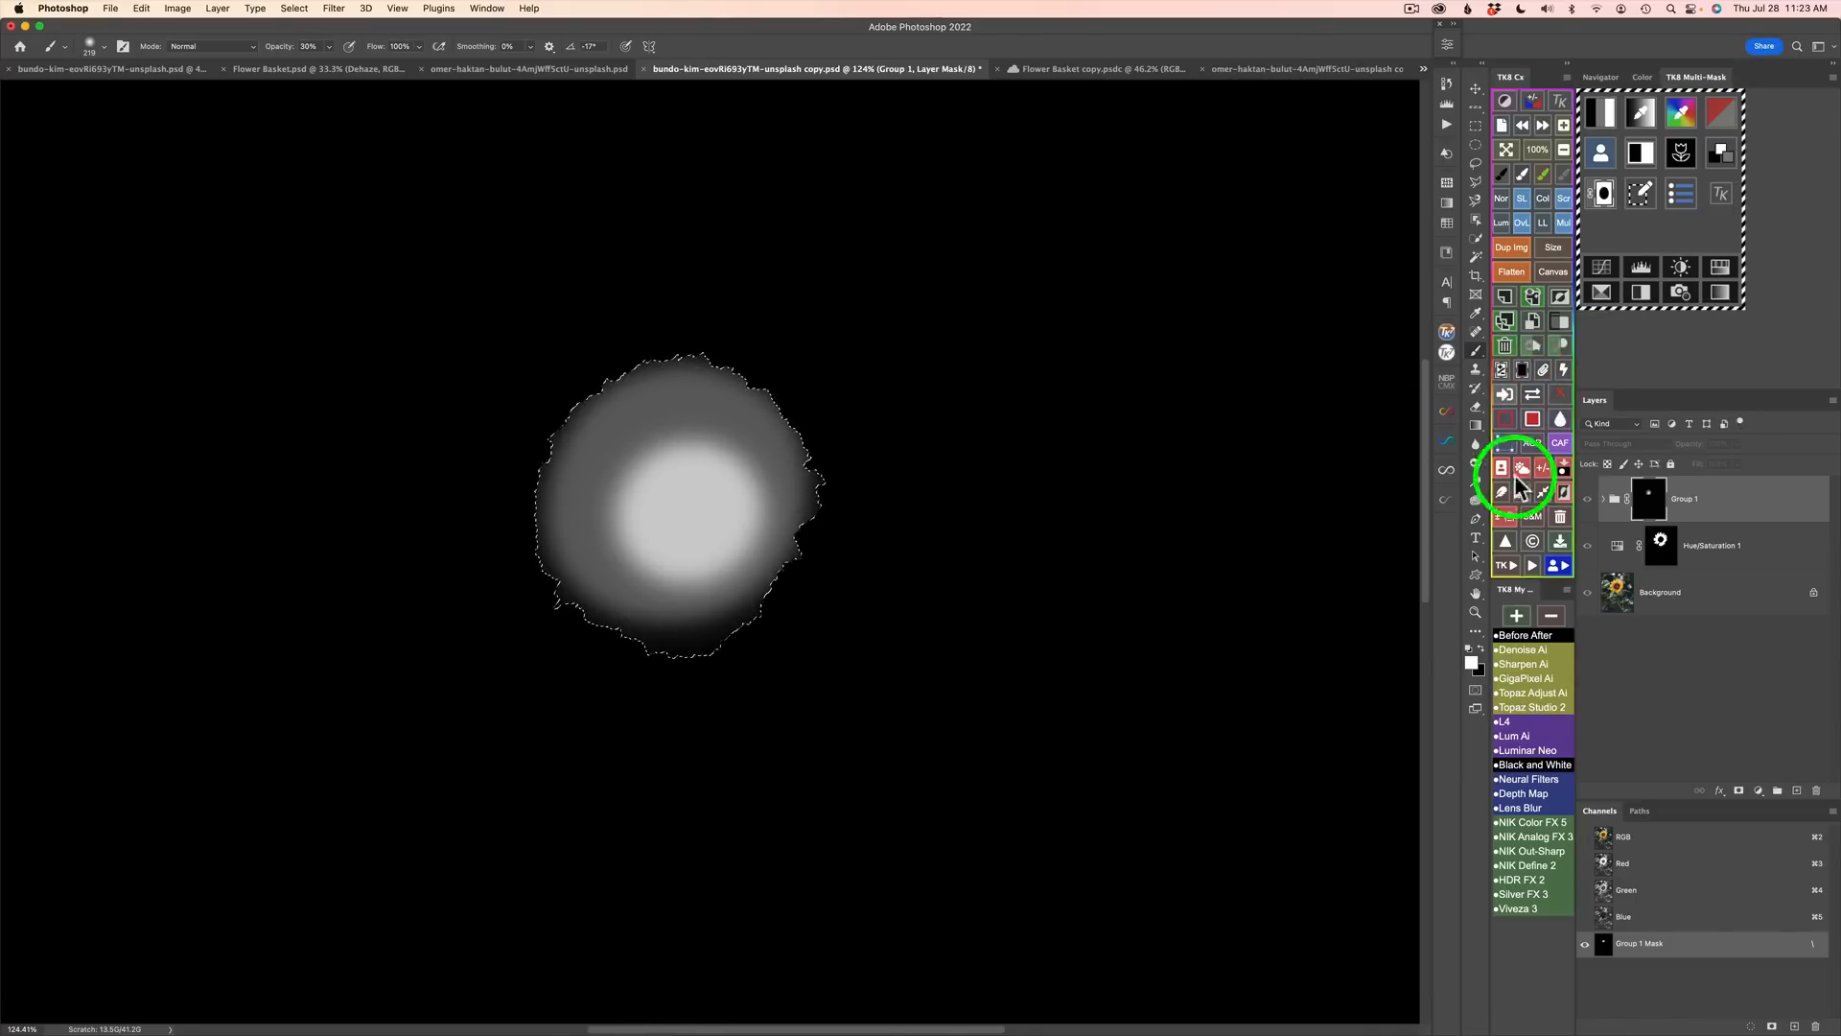
click(1532, 395)
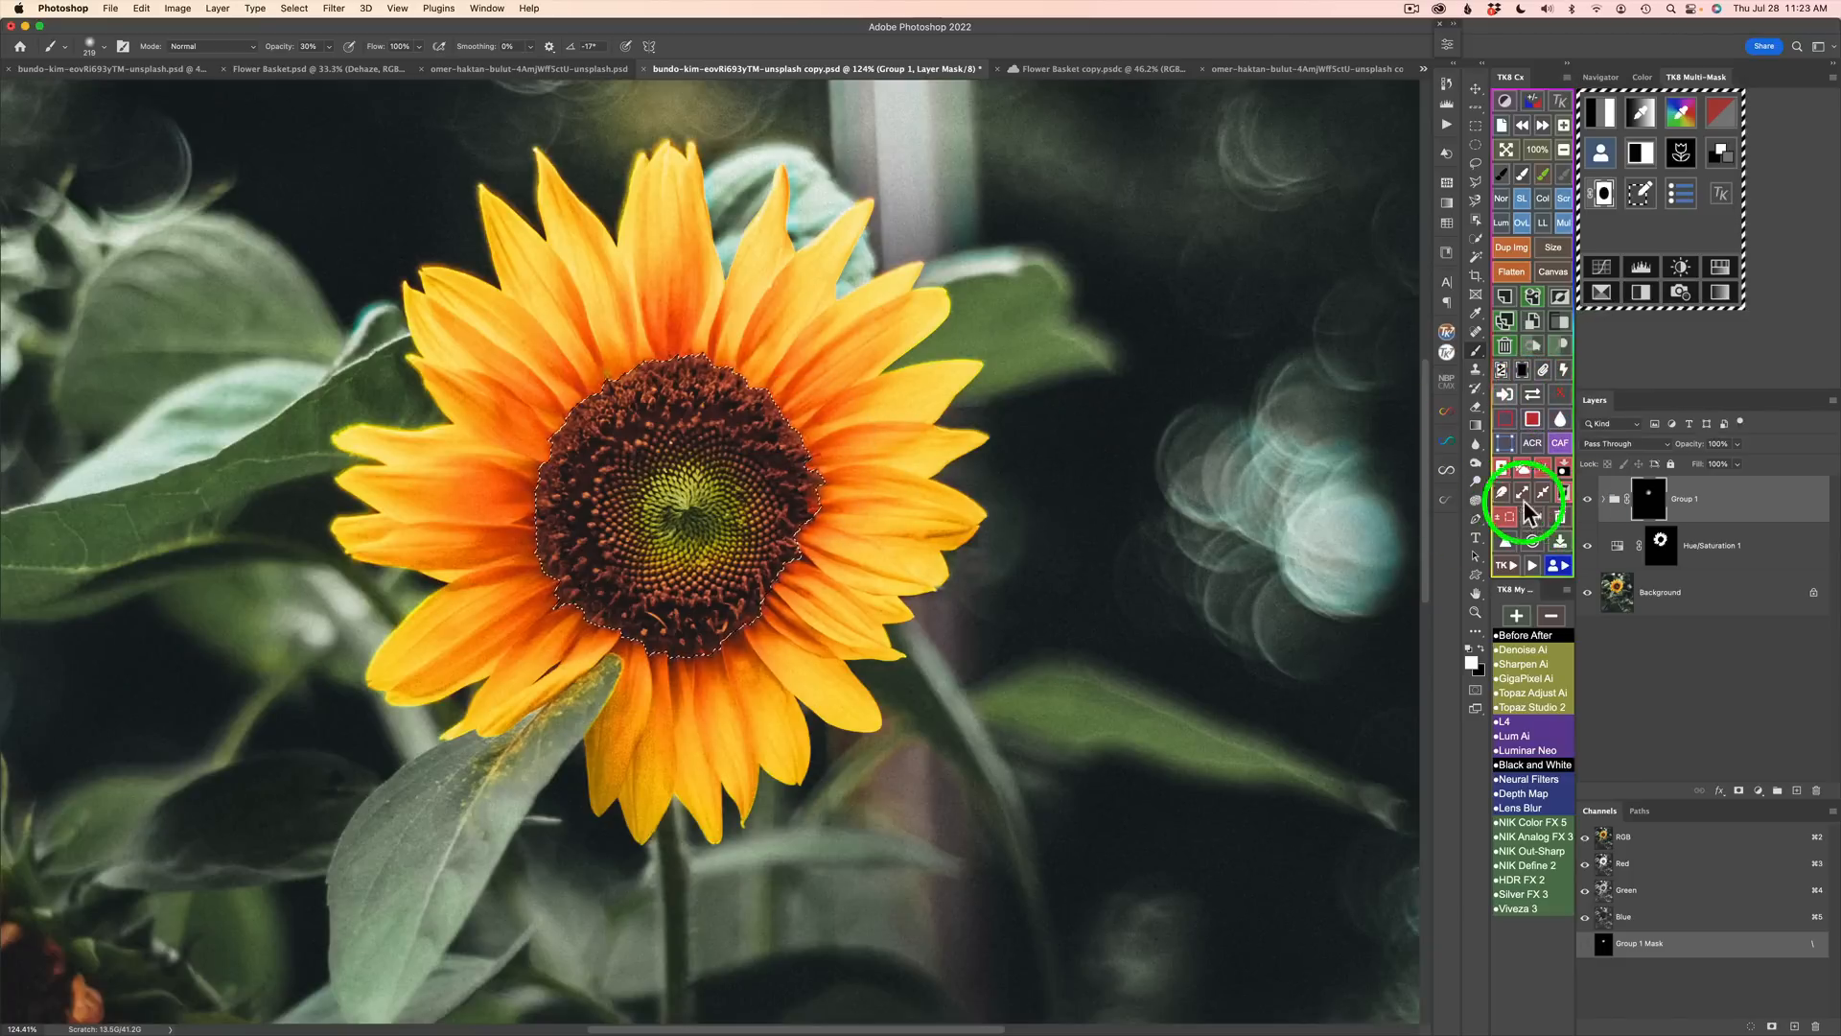
click(1503, 515)
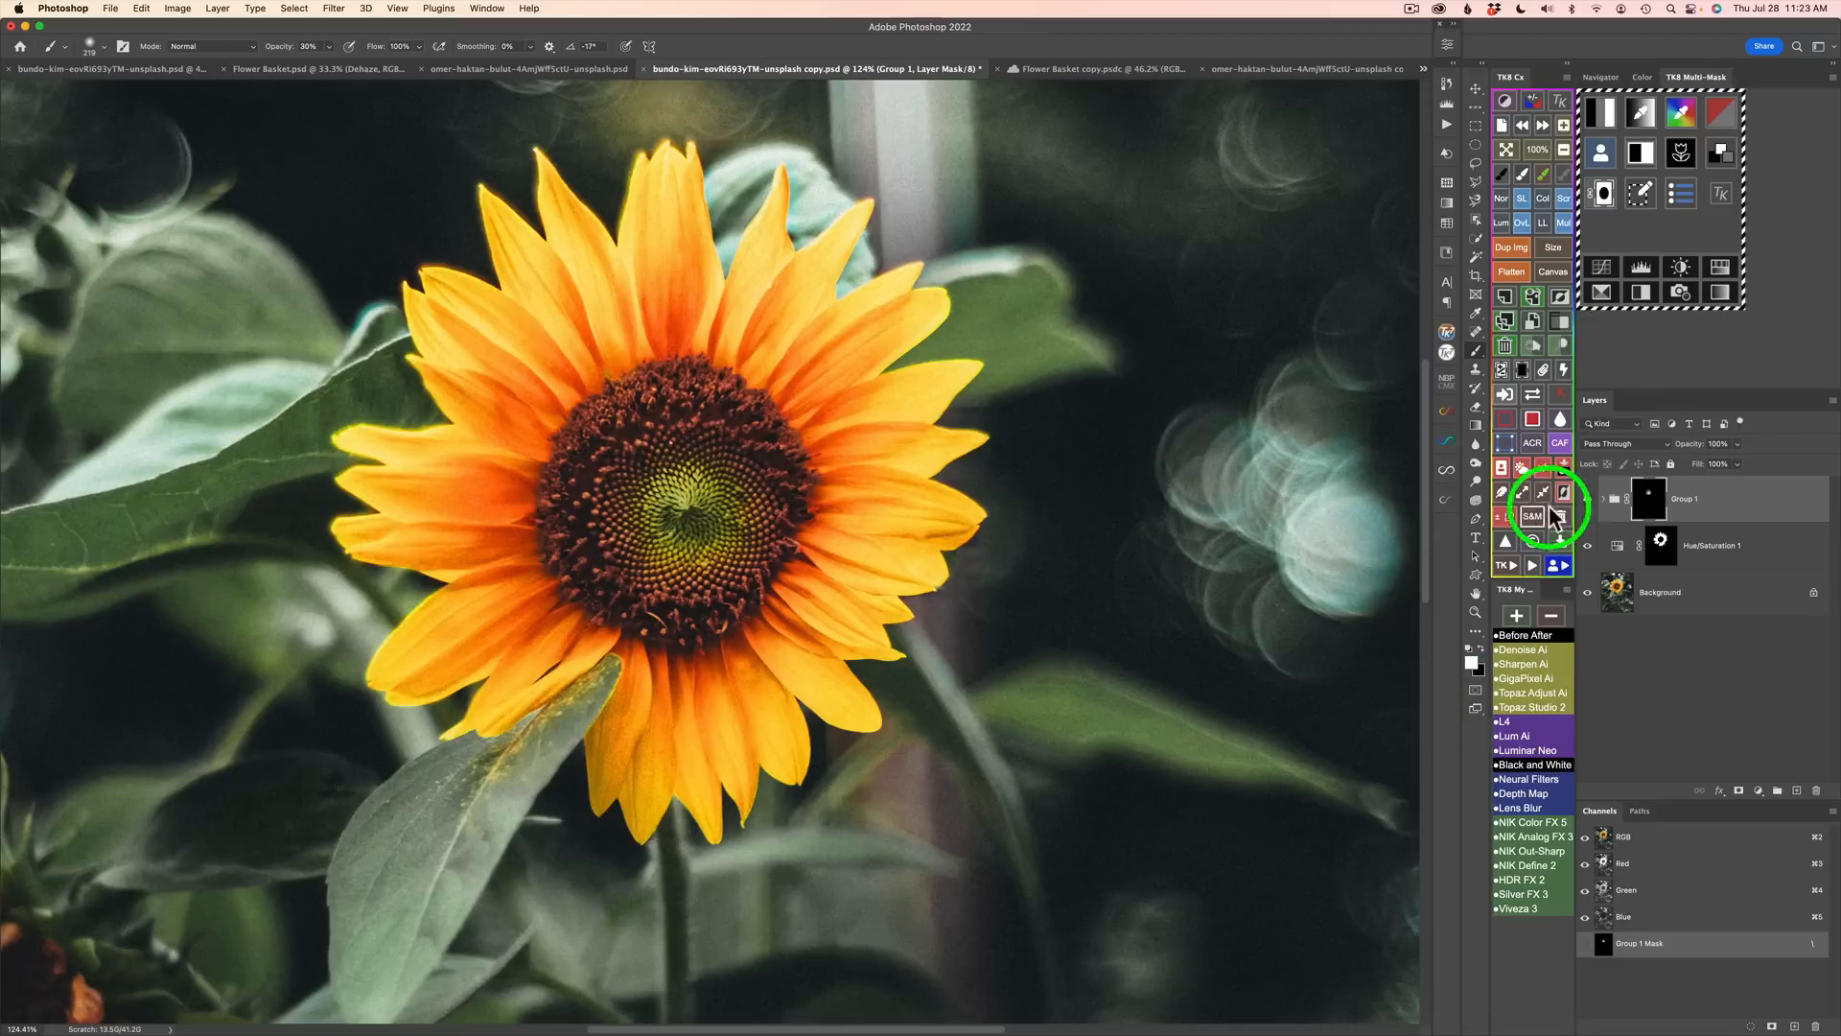
click(1586, 501)
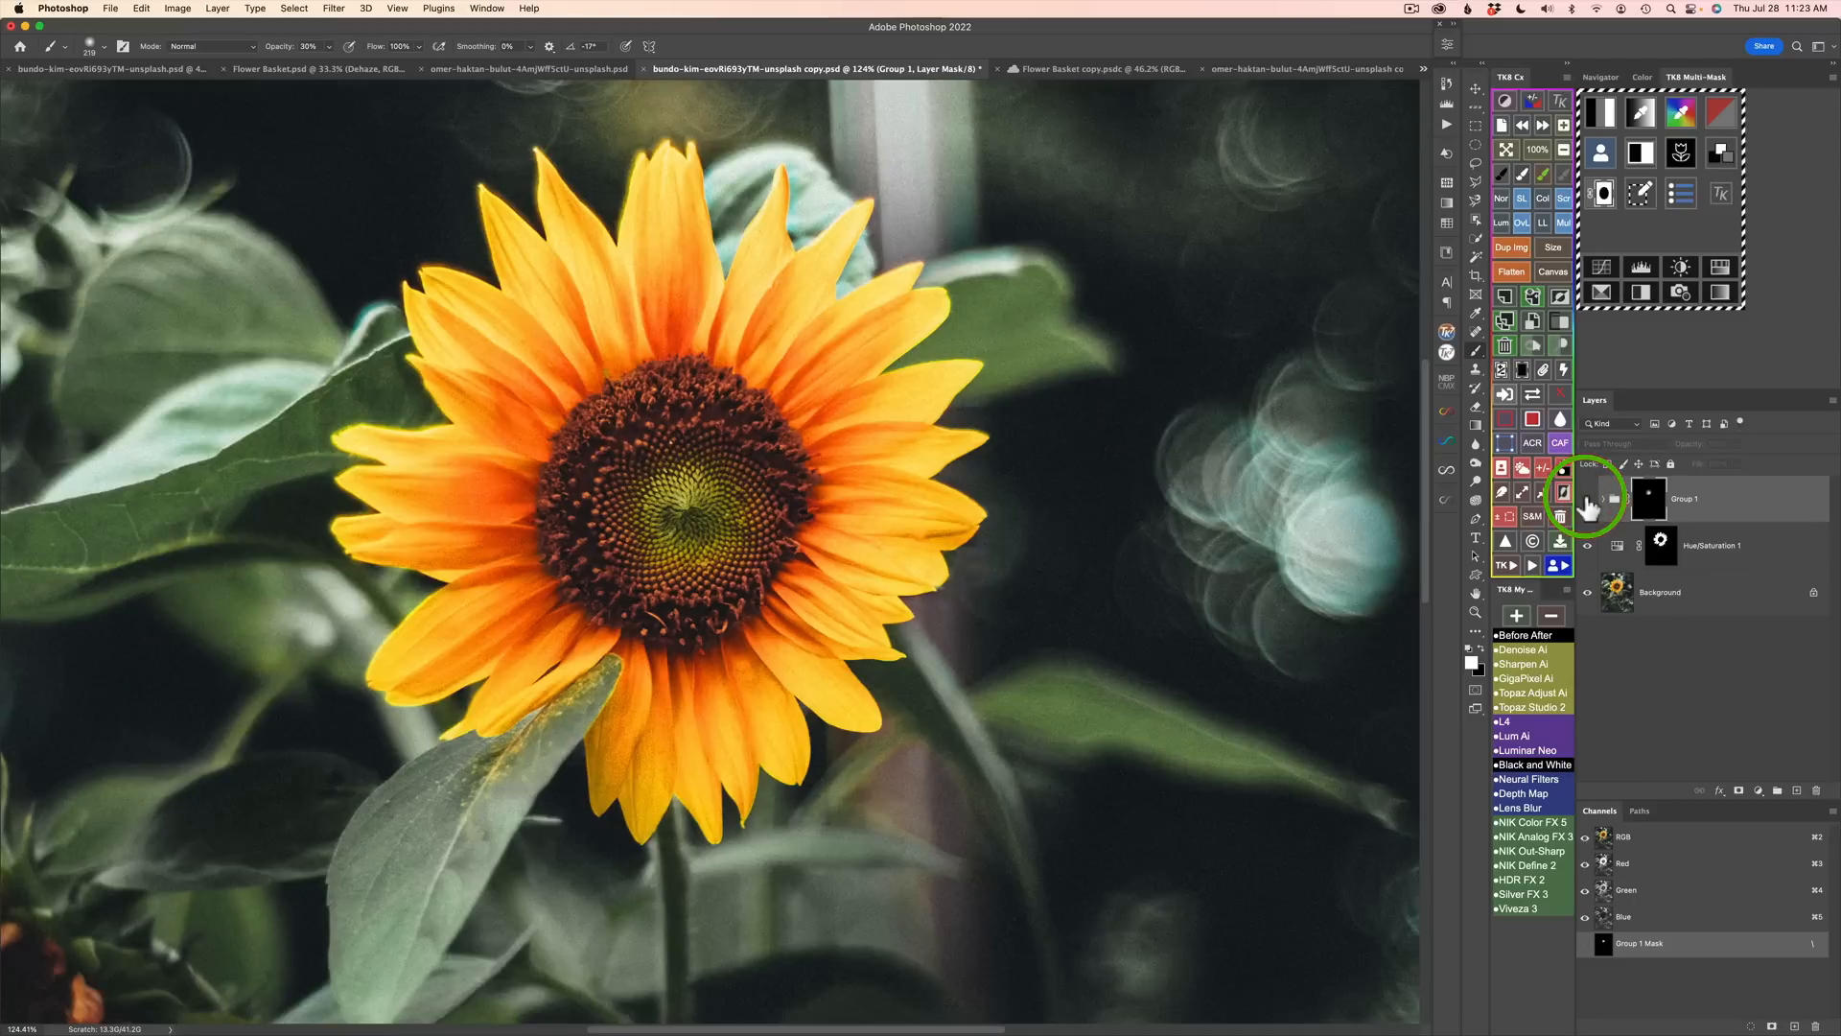
click(1587, 501)
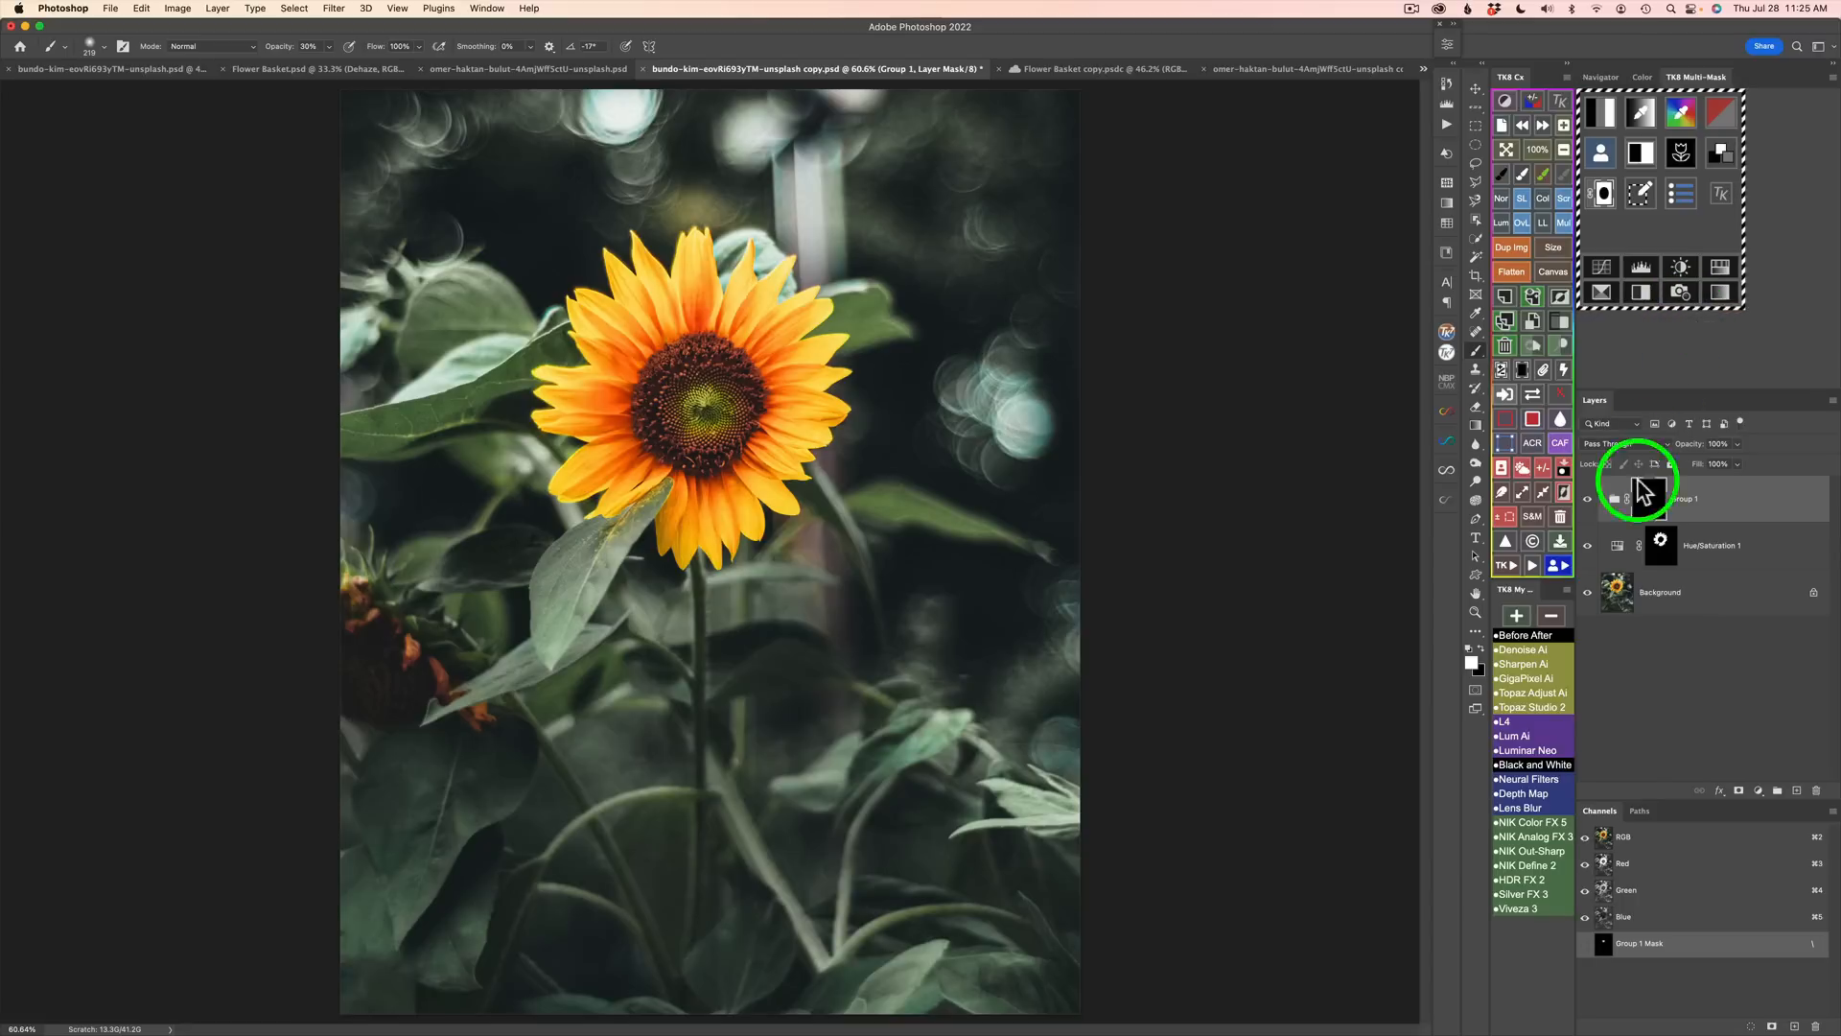
Step: Deselect the flower's center and display the original image with the Before After action
click(1544, 466)
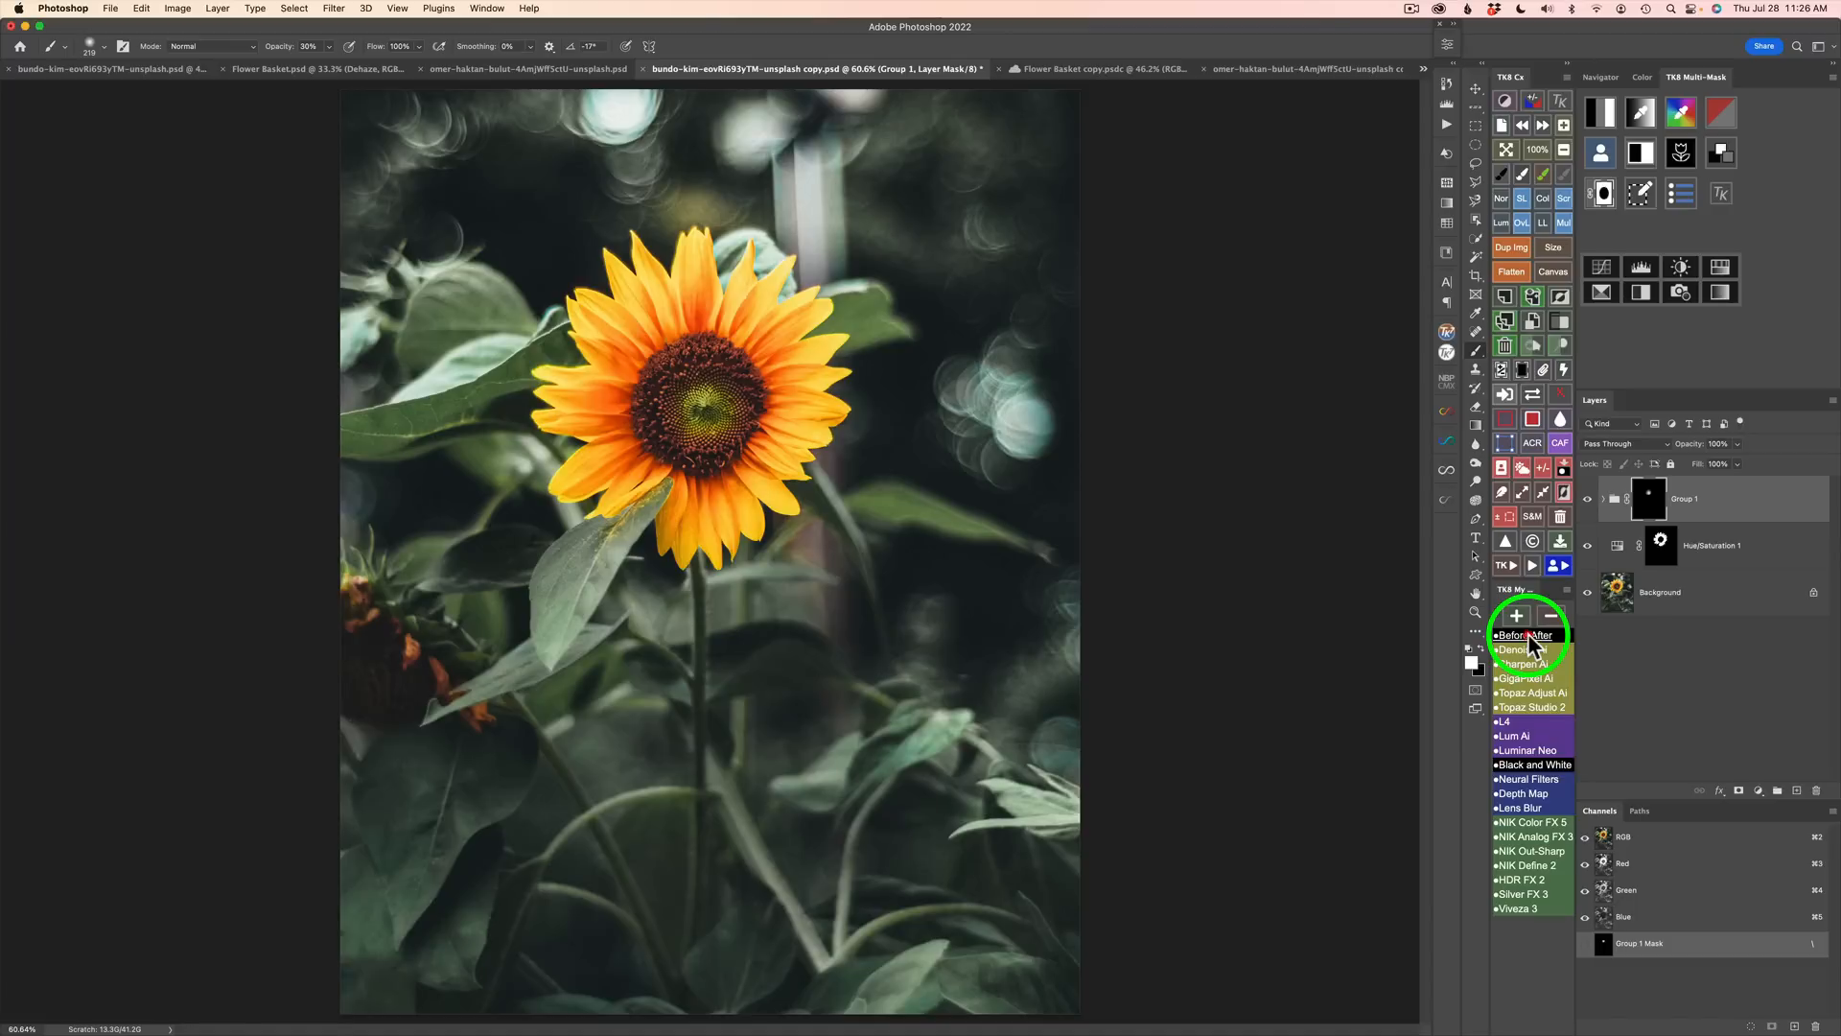
click(1530, 637)
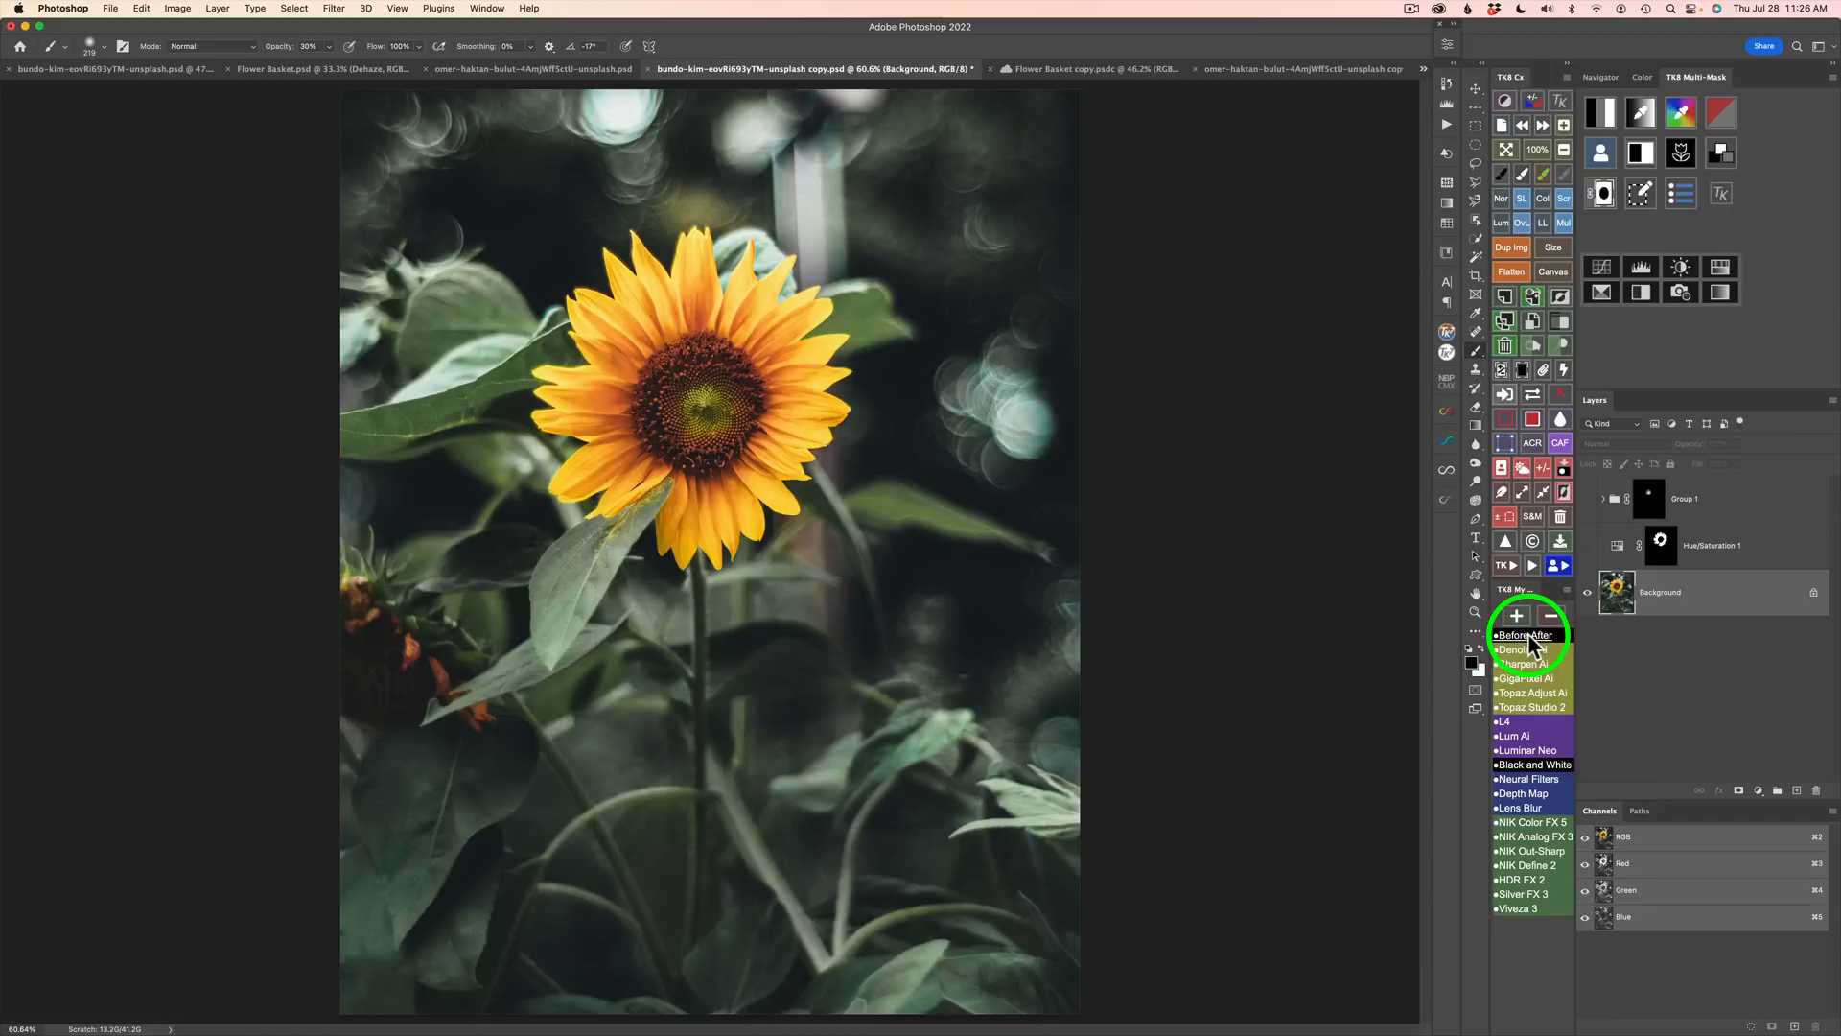
Step: Return from the original to the edited sunflower image with the Before After action
click(1530, 636)
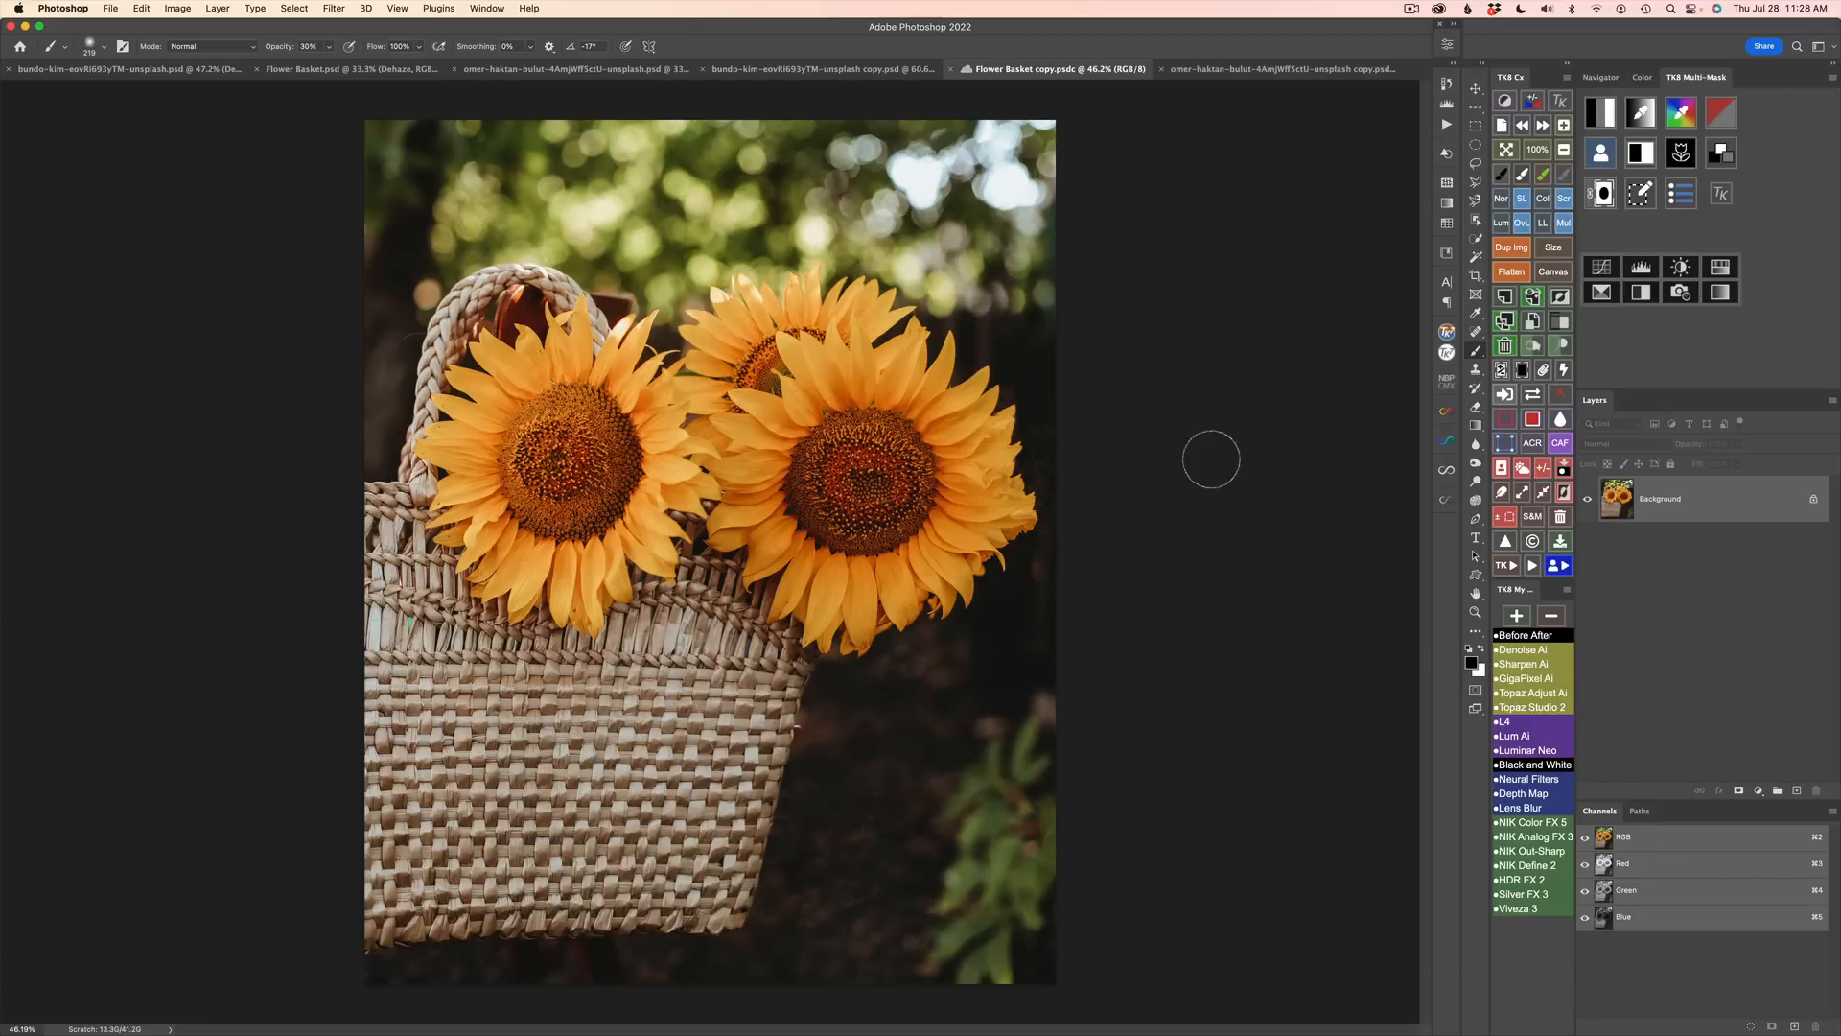
Step: Select the basket using the Object Selection tool in Lasso mode, adding the gap between the flowers and the rim below the larger flower
key(v)
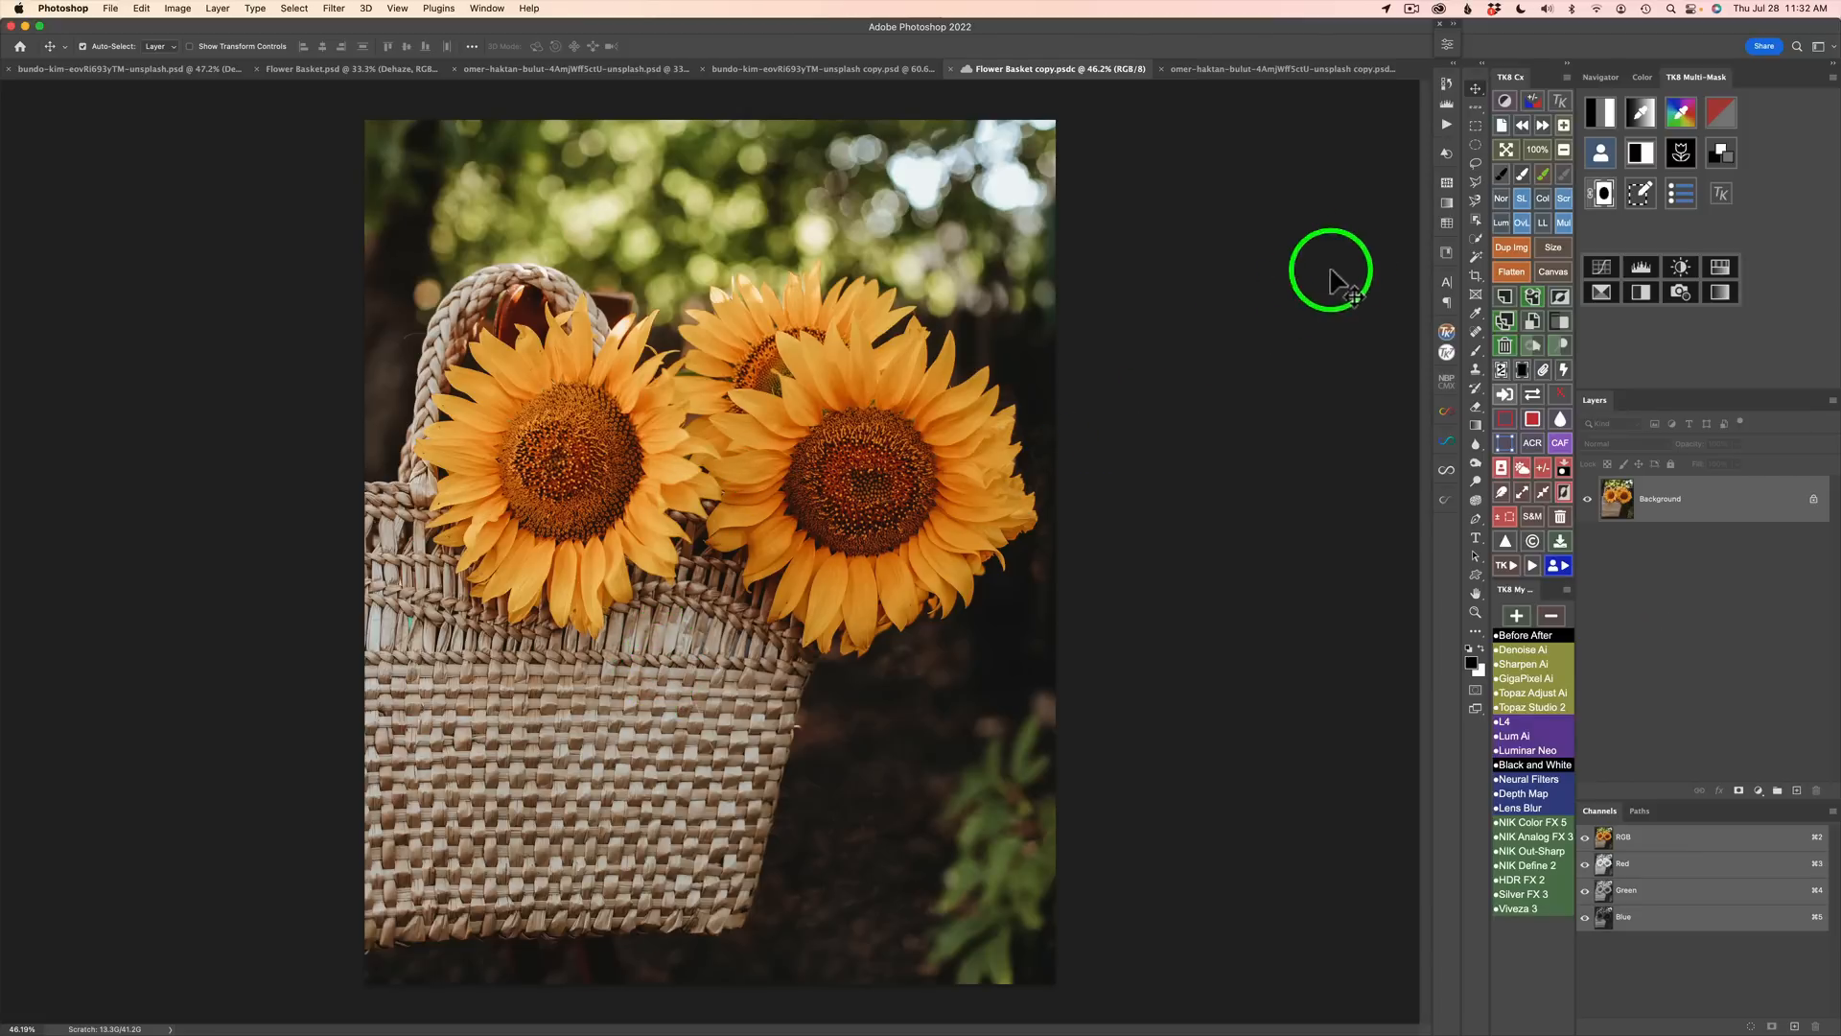
click(1475, 215)
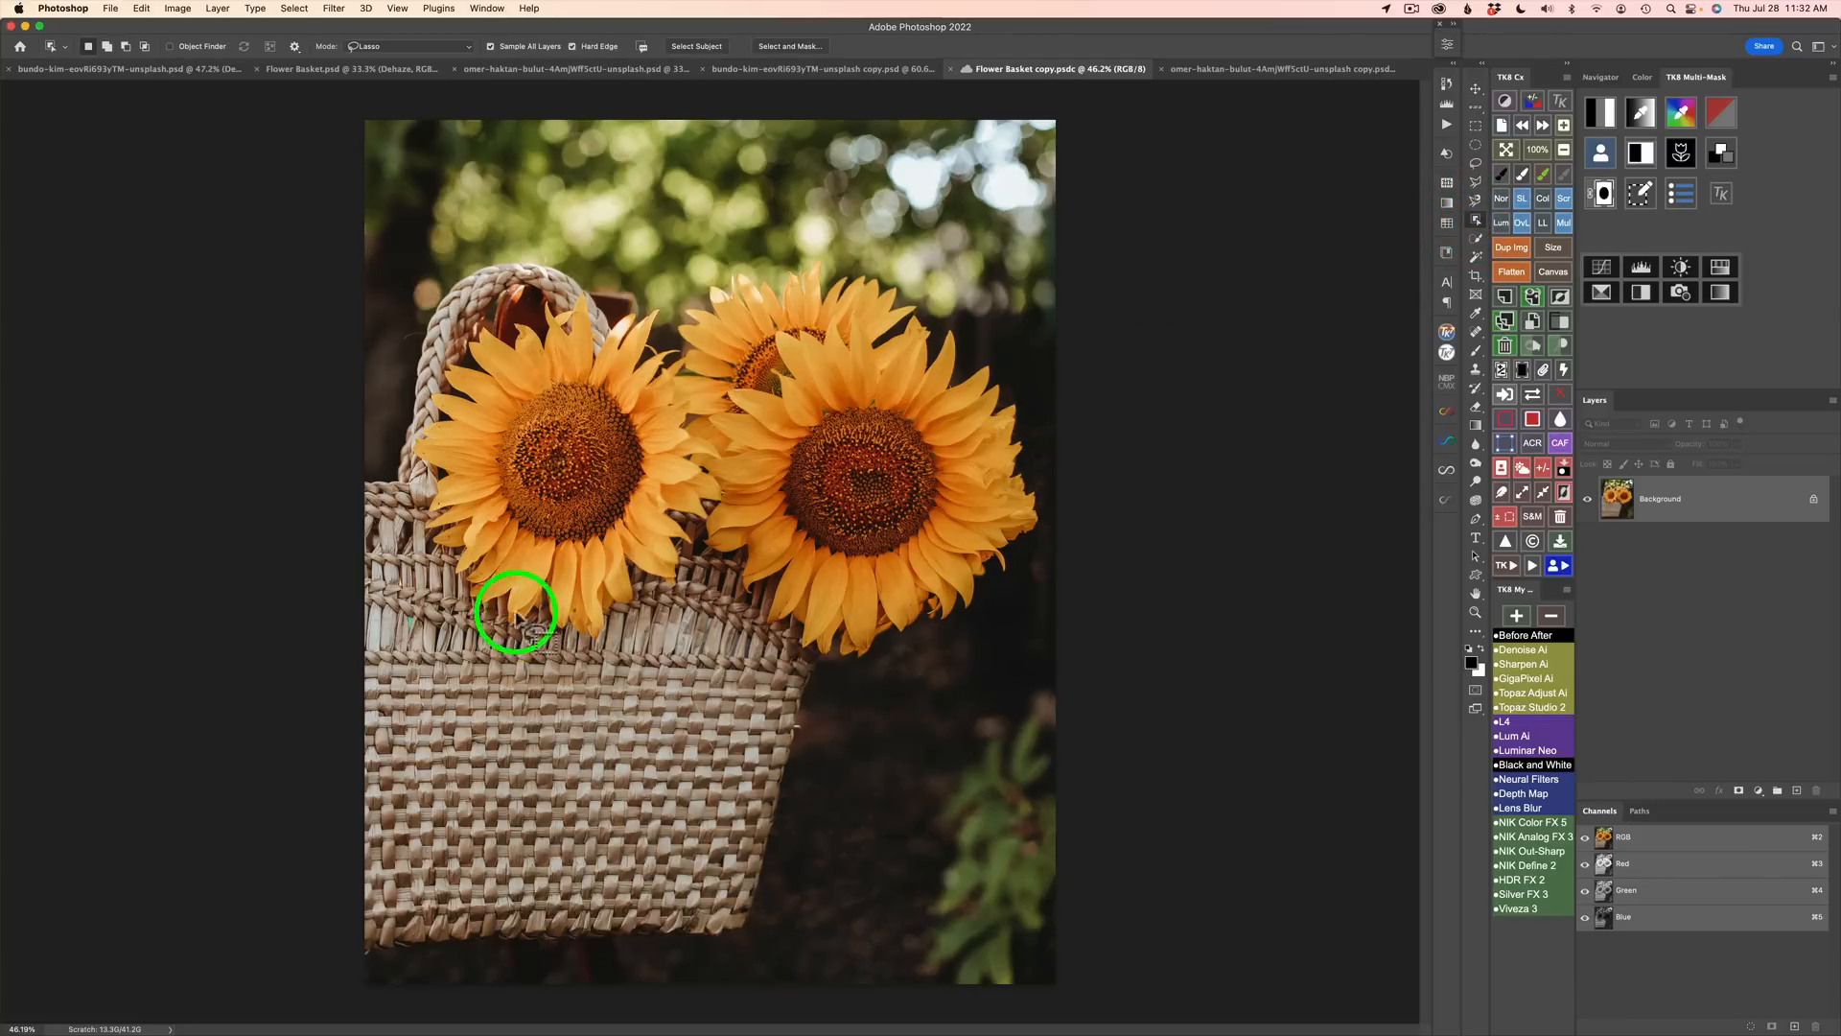
mouse_move(390, 470)
mouse_down()
mouse_move(339, 583)
mouse_move(338, 885)
mouse_move(365, 962)
mouse_move(725, 948)
mouse_move(785, 827)
mouse_move(832, 625)
mouse_move(782, 611)
mouse_move(728, 522)
mouse_move(675, 497)
mouse_move(639, 602)
mouse_move(568, 641)
mouse_move(522, 627)
mouse_move(446, 548)
mouse_move(428, 440)
mouse_move(470, 333)
mouse_move(516, 288)
mouse_move(582, 342)
mouse_move(617, 337)
mouse_move(581, 262)
mouse_move(458, 260)
mouse_move(386, 479)
mouse_up()
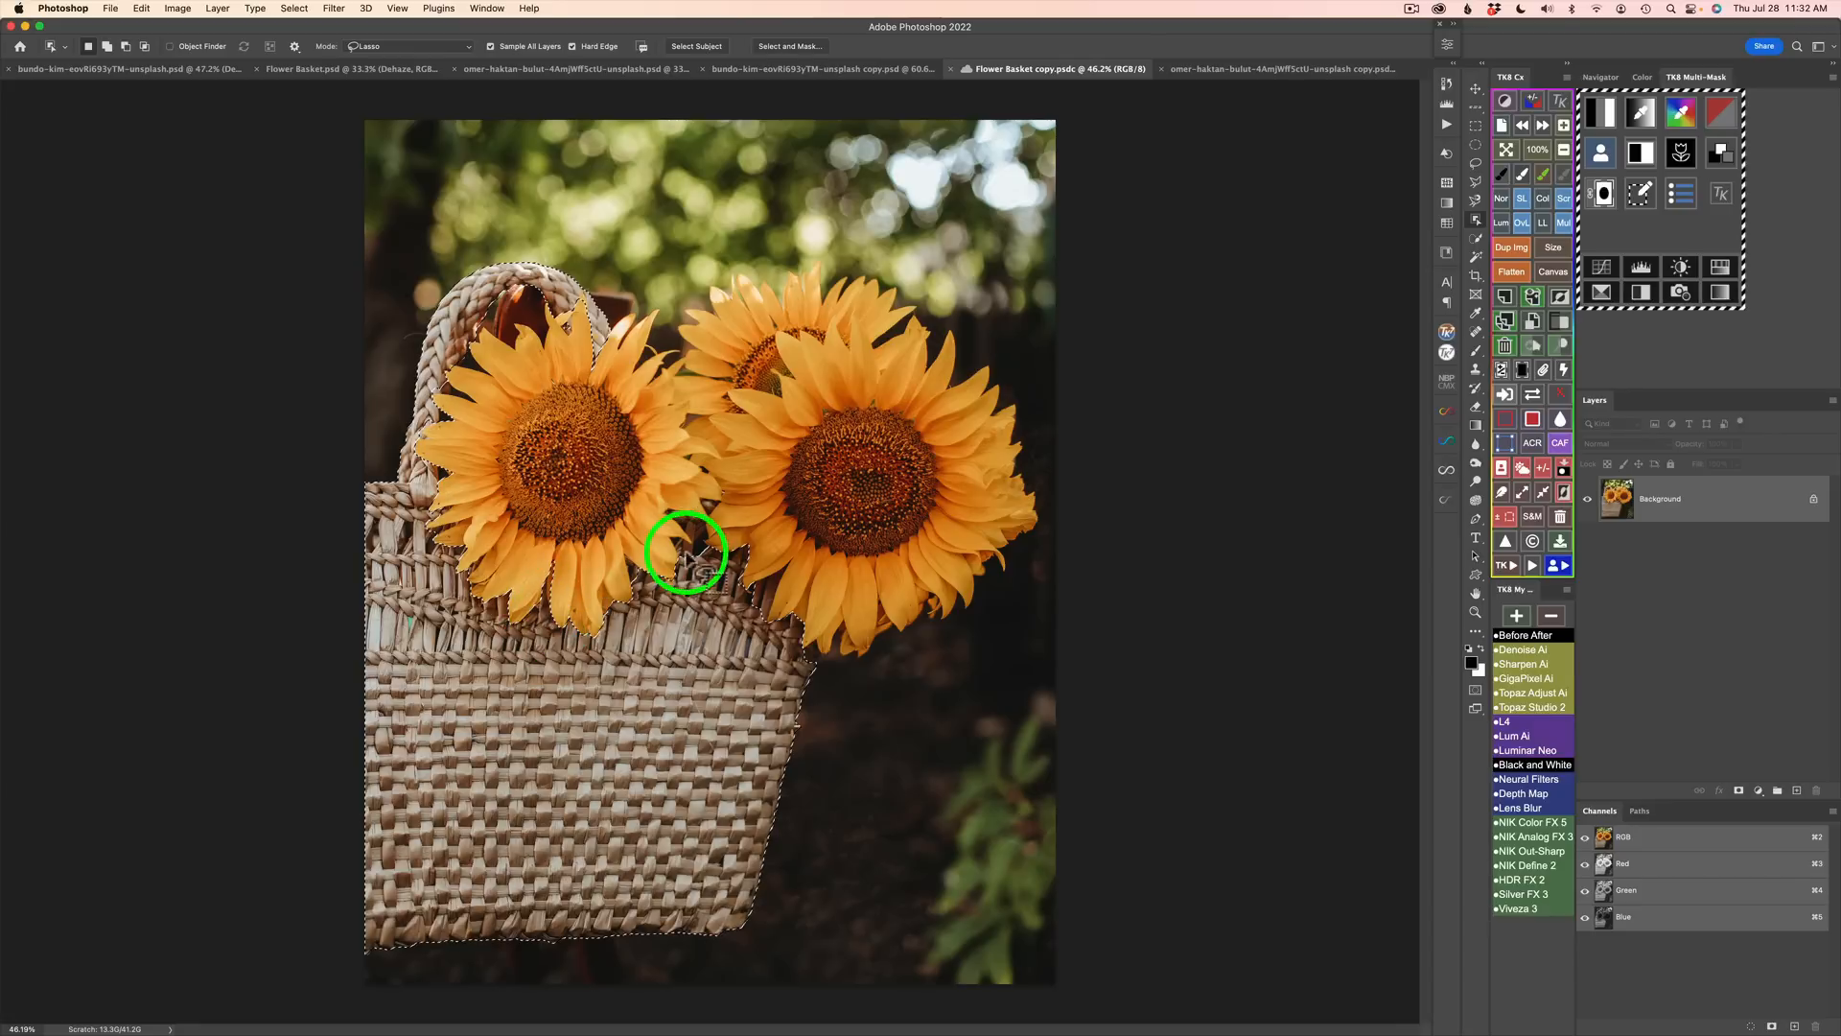
mouse_move(692, 538)
mouse_down()
mouse_move(679, 501)
mouse_move(690, 563)
mouse_move(696, 528)
mouse_move(658, 642)
mouse_move(697, 496)
mouse_move(719, 493)
mouse_move(666, 555)
mouse_move(678, 547)
mouse_move(718, 622)
mouse_move(786, 579)
mouse_move(728, 635)
mouse_up()
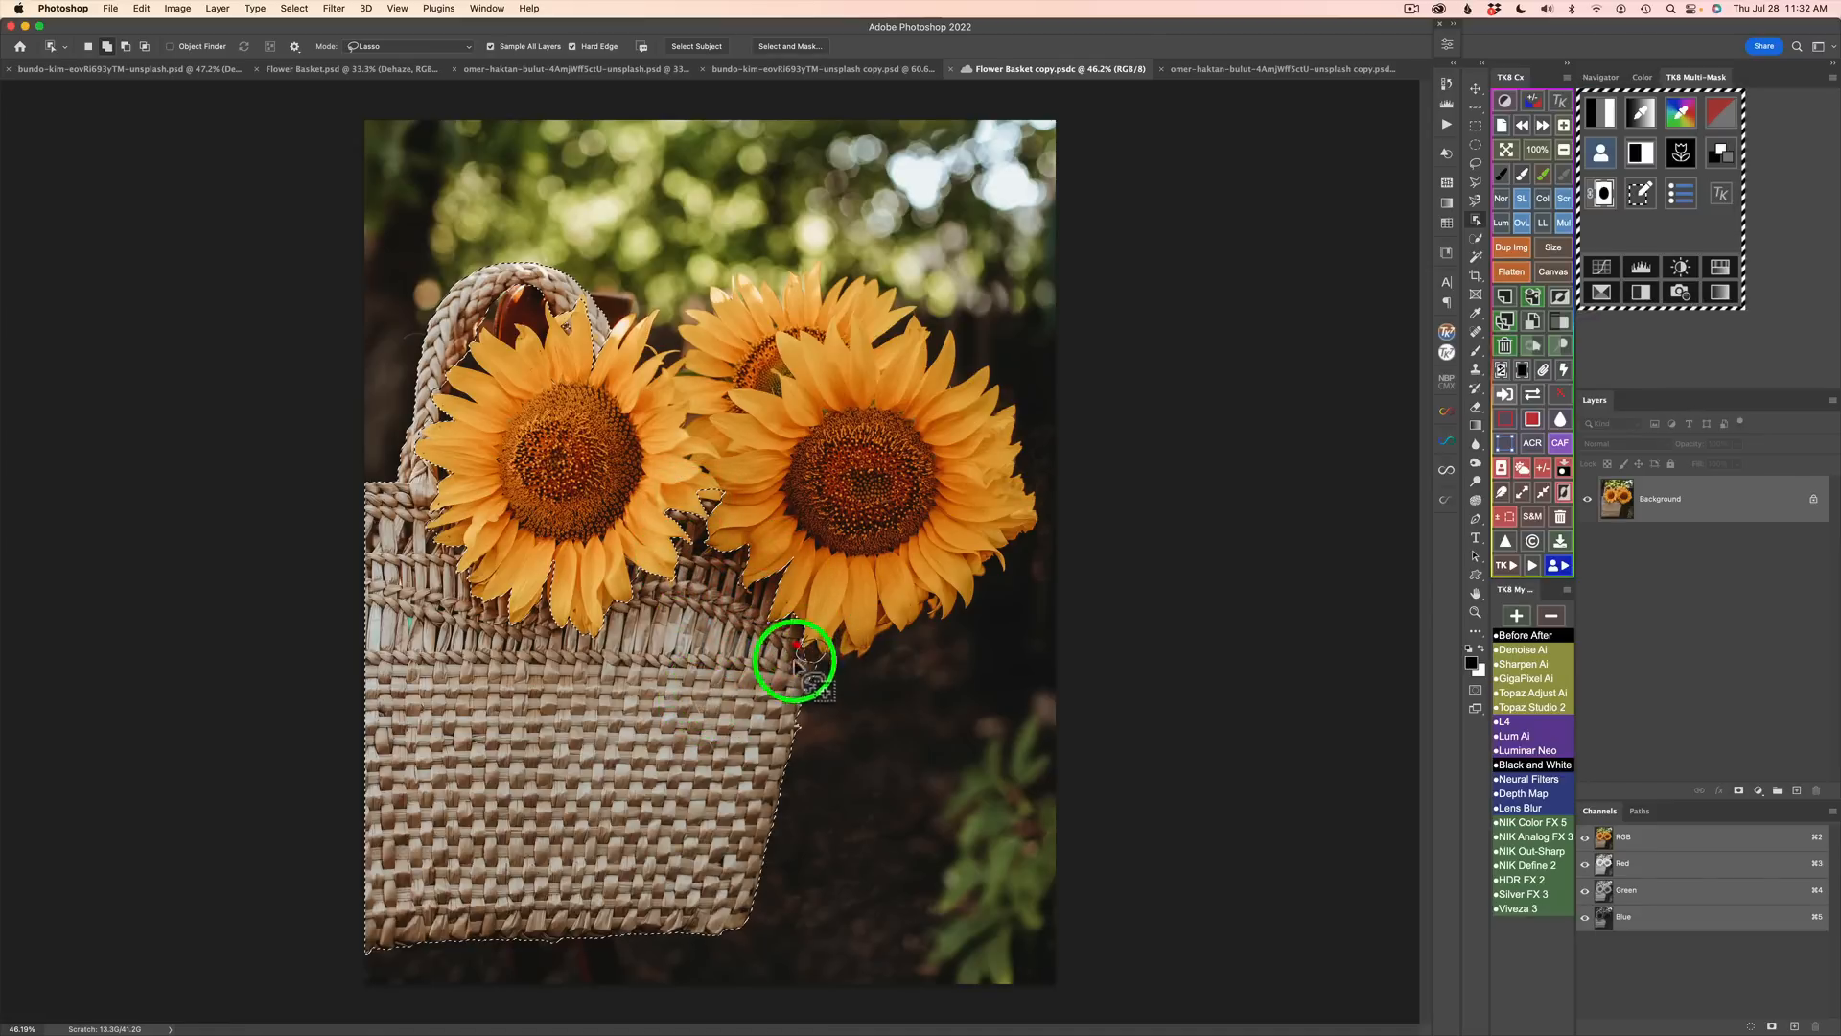
mouse_move(793, 649)
mouse_down()
mouse_move(760, 744)
mouse_move(759, 727)
mouse_up()
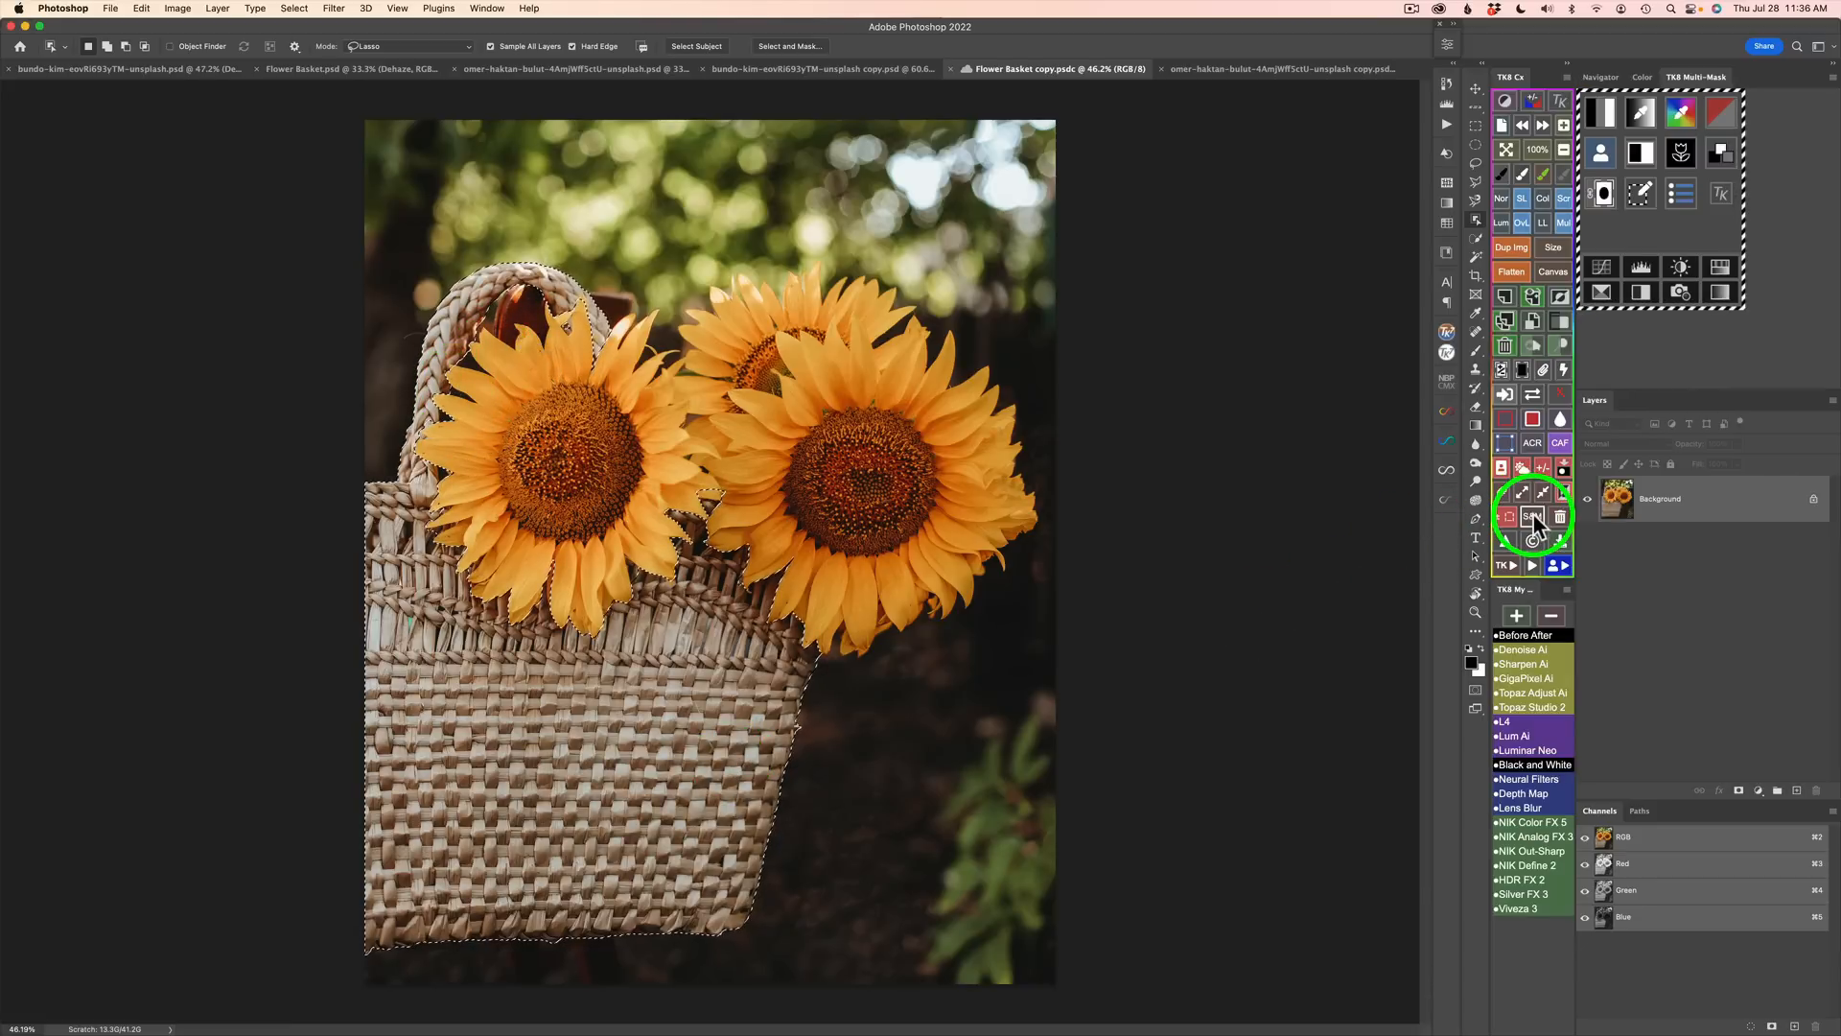
Step: Refine the basket selection around the handle in Select and Mask, and output the result as a selection
click(1533, 514)
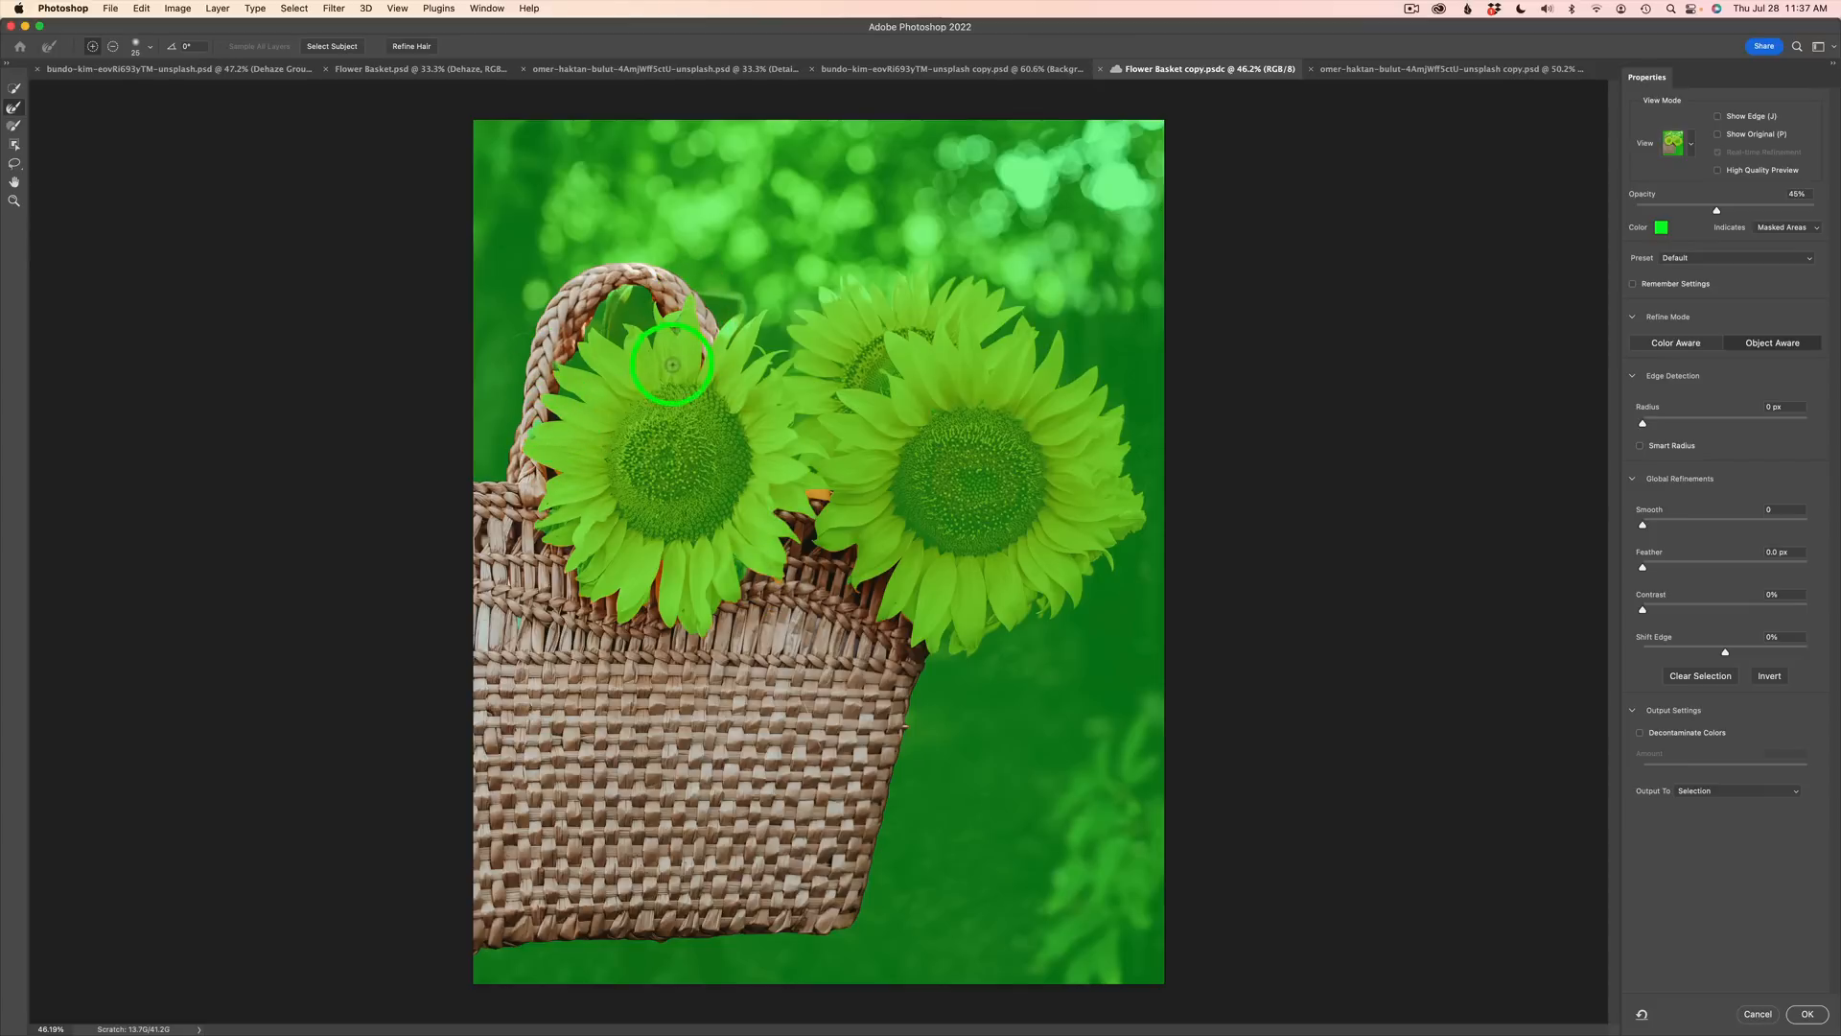
click(15, 125)
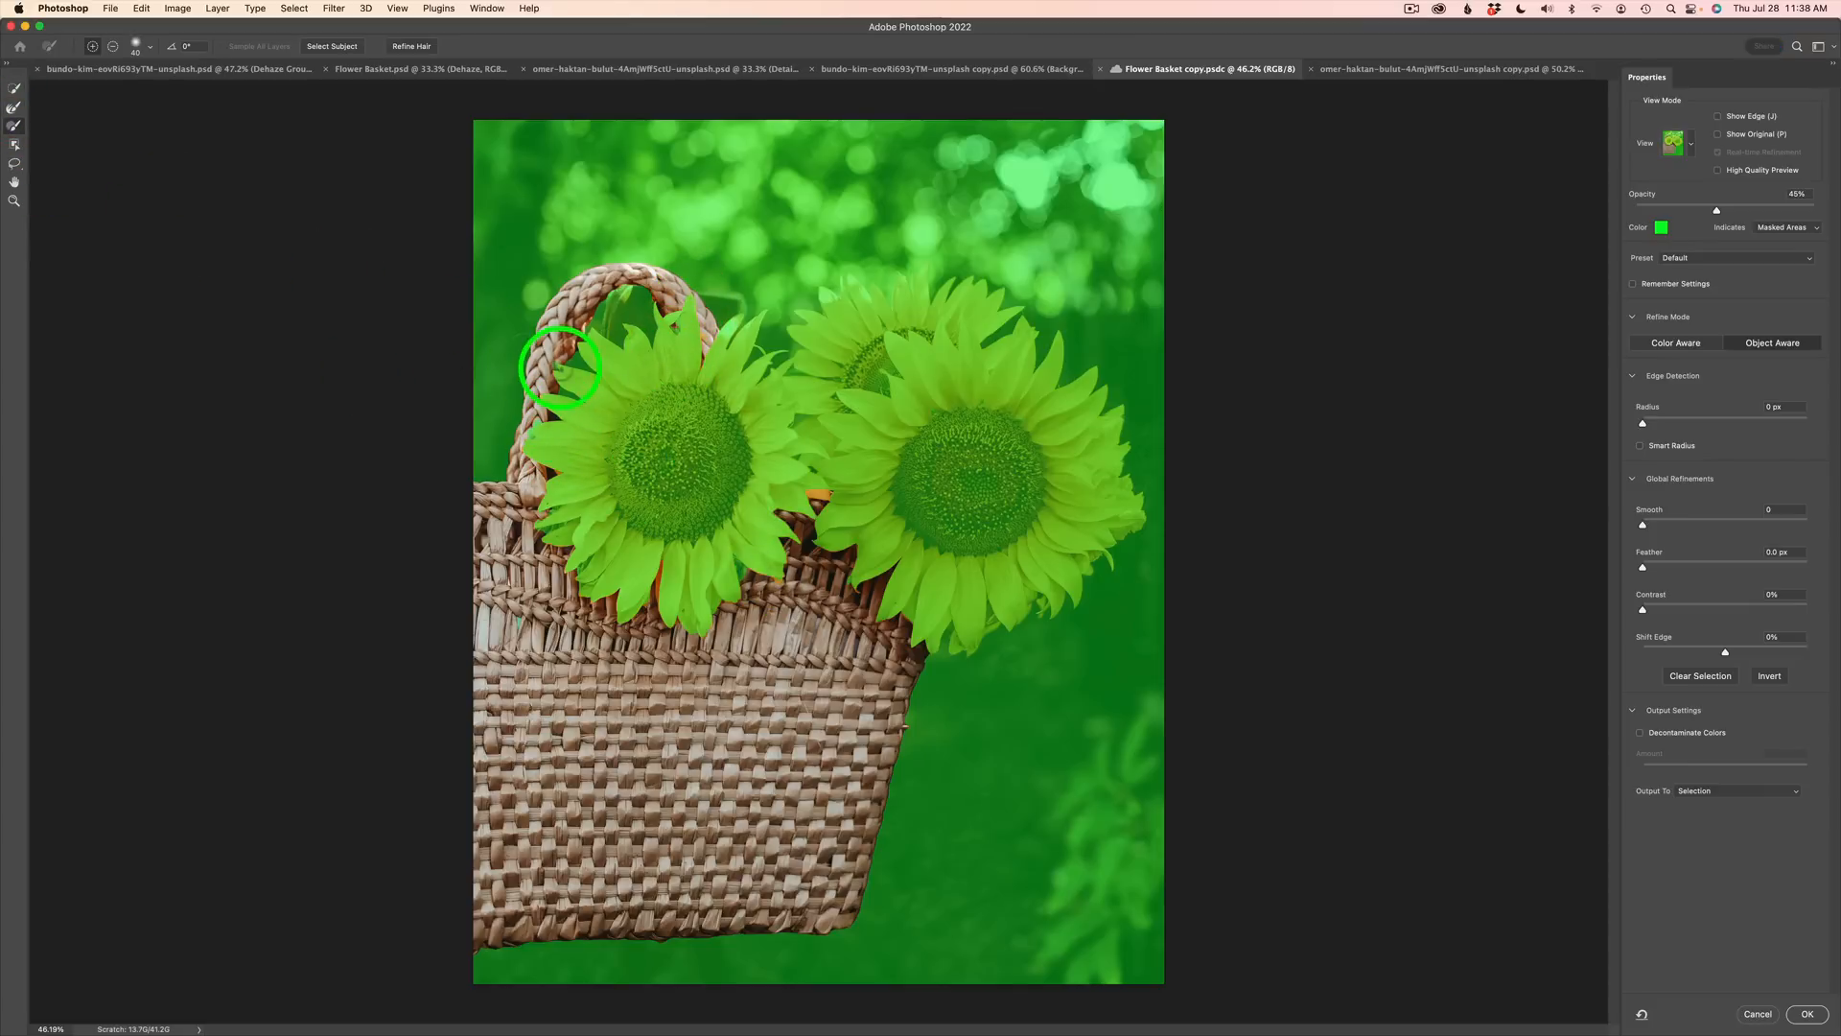
drag(560, 367, 553, 366)
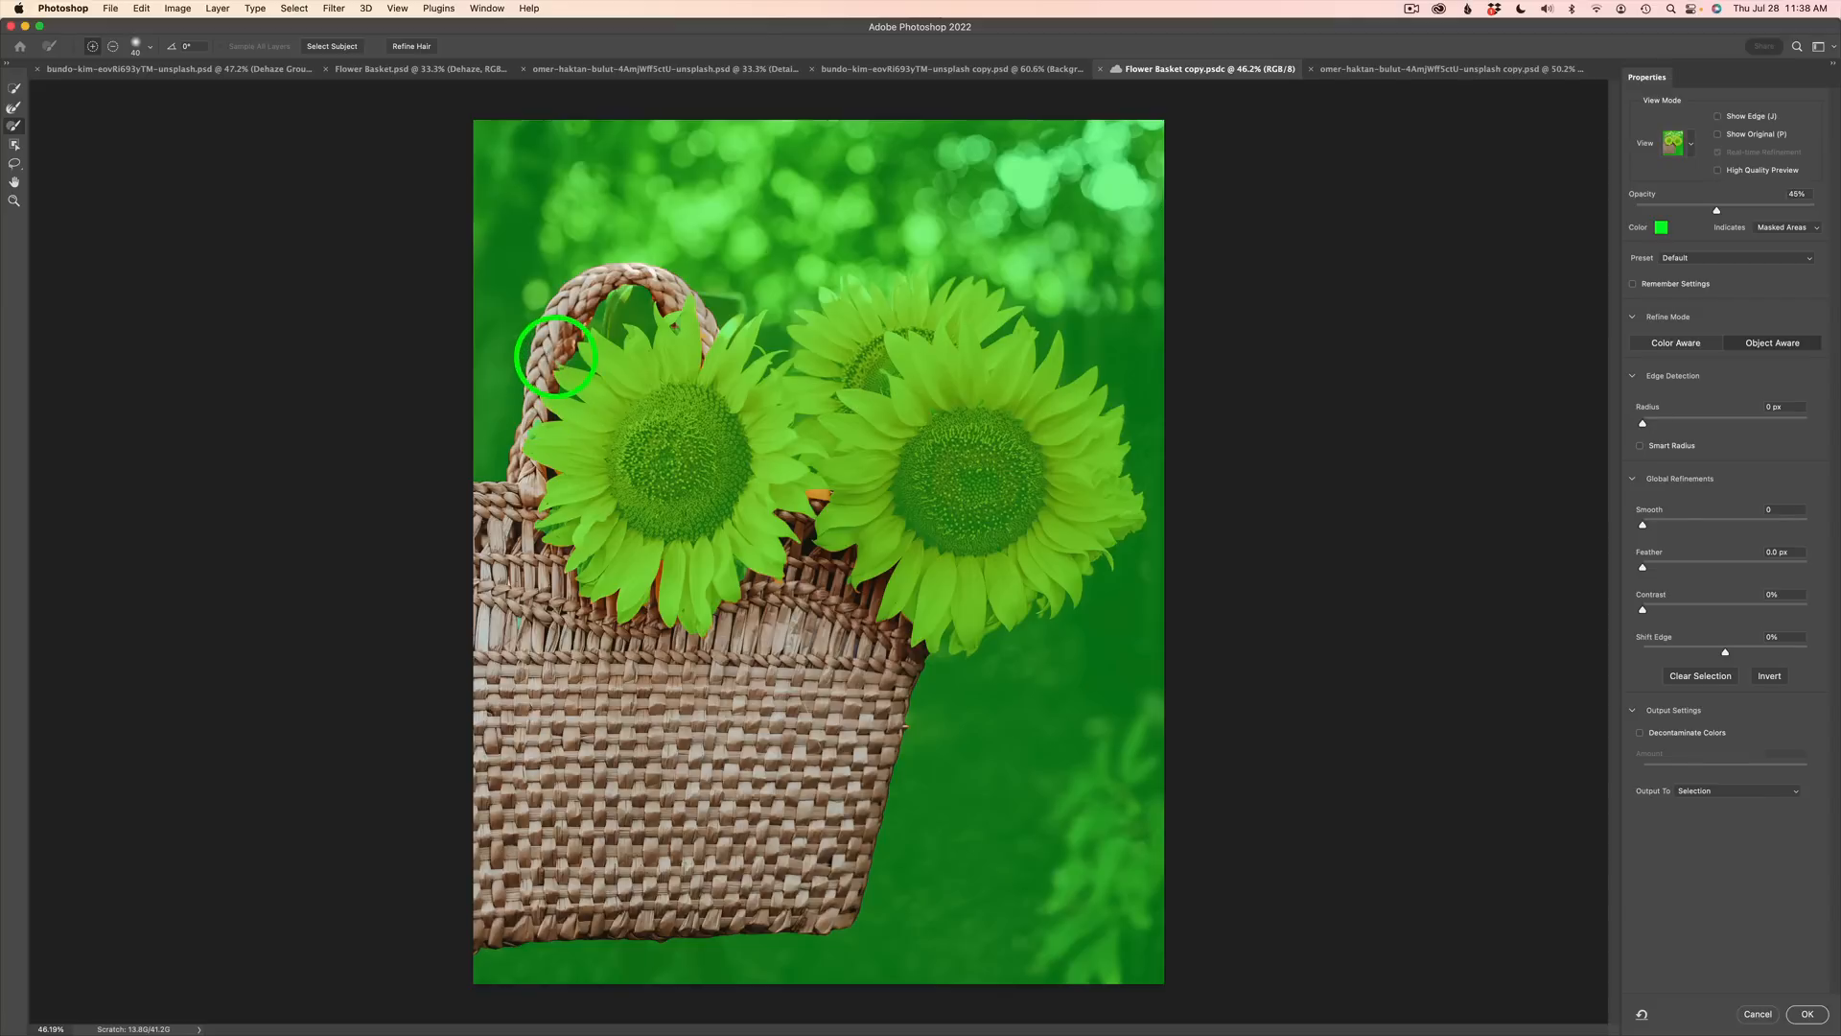
click(14, 106)
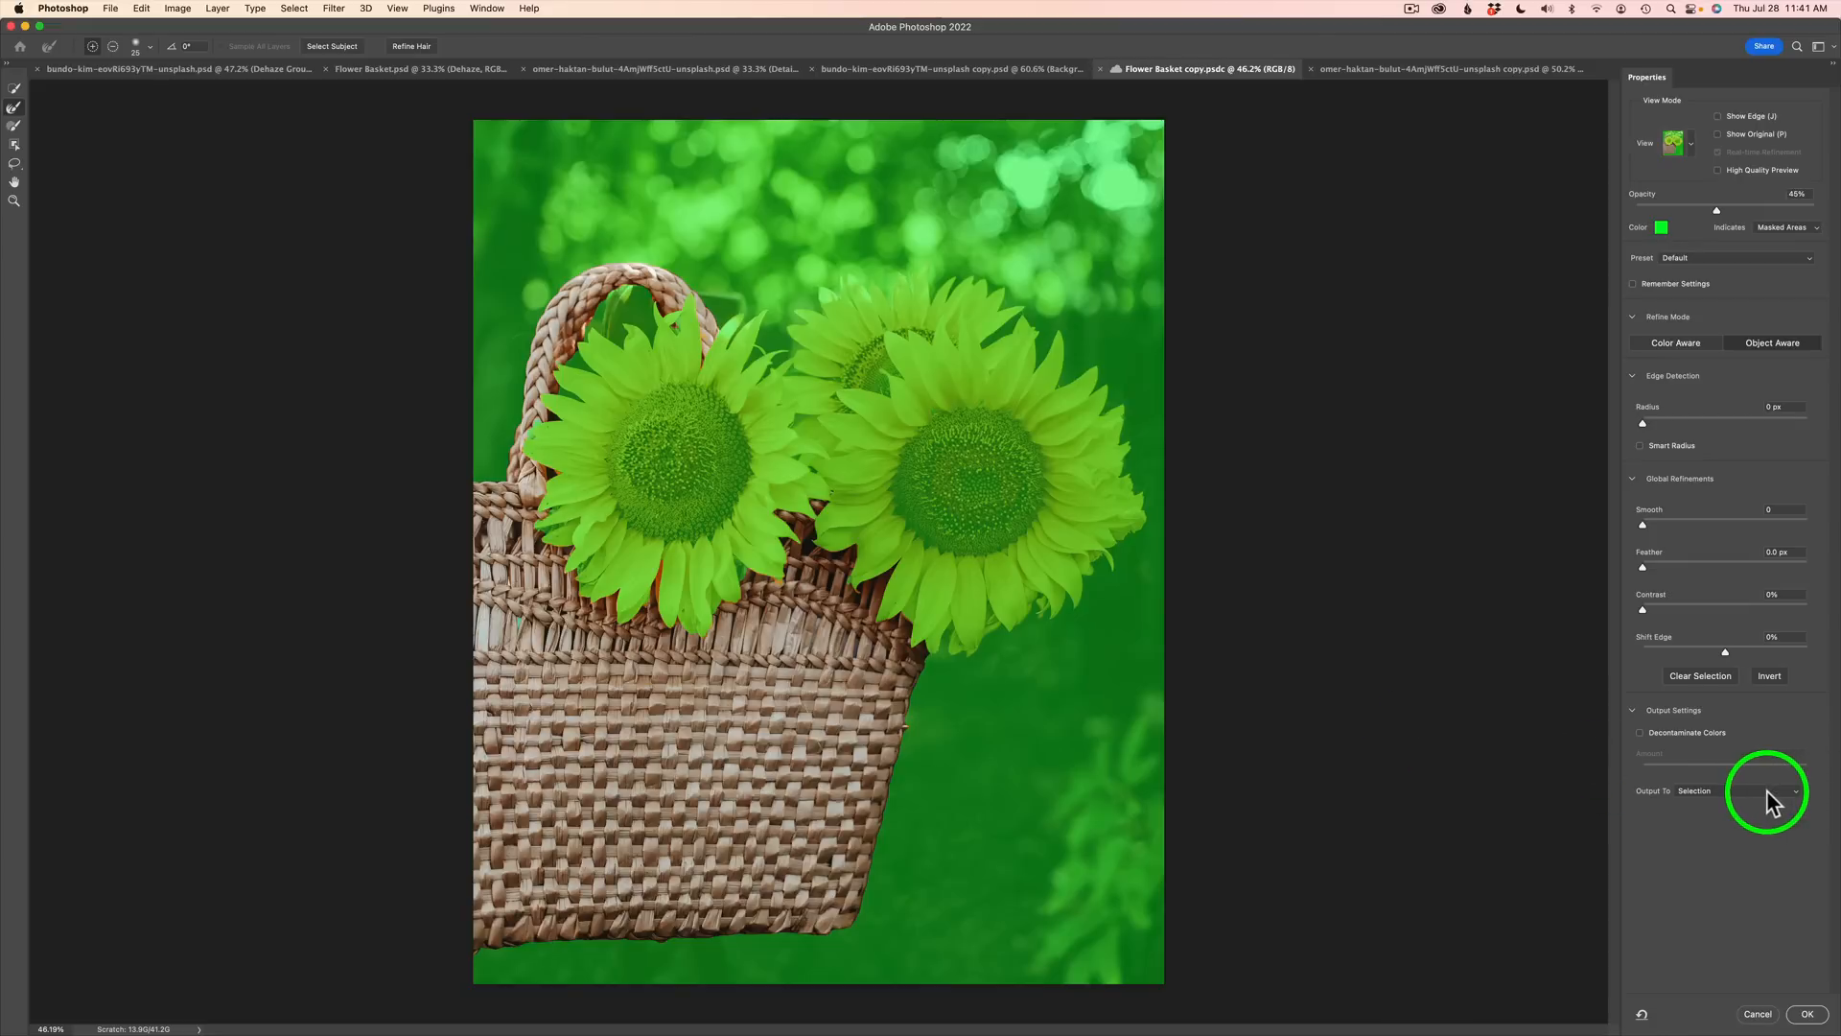
click(1807, 1013)
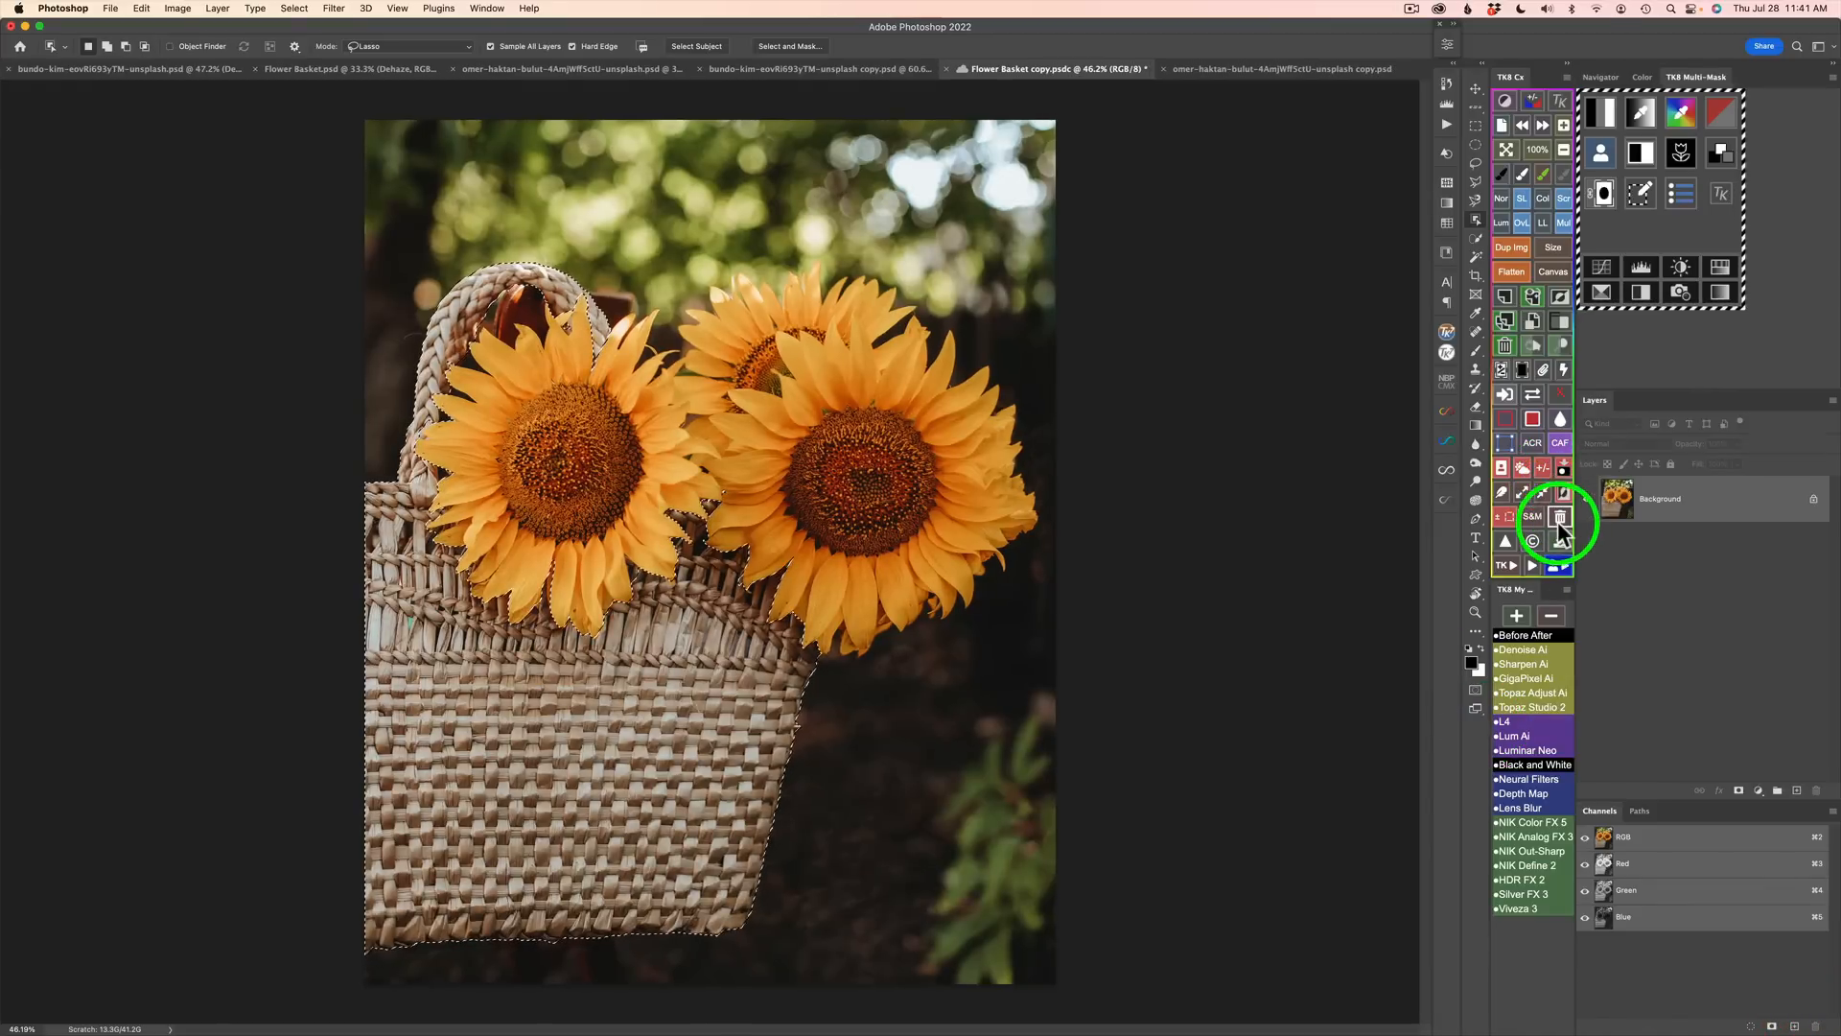
Step: Save the basket selection as a new channel named Basket and load the selection from that channel
click(1564, 468)
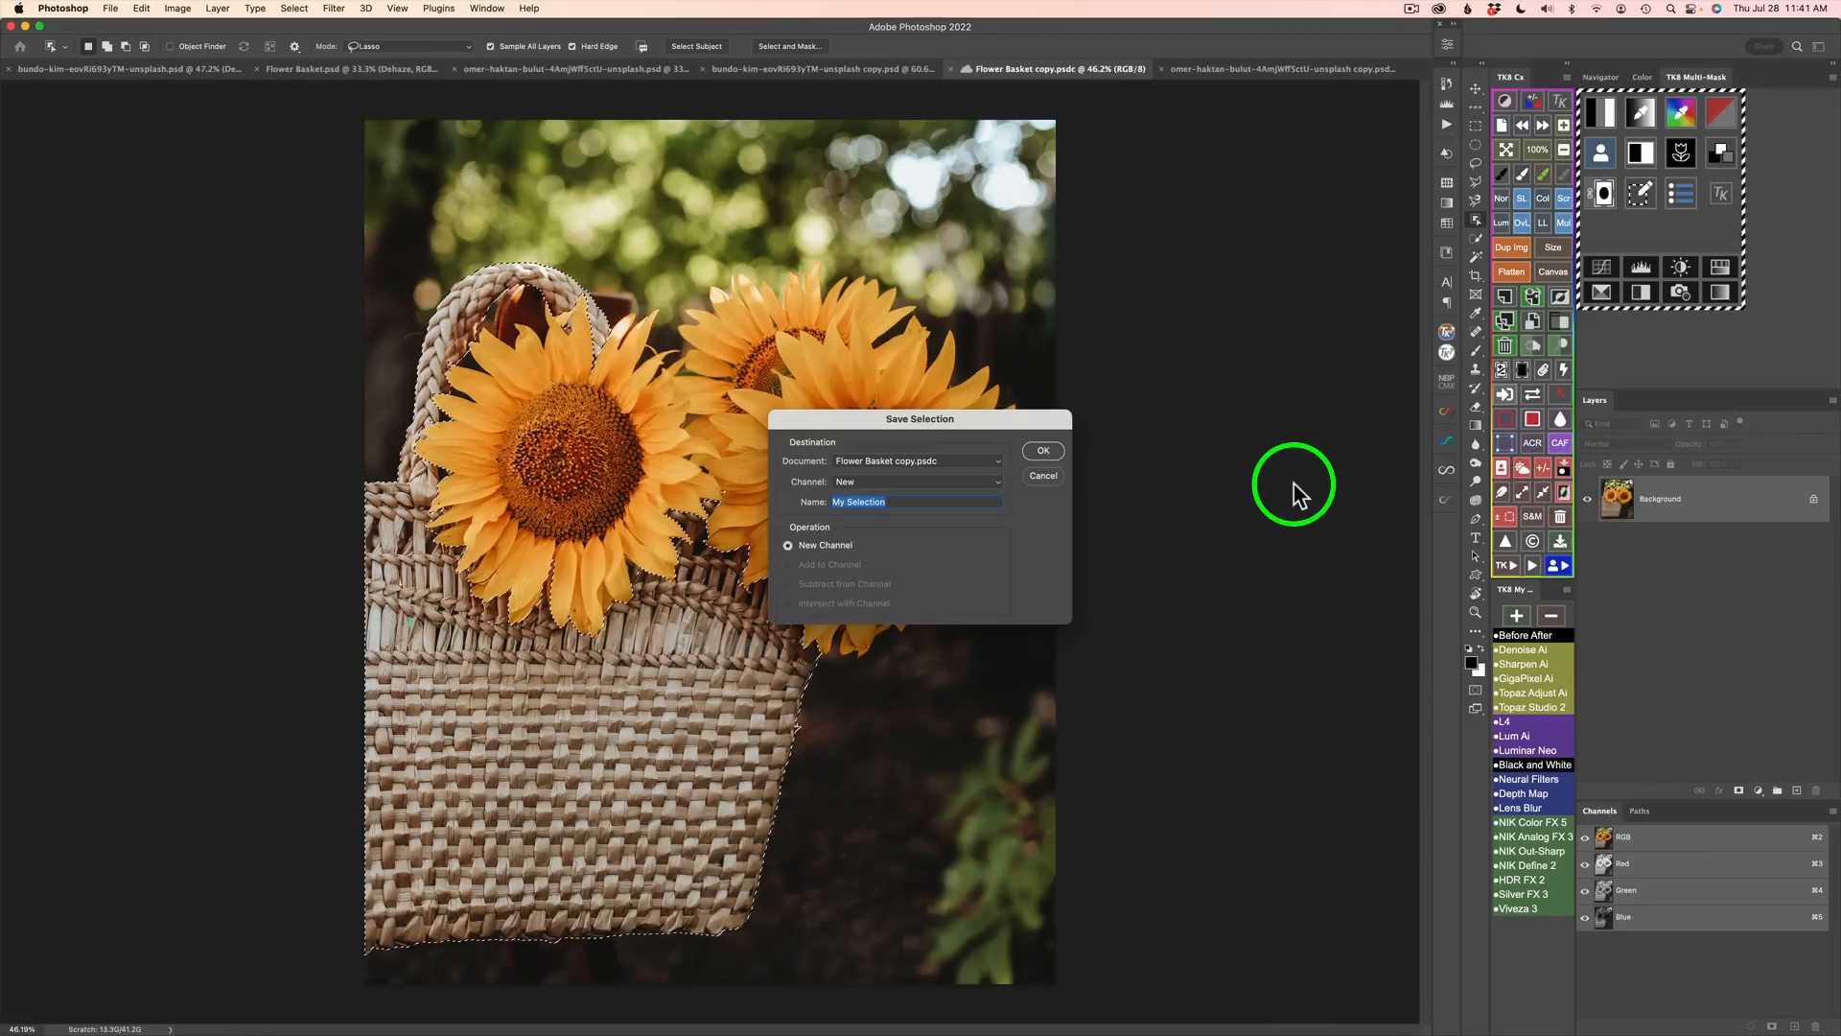
text(Basket)
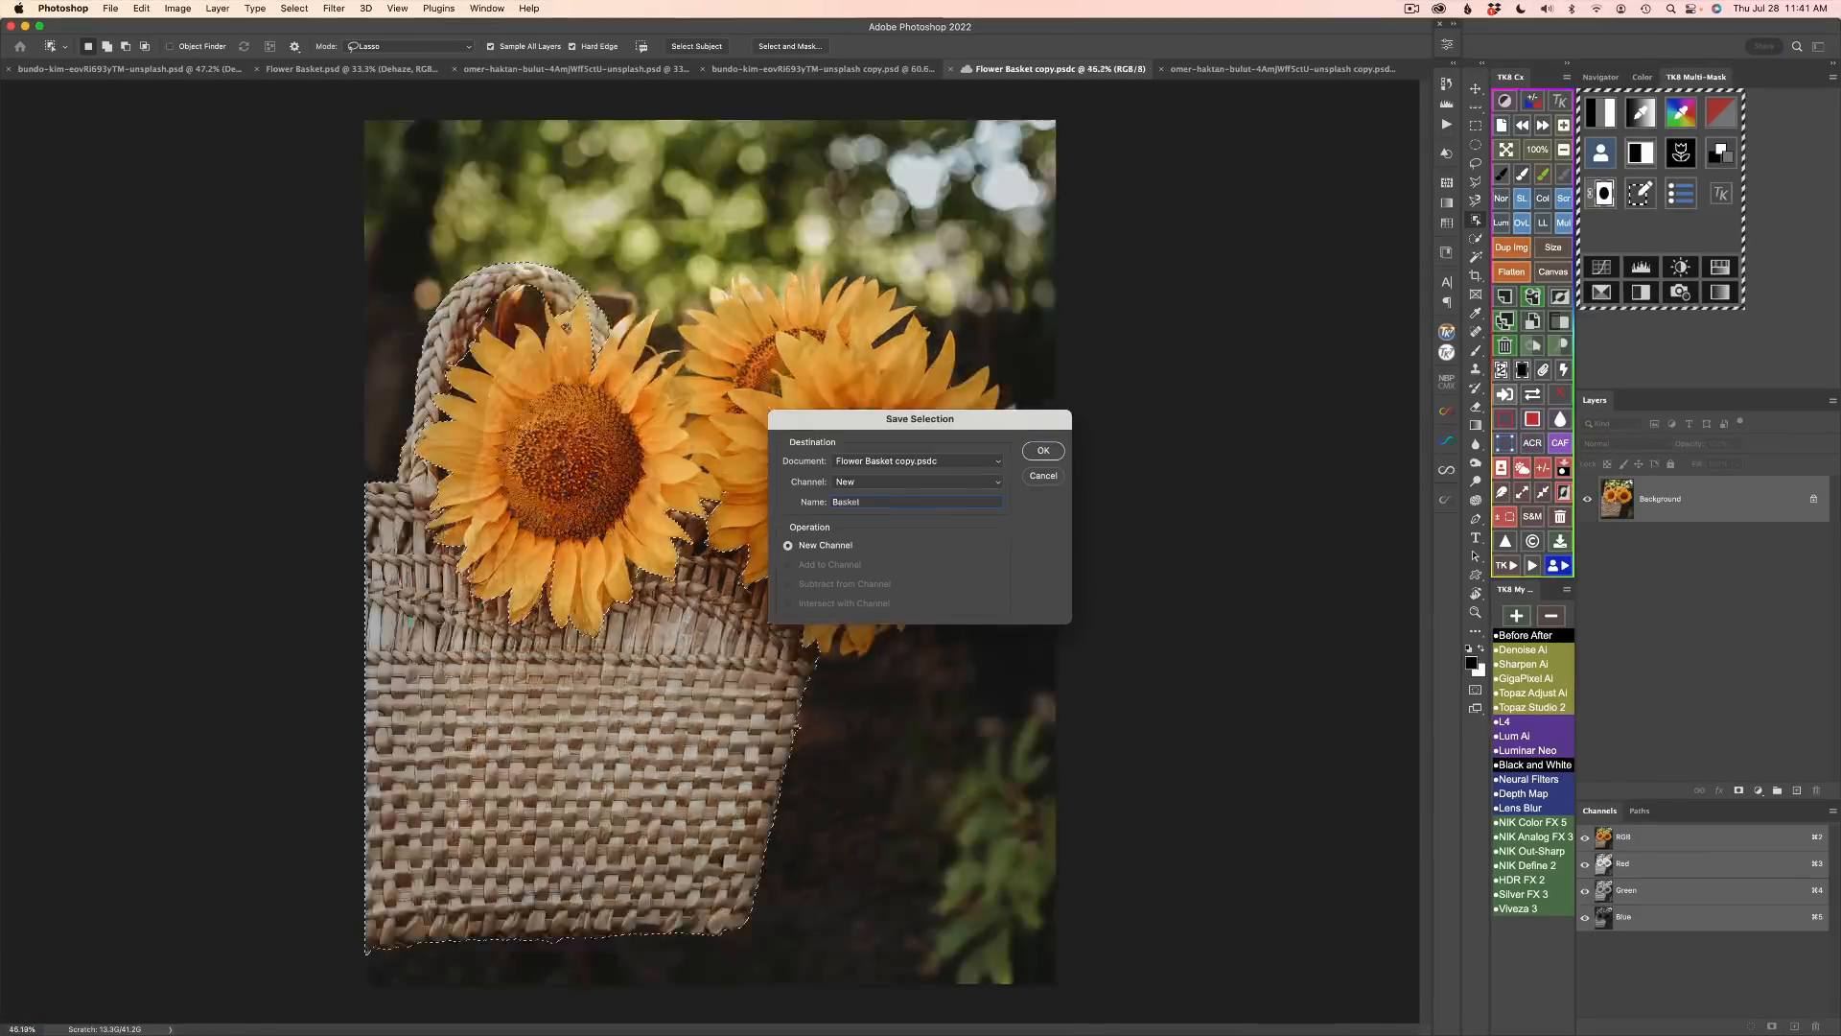
click(1049, 449)
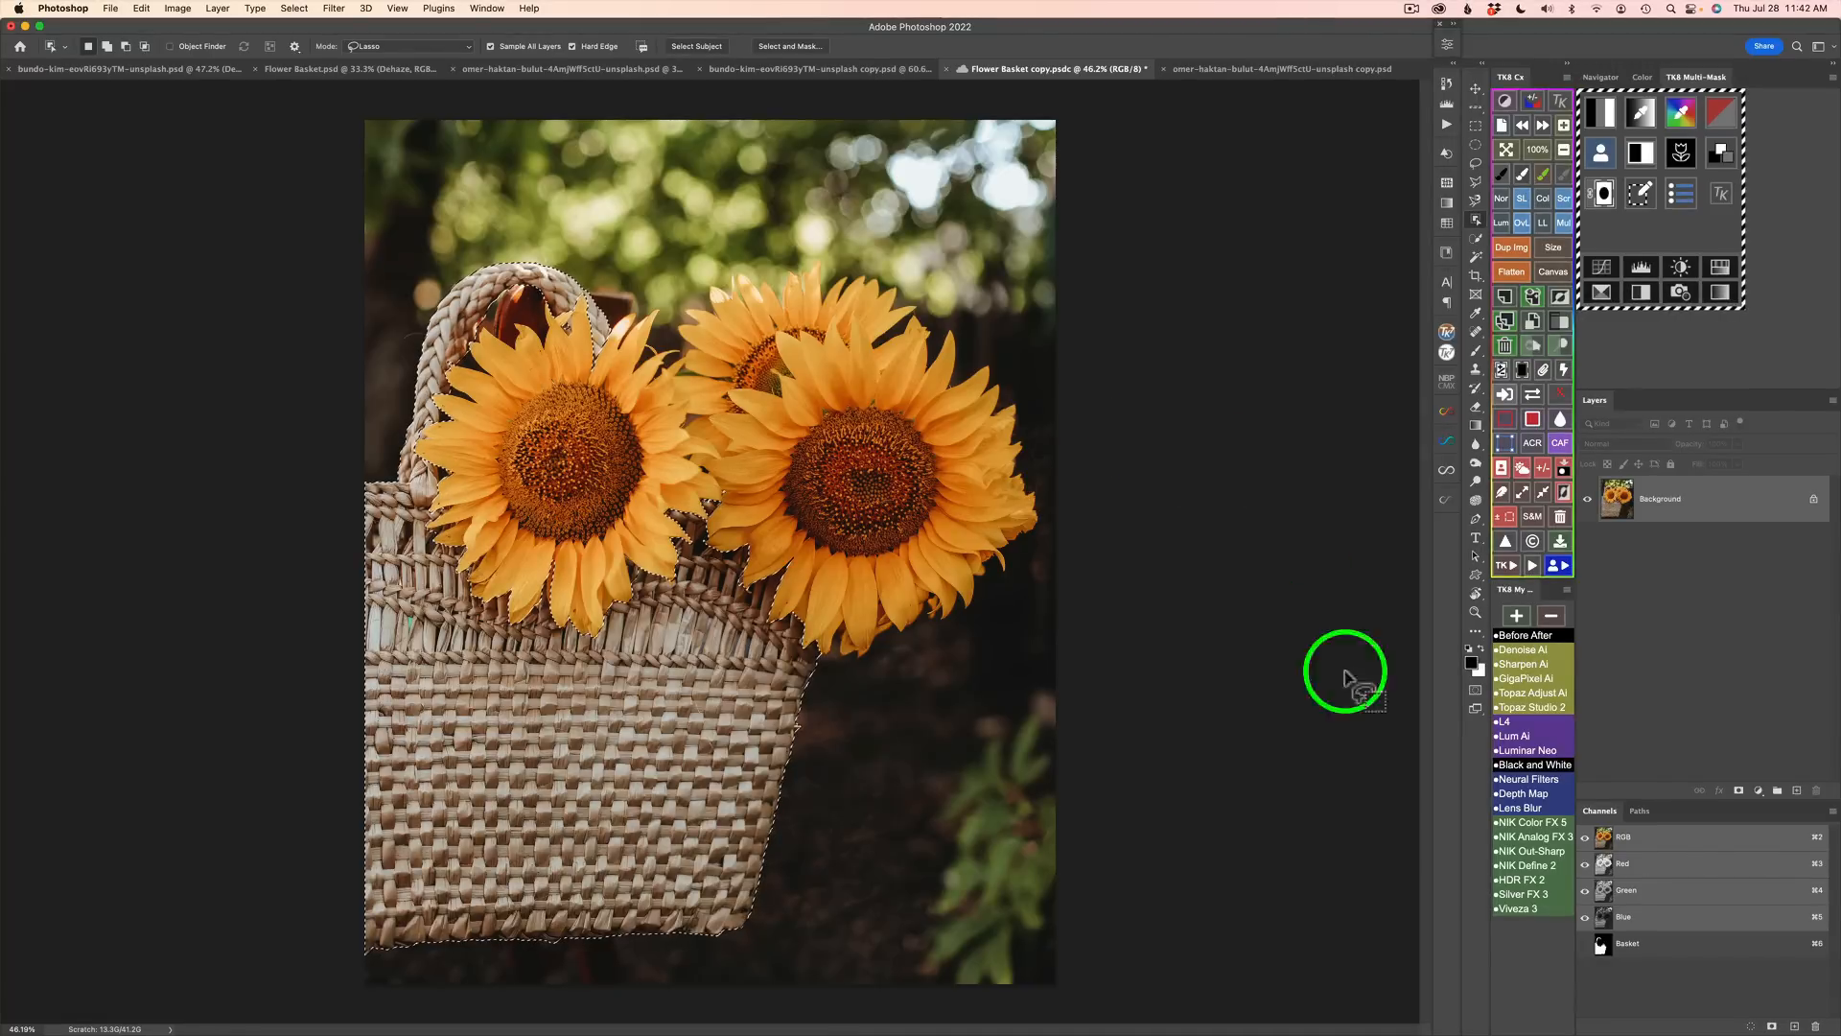
super+click(1630, 950)
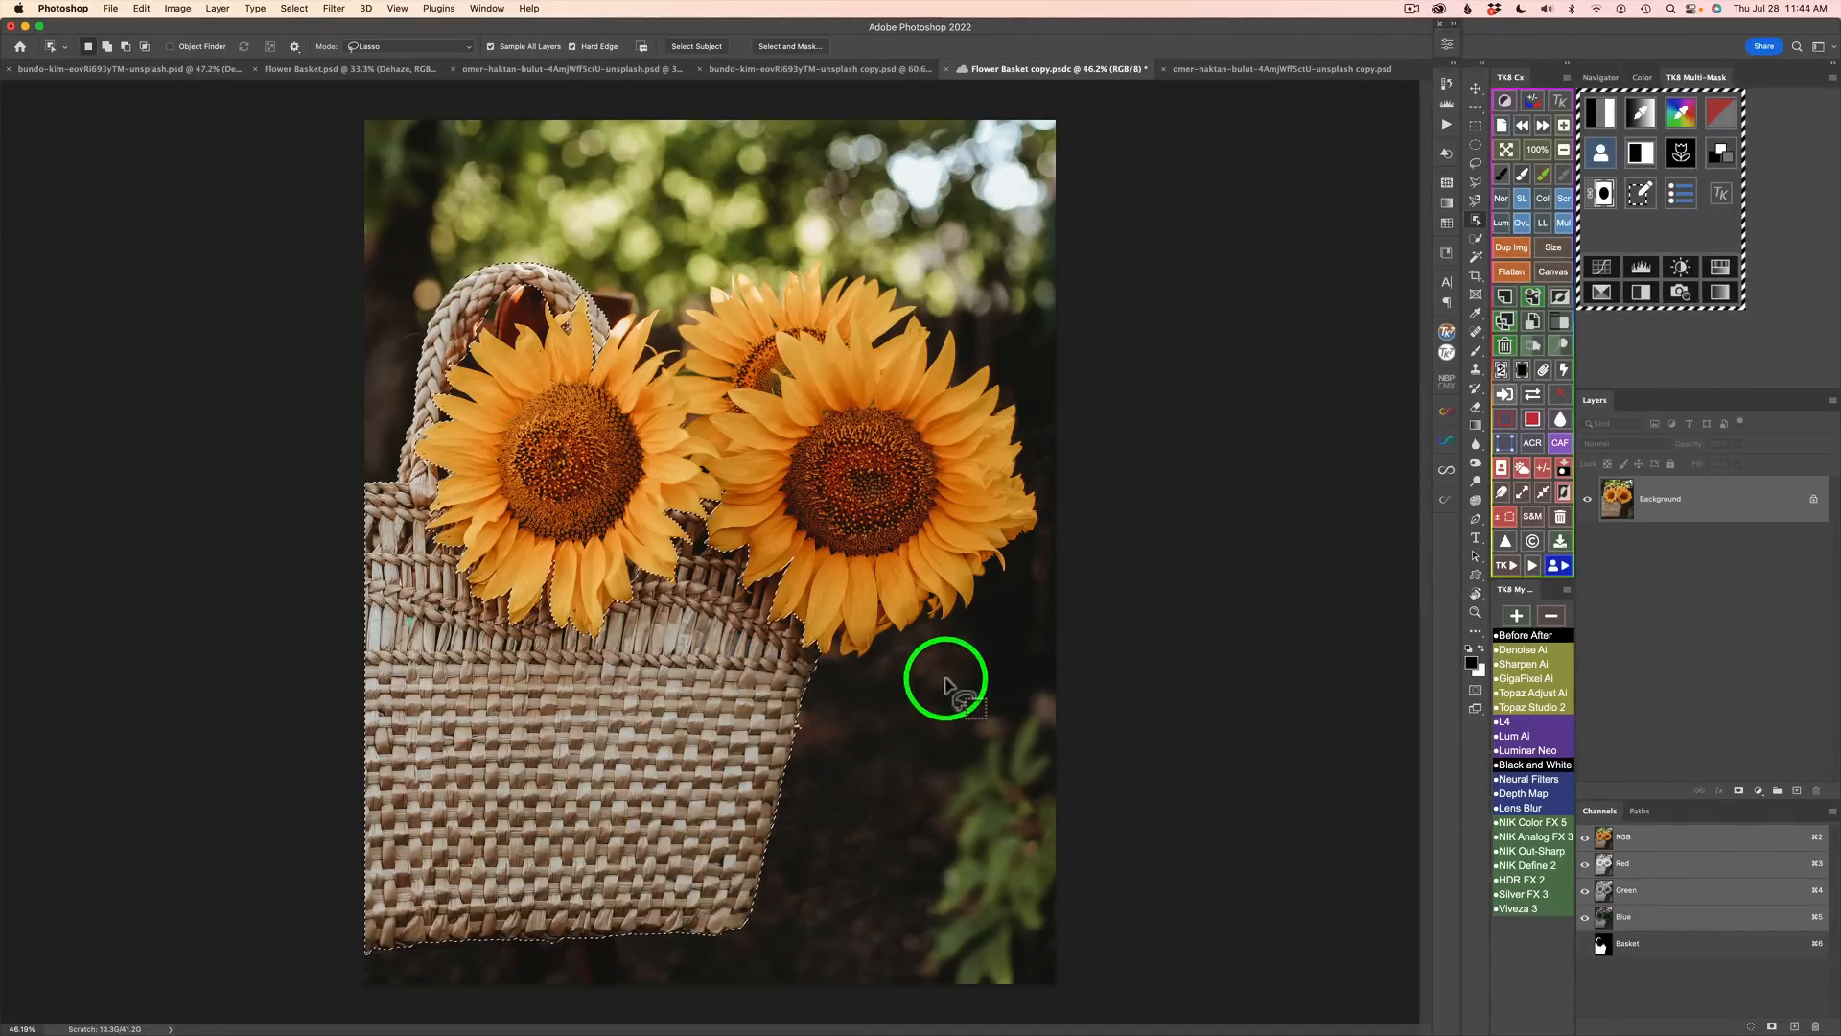
Step: Run the Clarity action with a High Pass radius of 40.2 pixels, and compare the image with the Clarity layer hidden and shown
click(1515, 562)
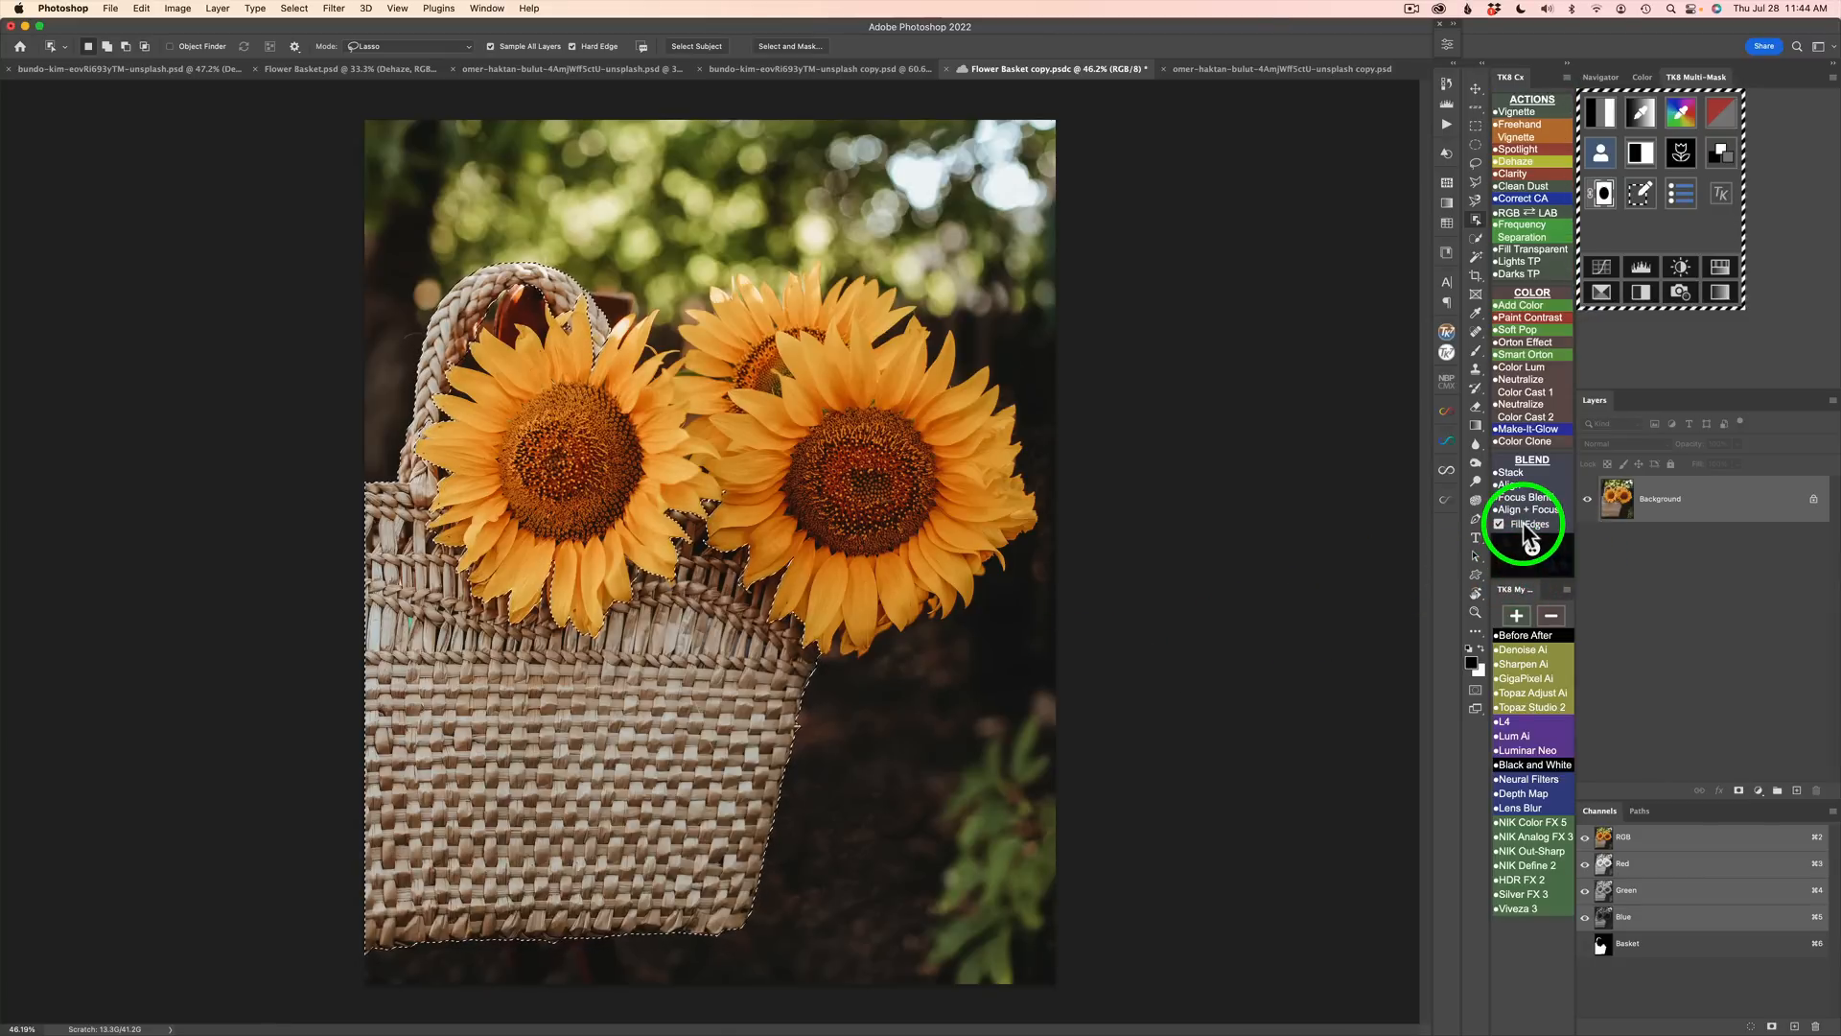
click(1513, 173)
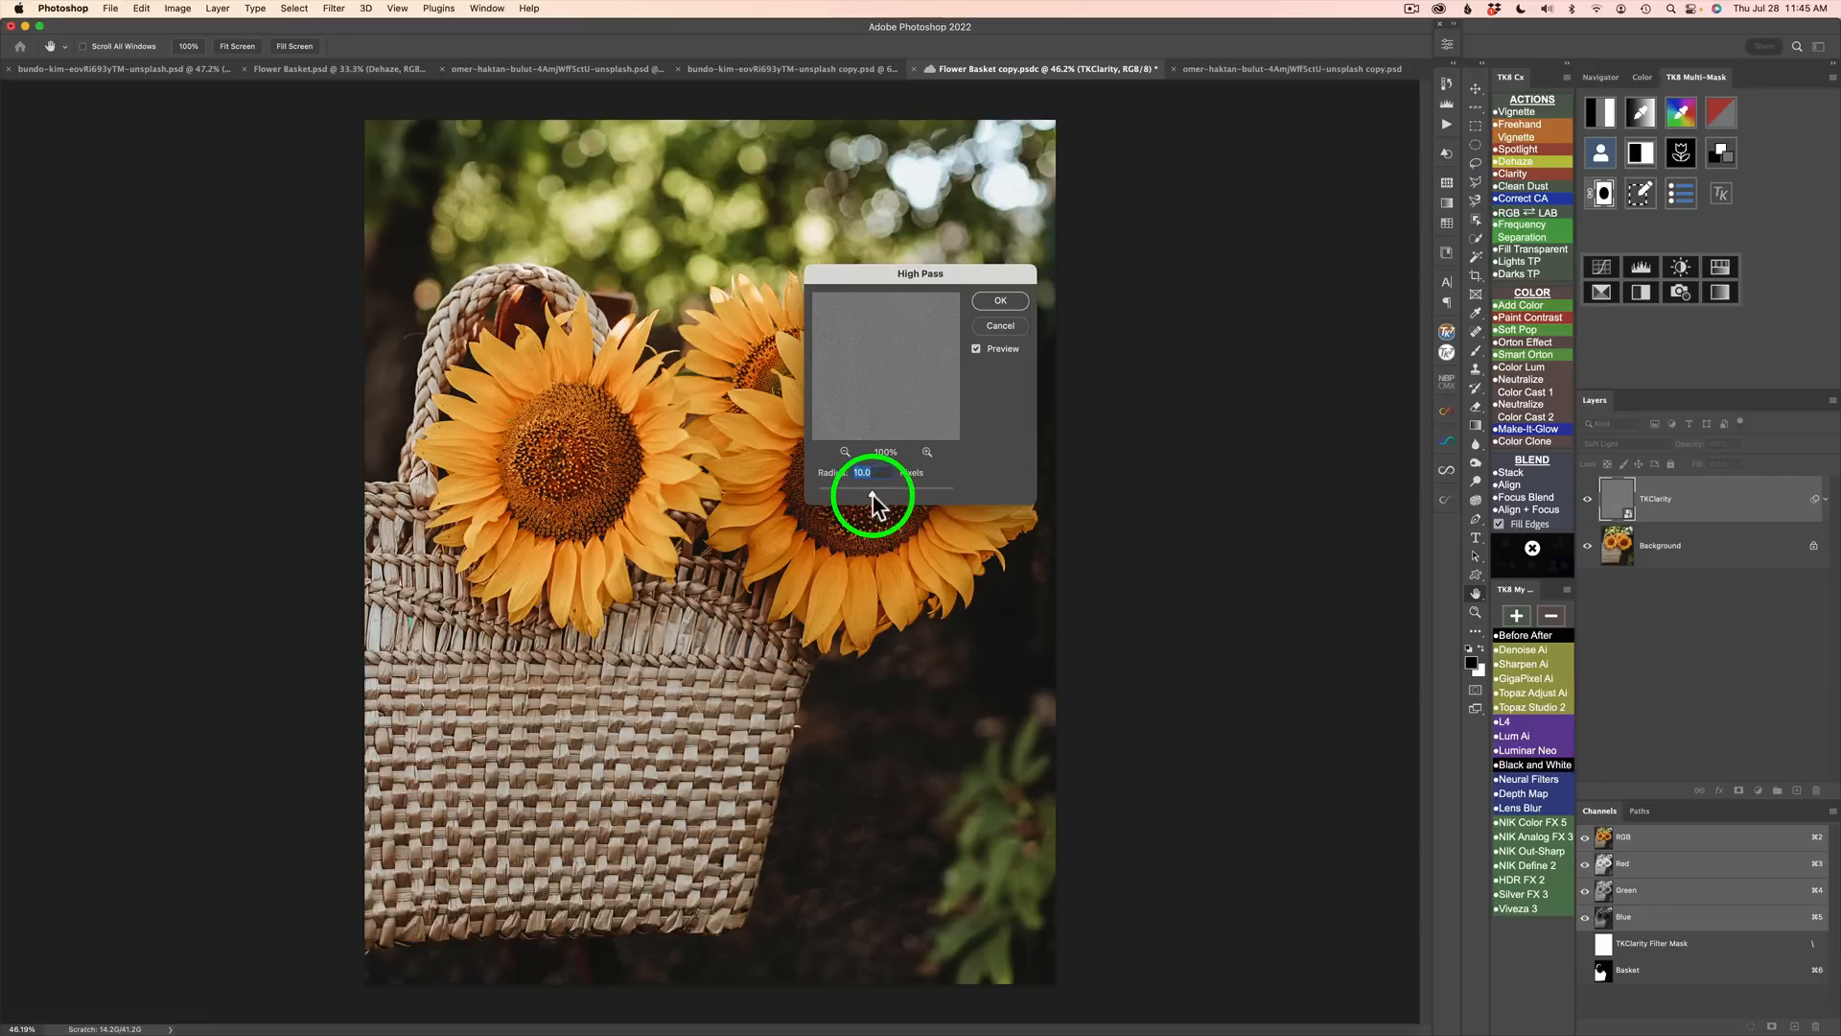
drag(872, 492, 885, 492)
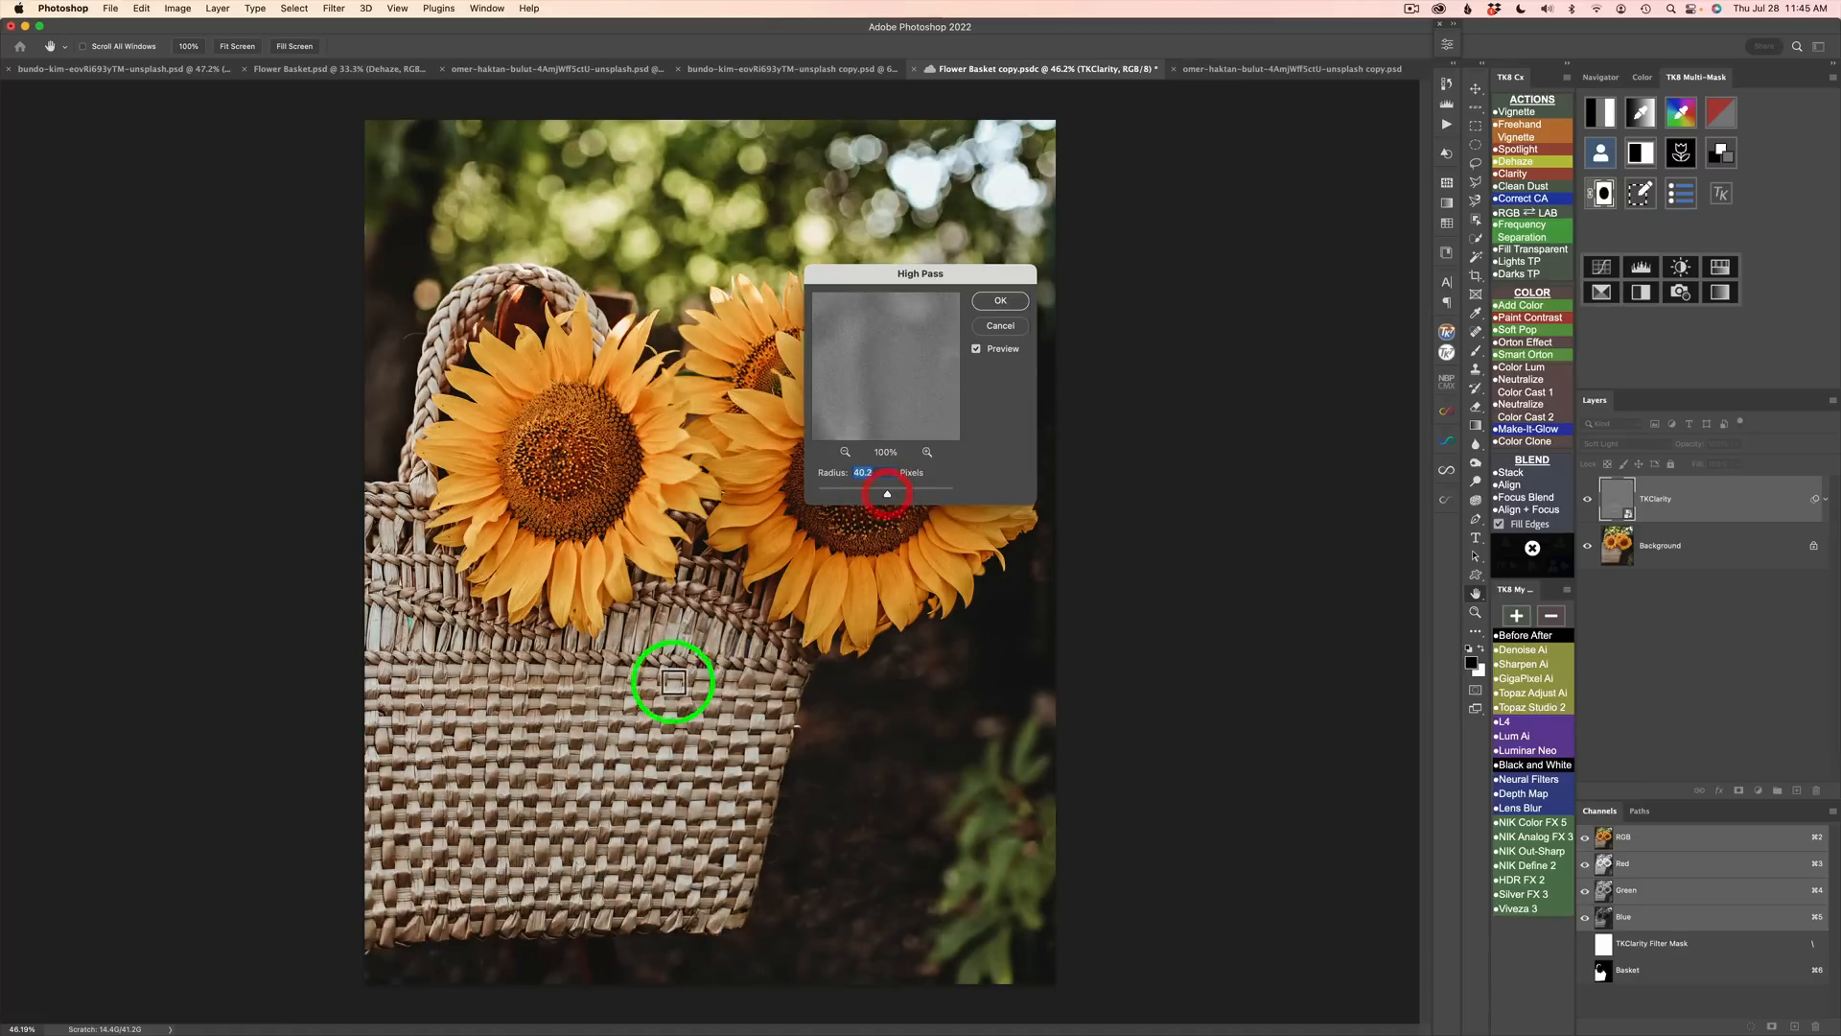
click(1000, 300)
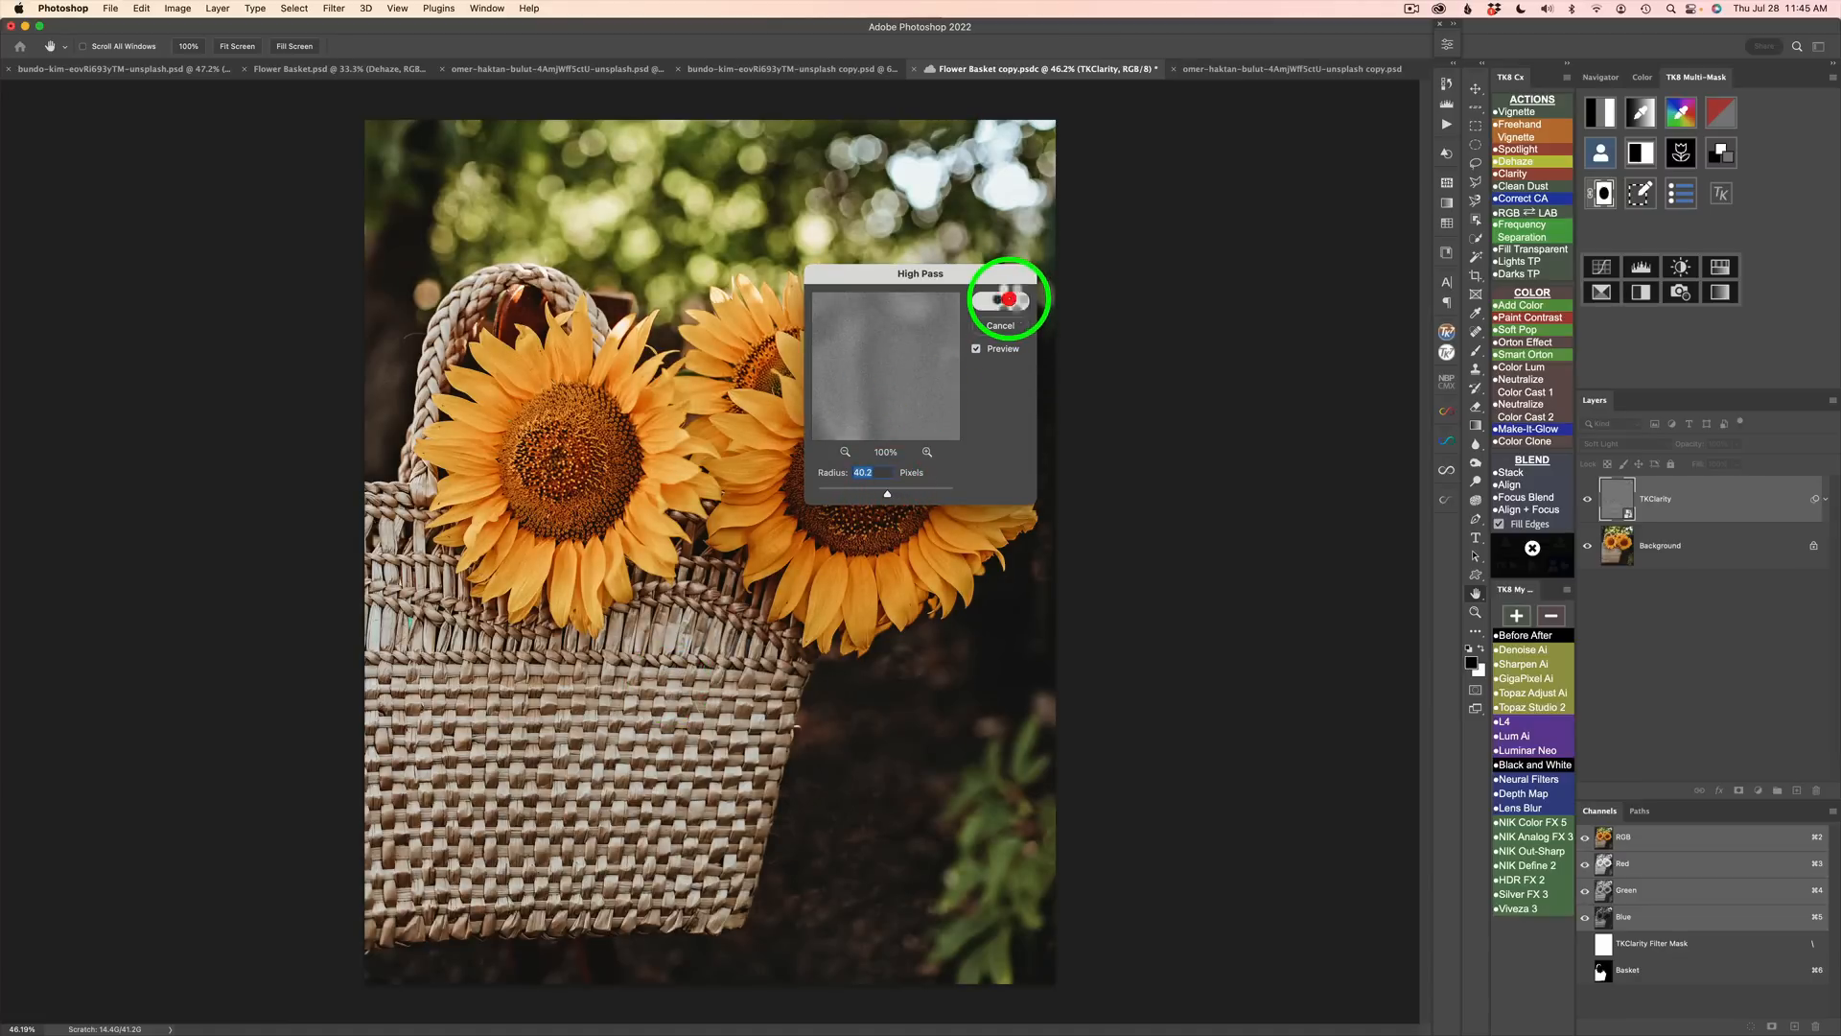
click(1588, 498)
click(1587, 499)
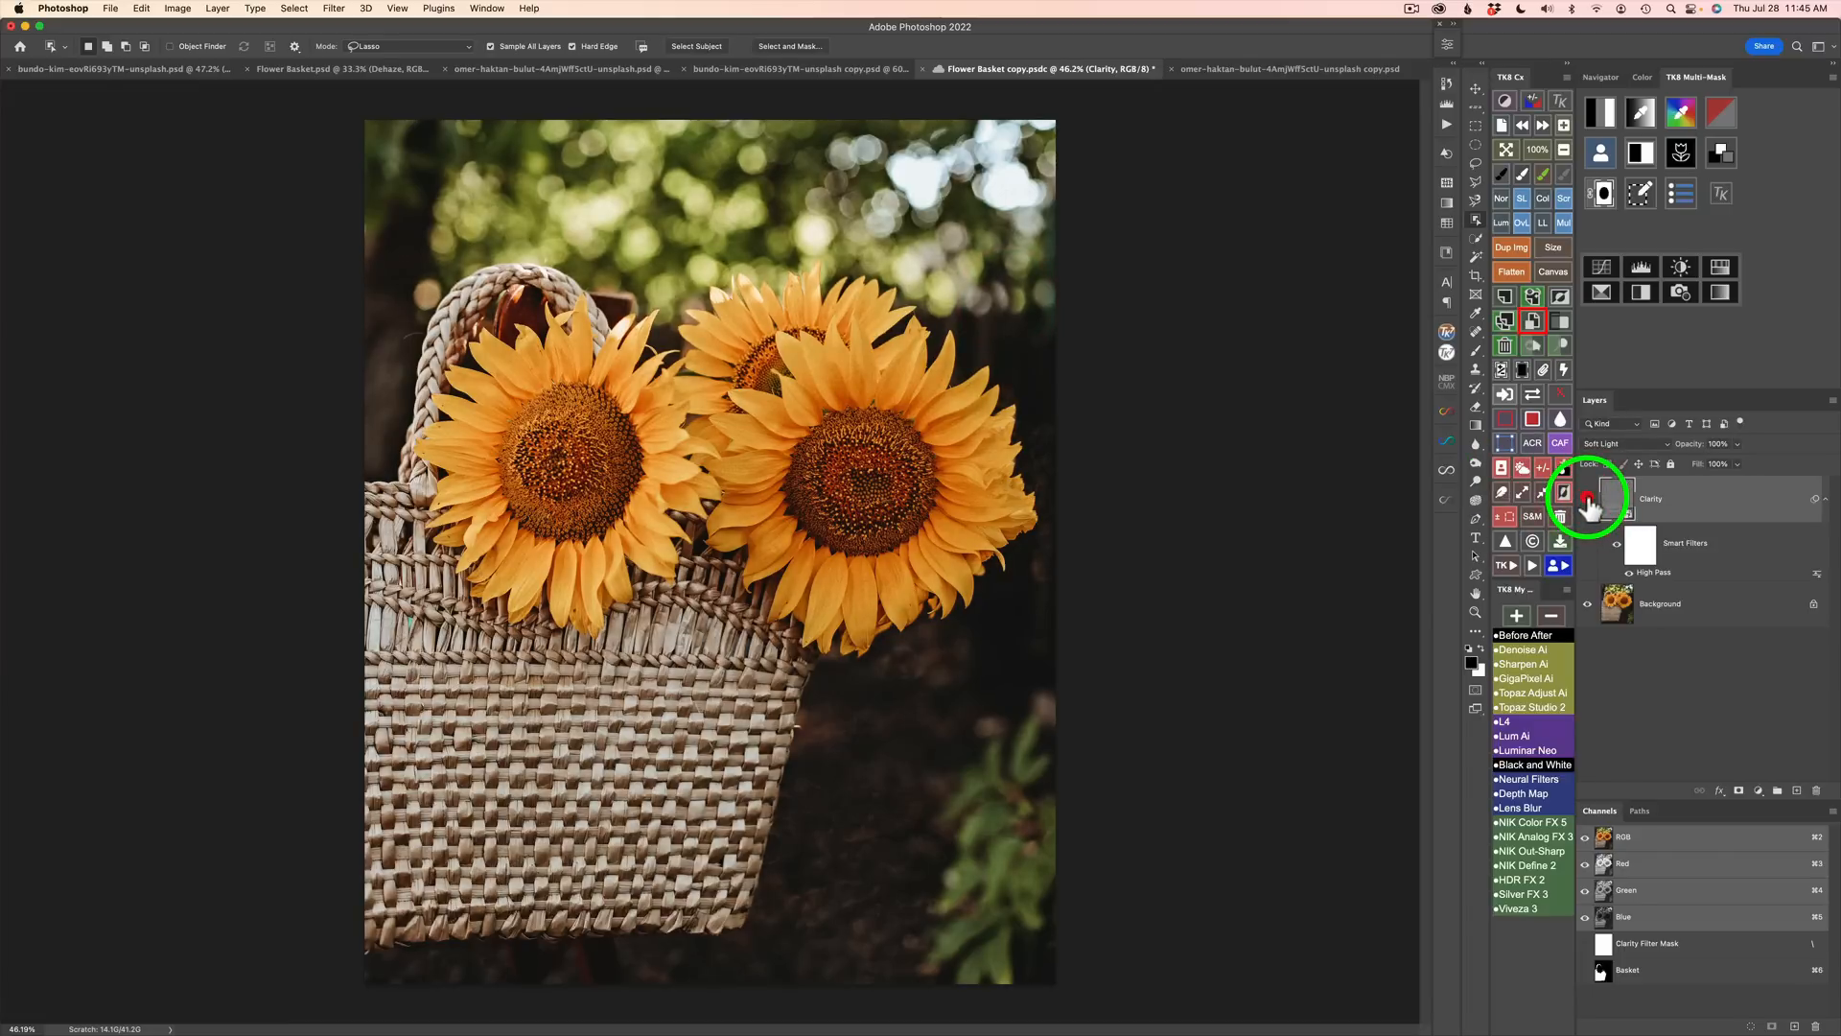
click(1587, 499)
Step: Run the Dehaze action, check its effect, and set the Dehaze Group's opacity to 82%
click(1509, 567)
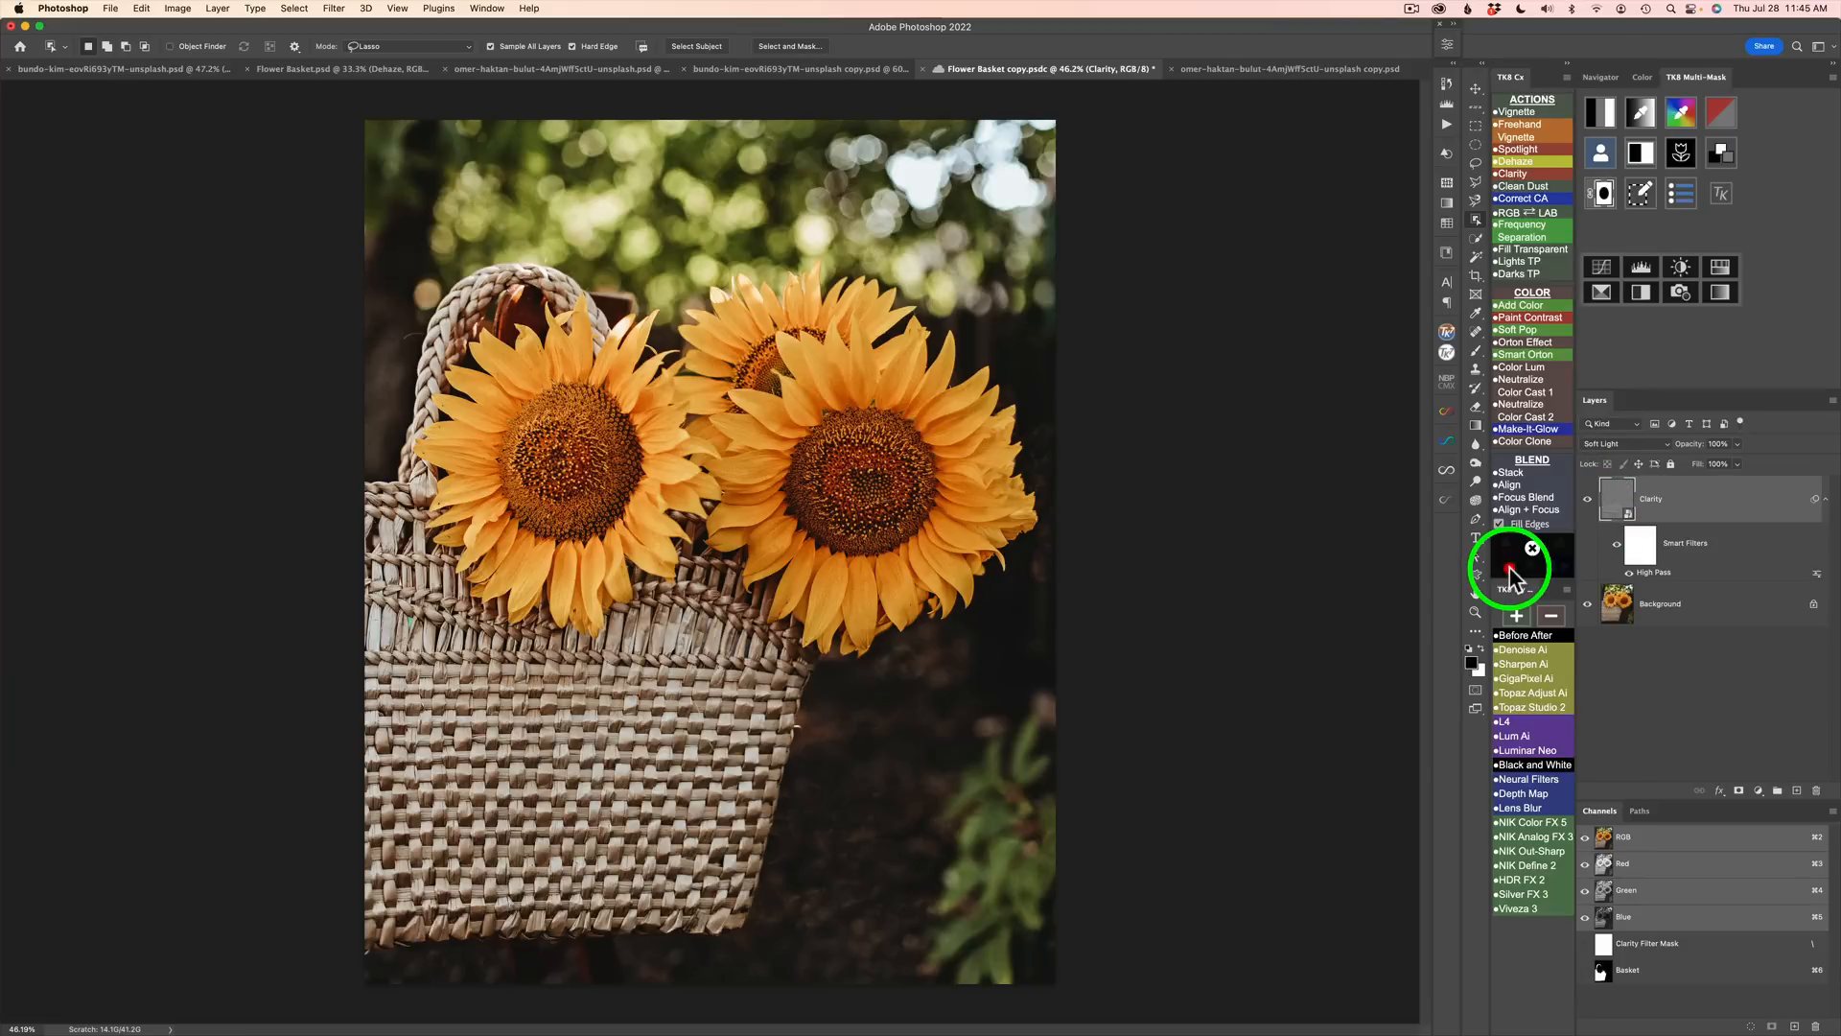
click(1517, 160)
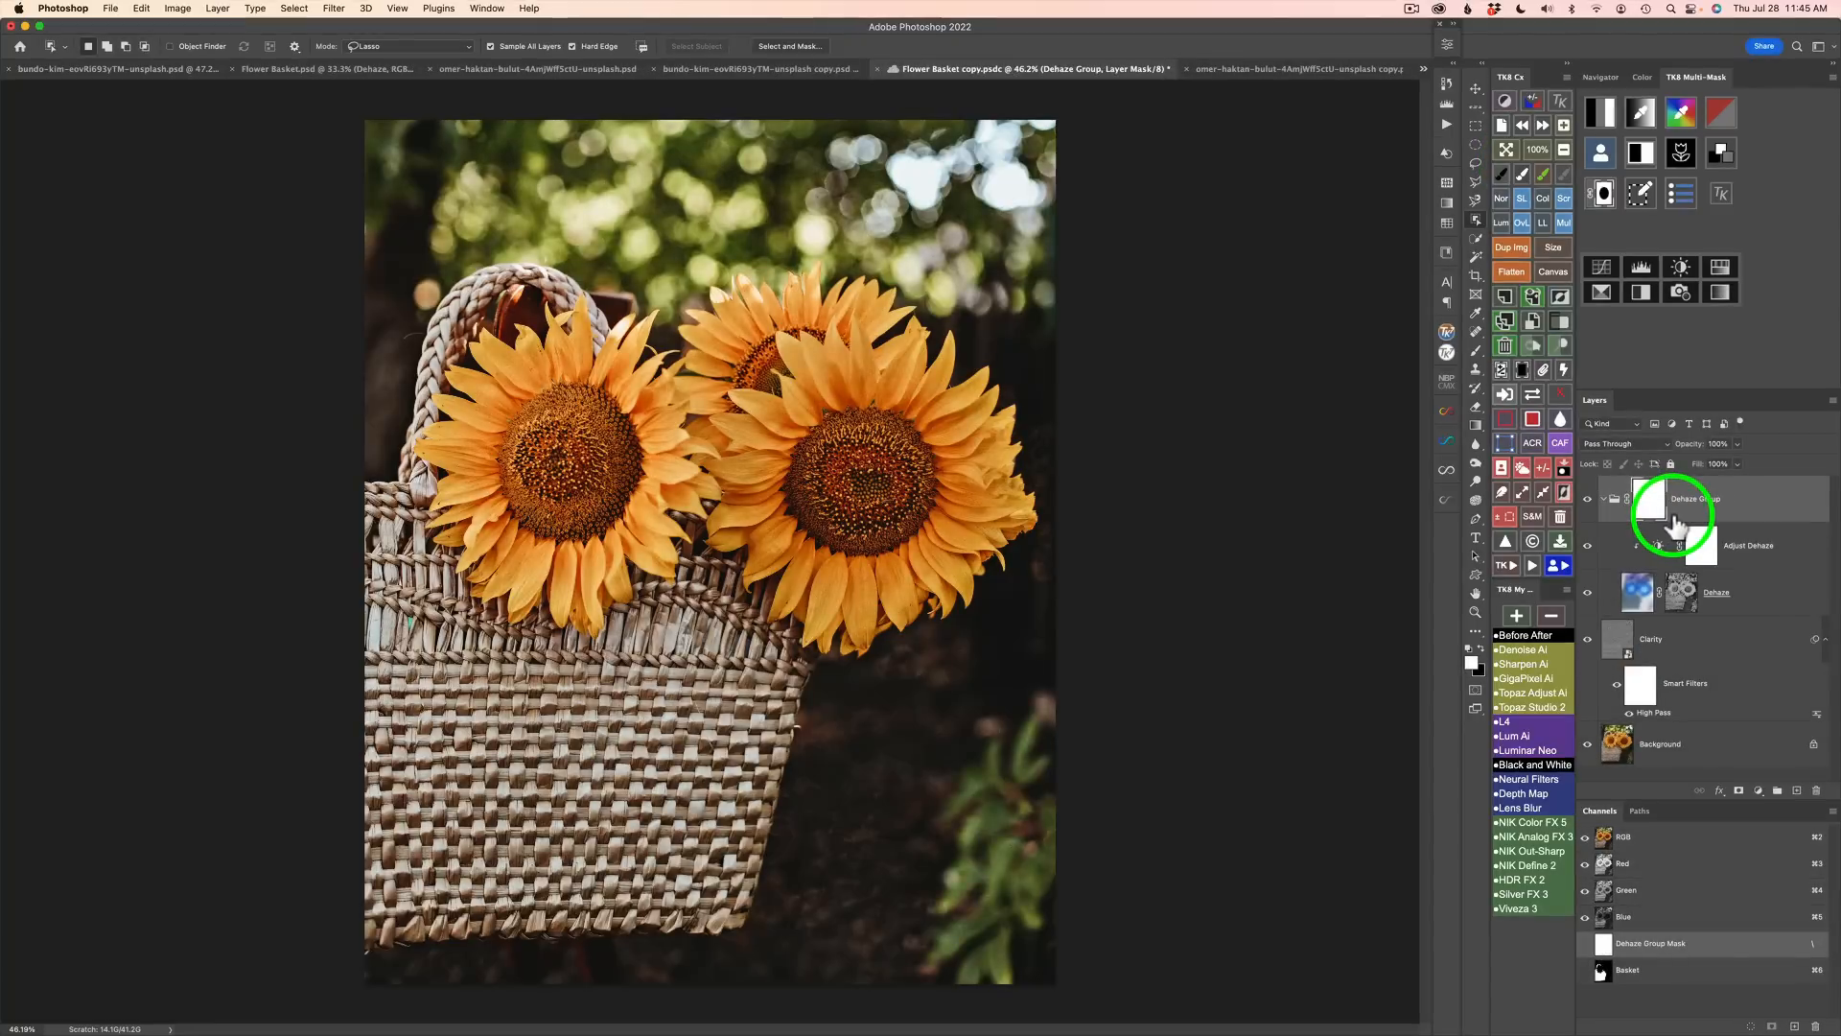
click(1588, 500)
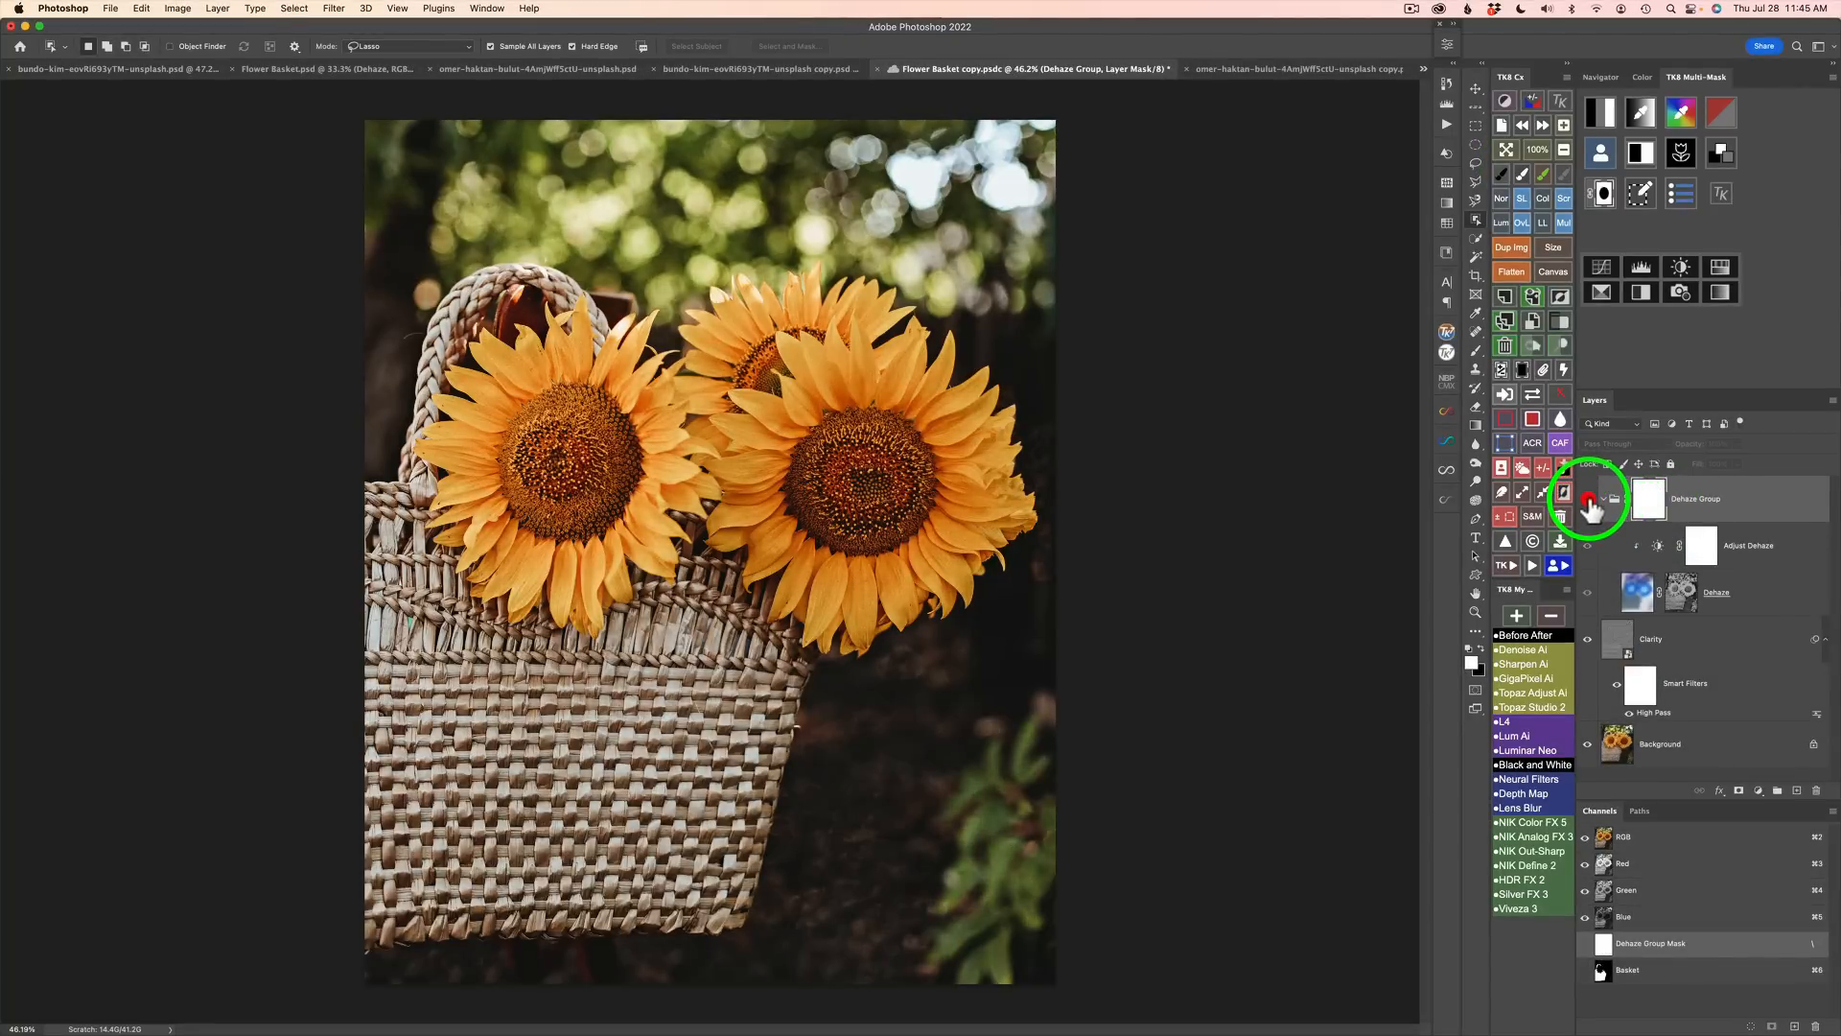
click(1589, 501)
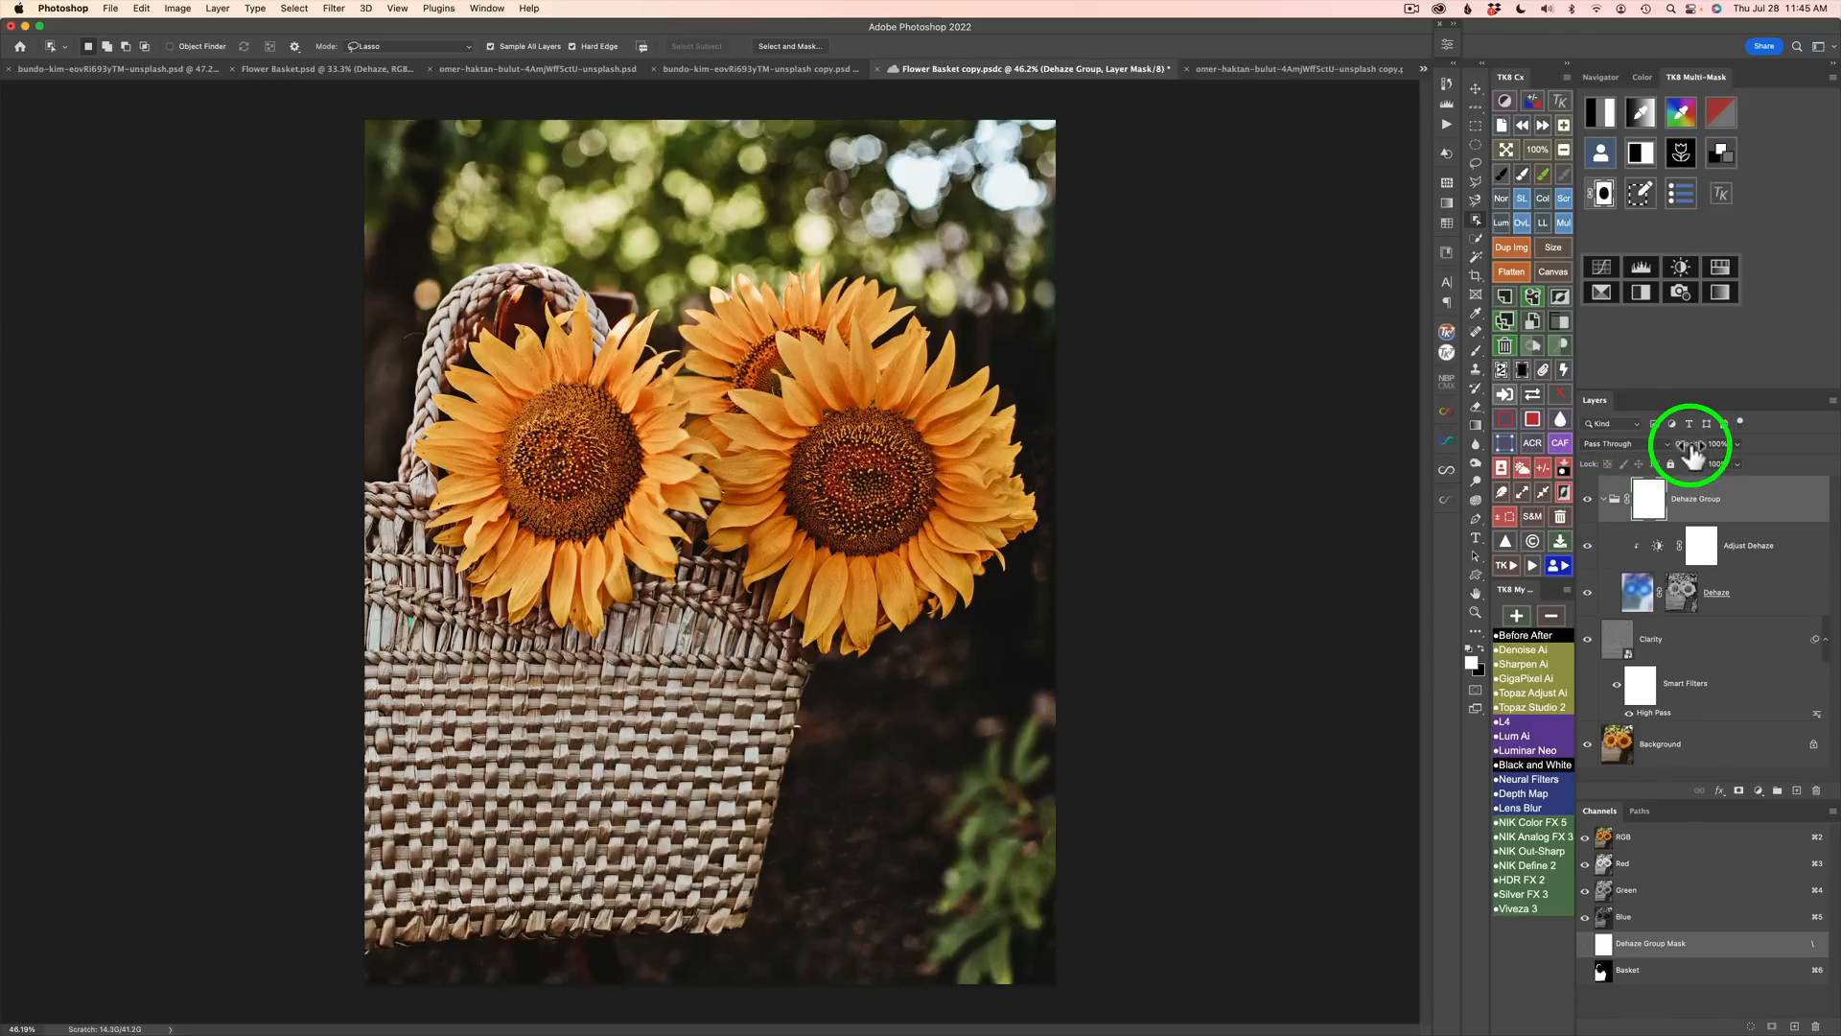
drag(1690, 445, 1611, 464)
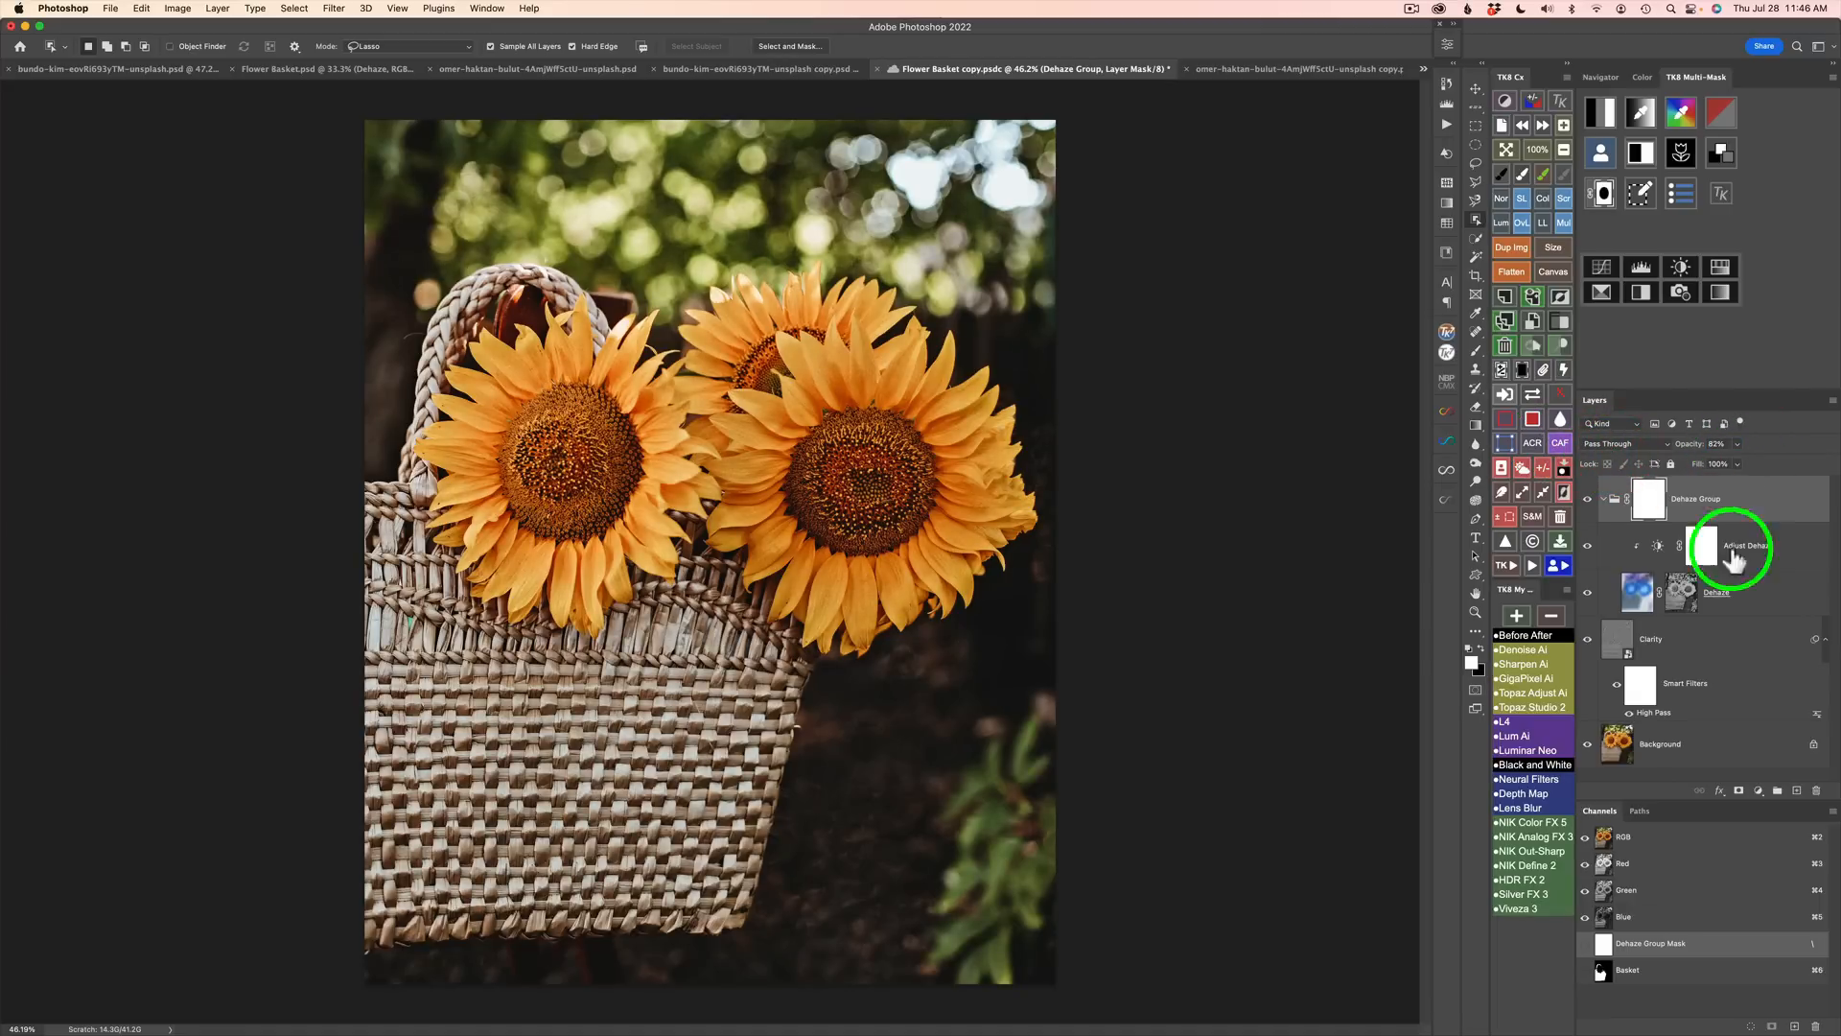
Step: Compare the basket and flowers close up with the Dehaze Group and the Clarity layer hidden and shown
click(1587, 639)
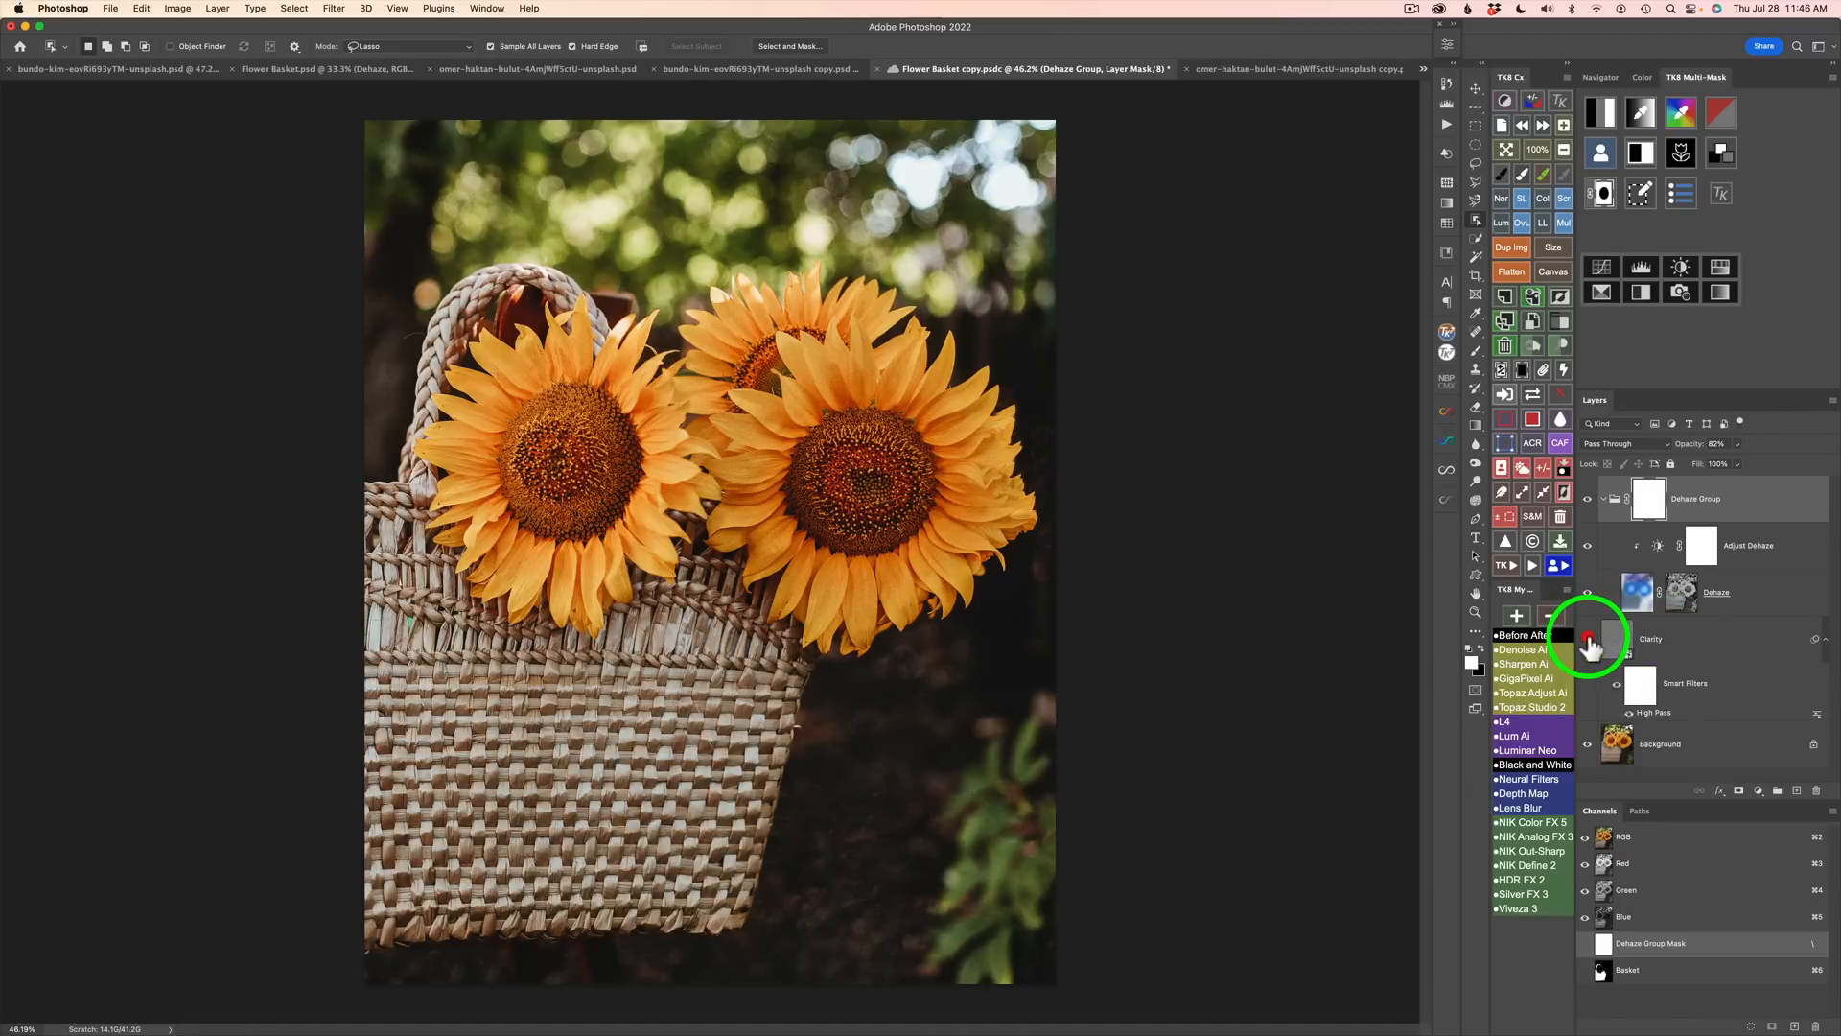
click(1587, 640)
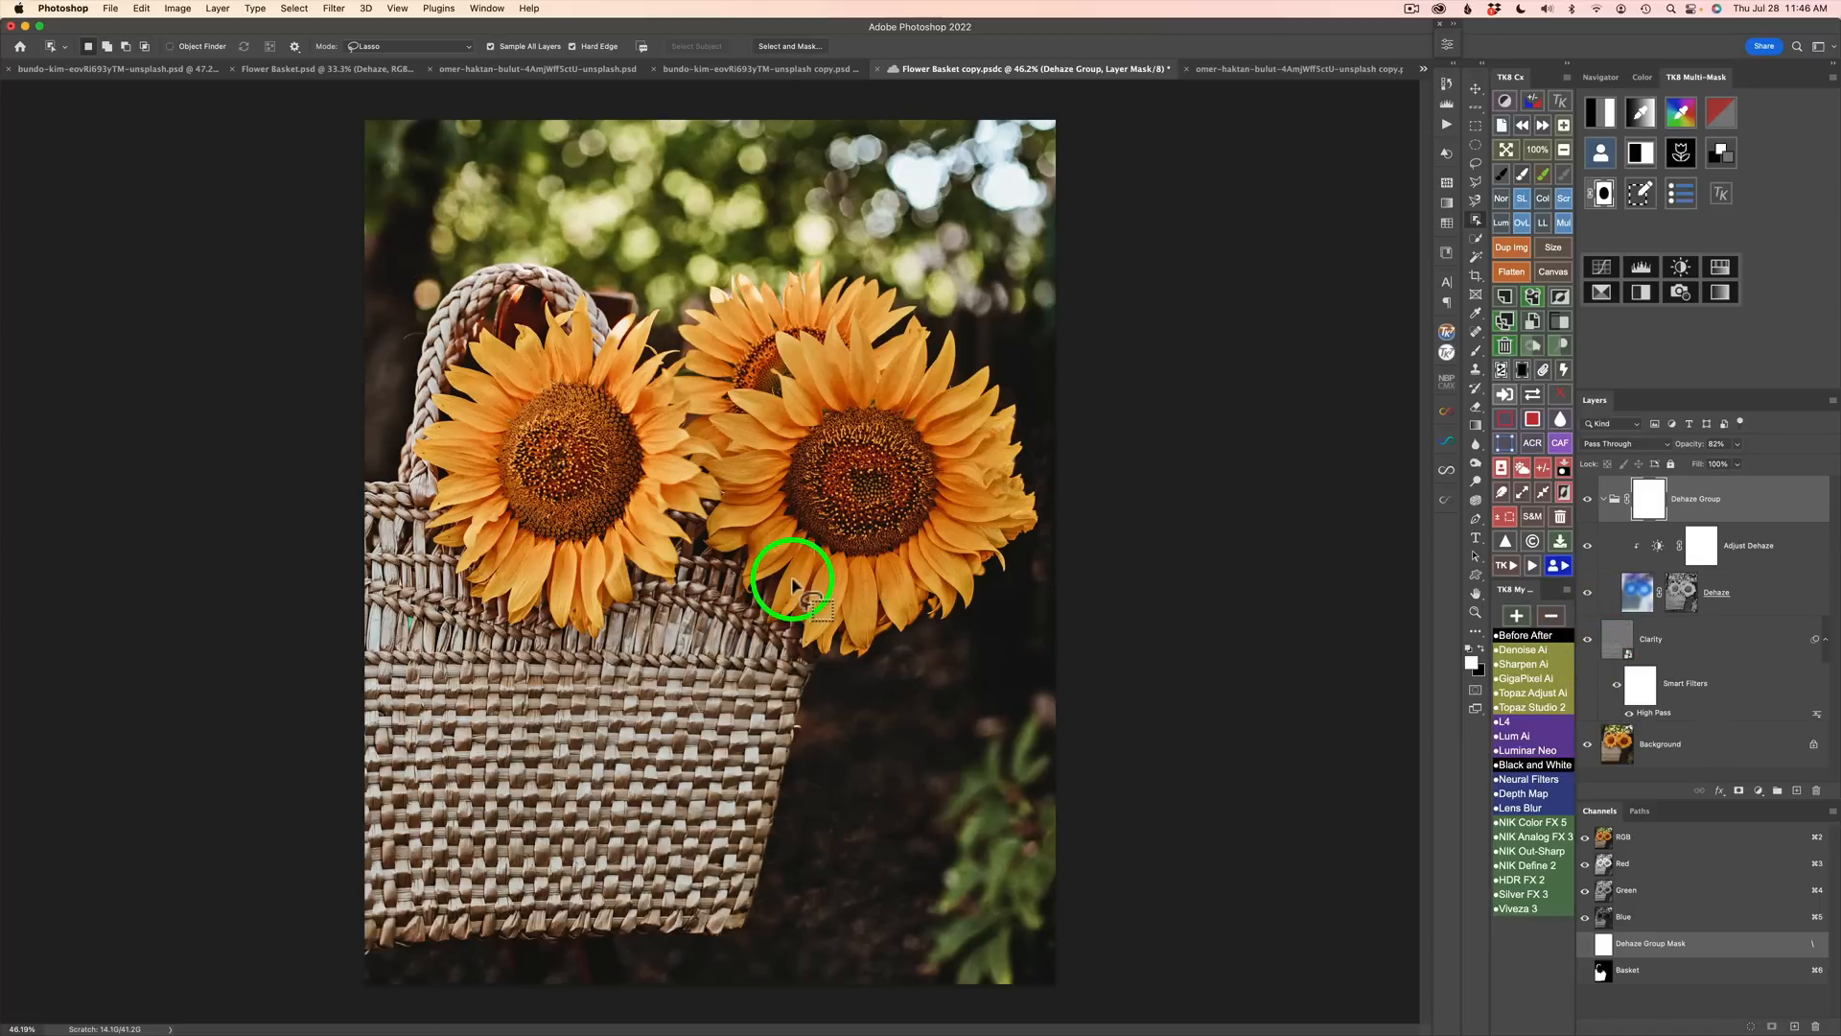
scroll(792, 581, up, 2)
scroll(792, 581, up, 2)
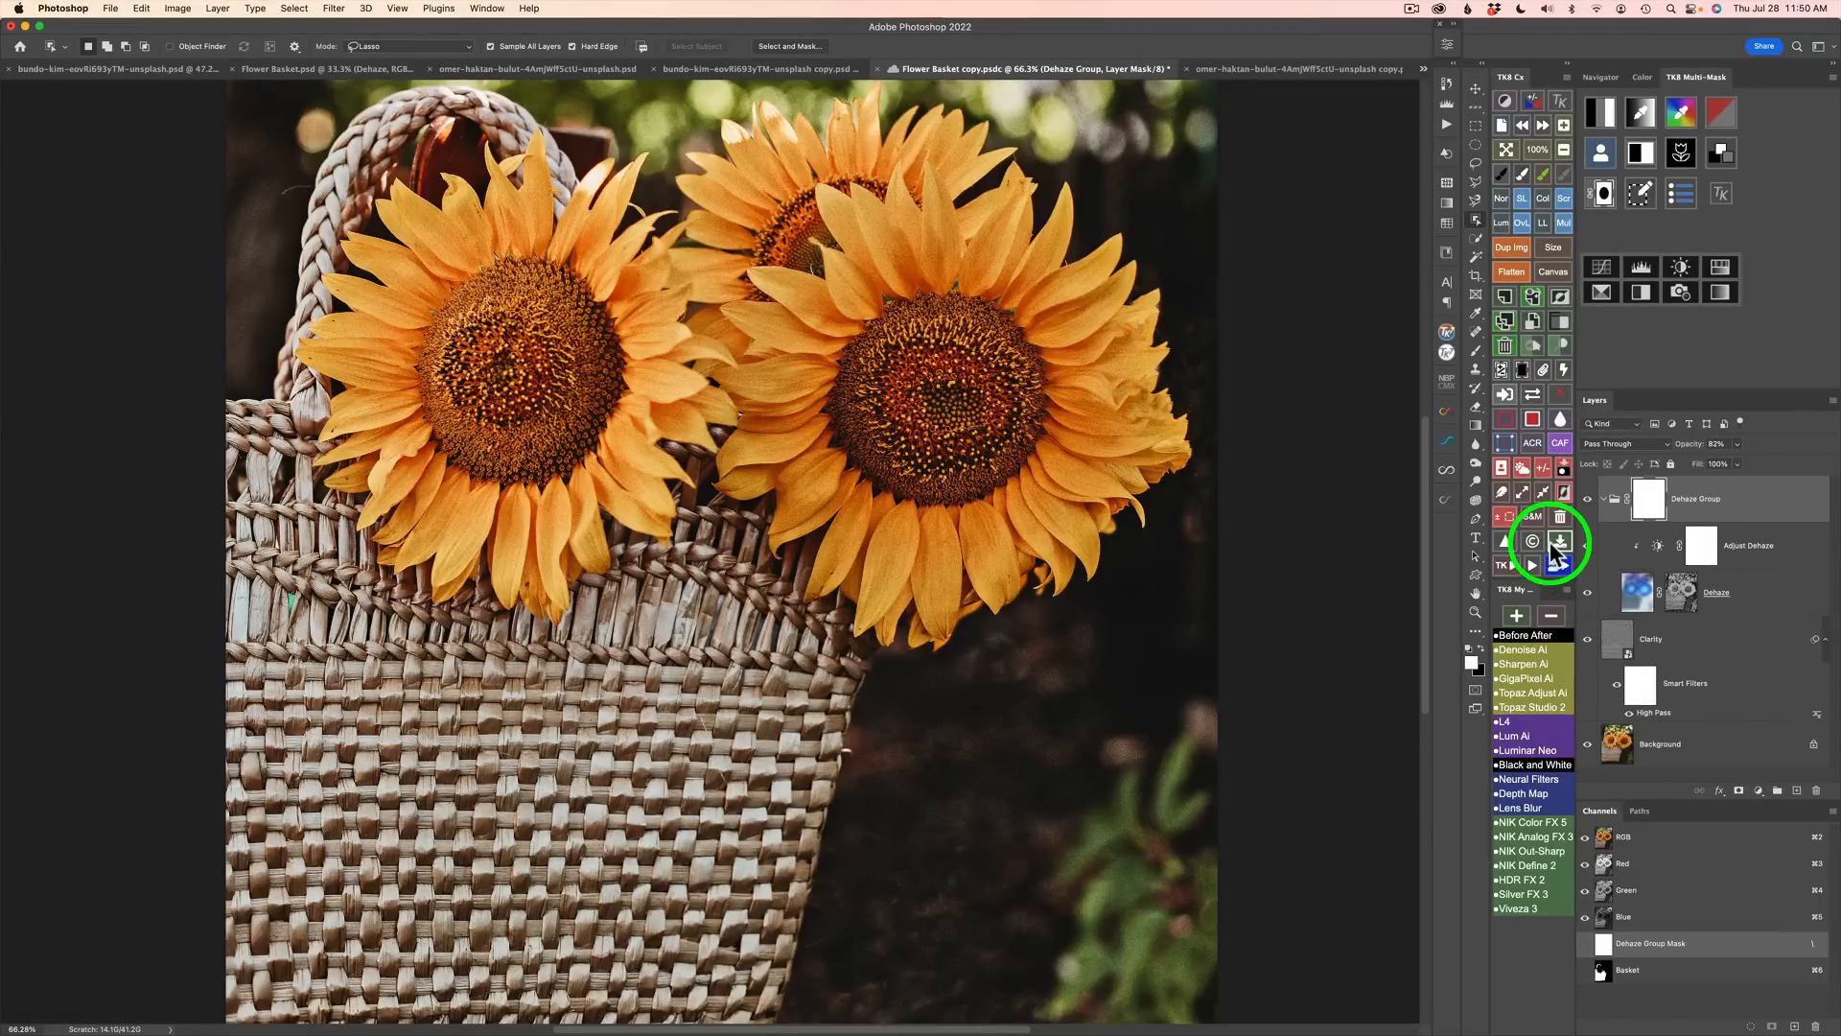
click(1587, 499)
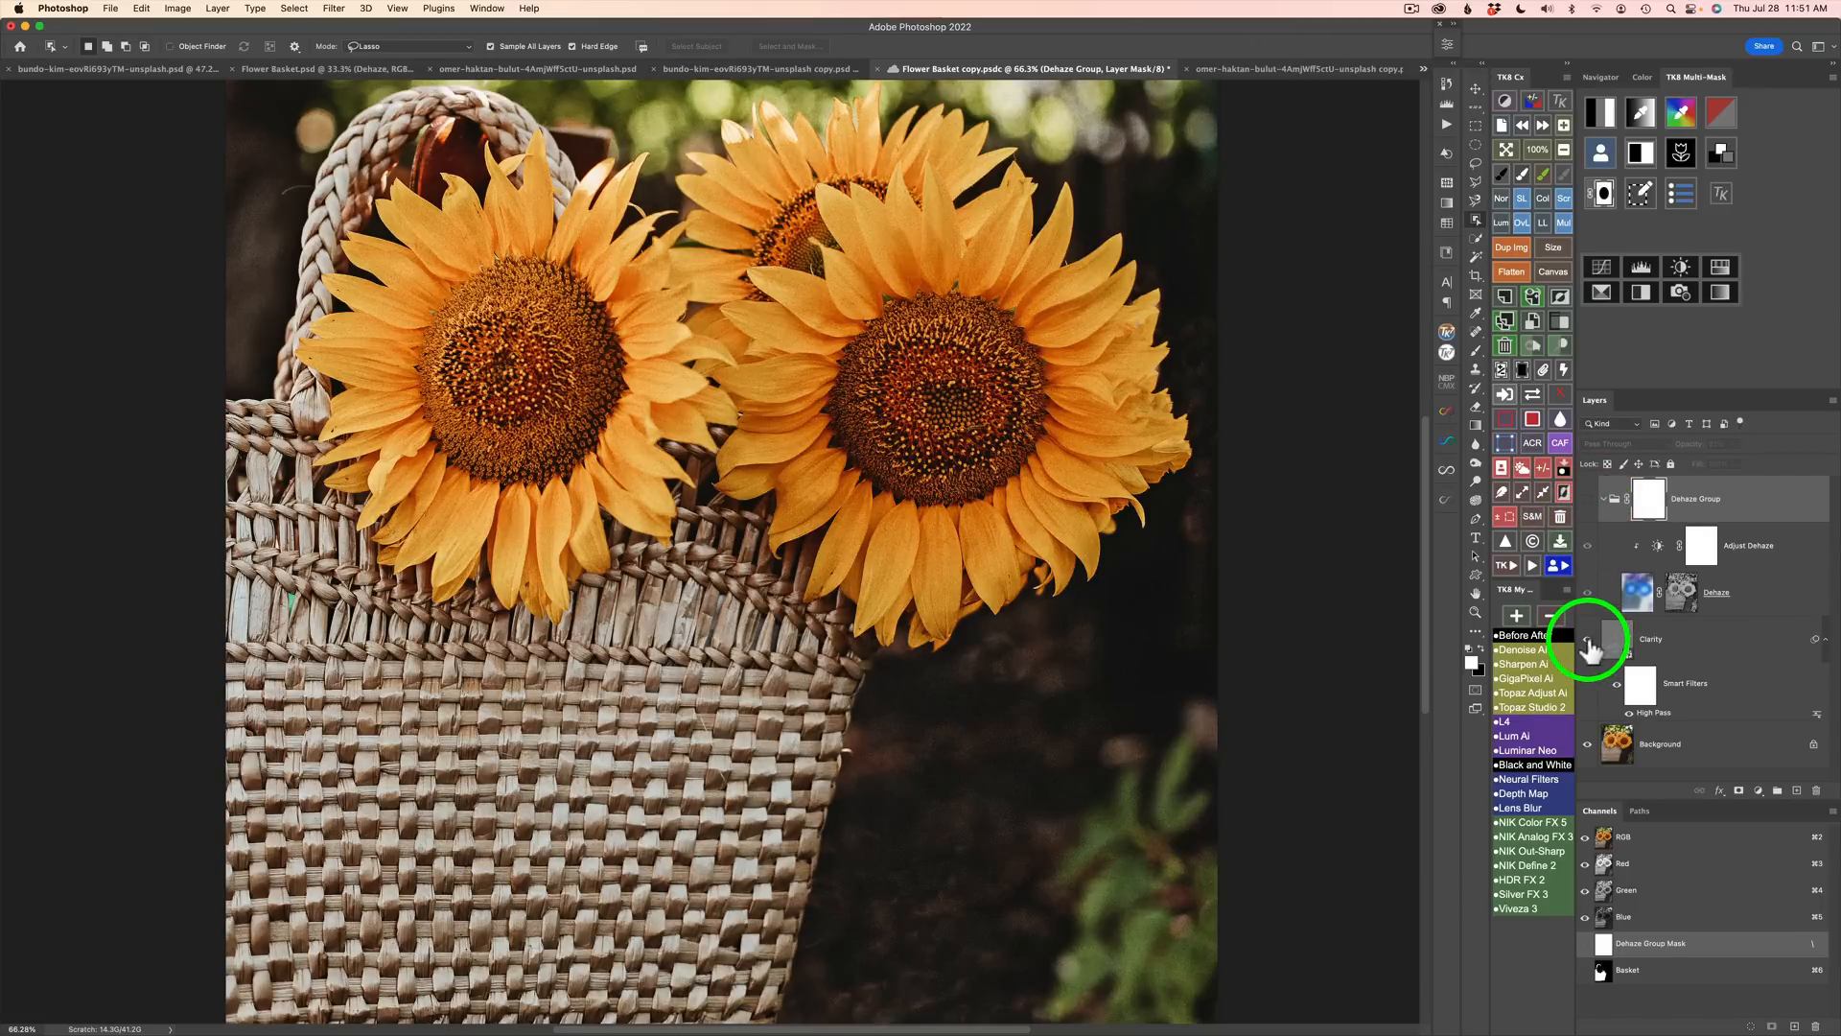
click(1587, 640)
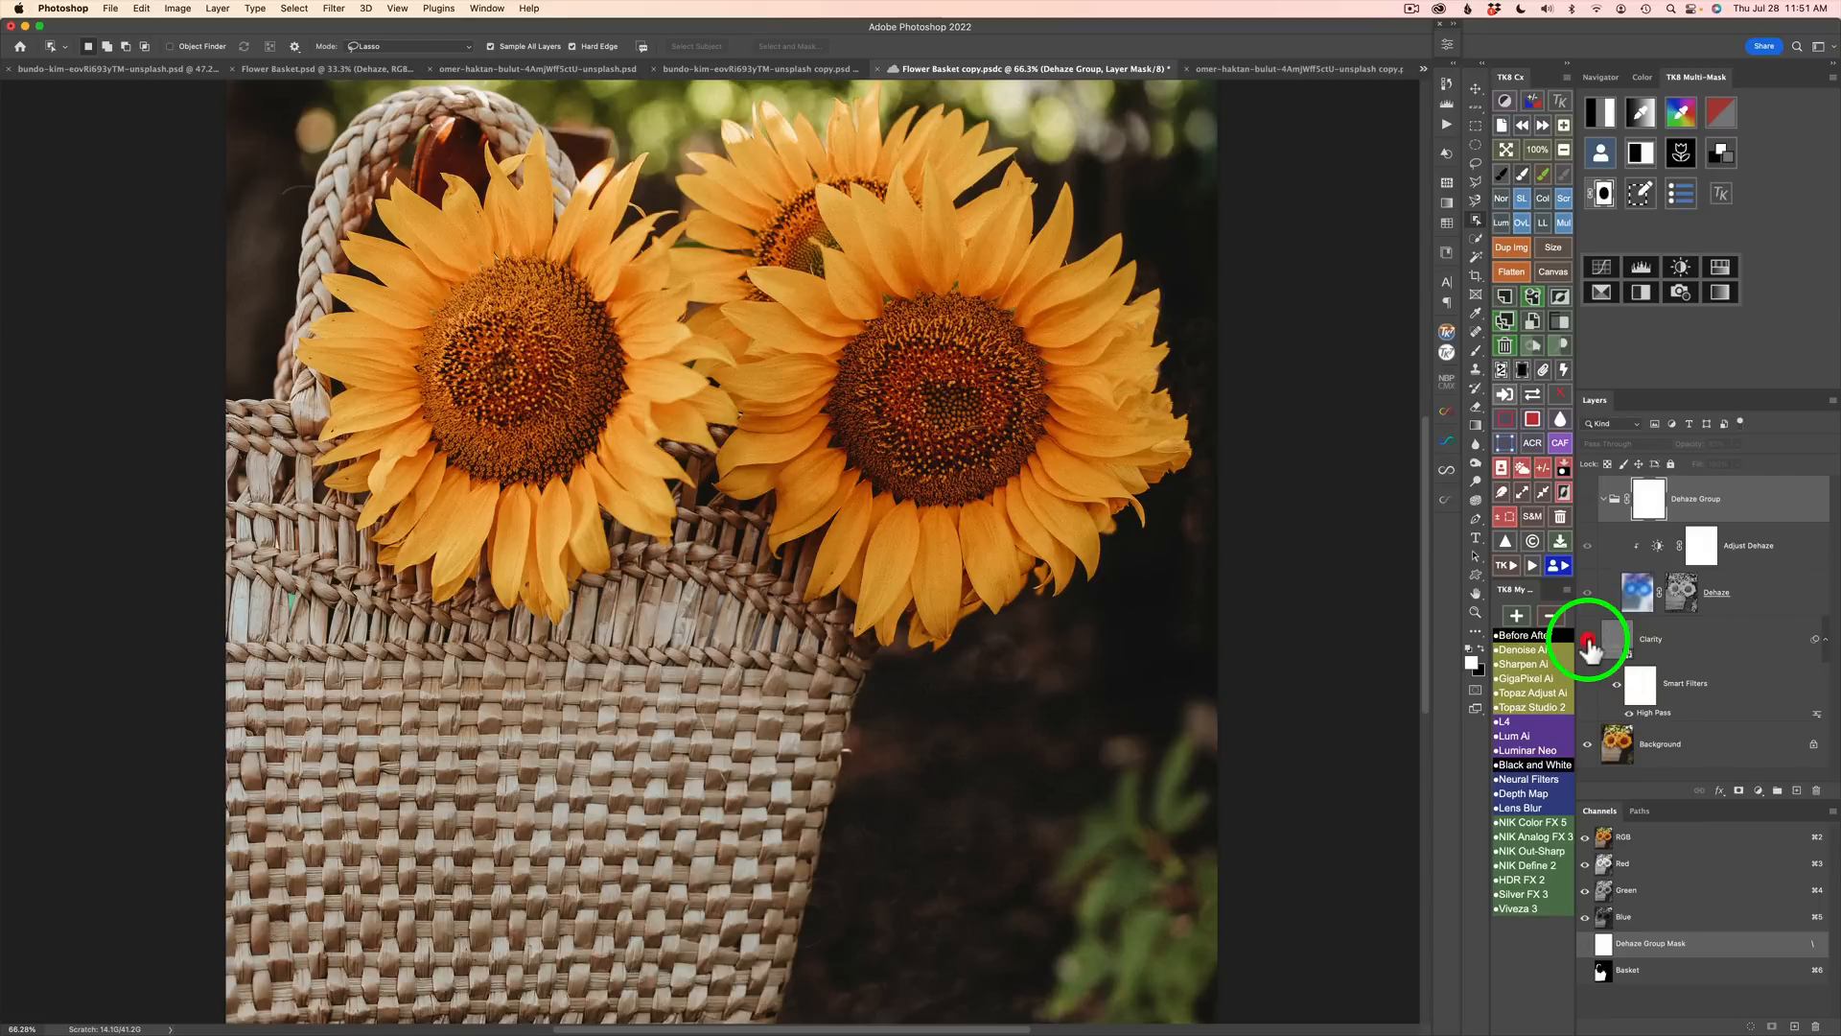
click(1588, 639)
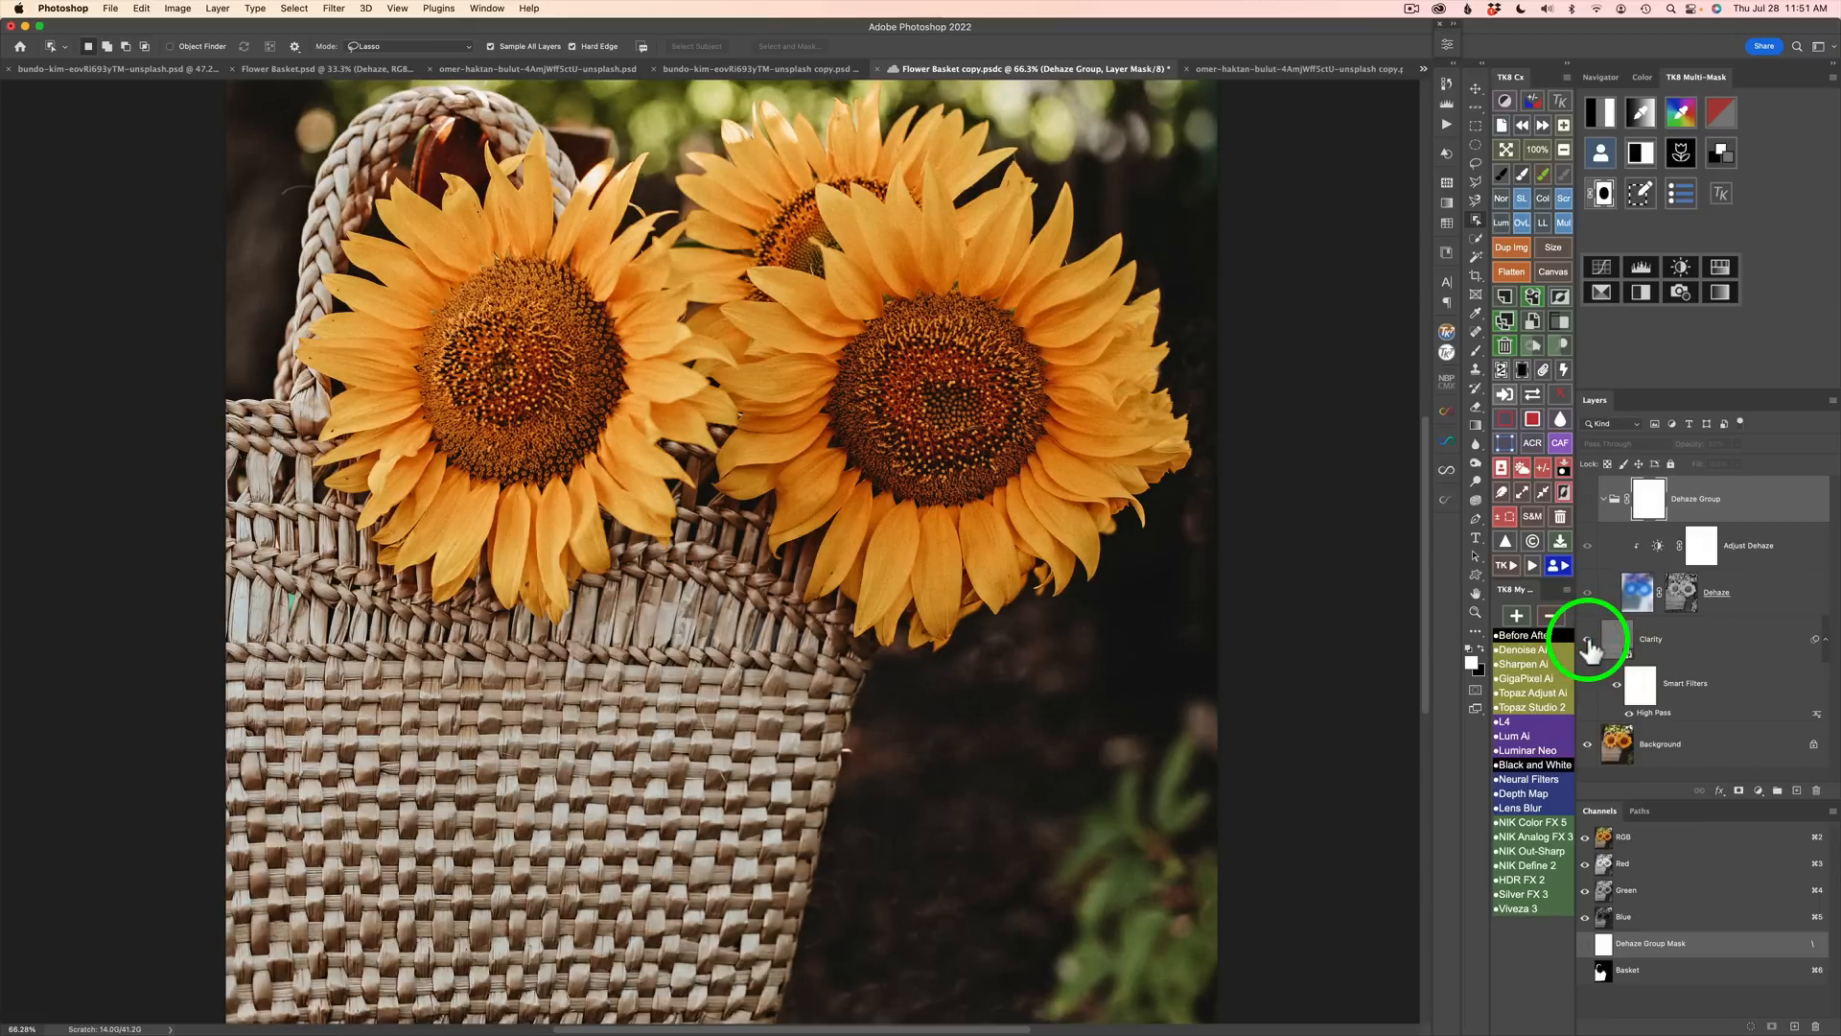
click(1587, 500)
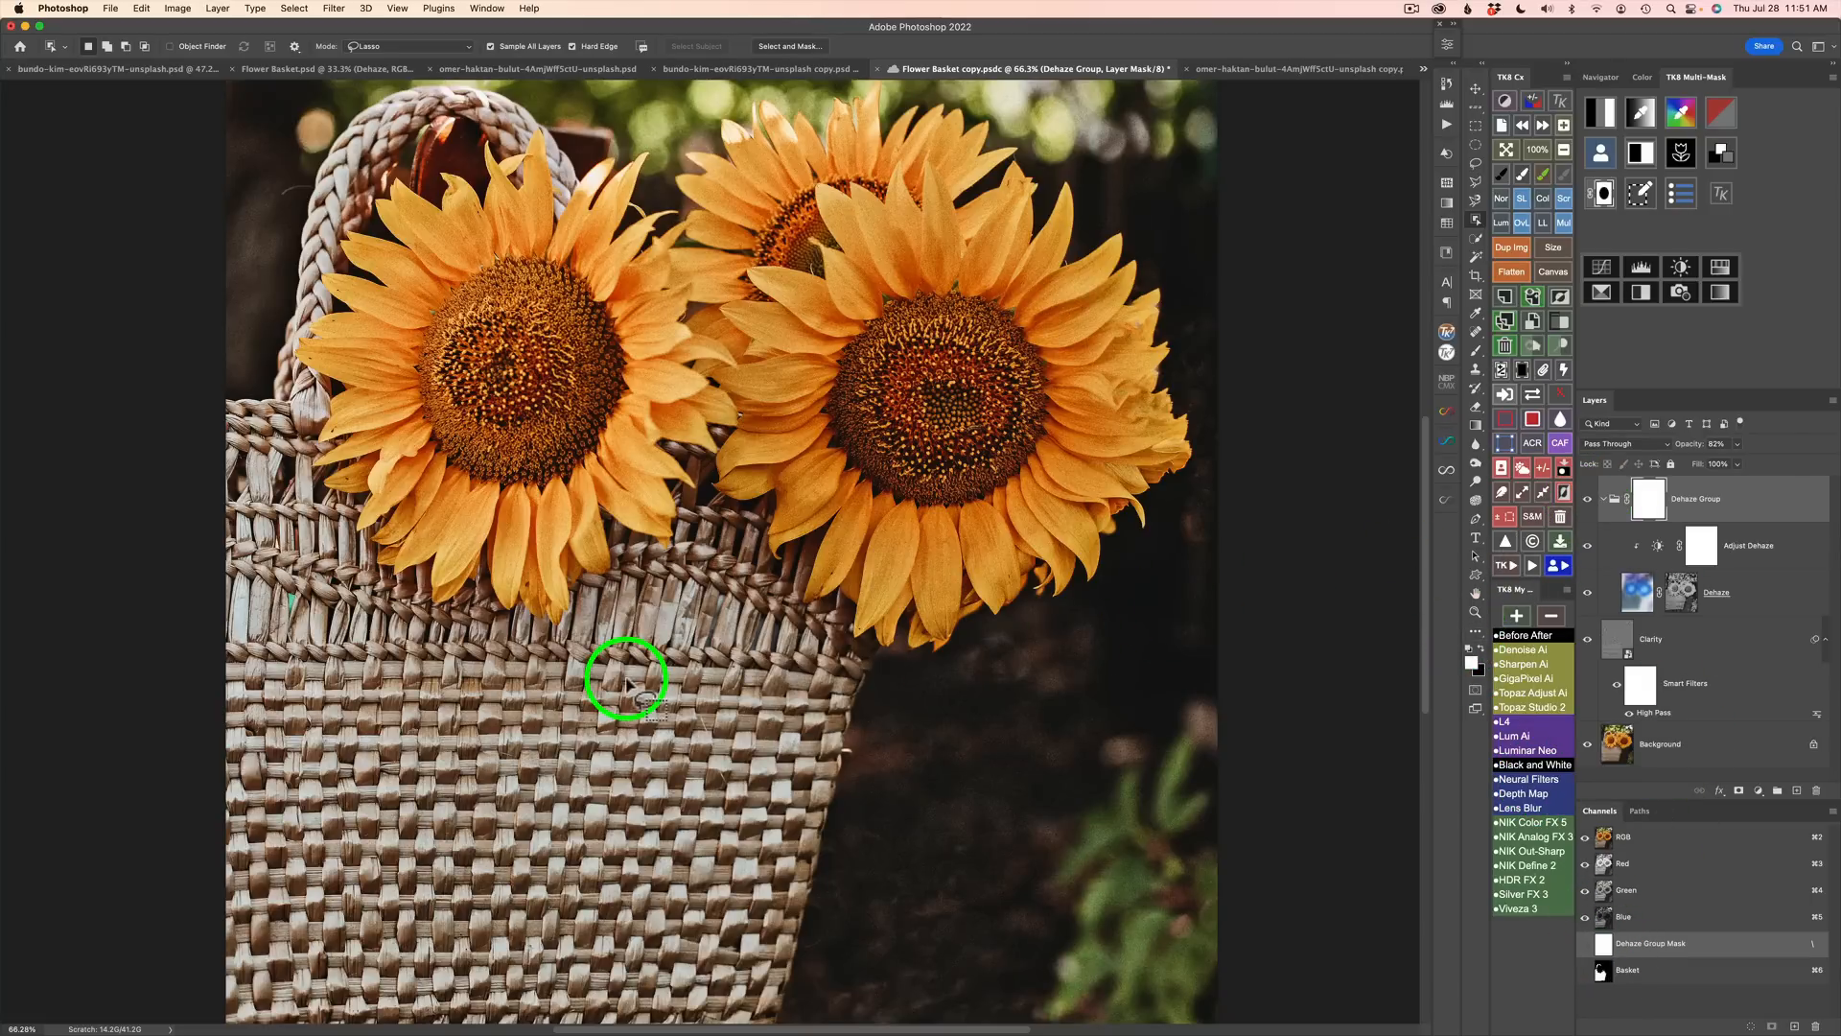
scroll(625, 683, down, 3)
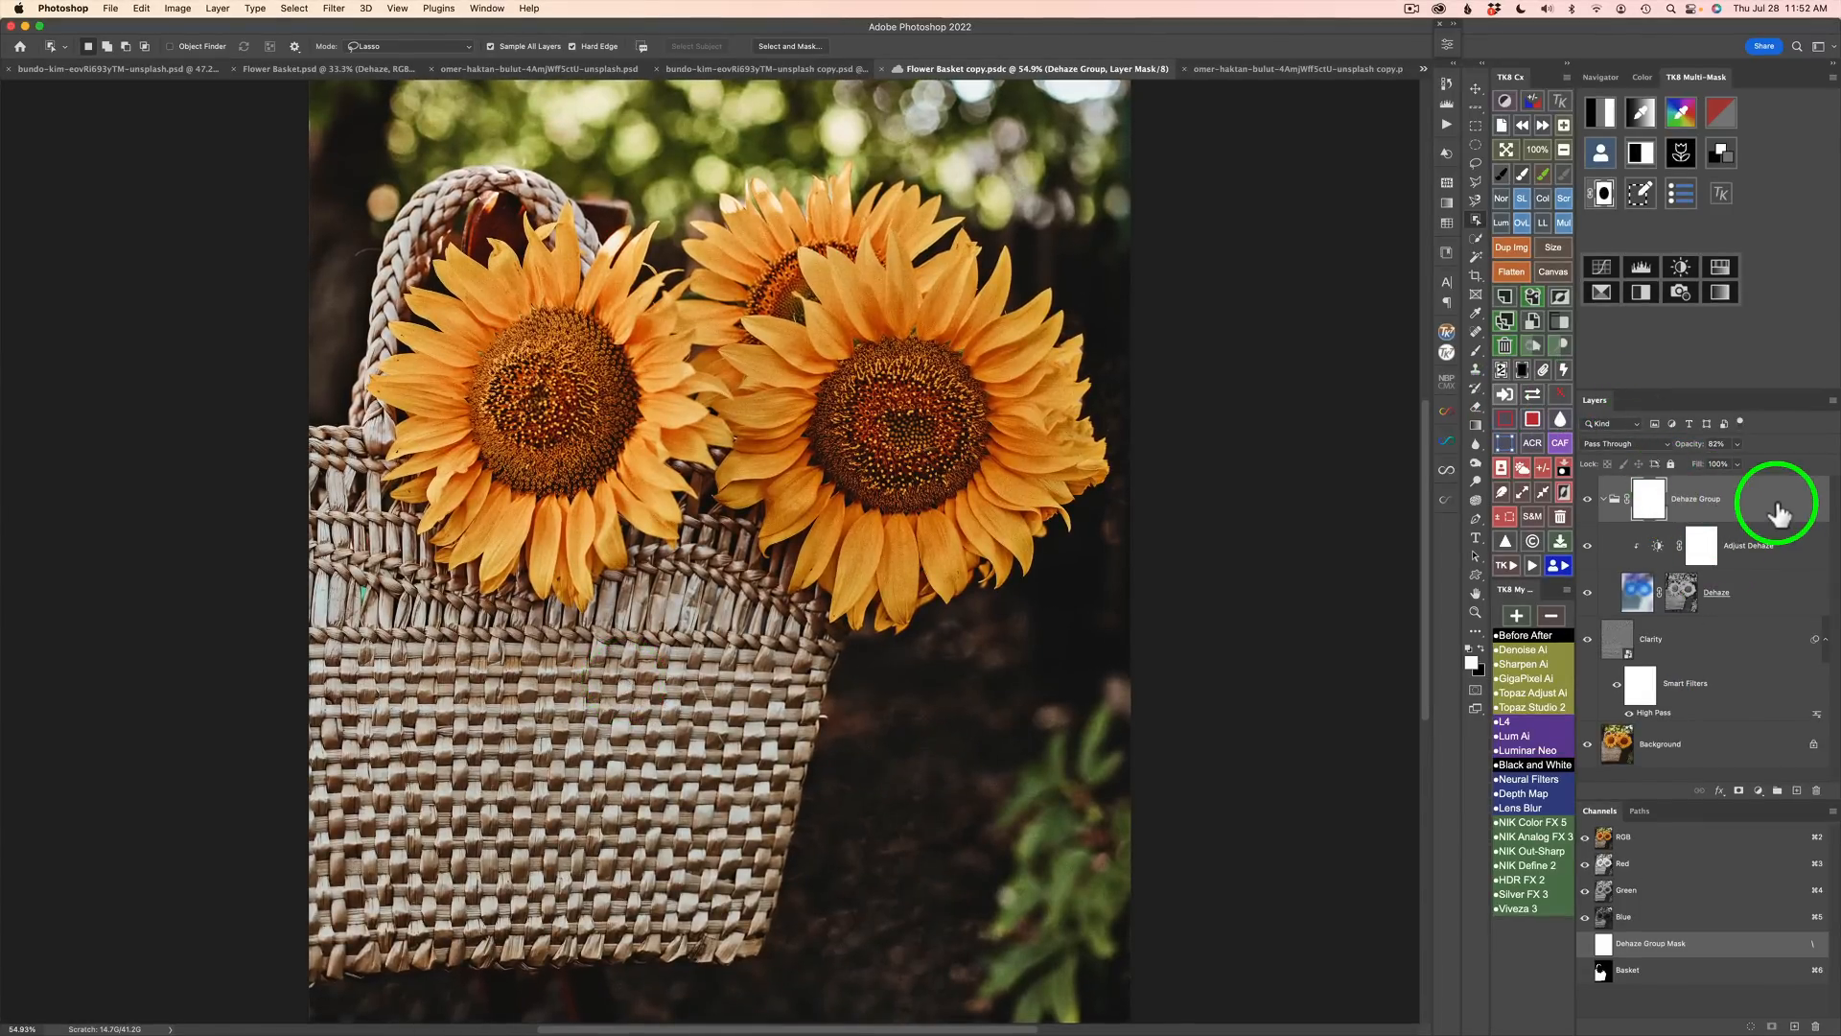
Step: Select the Dehaze Group together with the Clarity layer, and hide the Dehaze Group's effect with a black mask
click(1753, 650)
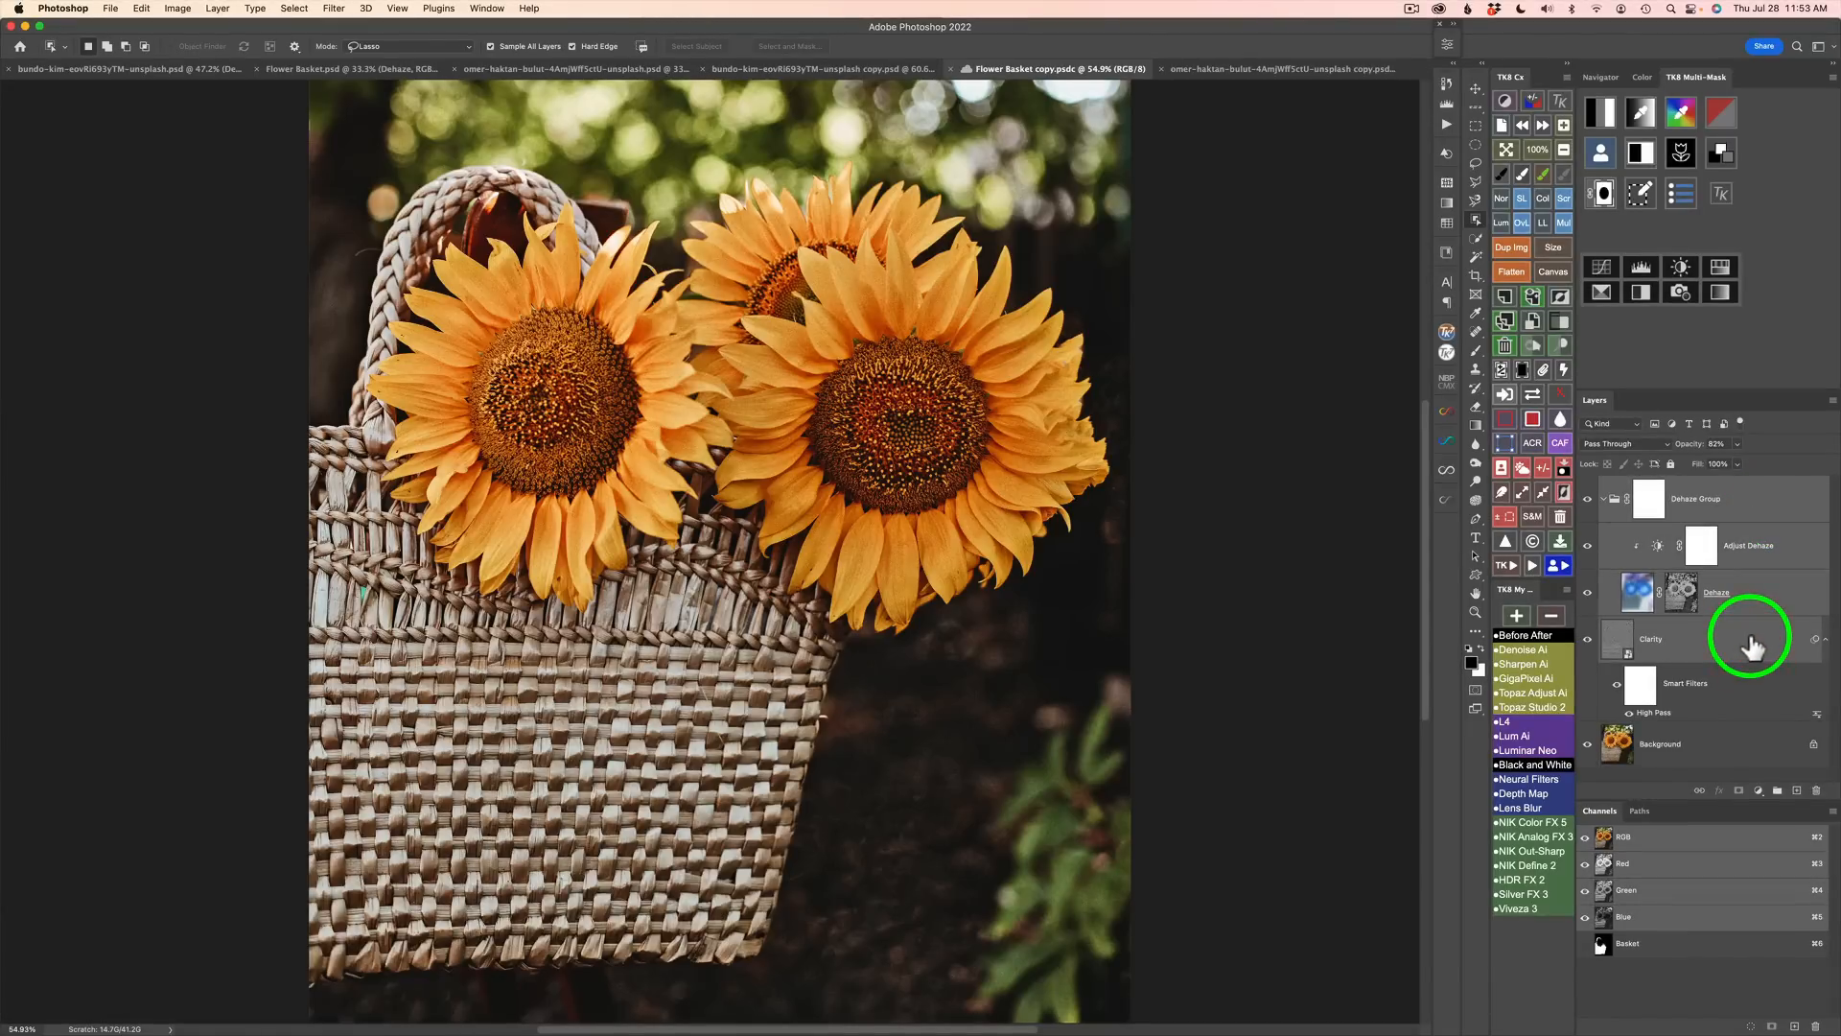
click(1521, 369)
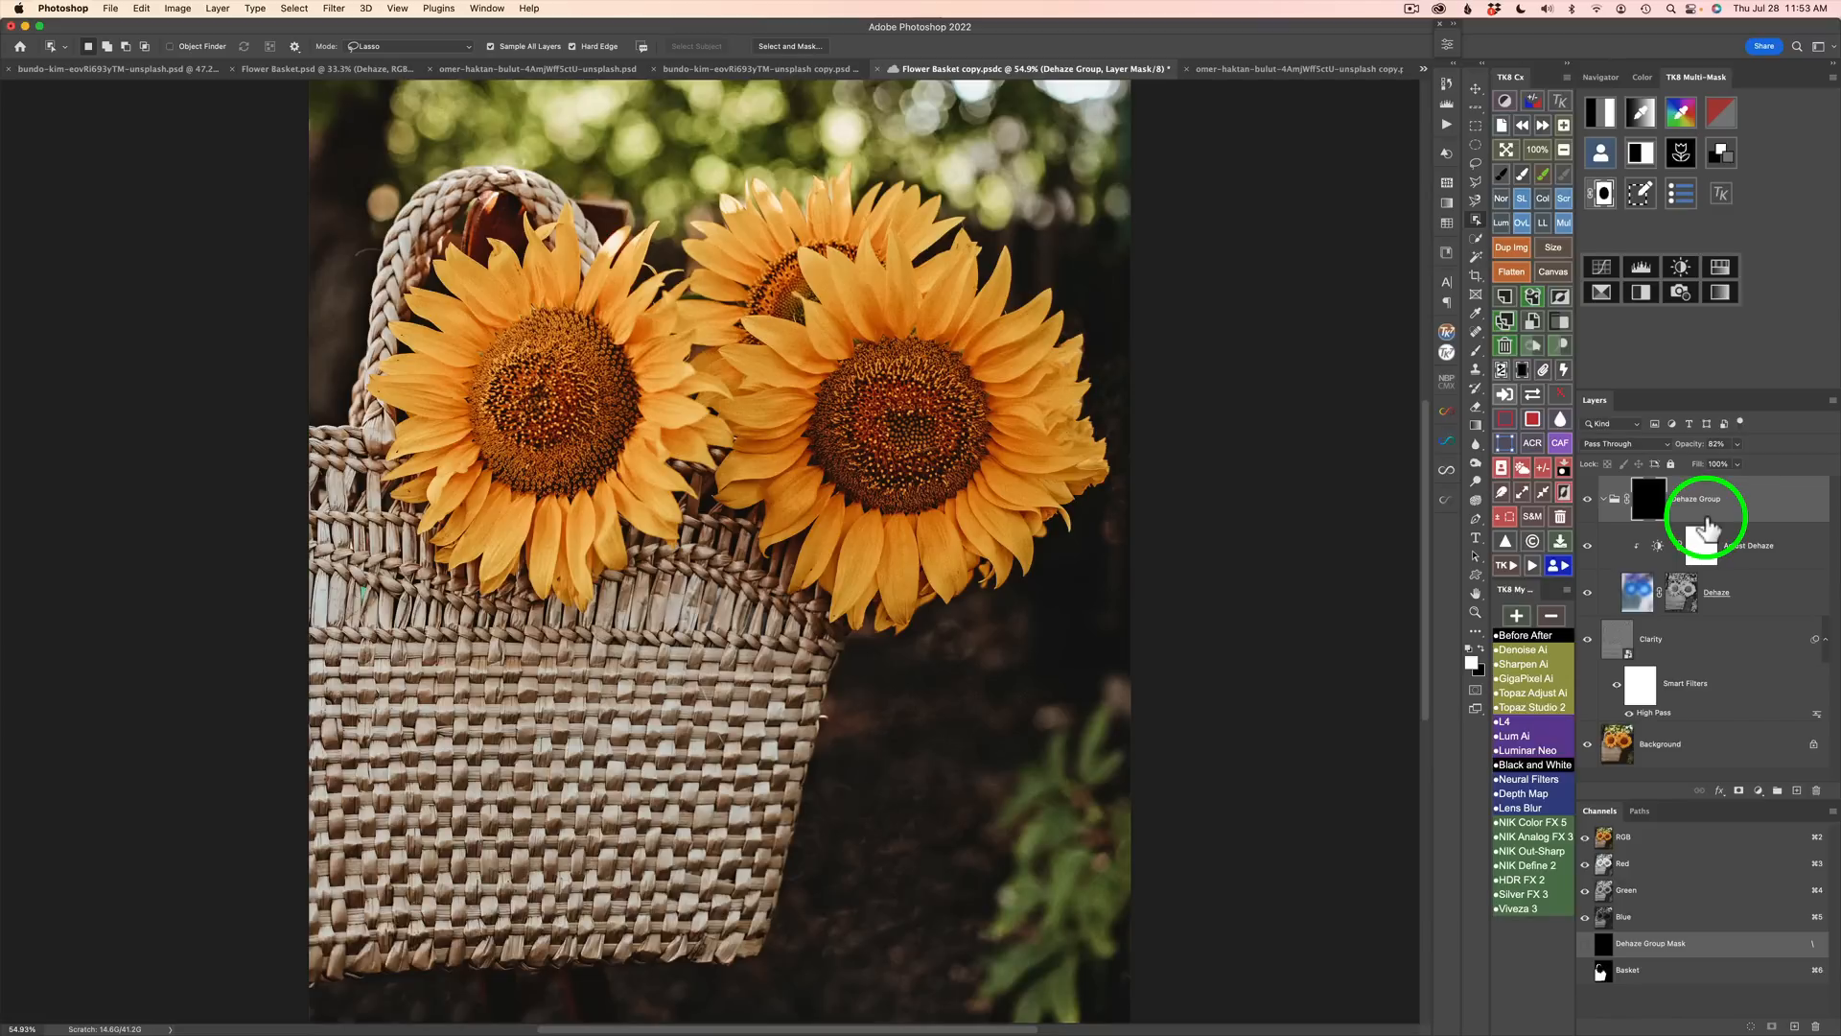
Step: Apply the saved Basket selection to the Dehaze Group's mask, and compare the basket with the group hidden and shown
click(1508, 398)
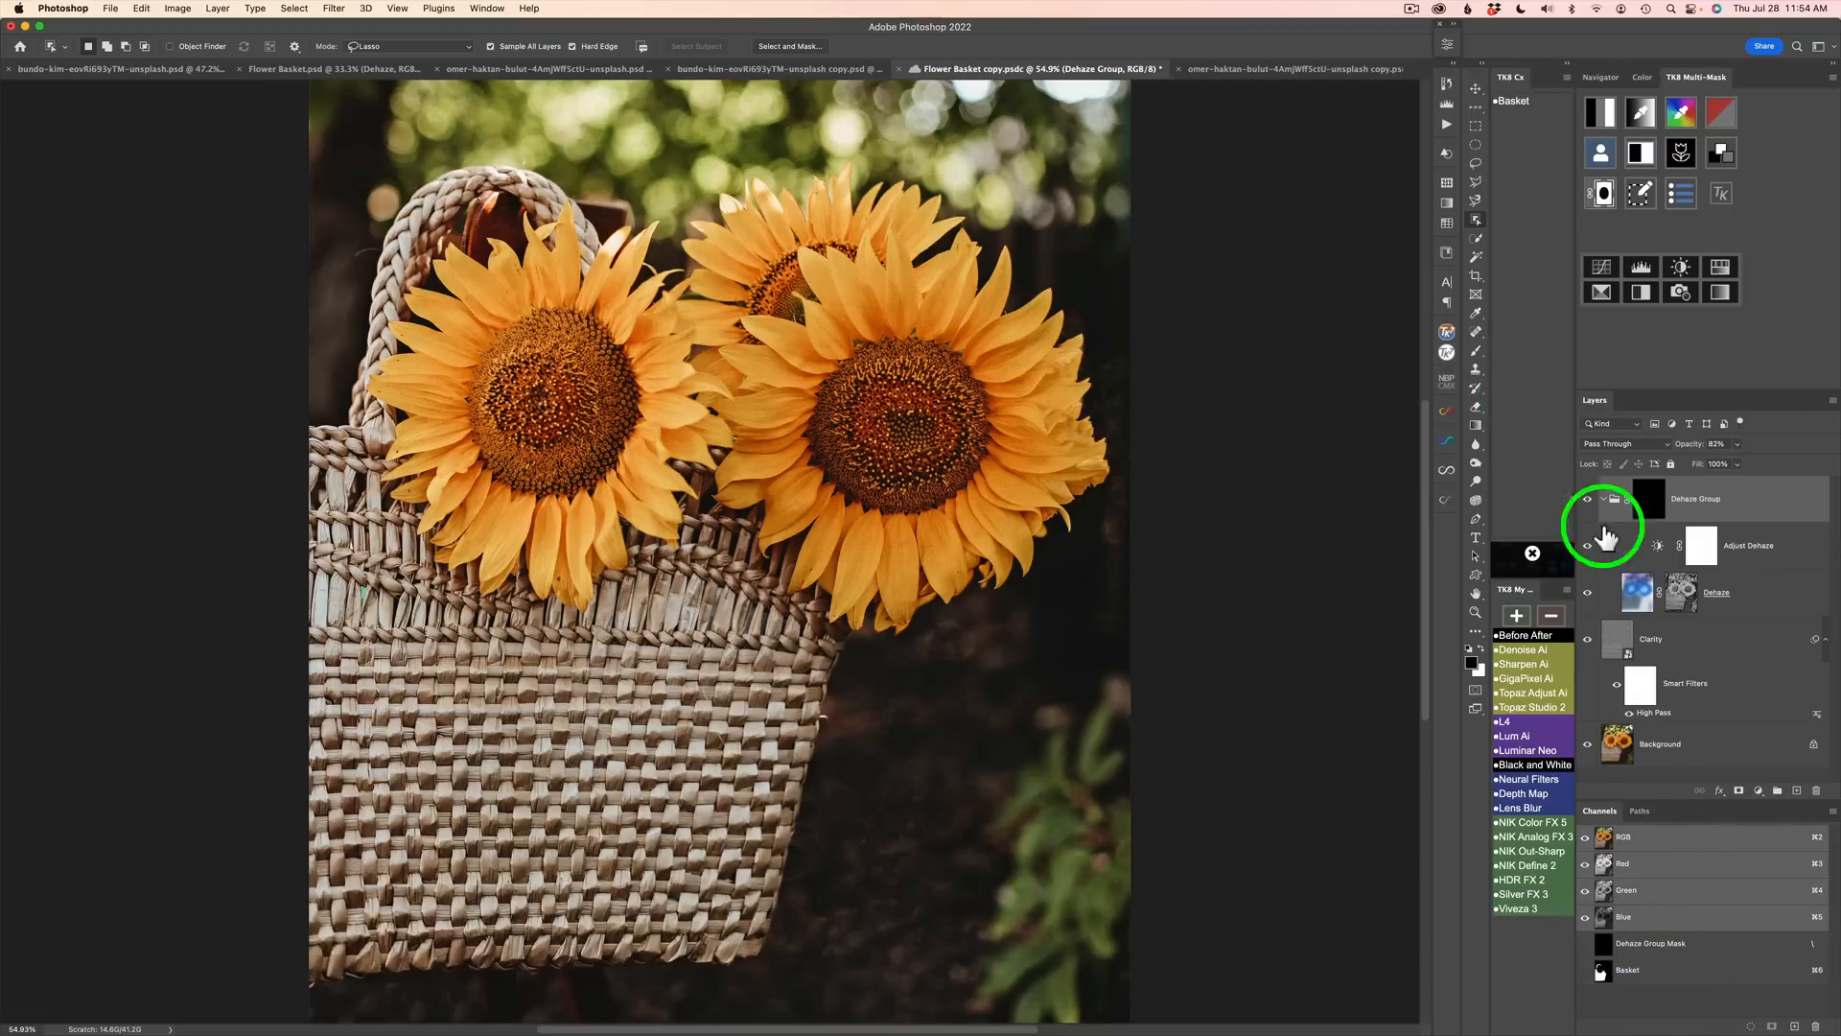
click(1516, 103)
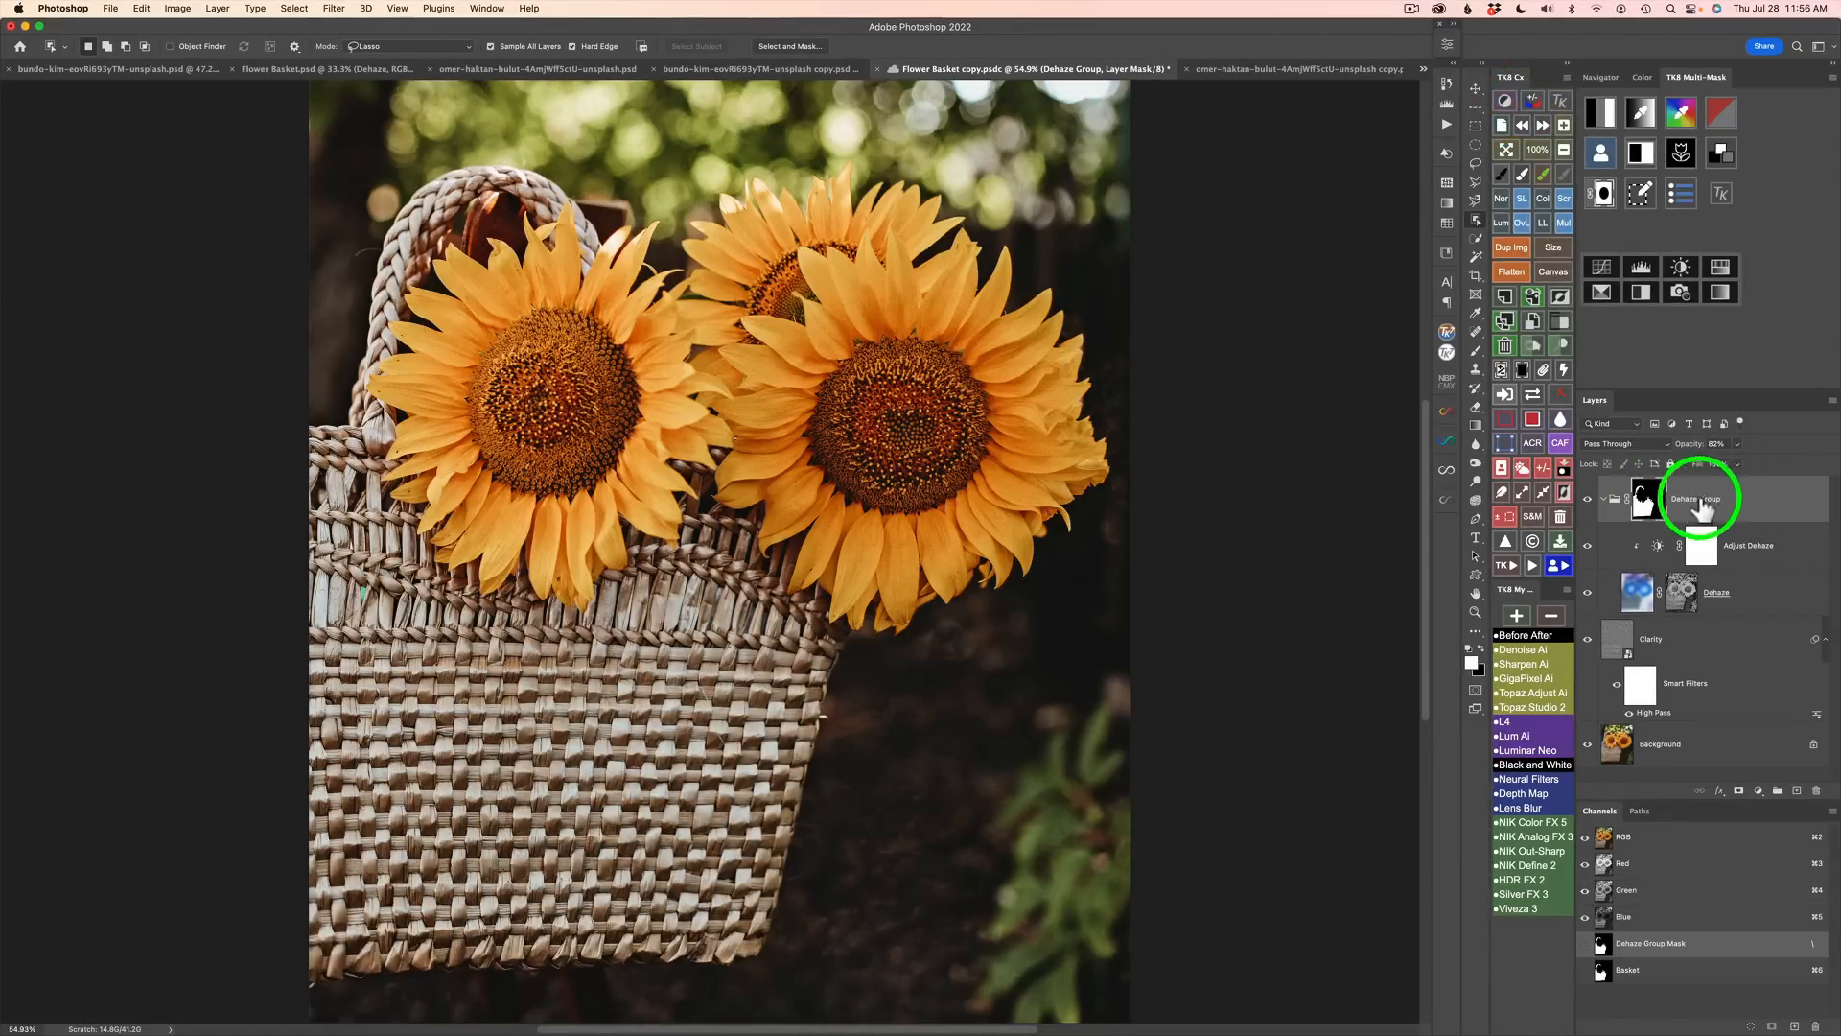
click(1589, 500)
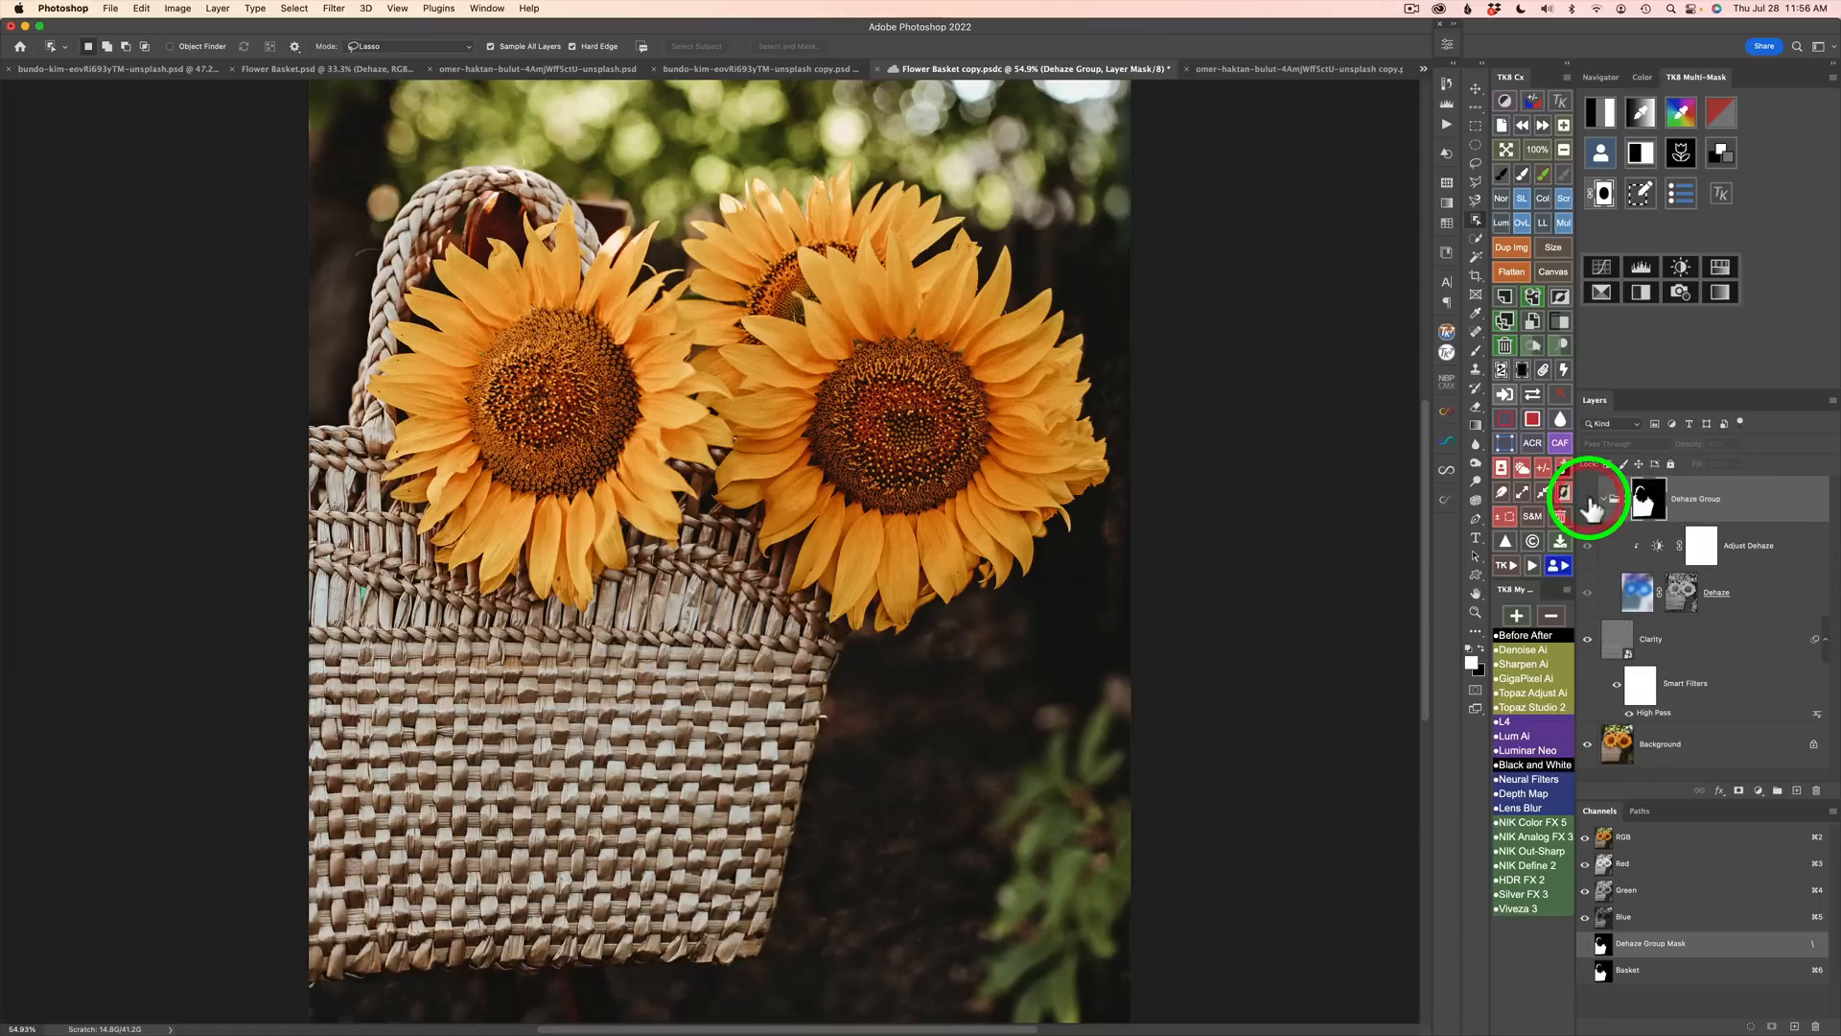
click(1589, 501)
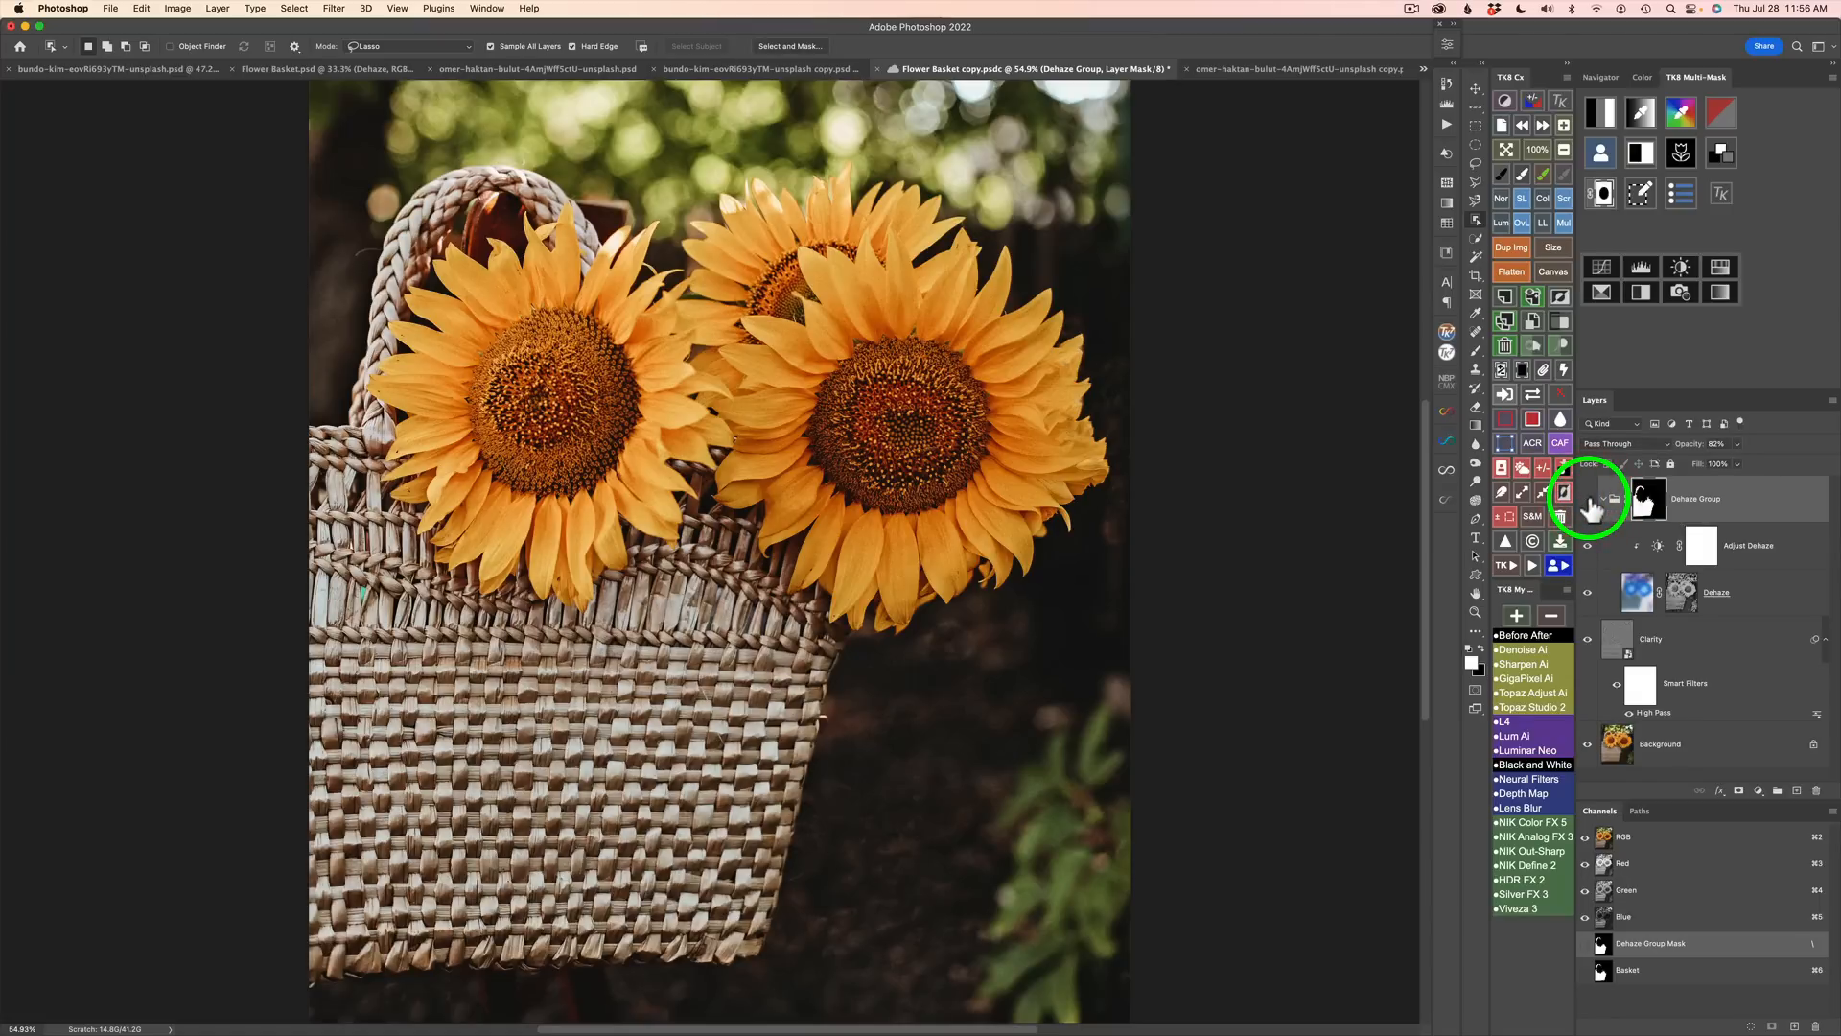
click(1589, 500)
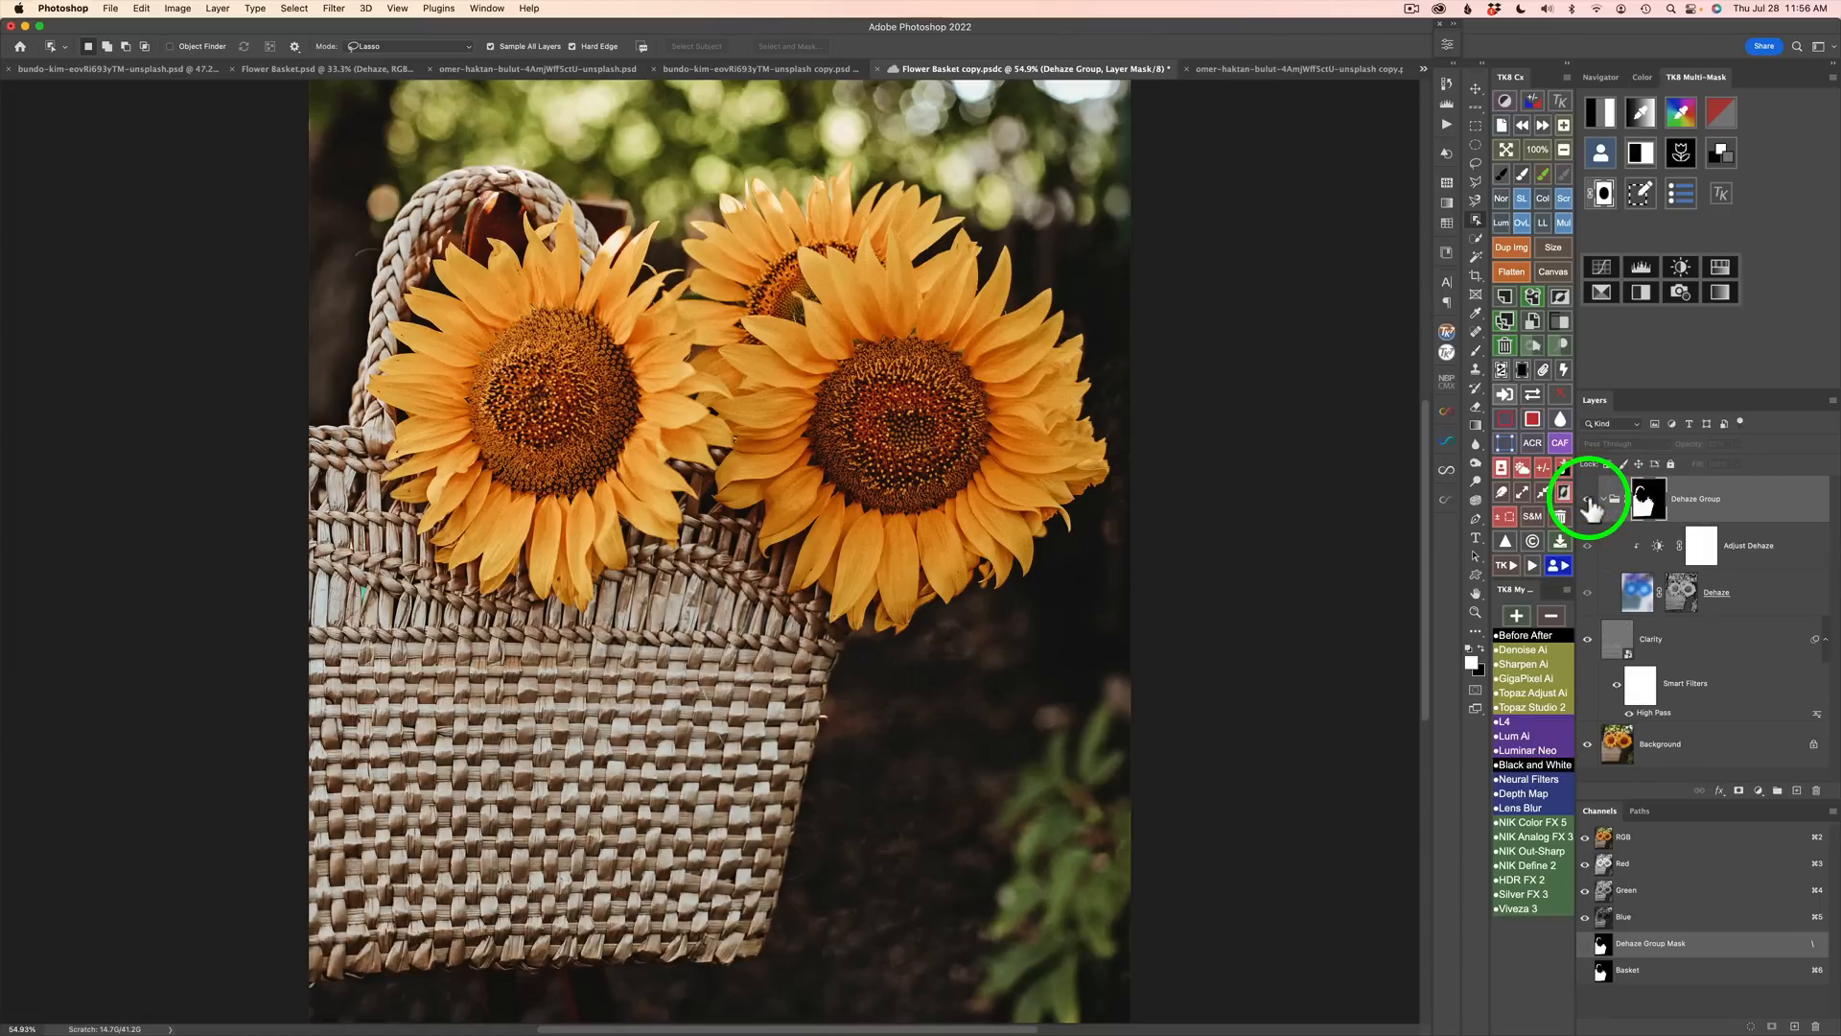
click(1589, 501)
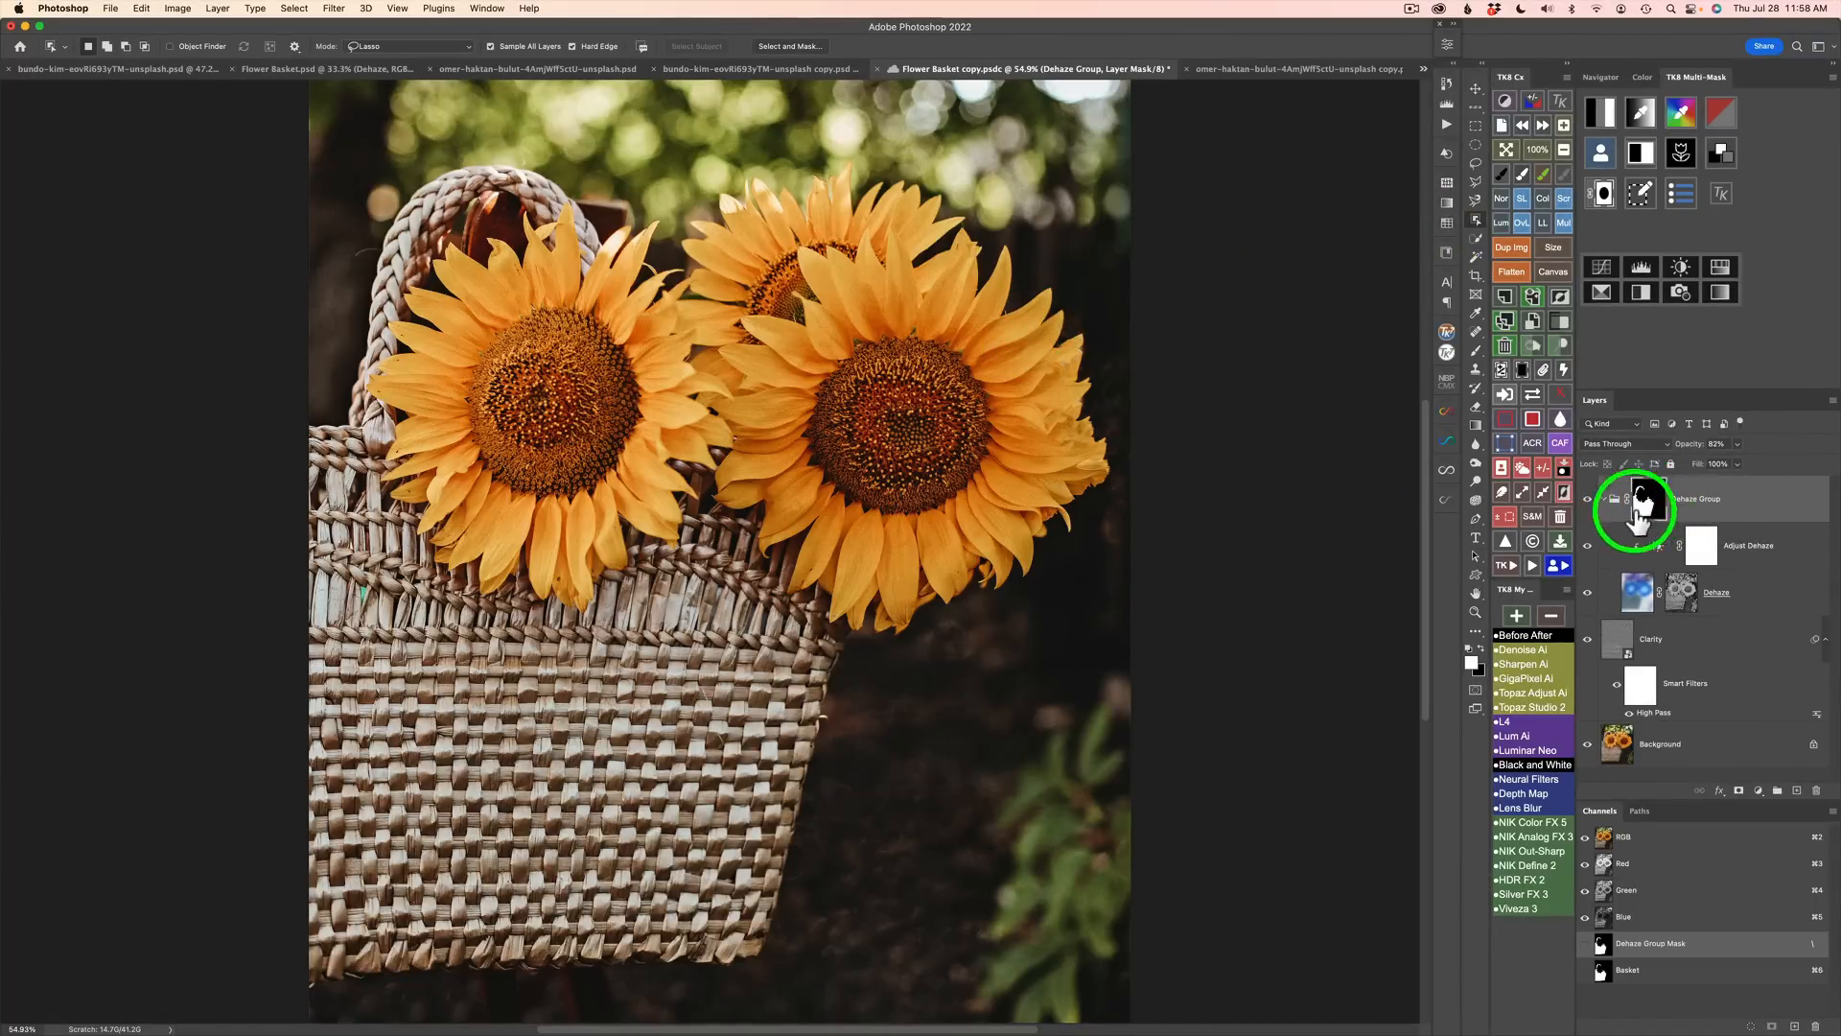
mouse_move(672, 344)
mouse_down()
mouse_move(518, 313)
mouse_move(461, 411)
mouse_move(540, 484)
mouse_move(629, 362)
mouse_move(493, 390)
mouse_move(588, 485)
mouse_move(728, 455)
mouse_move(854, 346)
mouse_move(810, 403)
mouse_move(864, 498)
mouse_move(977, 470)
mouse_move(941, 337)
mouse_move(826, 386)
mouse_move(786, 501)
mouse_move(795, 464)
mouse_up()
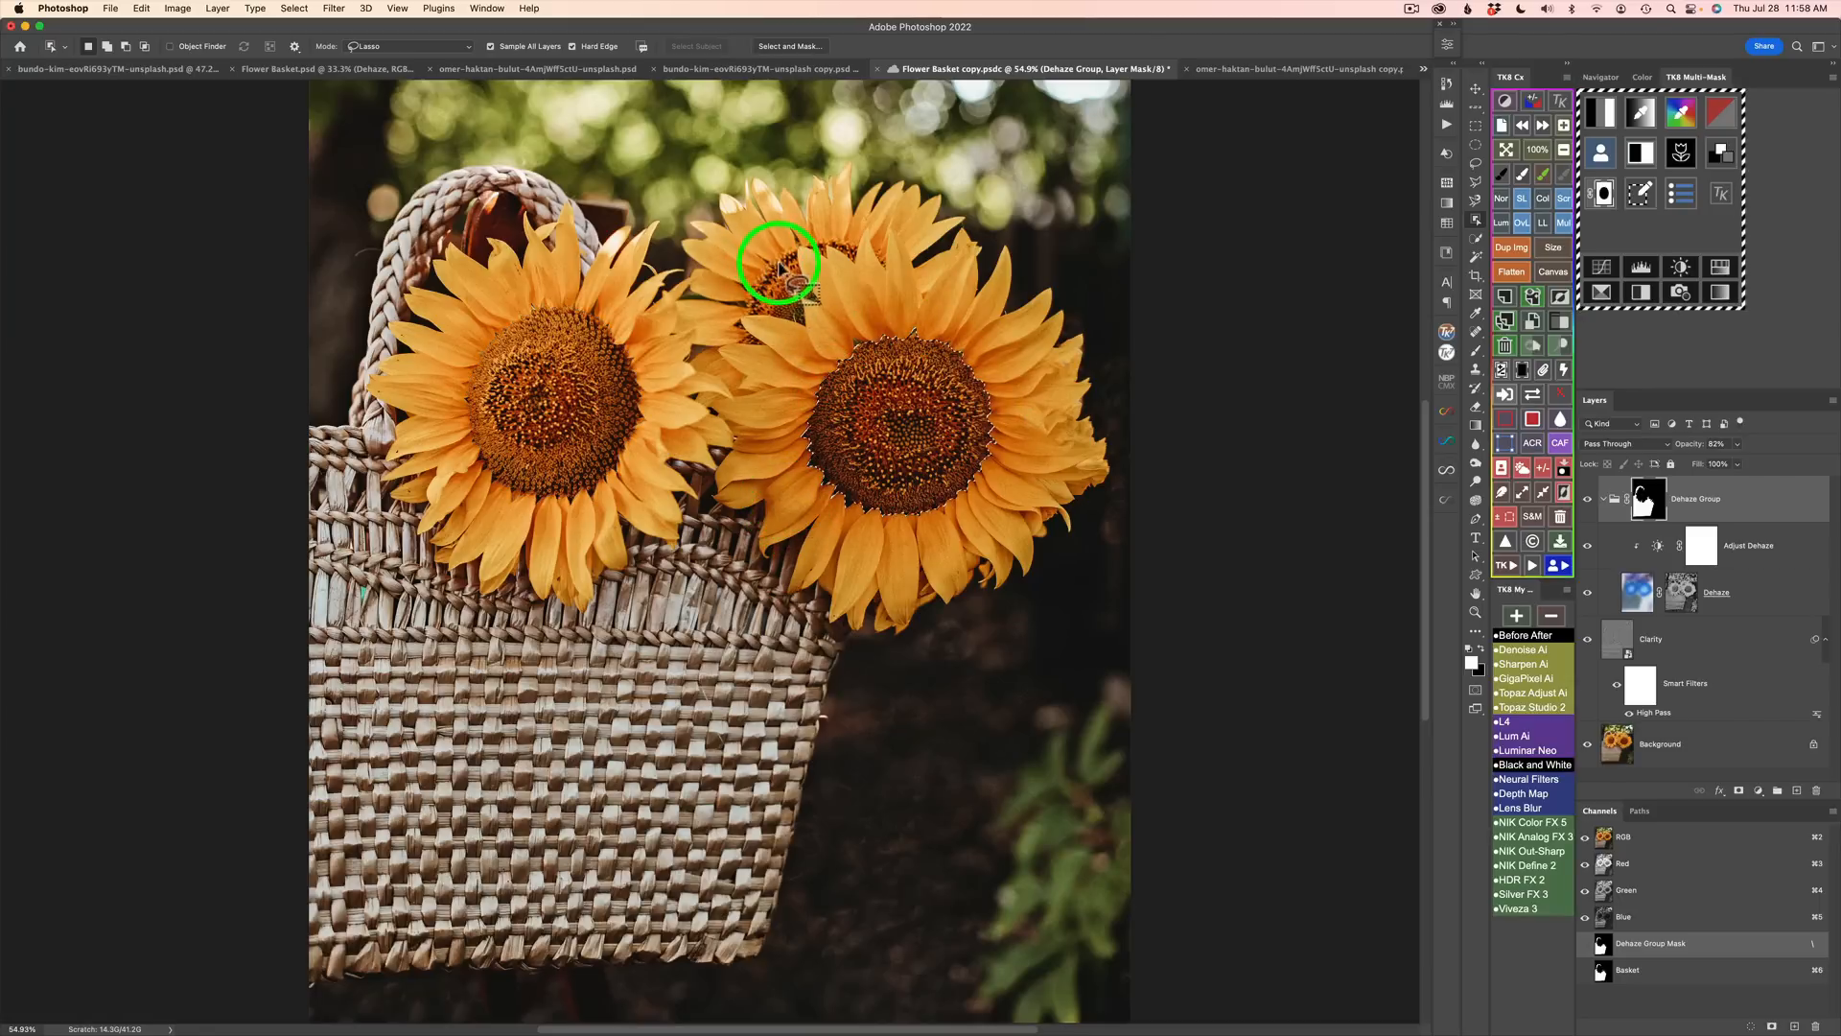
drag(745, 309, 746, 345)
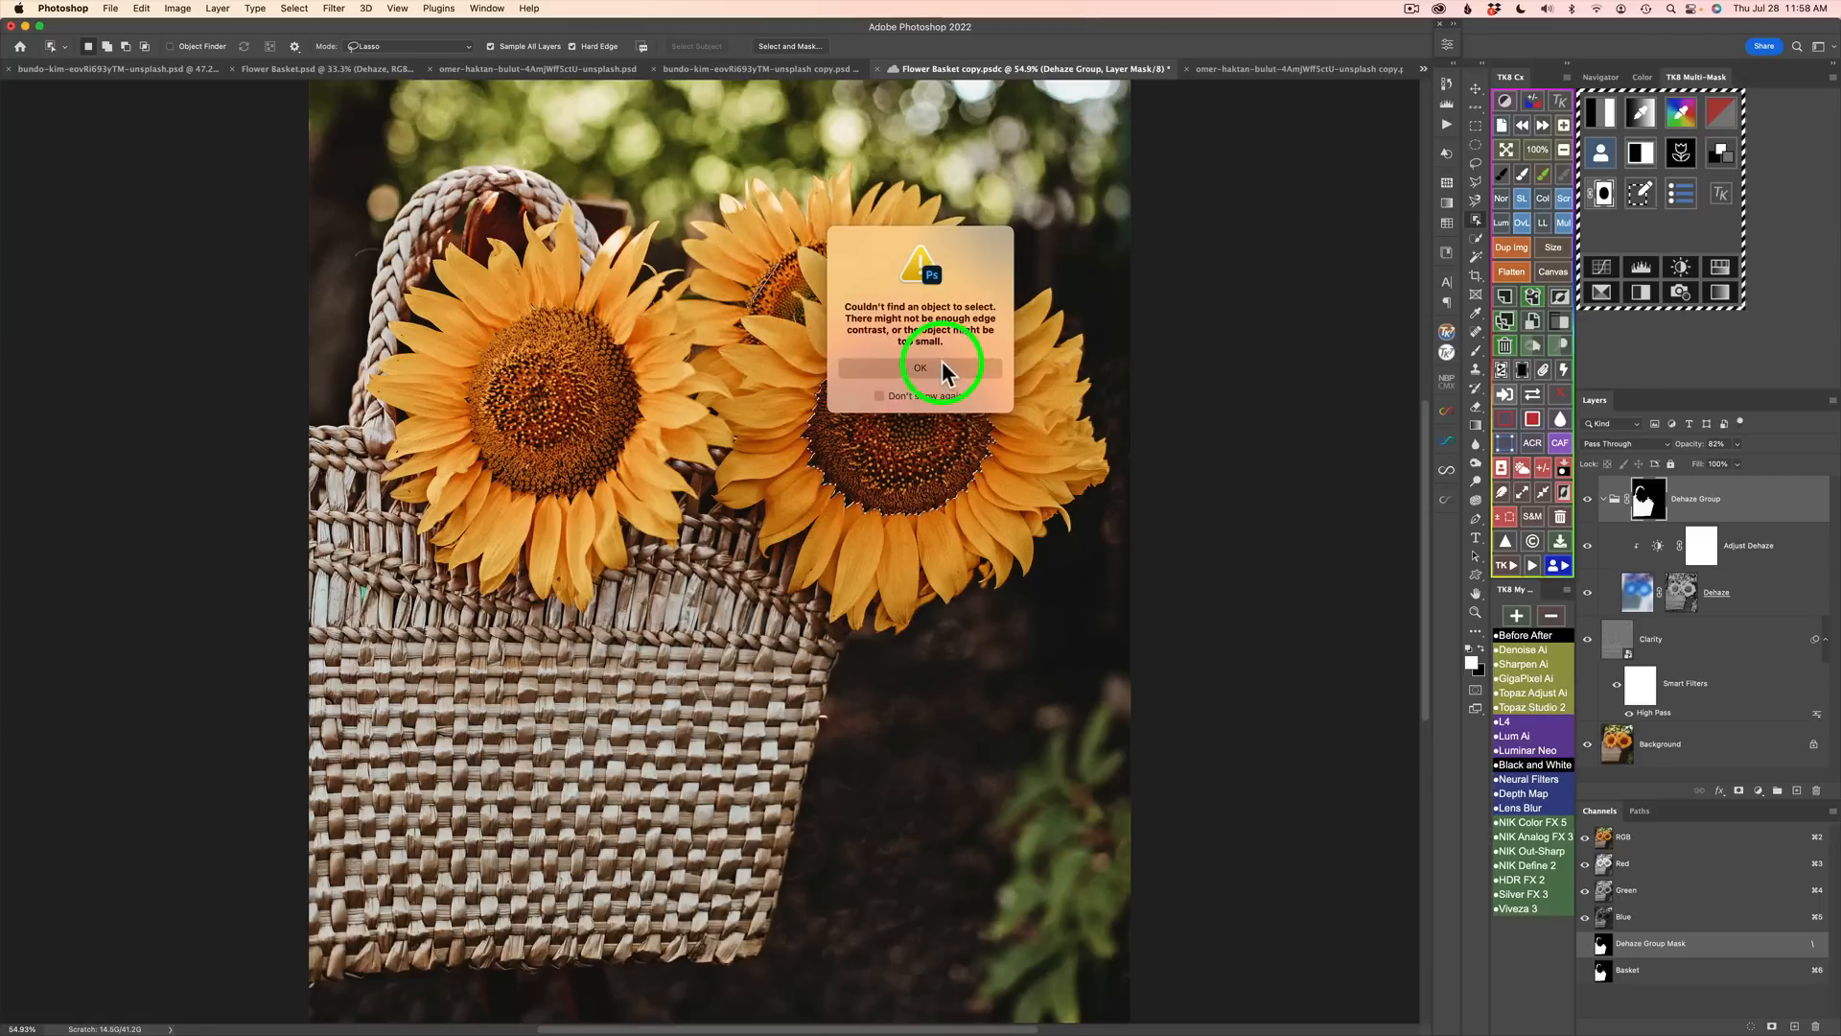
click(944, 365)
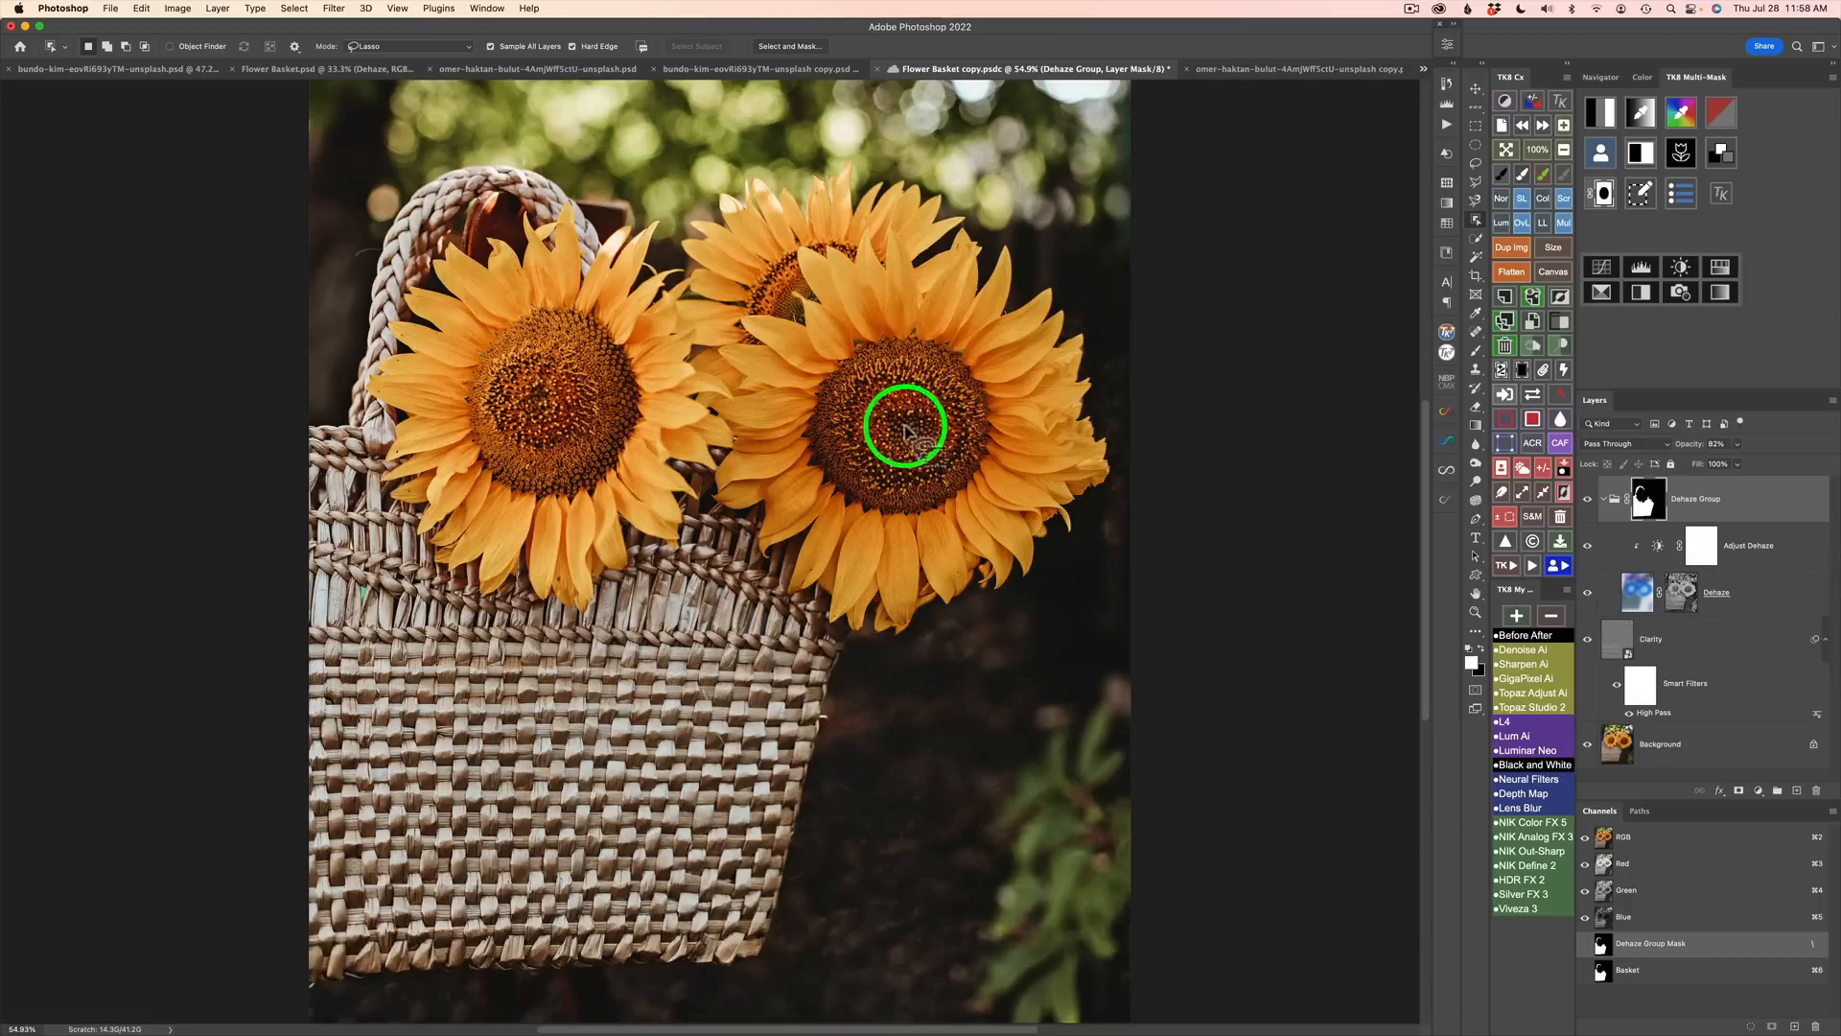
Step: Select the dark centres of all three sunflowers with Object Selection in Lasso mode, subtracting the excess area at the back flower
mouse_move(859, 356)
mouse_down()
mouse_move(802, 416)
mouse_move(872, 496)
mouse_move(945, 493)
mouse_move(990, 430)
mouse_move(958, 366)
mouse_move(879, 353)
mouse_move(842, 405)
mouse_move(843, 444)
mouse_up()
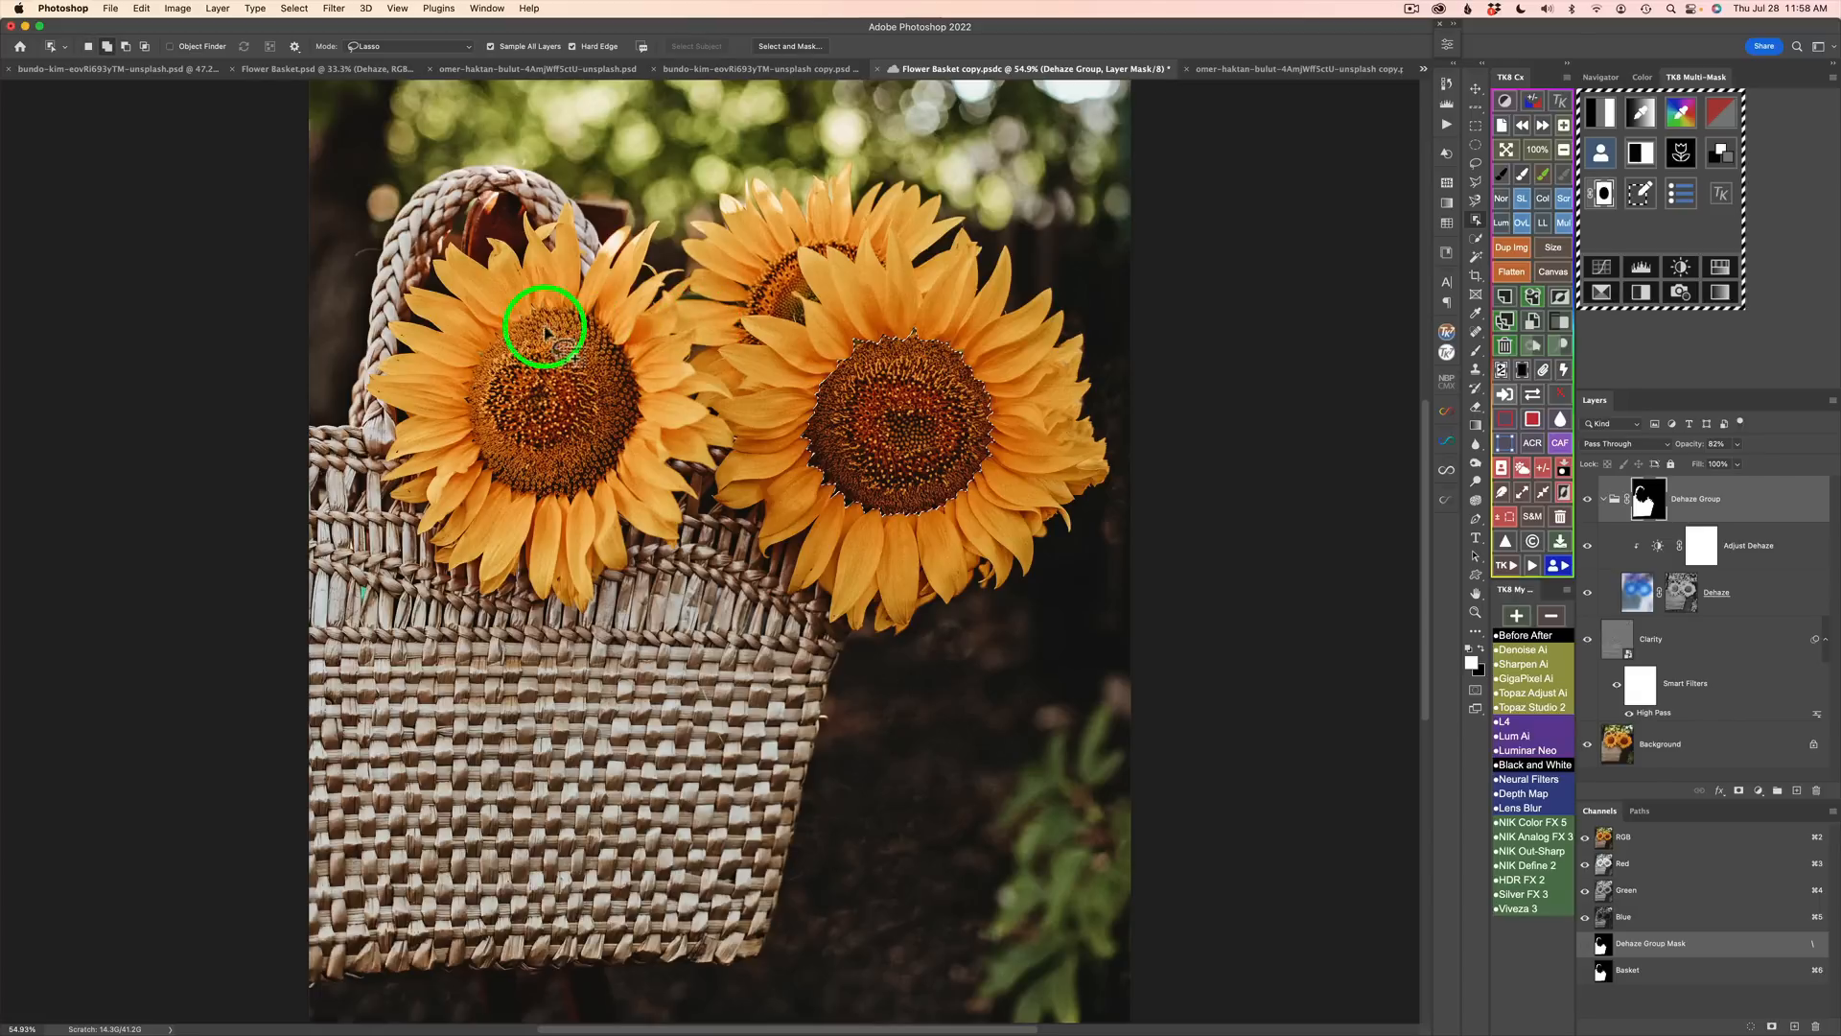
mouse_move(545, 329)
mouse_down()
mouse_move(498, 349)
mouse_move(476, 444)
mouse_move(547, 493)
mouse_move(624, 419)
mouse_move(596, 312)
mouse_move(504, 337)
mouse_up()
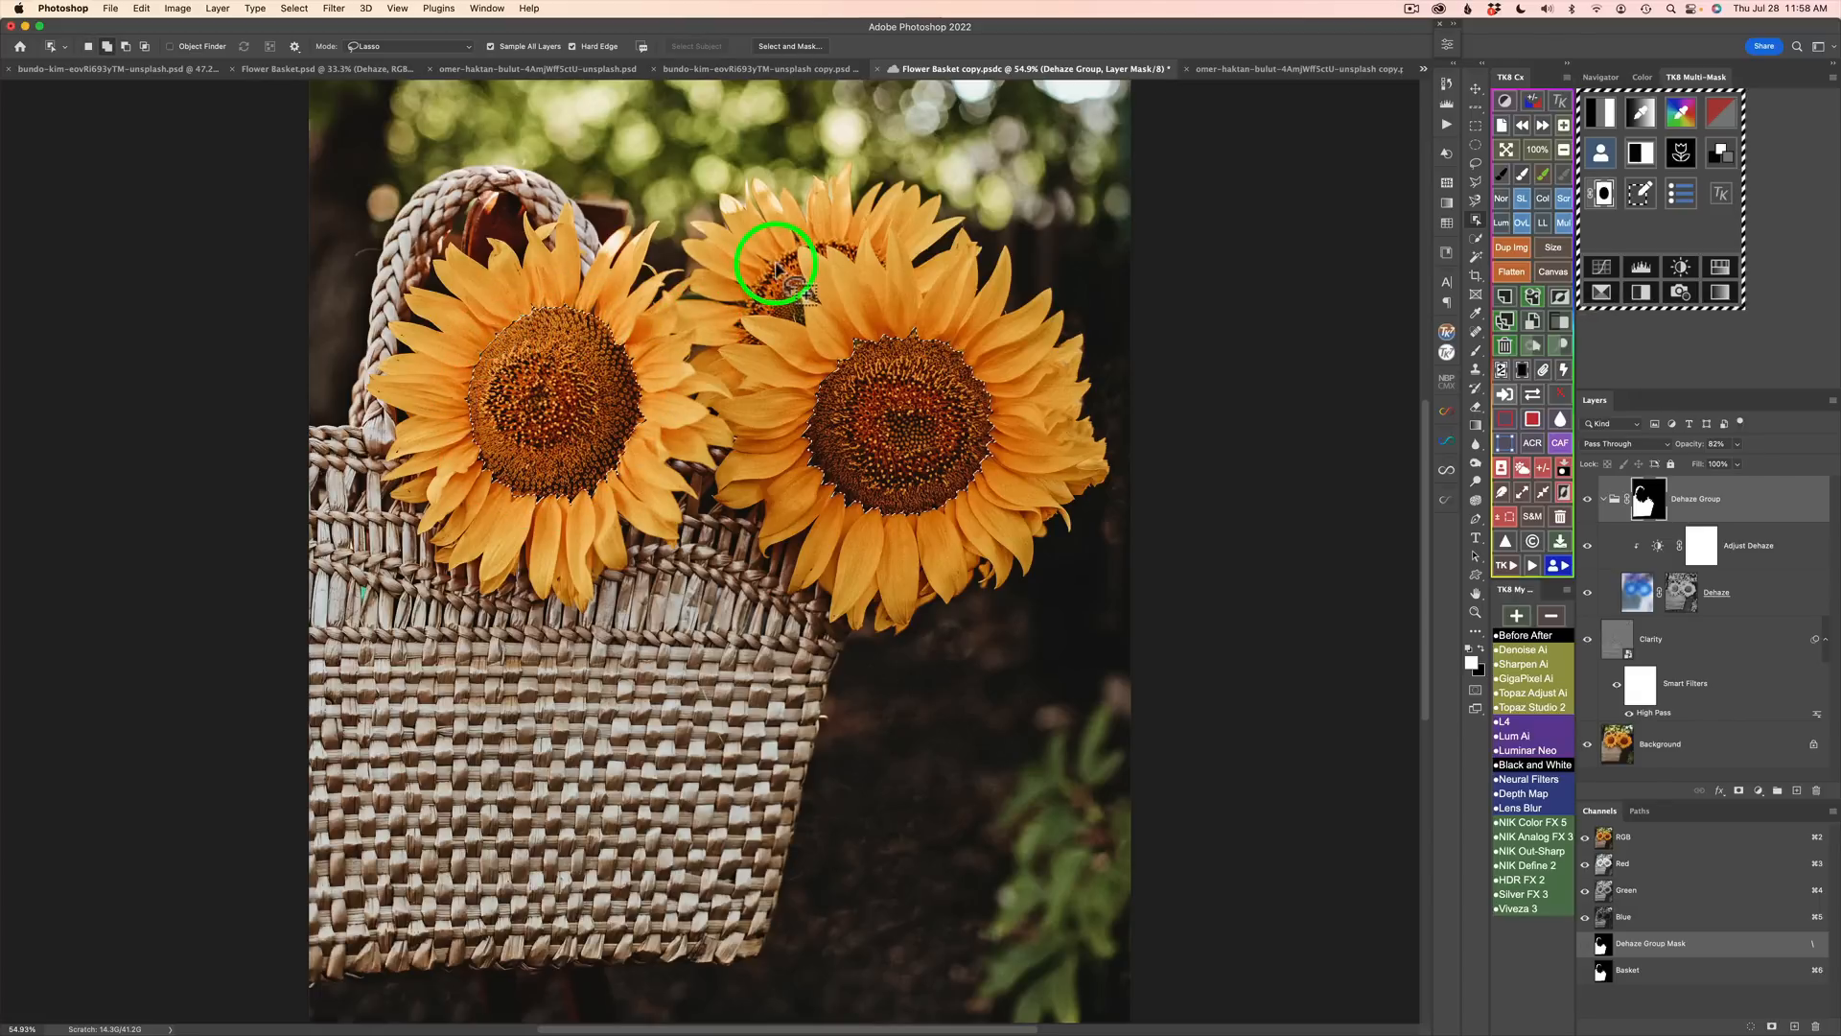
mouse_move(751, 305)
mouse_down()
mouse_move(801, 323)
mouse_move(804, 258)
mouse_move(748, 353)
mouse_up()
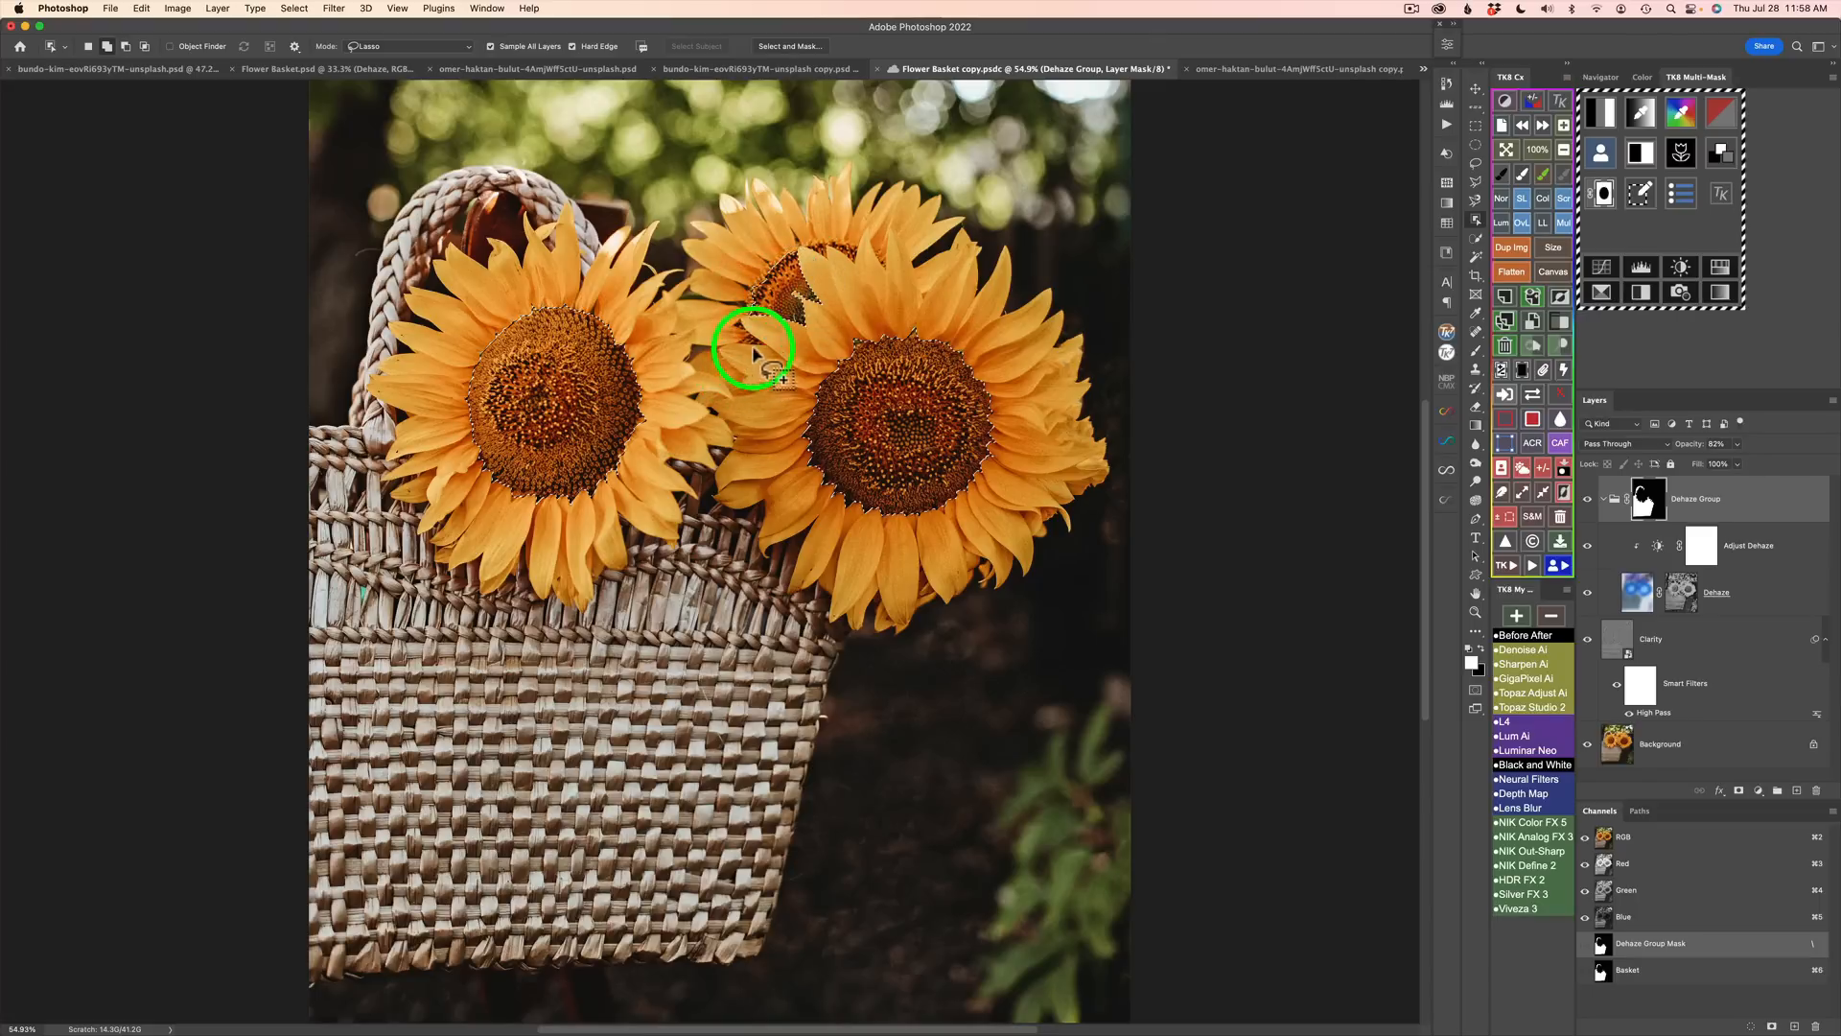
mouse_move(806, 263)
mouse_down()
mouse_move(855, 249)
mouse_move(804, 260)
mouse_up()
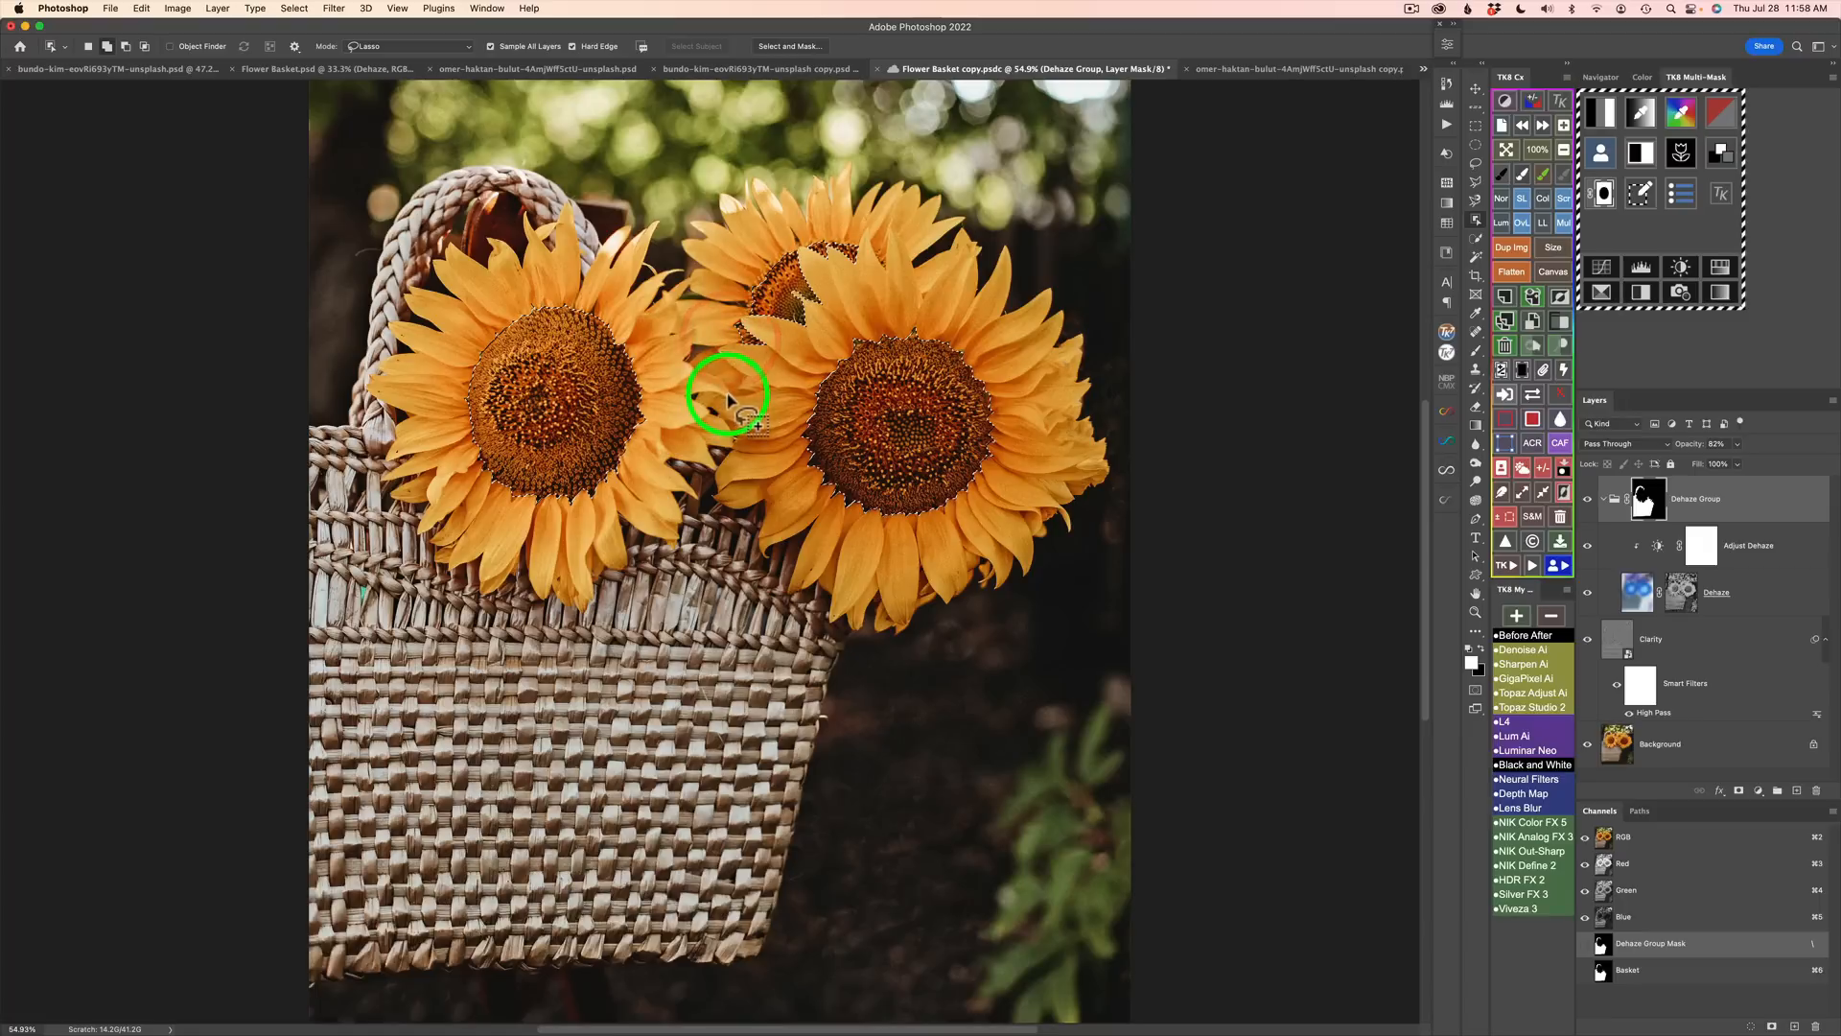
alt+click(746, 330)
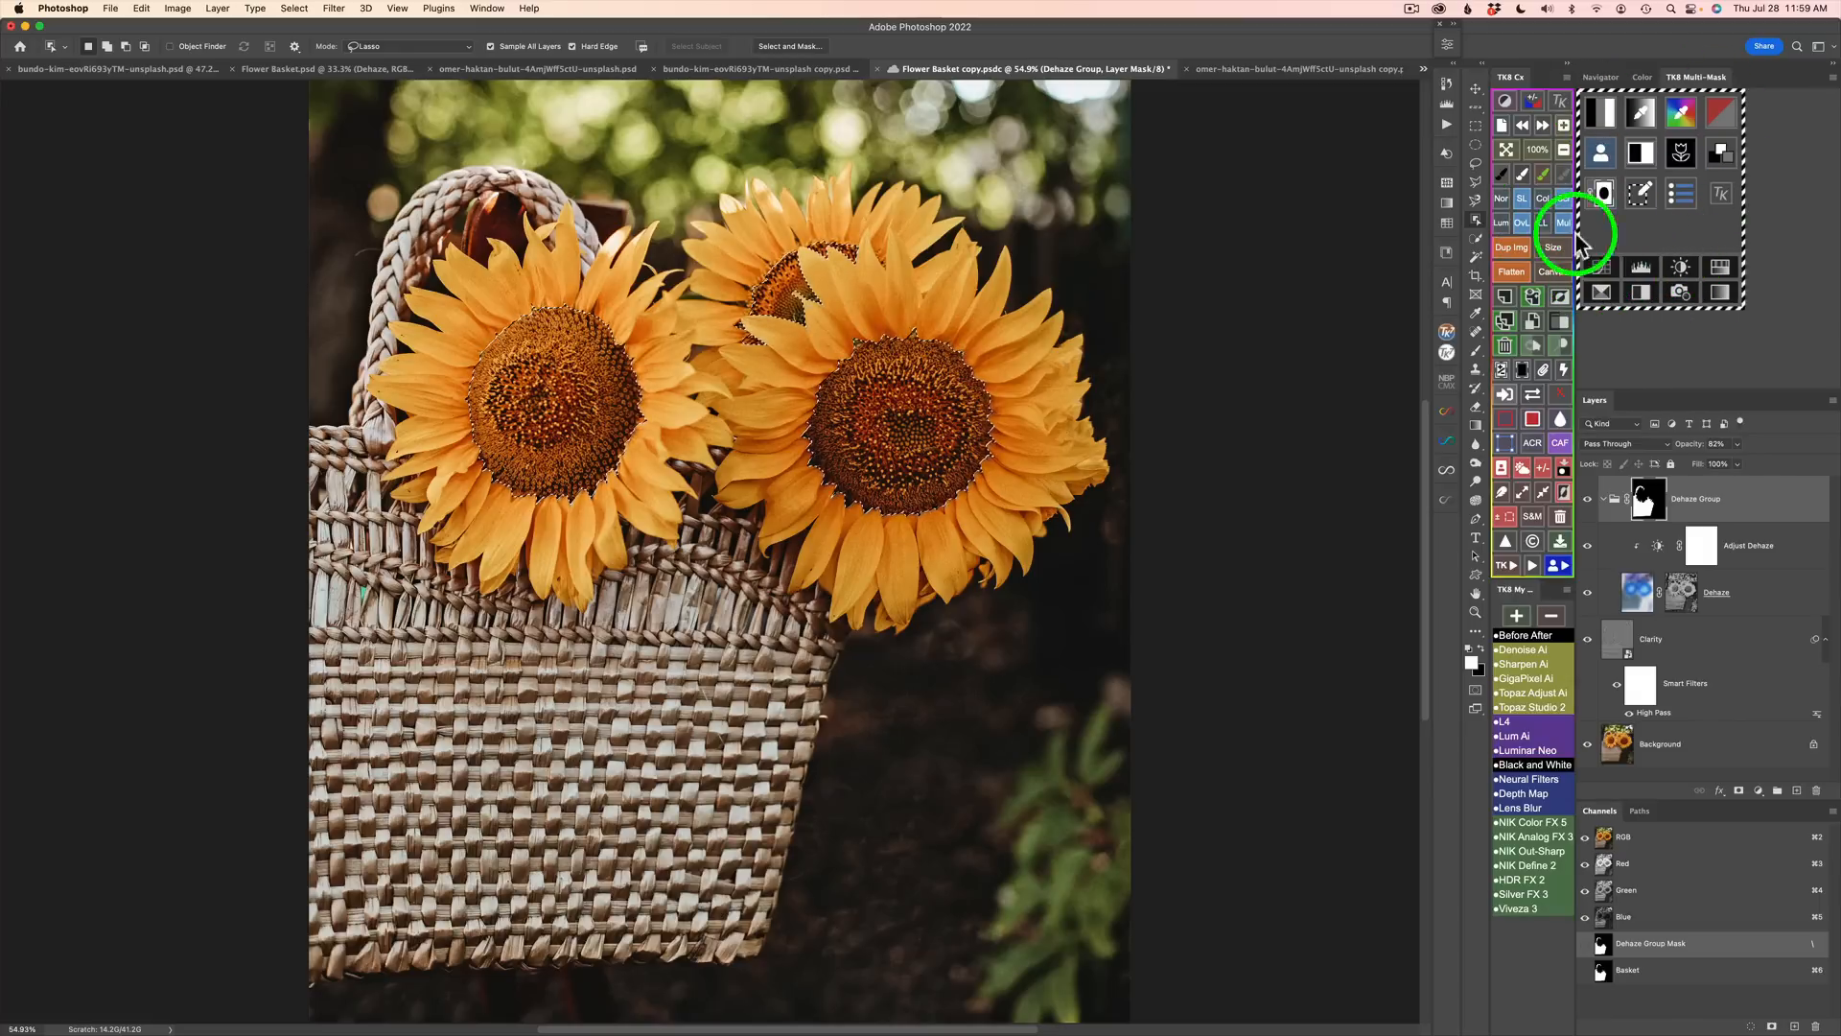
Step: Paint white at 50% brush opacity over the selected flower centres on the Dehaze Group's mask, and inspect the mask on its own
click(1522, 173)
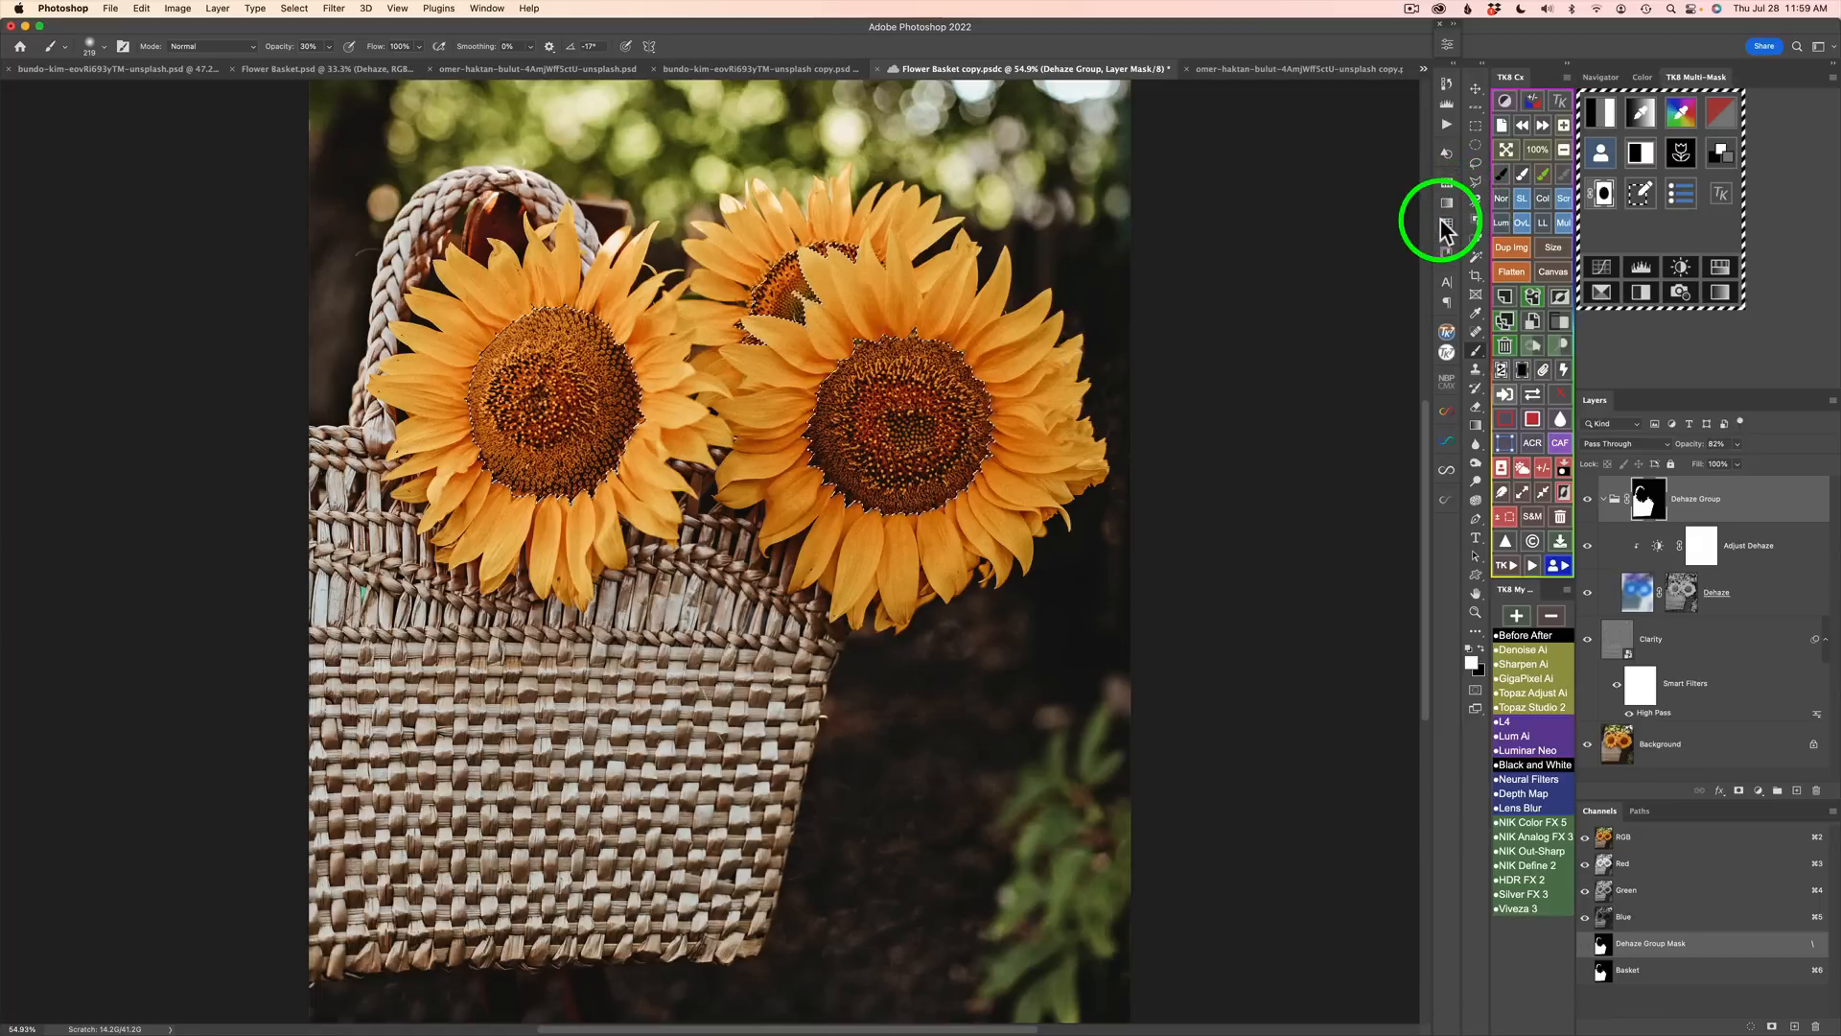
key(5)
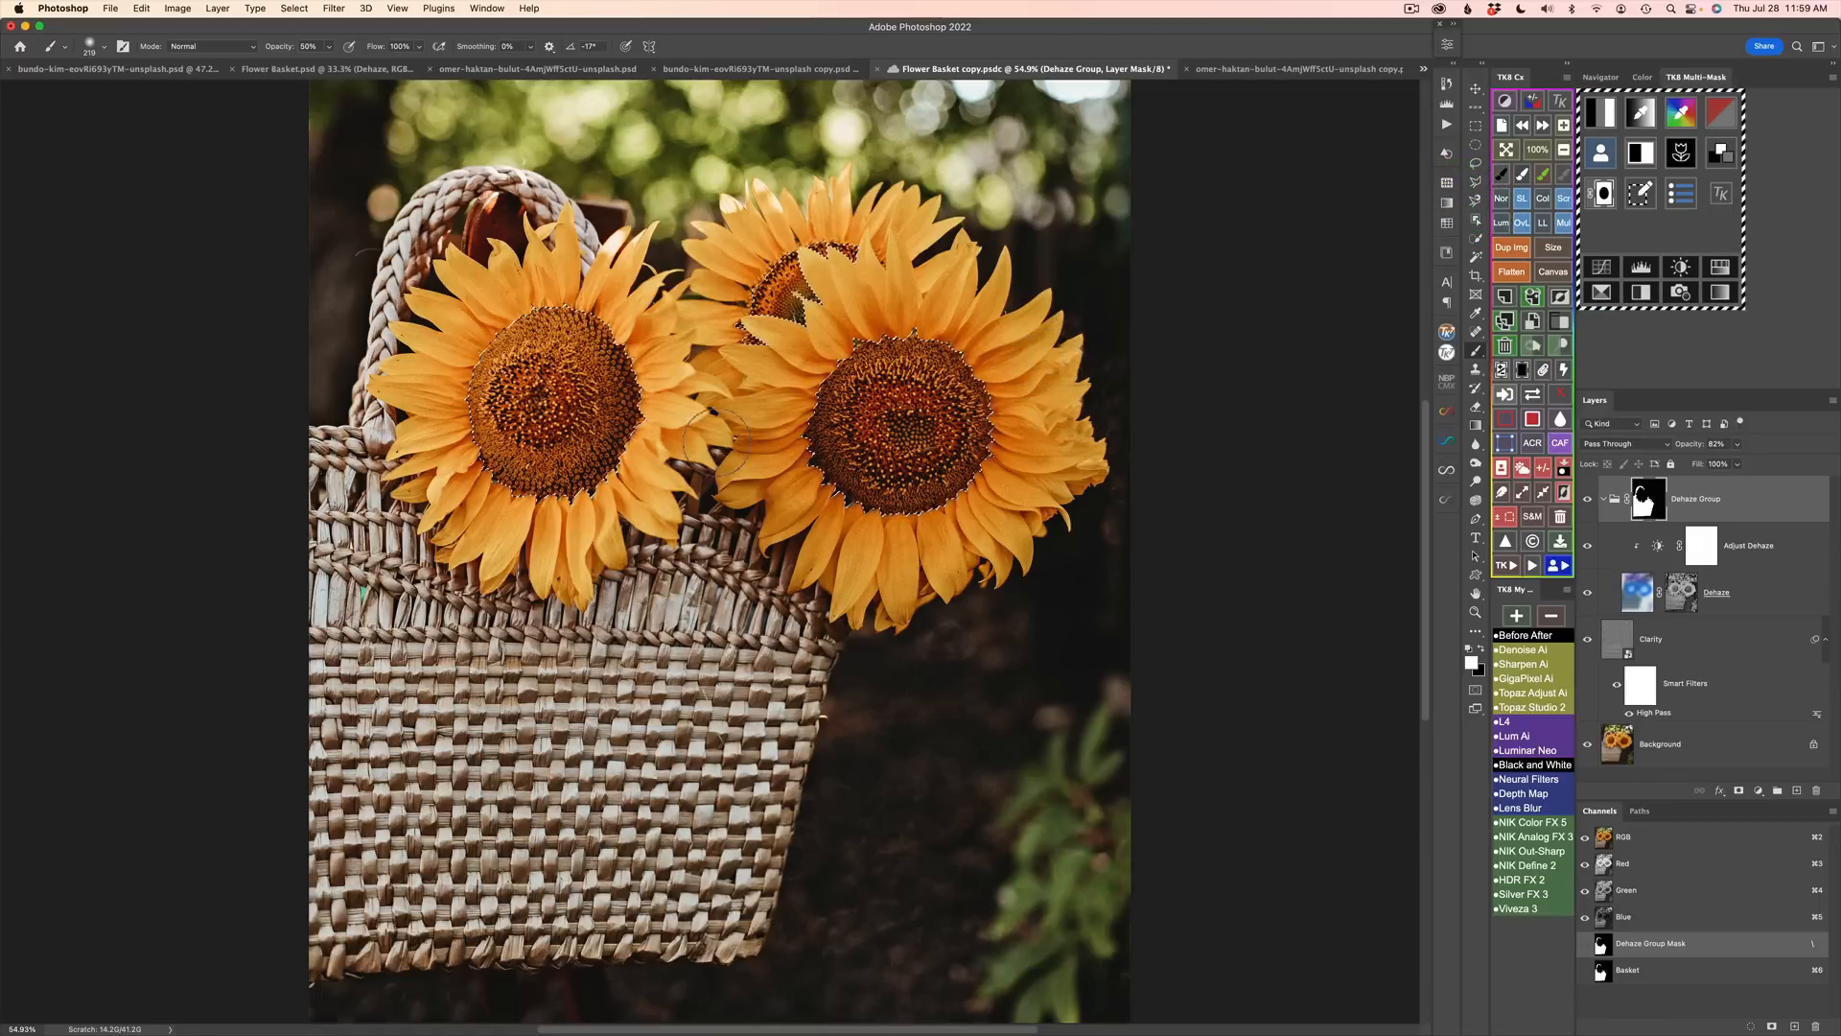
drag(554, 397, 731, 420)
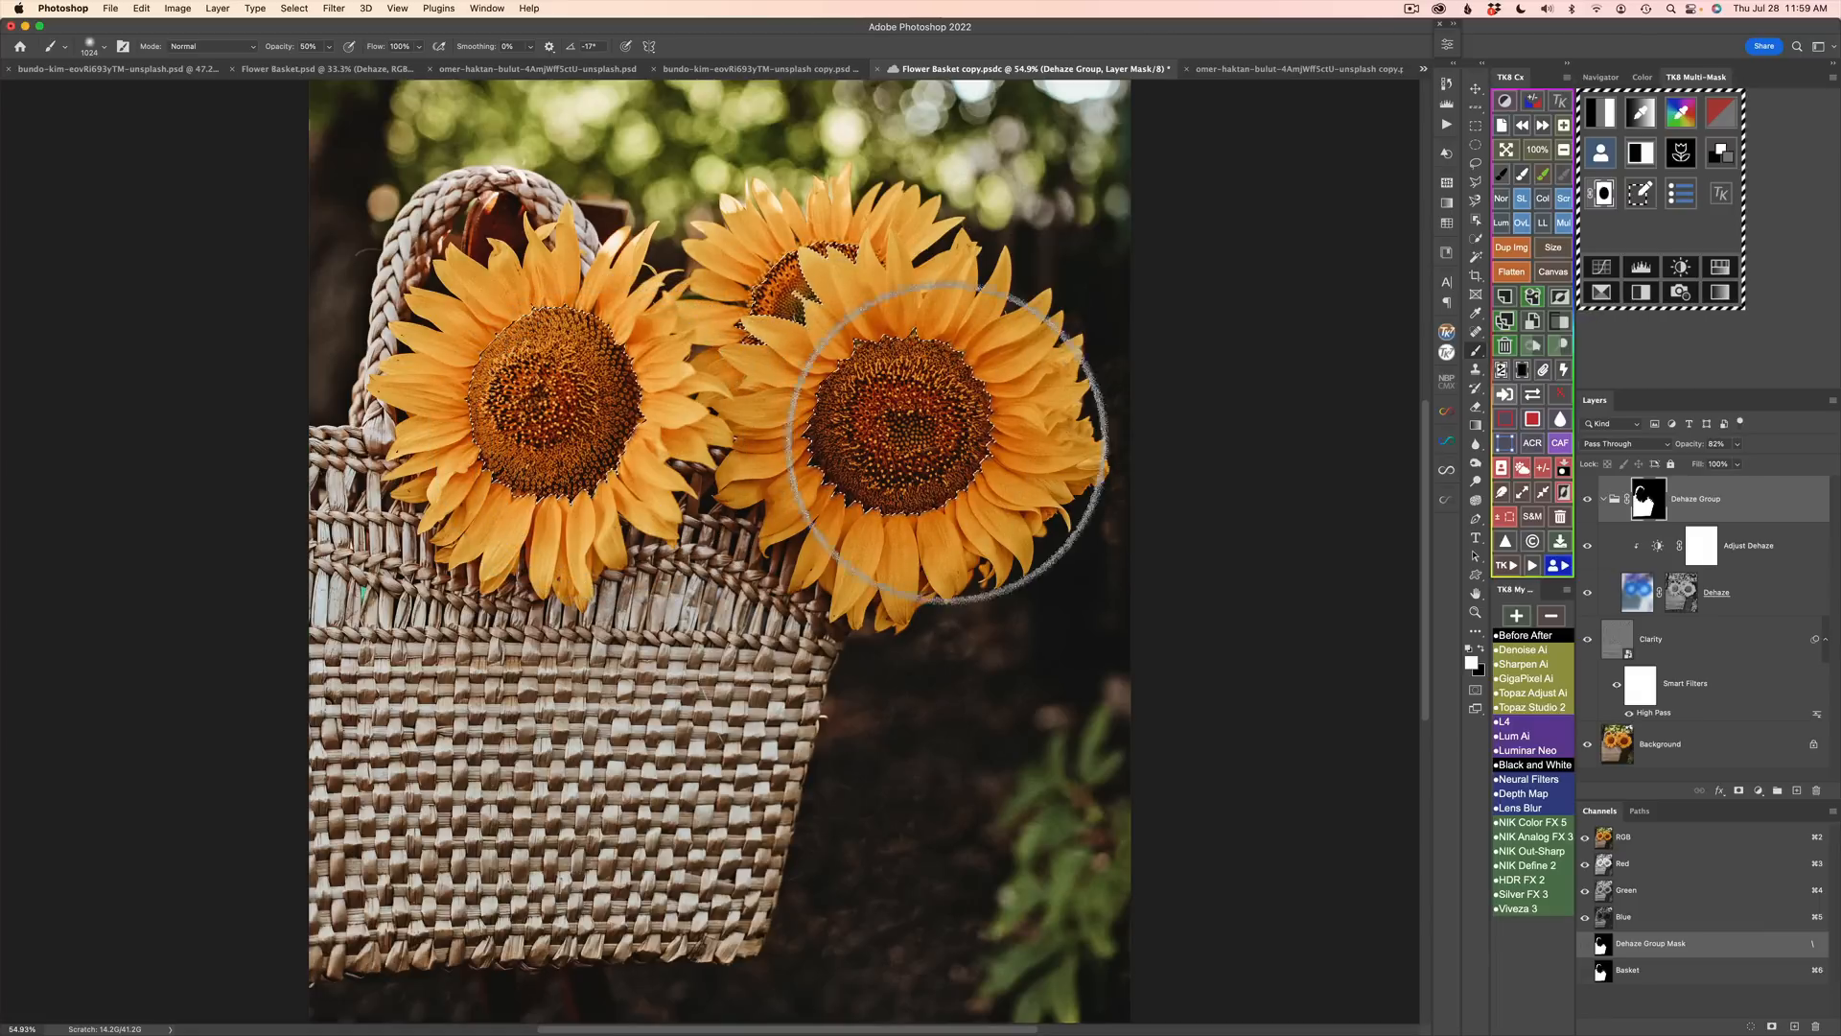
drag(856, 401, 816, 408)
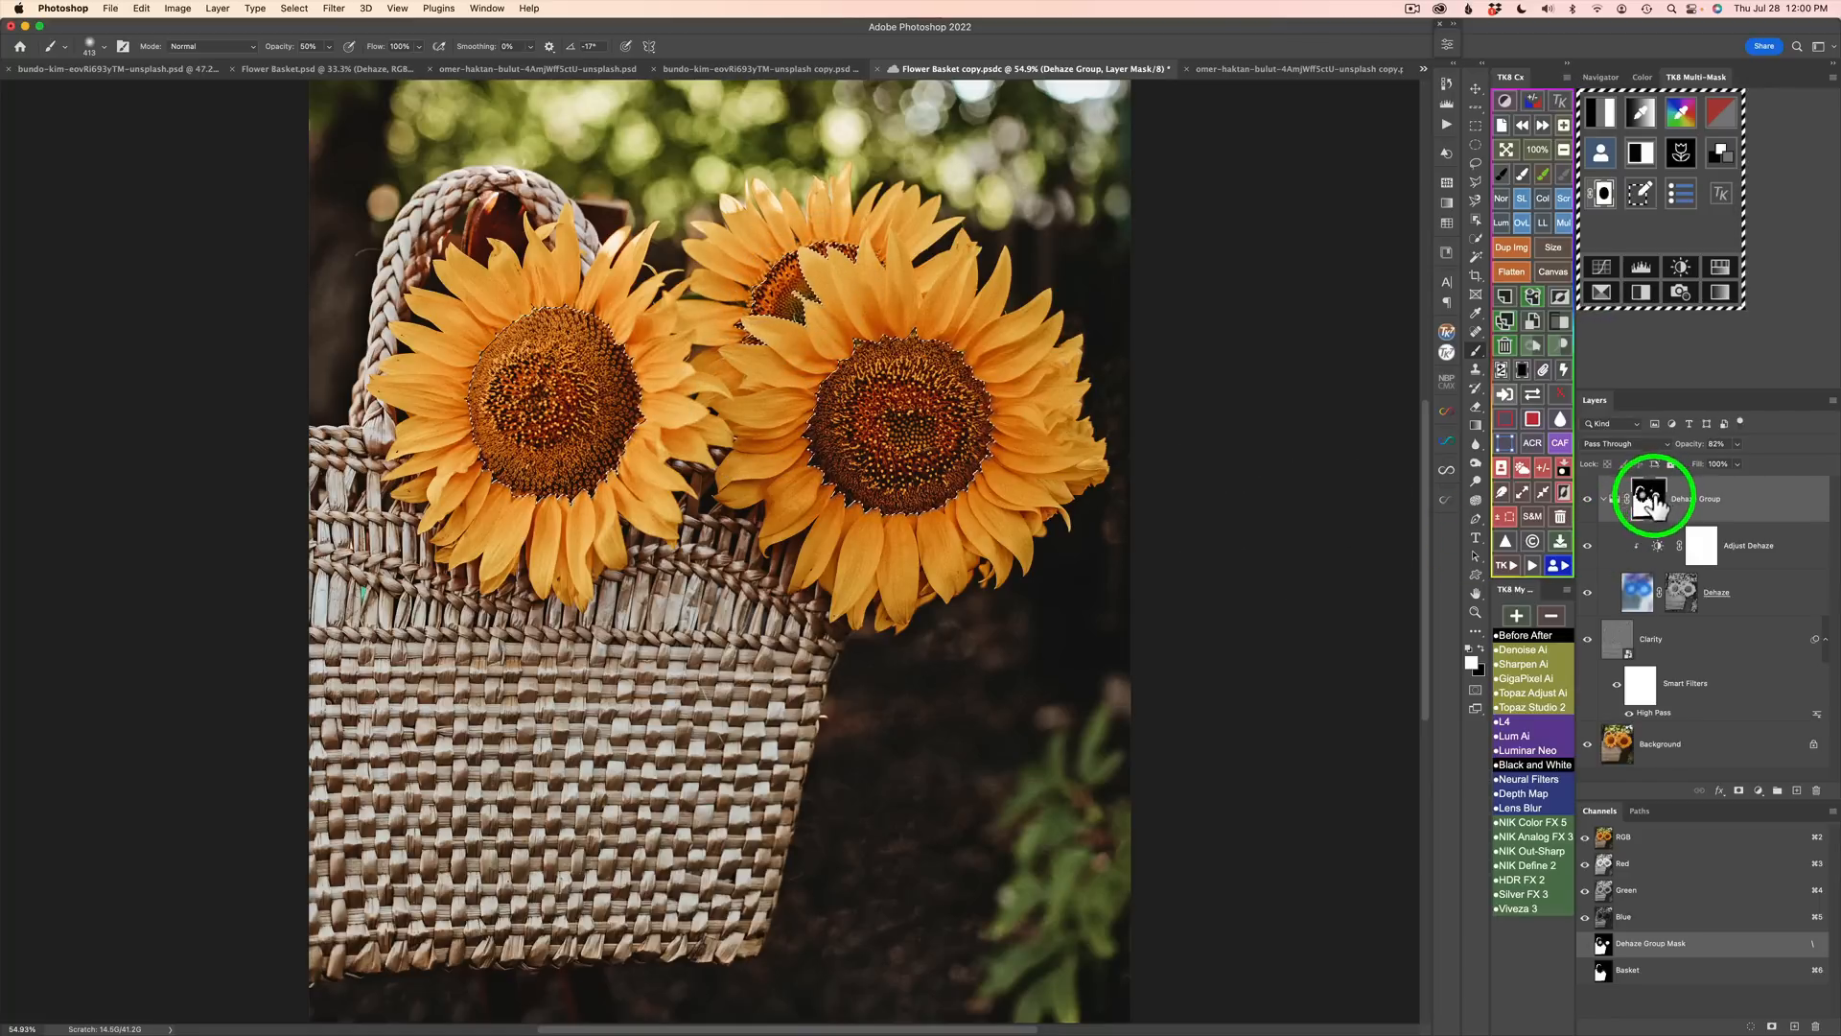
click(1534, 397)
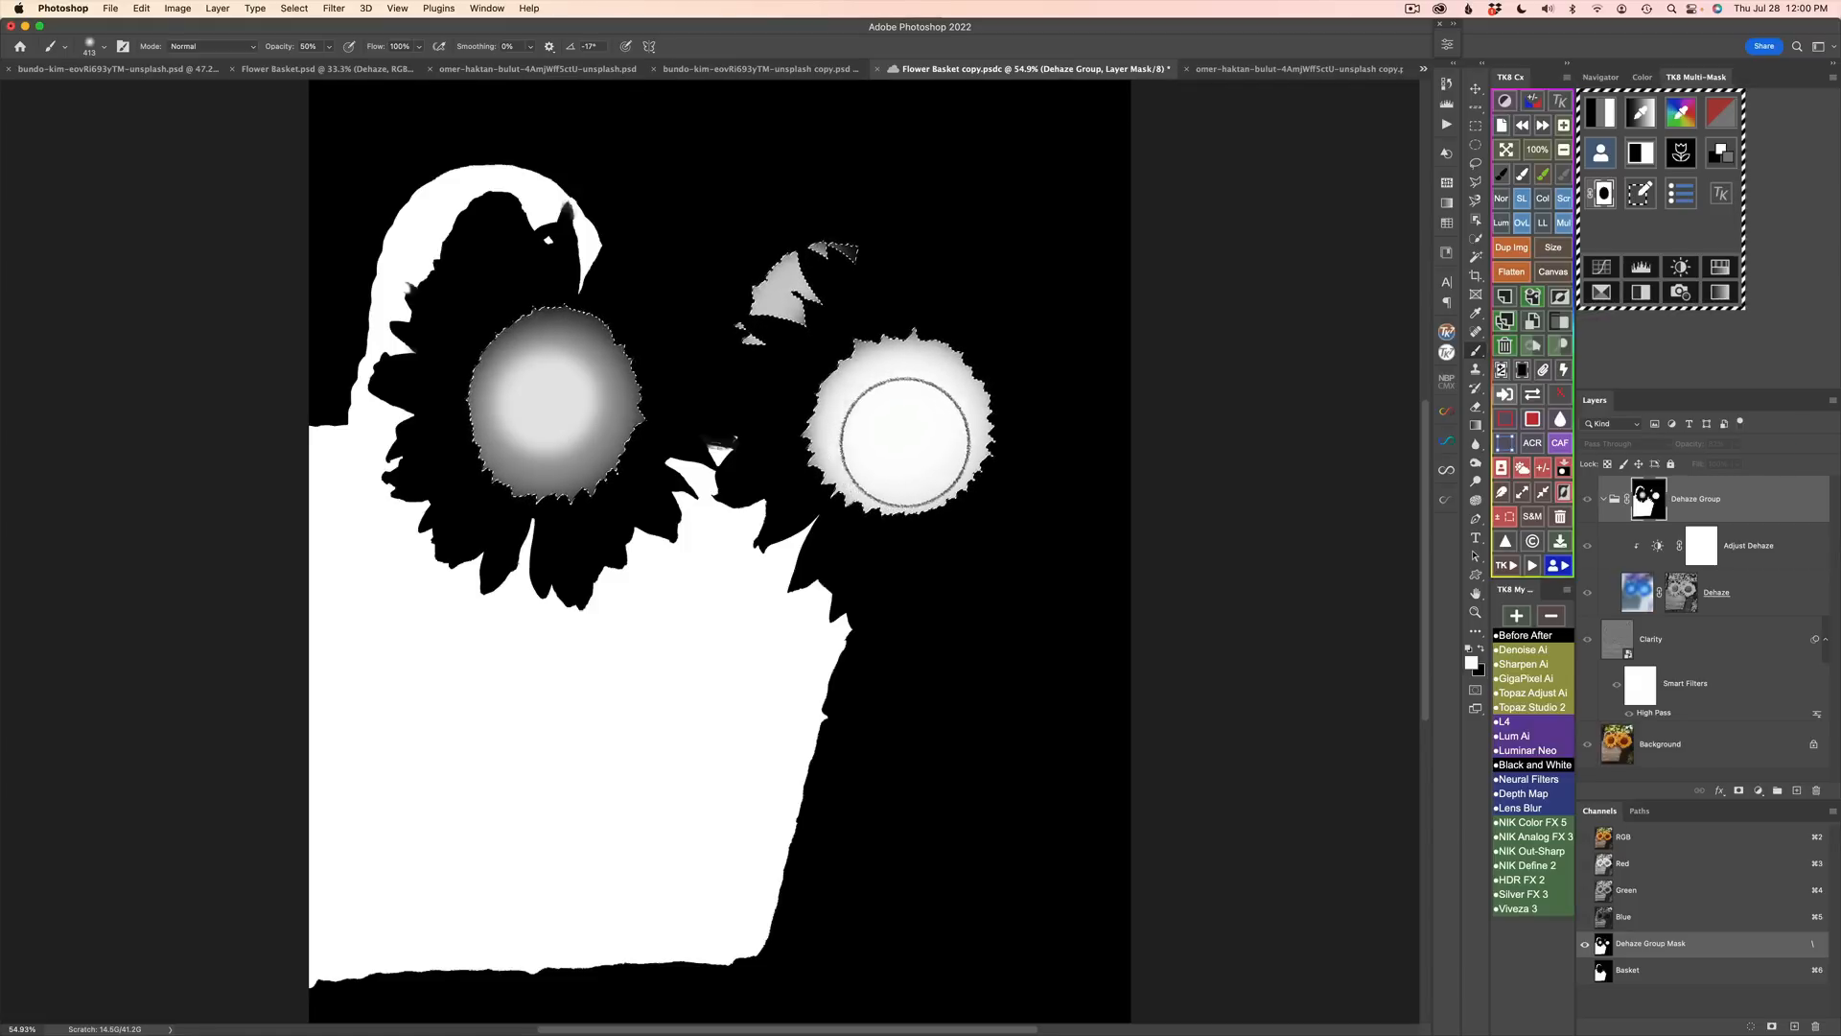
click(1533, 399)
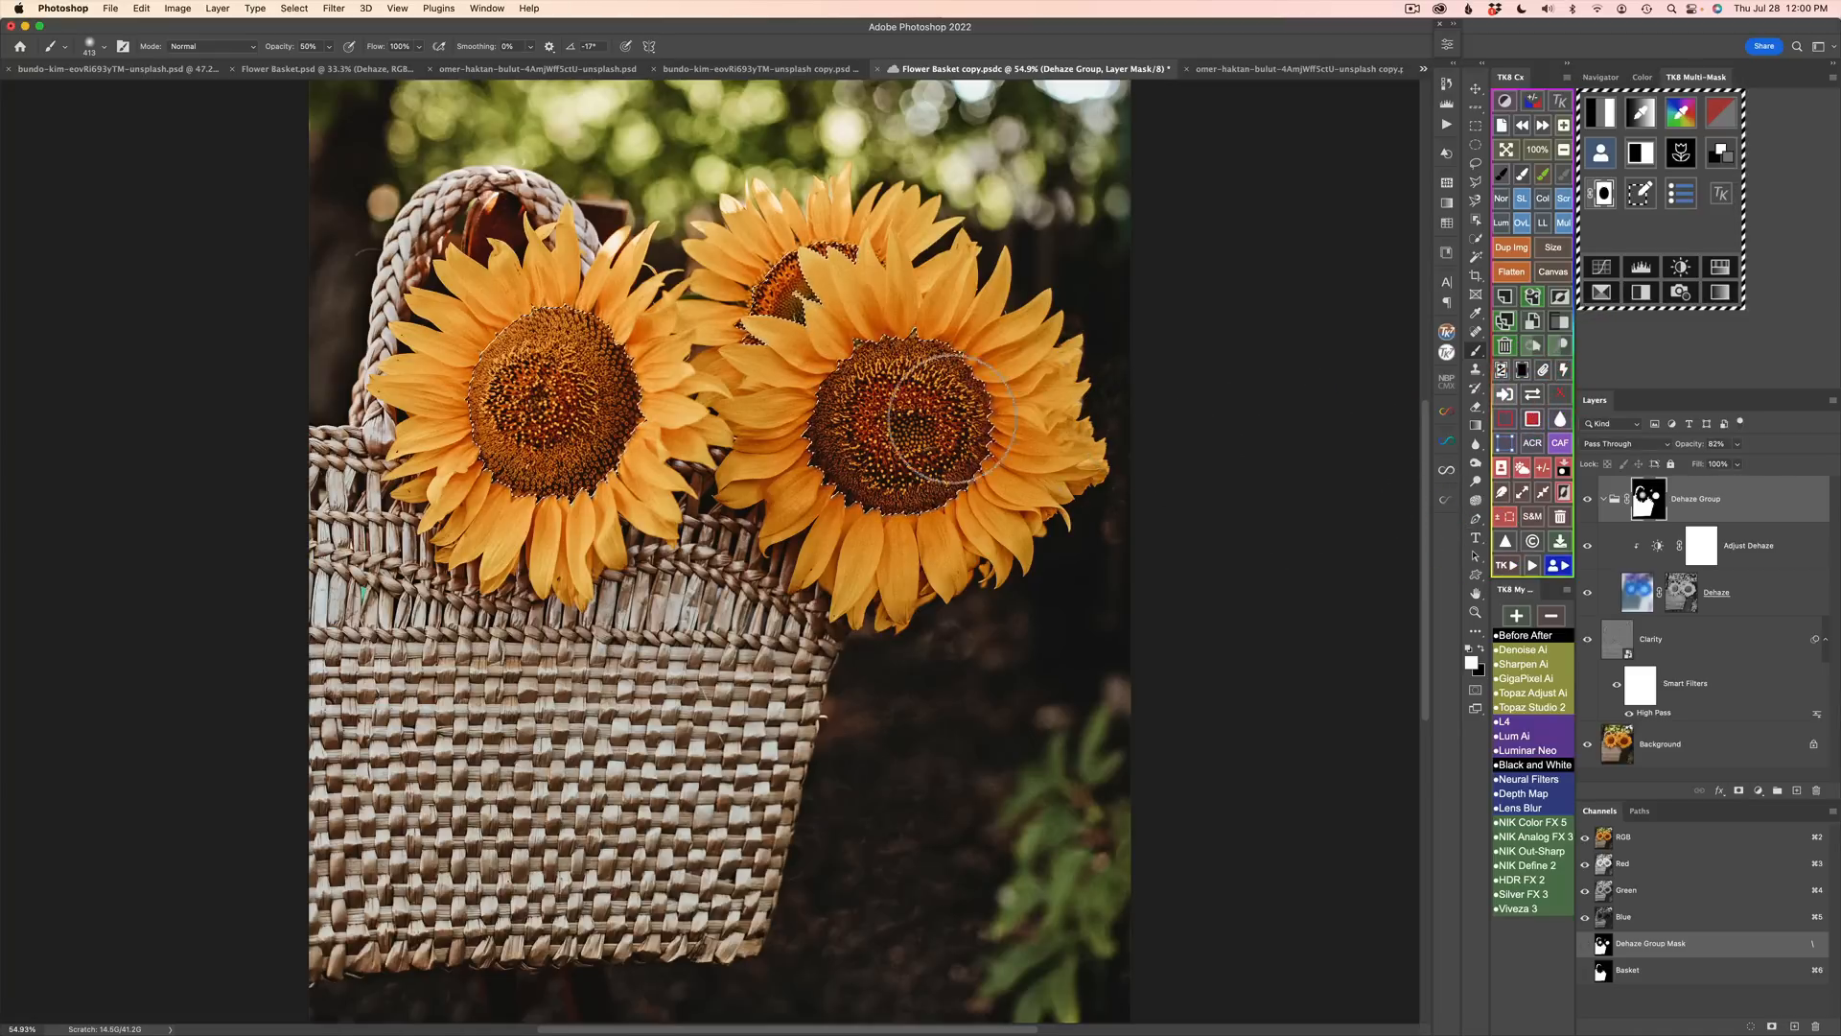
Step: Hide the selection edges, and compare the flower centres close up with the Dehaze Group hidden and shown
click(1505, 516)
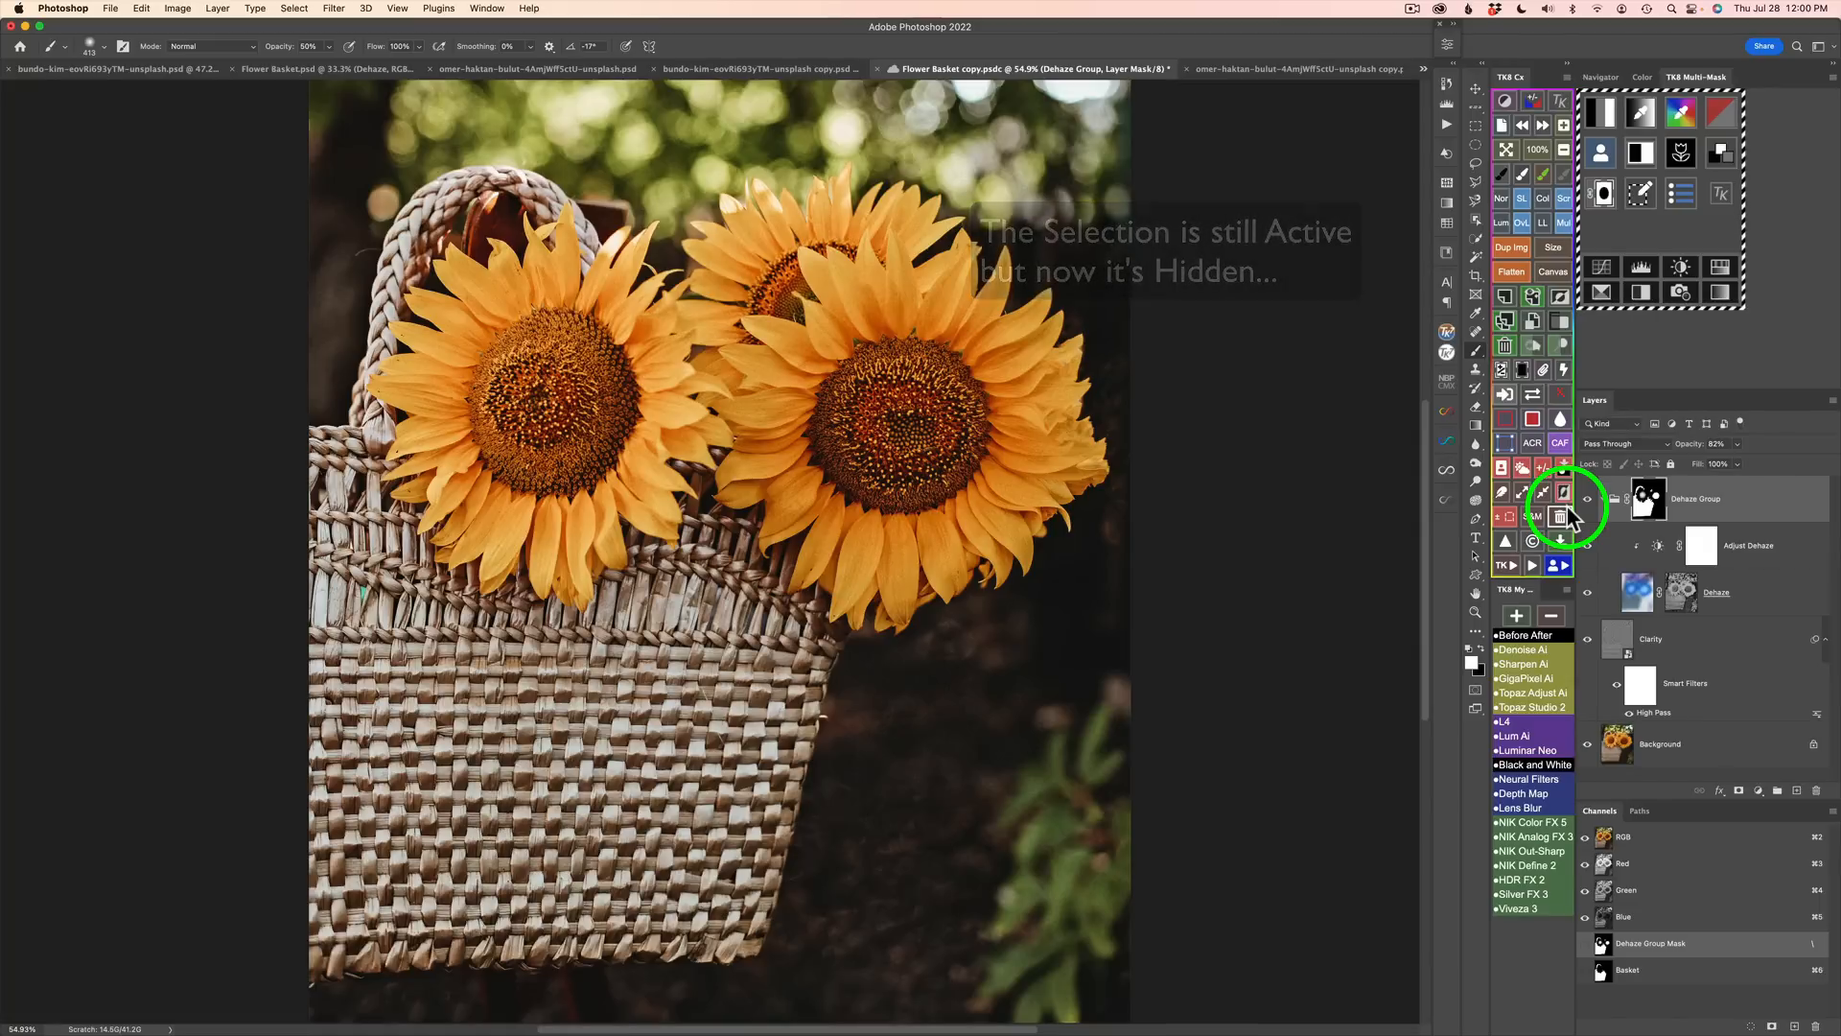
scroll(1571, 517, up, 3)
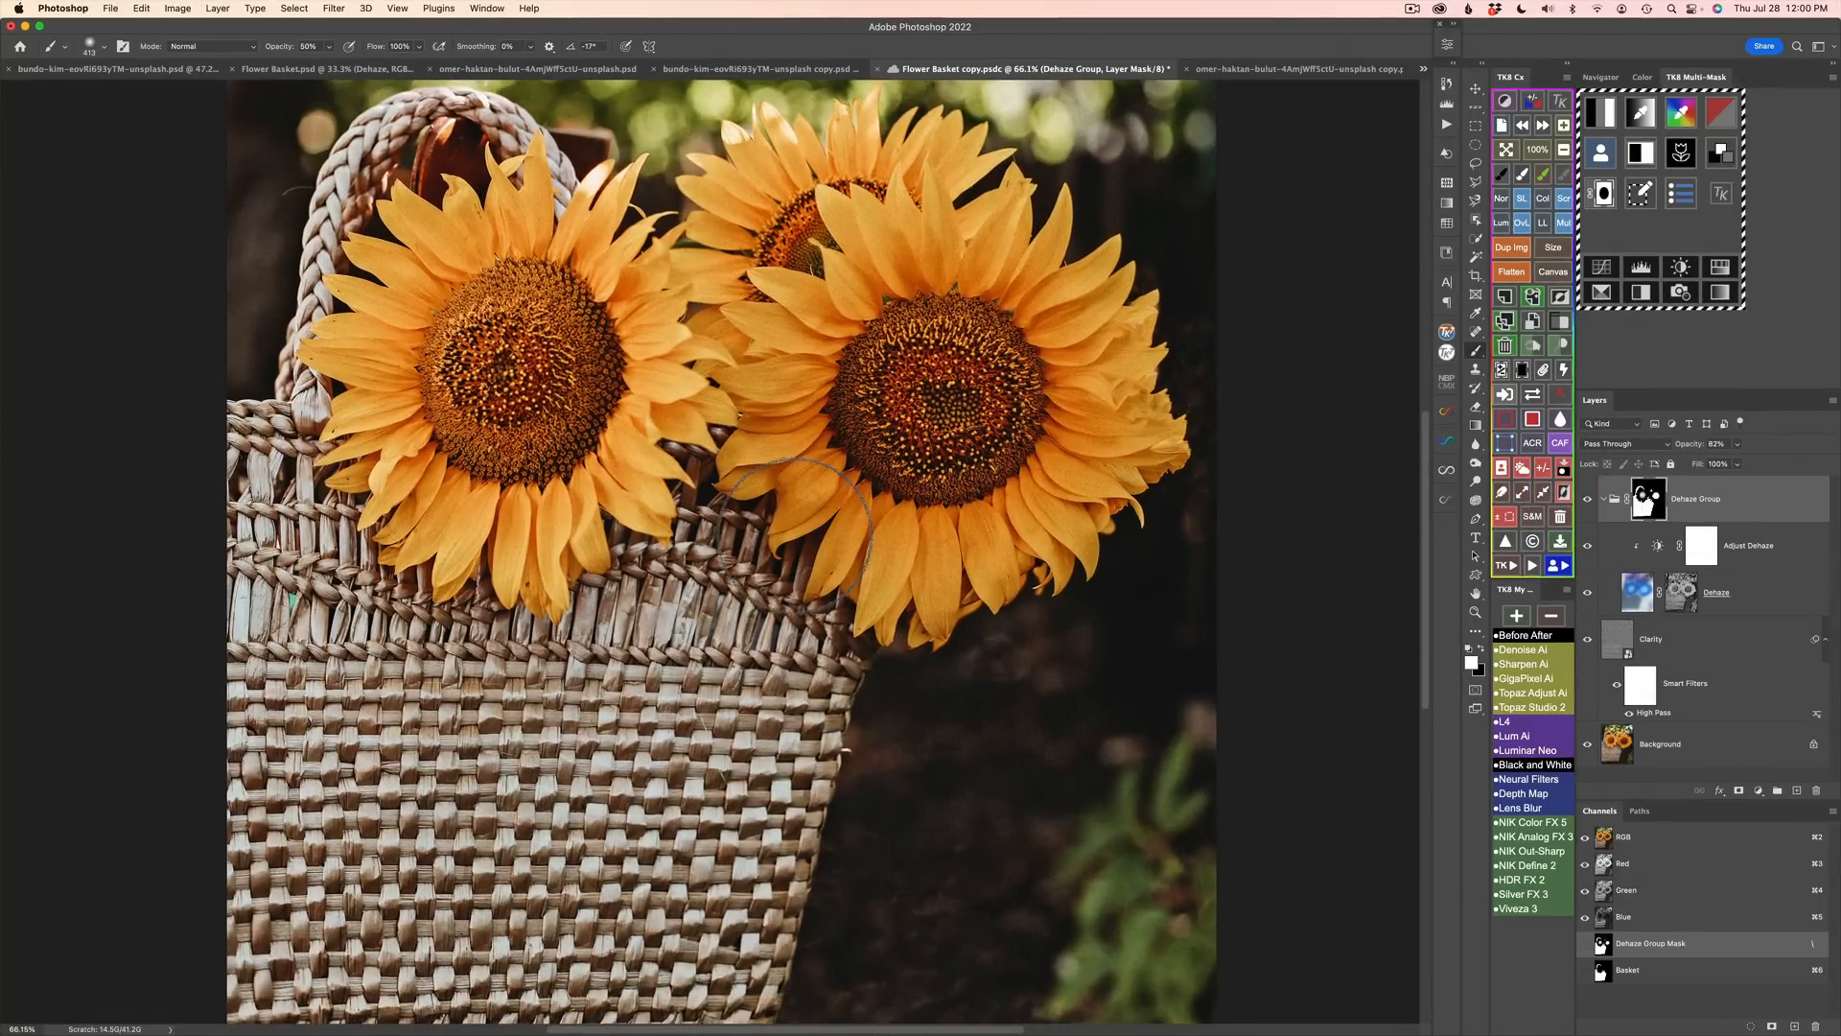
scroll(879, 524, up, 2)
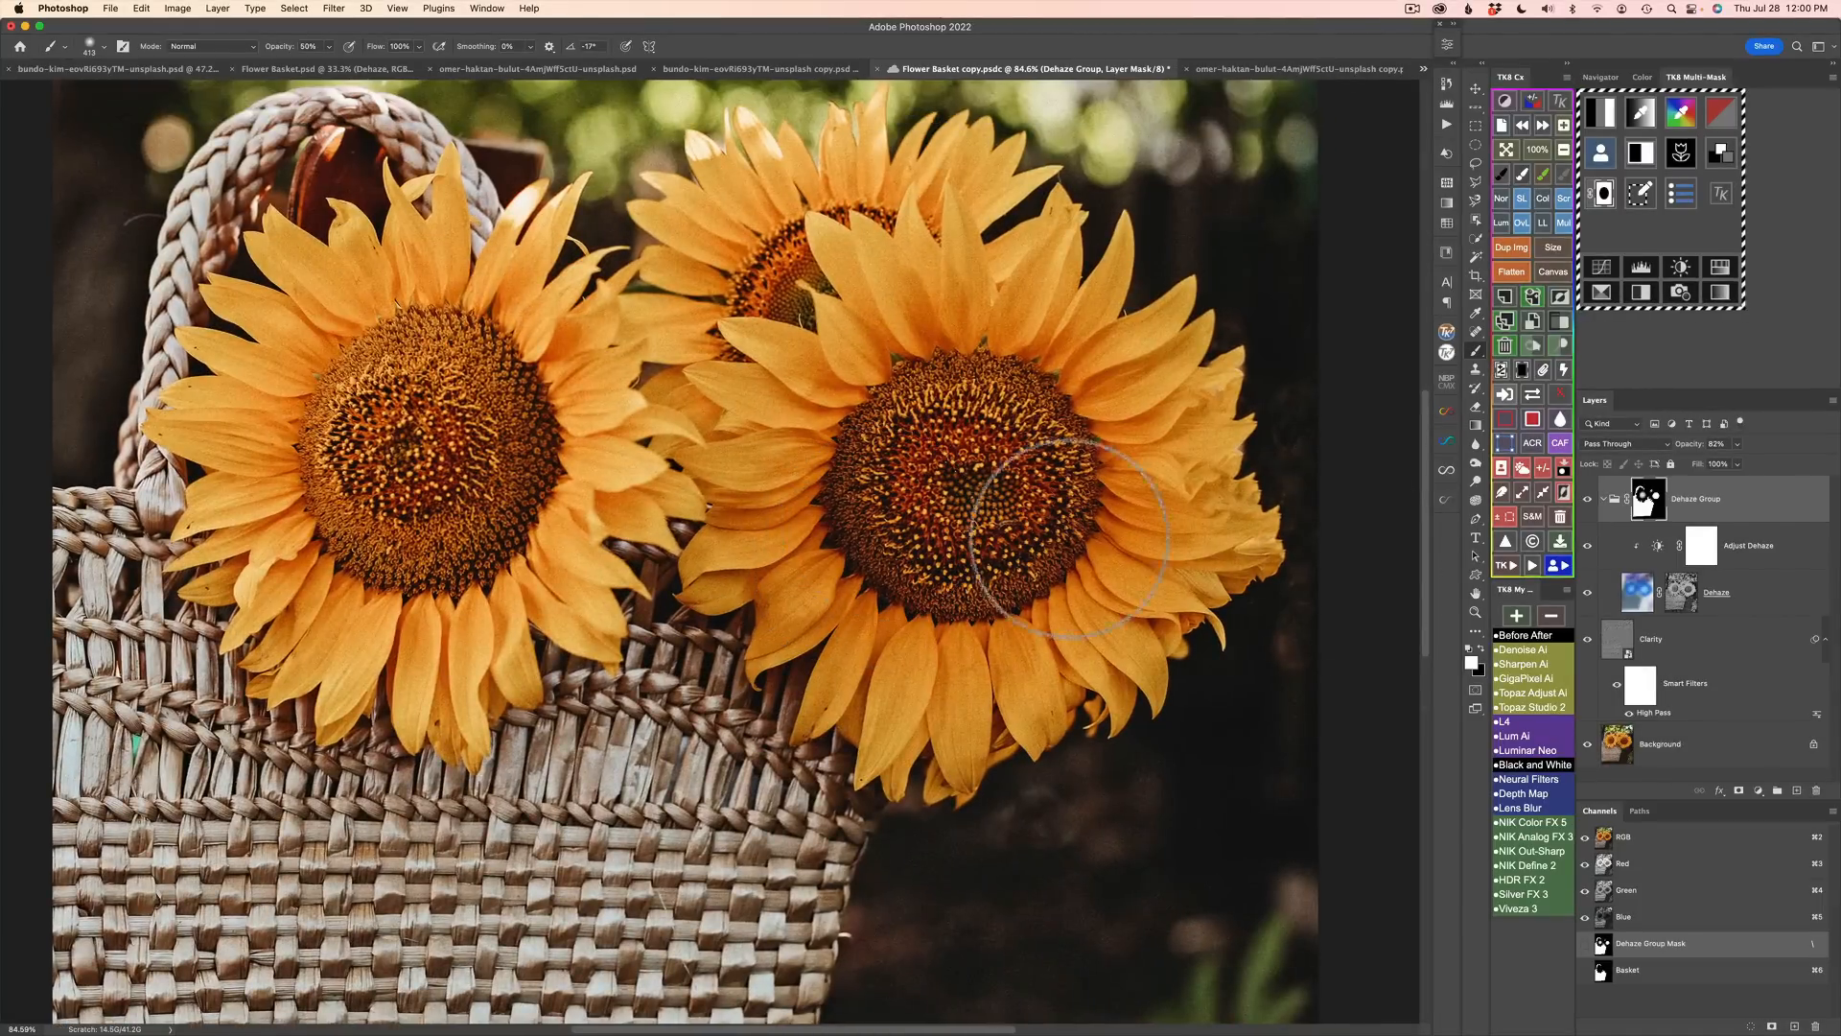
click(1588, 506)
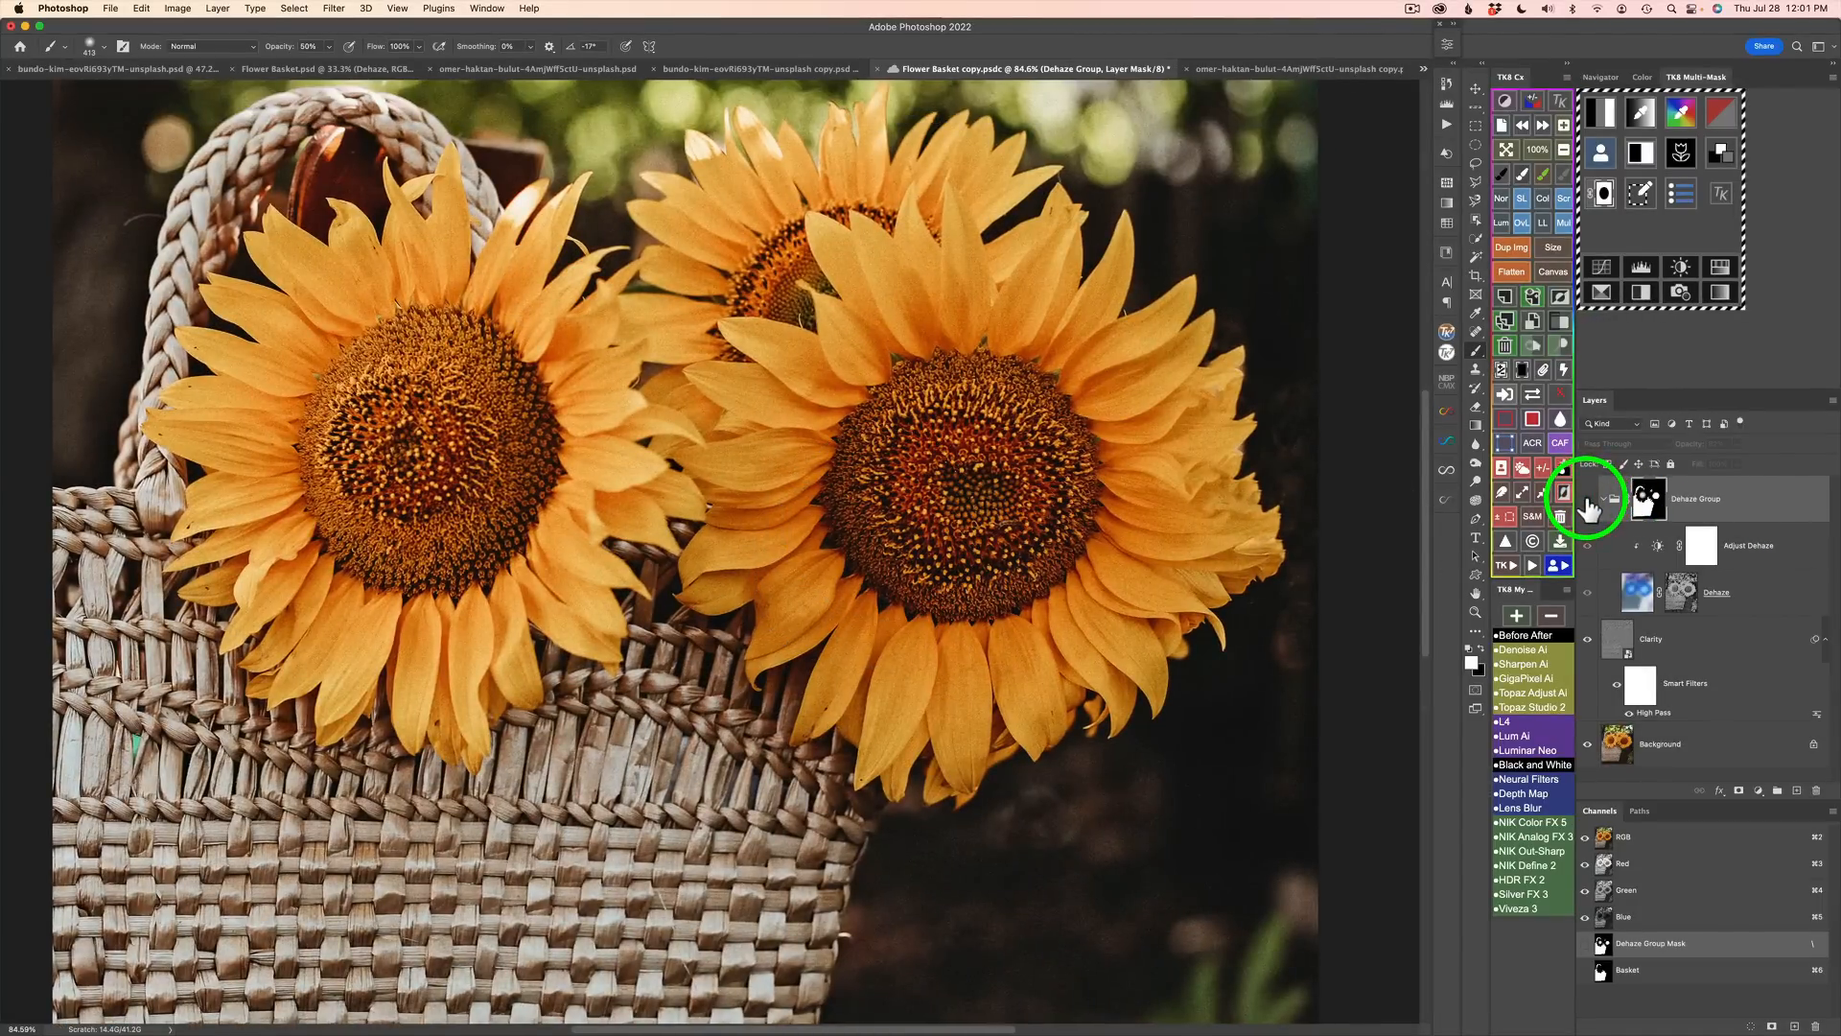
click(1588, 506)
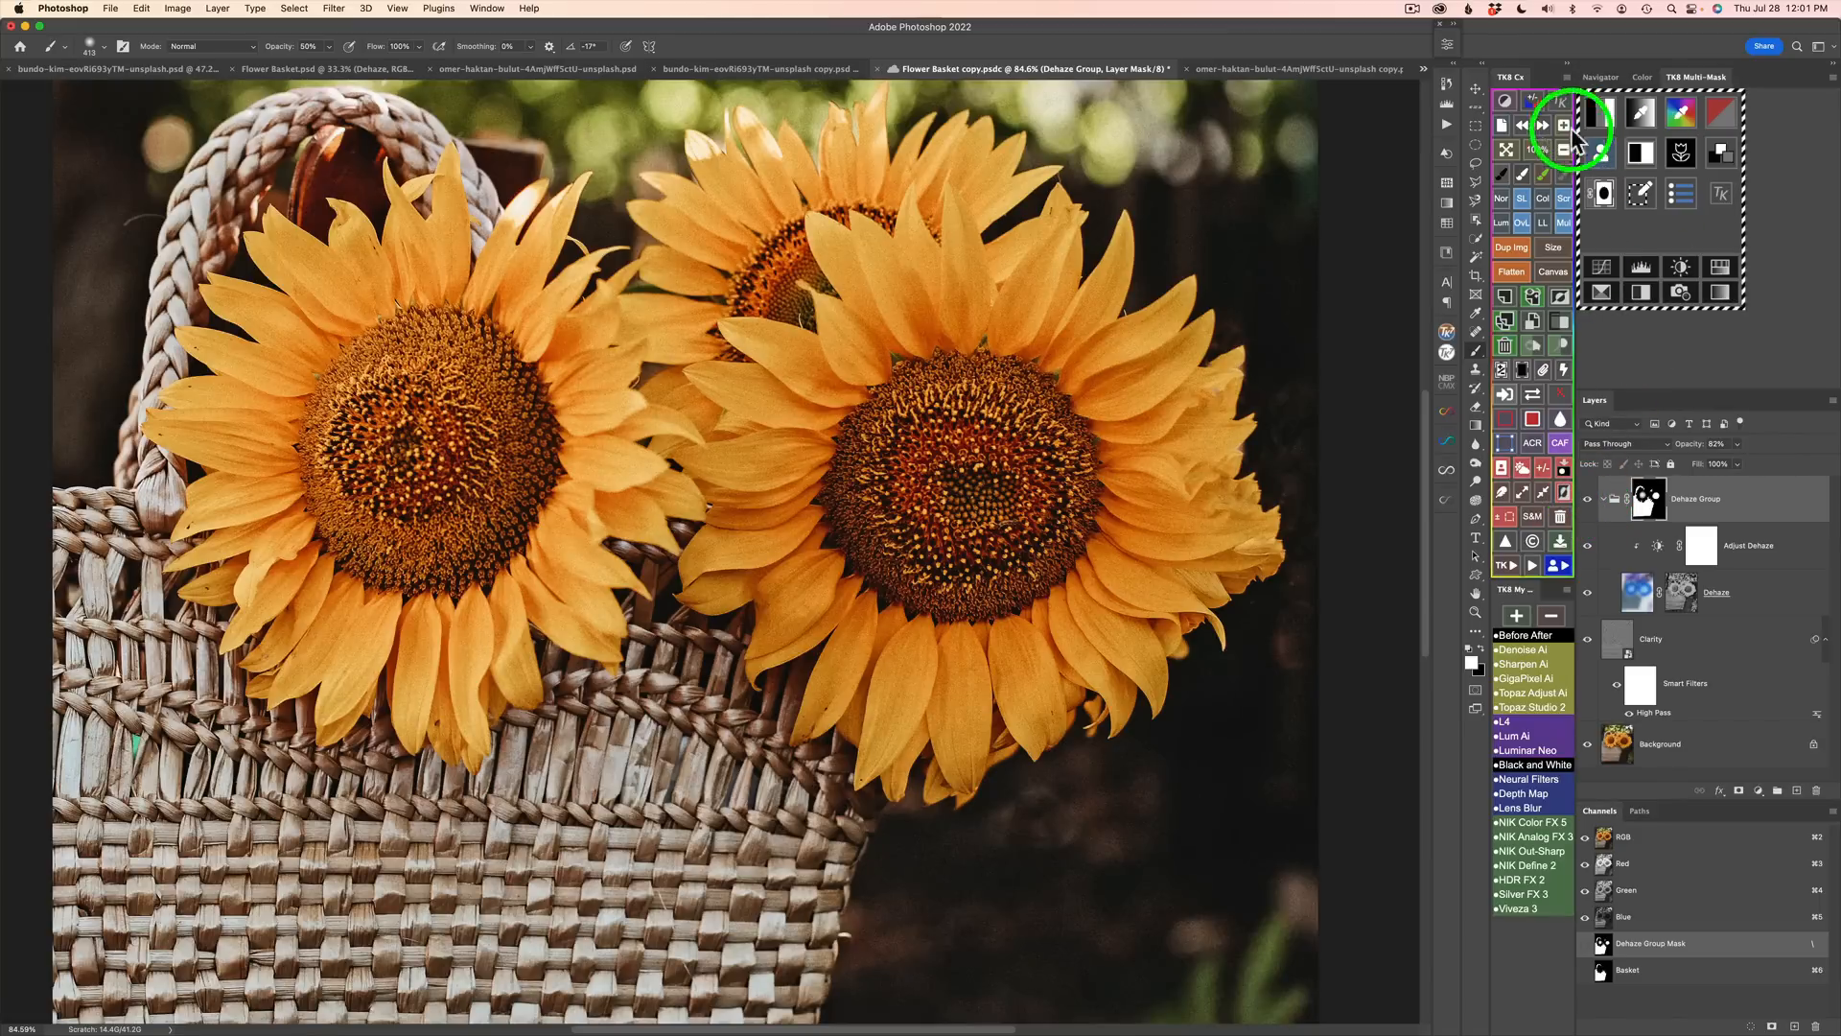
Step: Fit the whole image in view, and compare the original with the edited version using the Before After action
click(1508, 152)
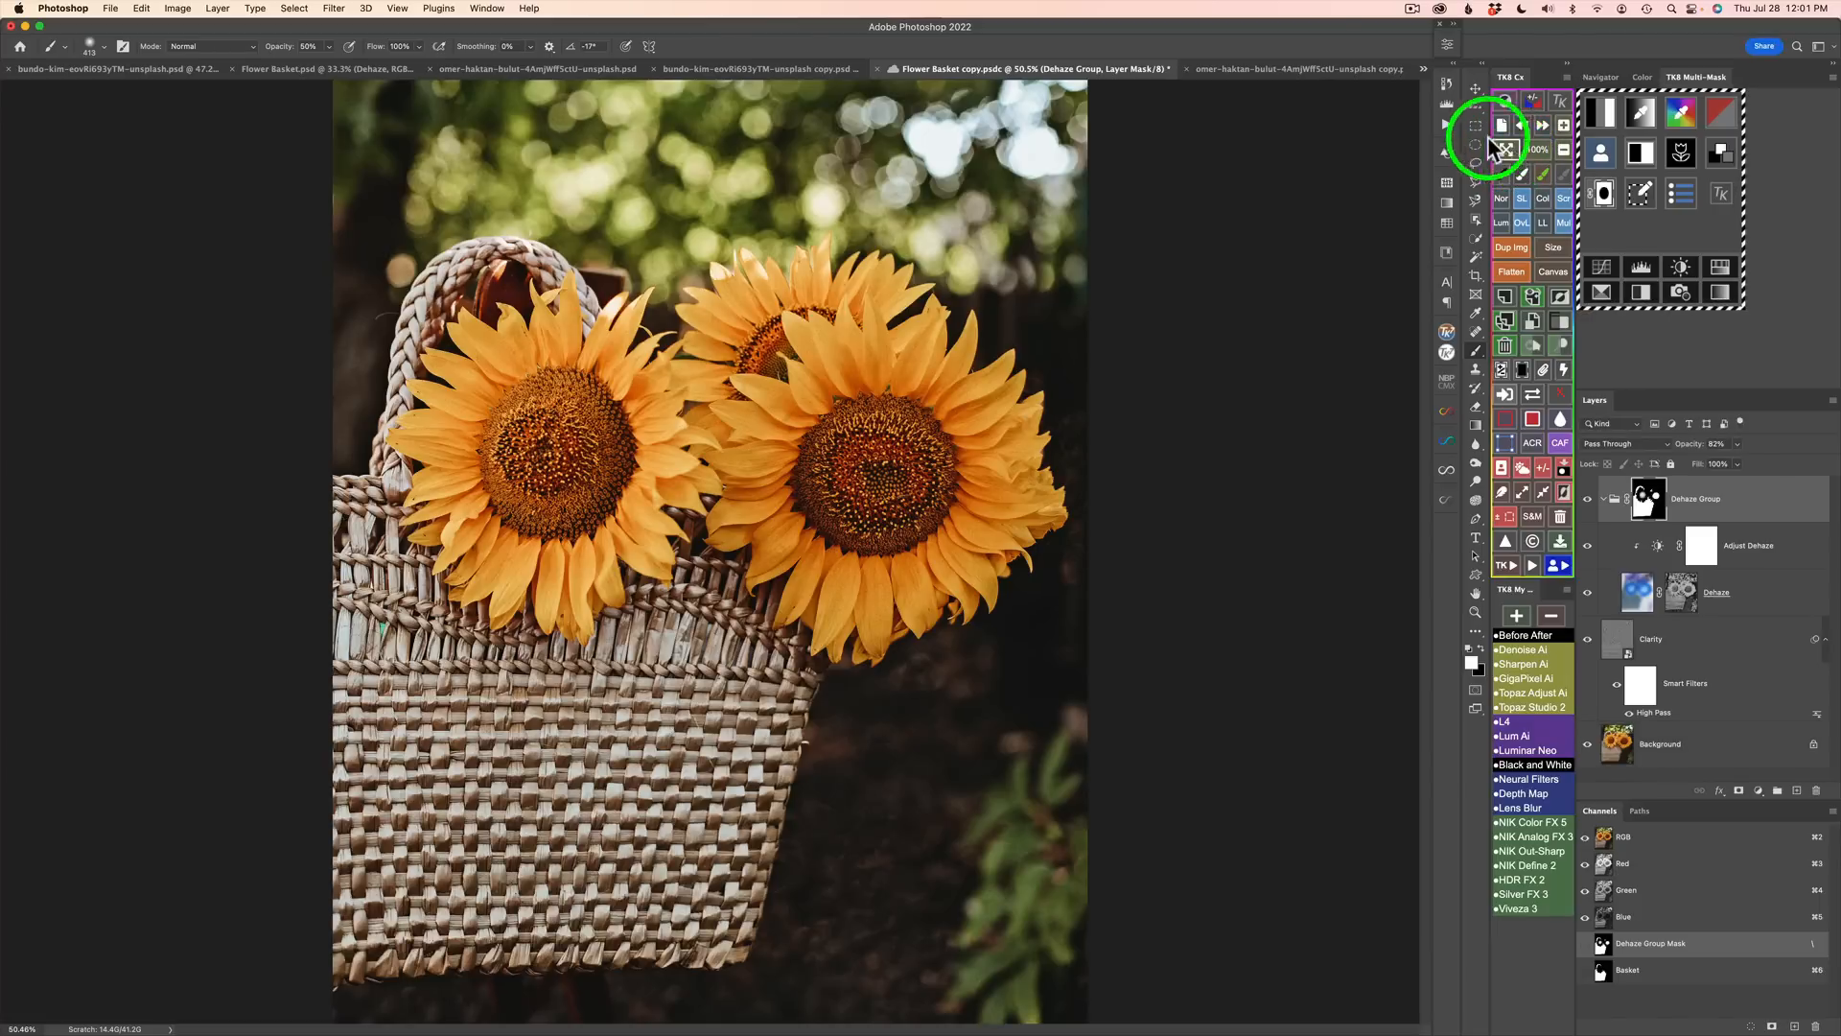
click(1523, 635)
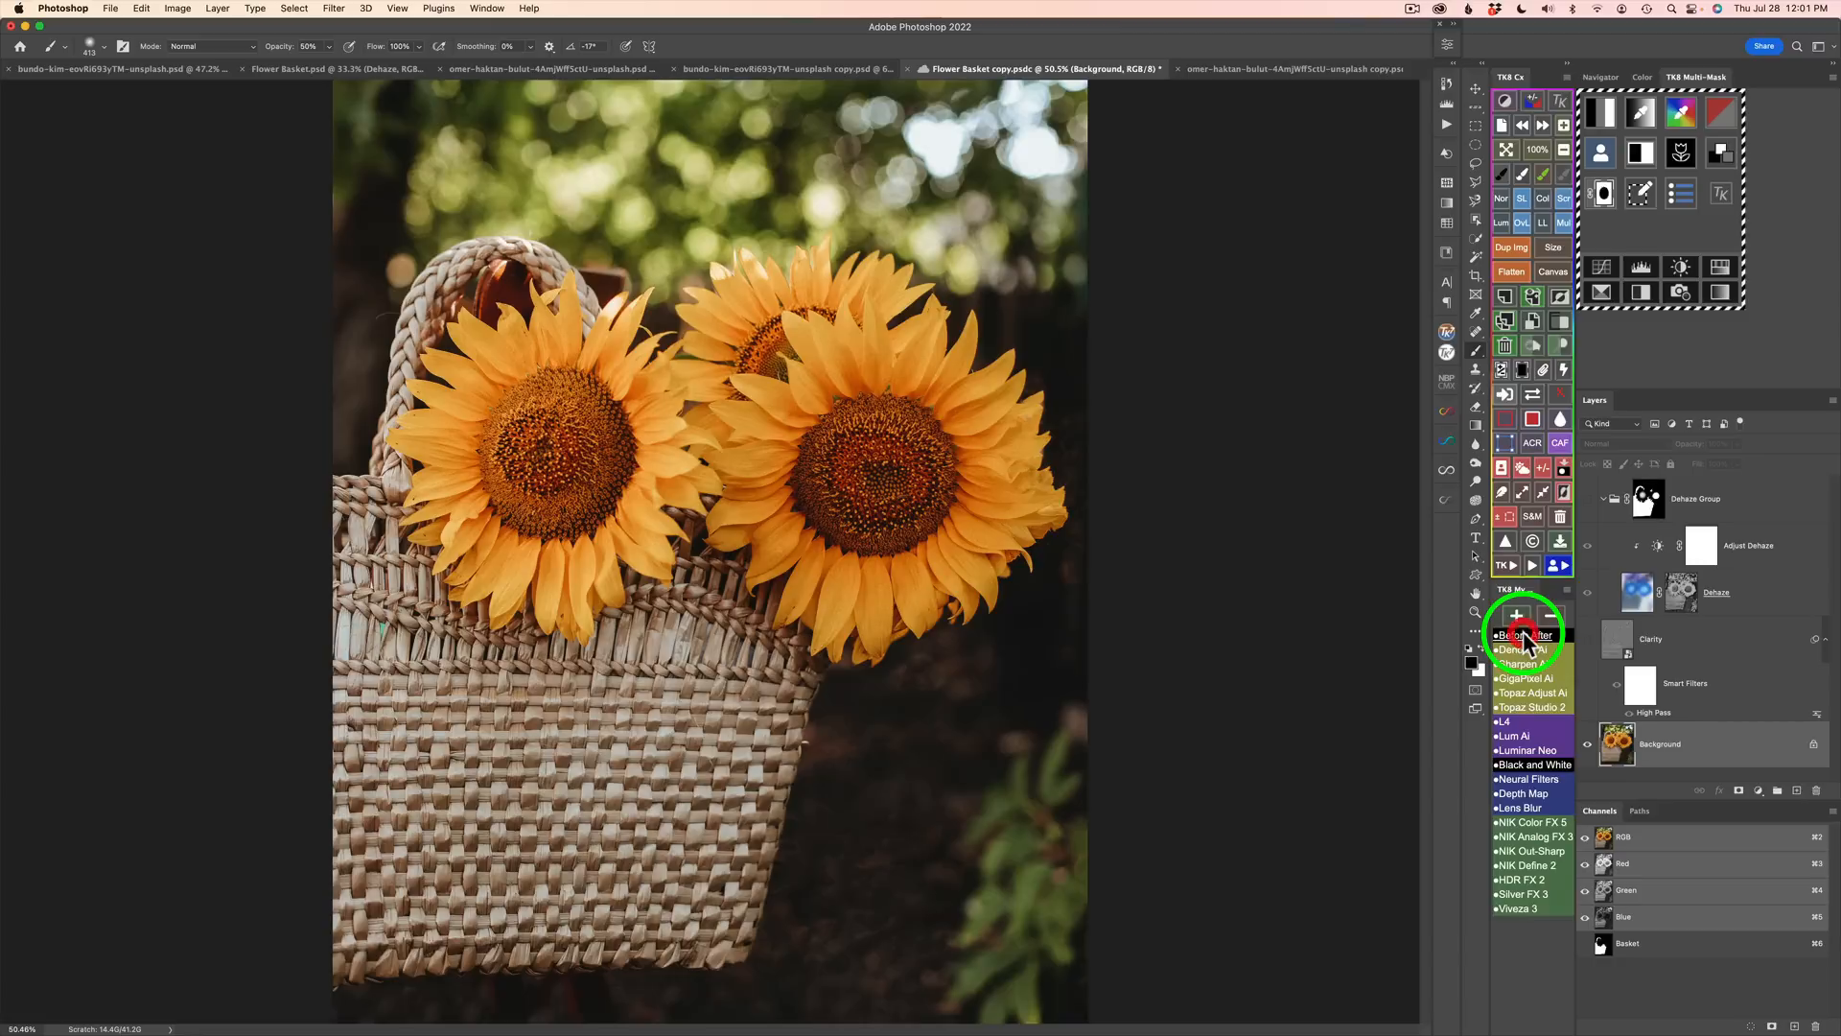
click(1523, 635)
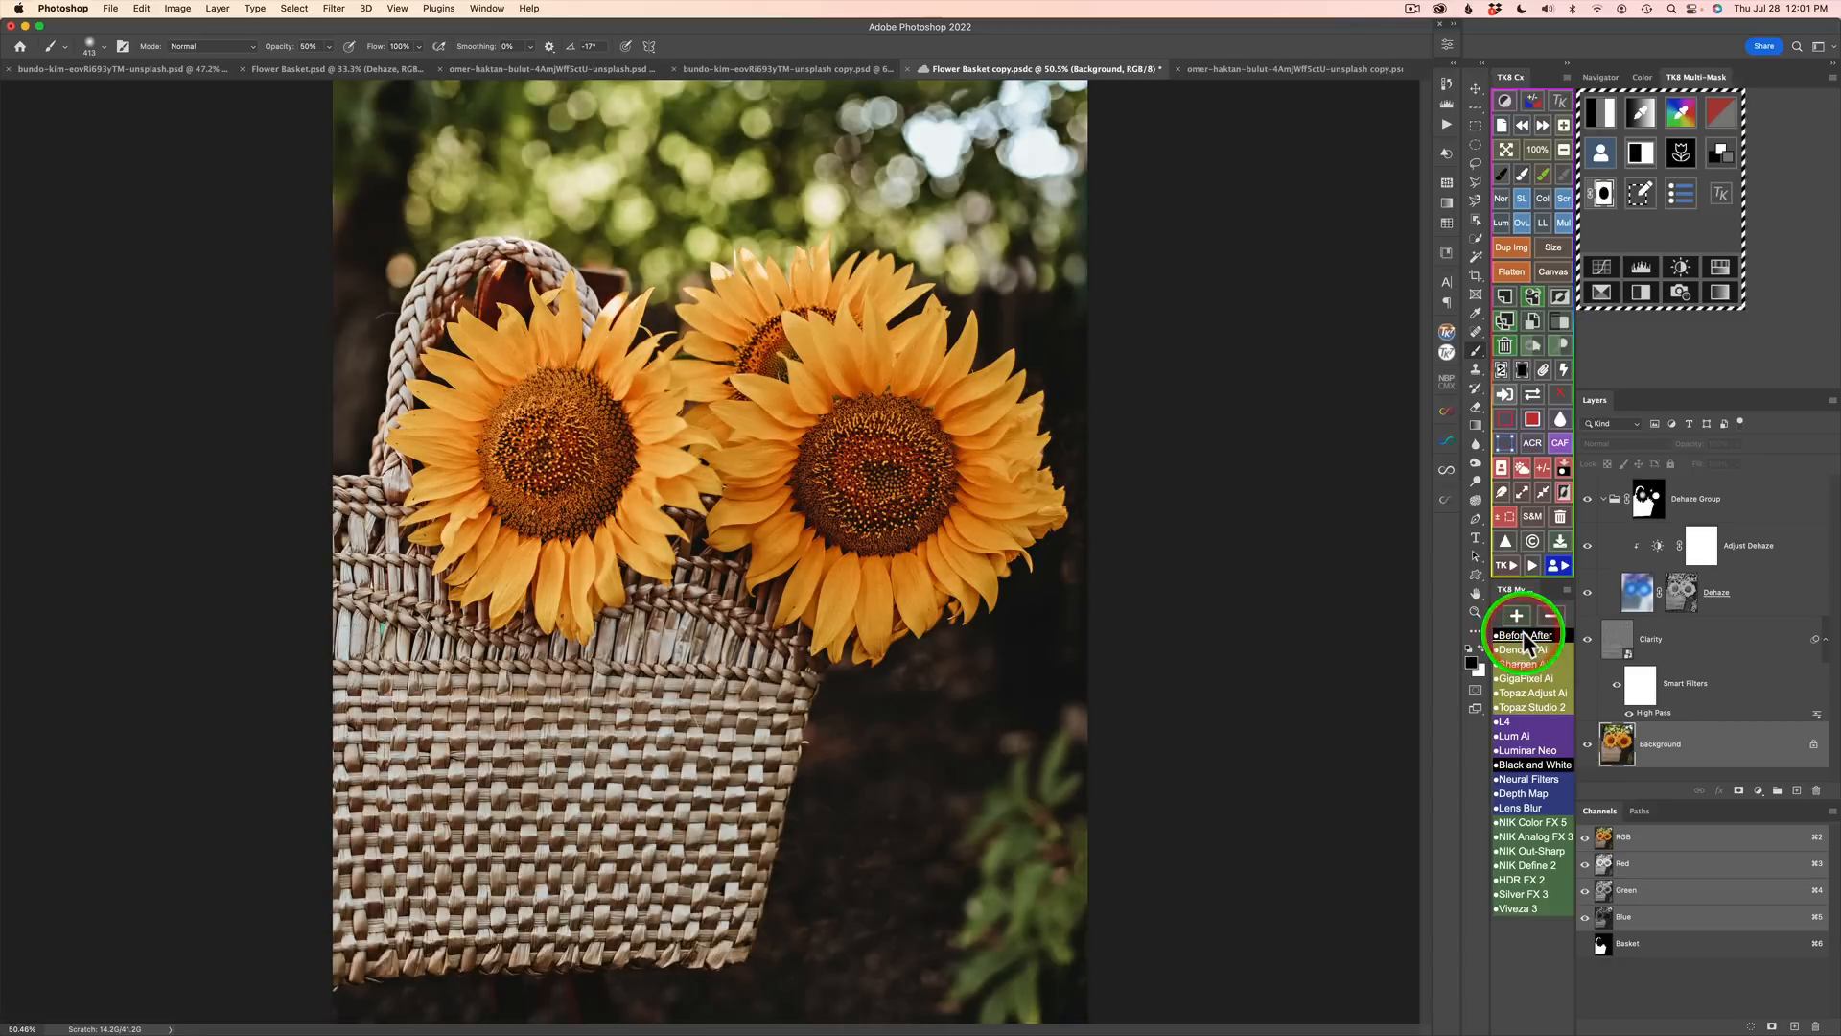
click(1523, 635)
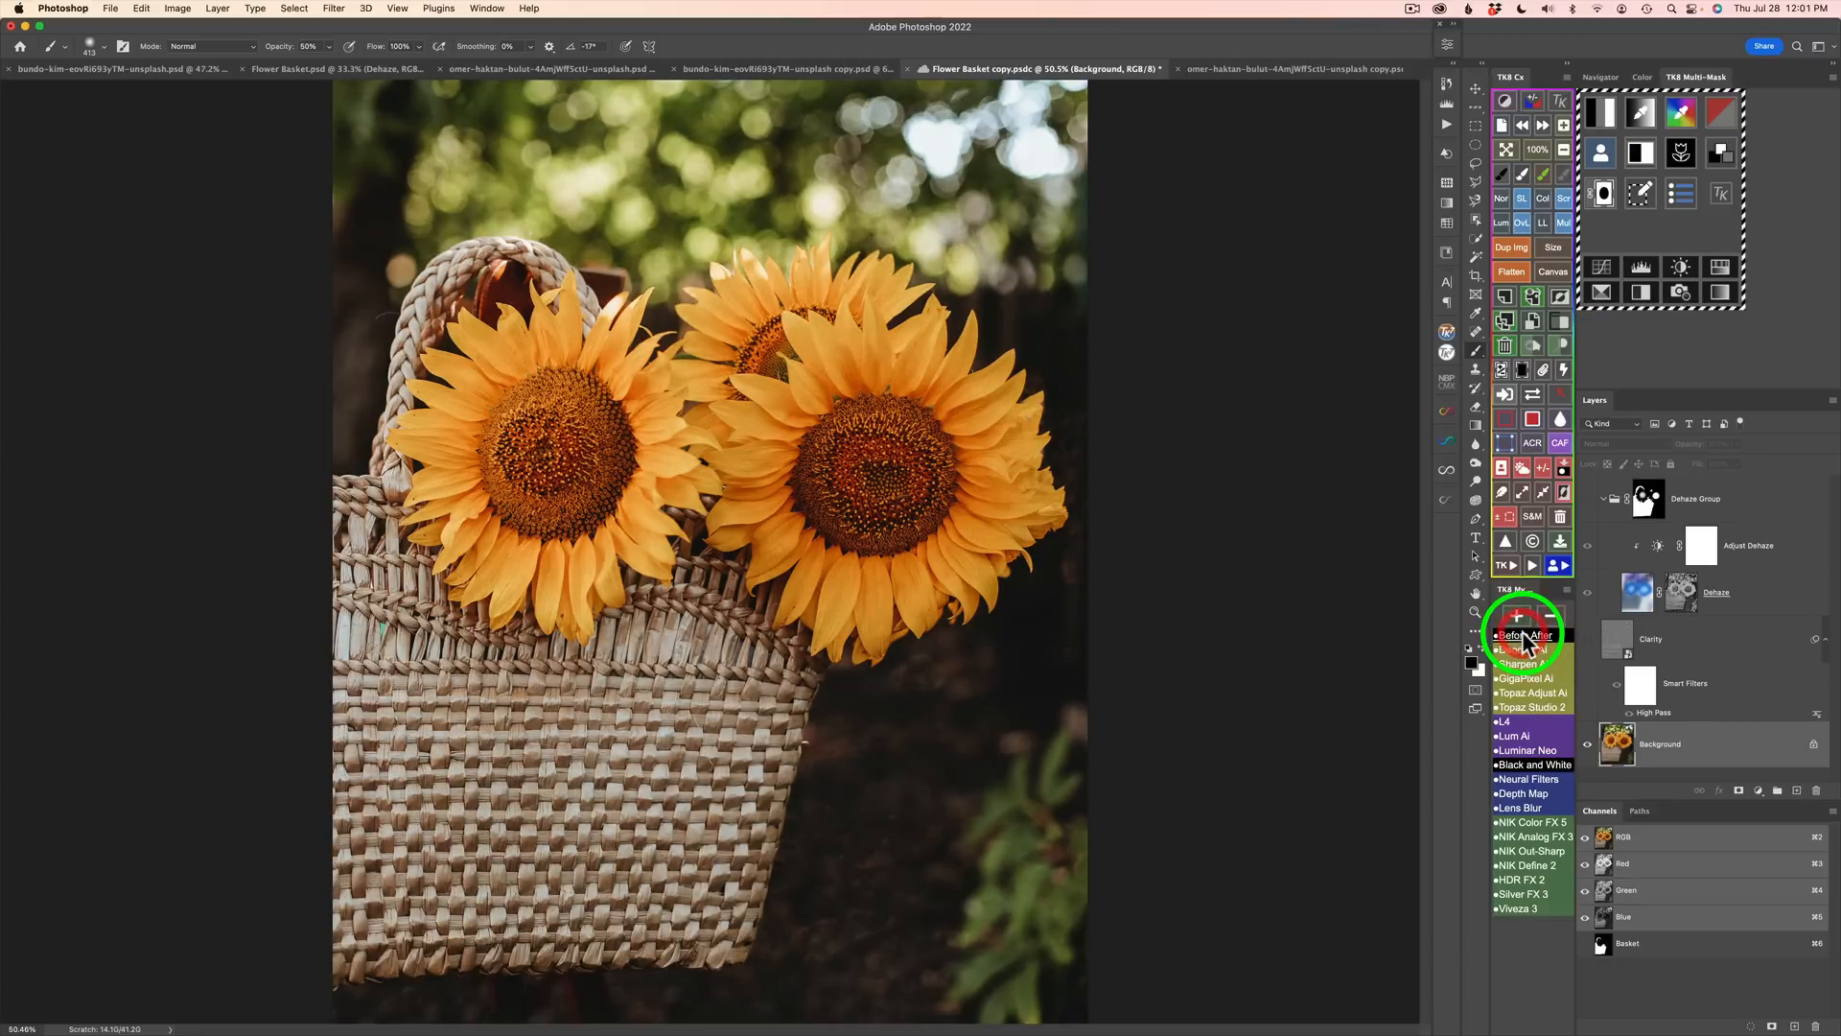
click(1523, 635)
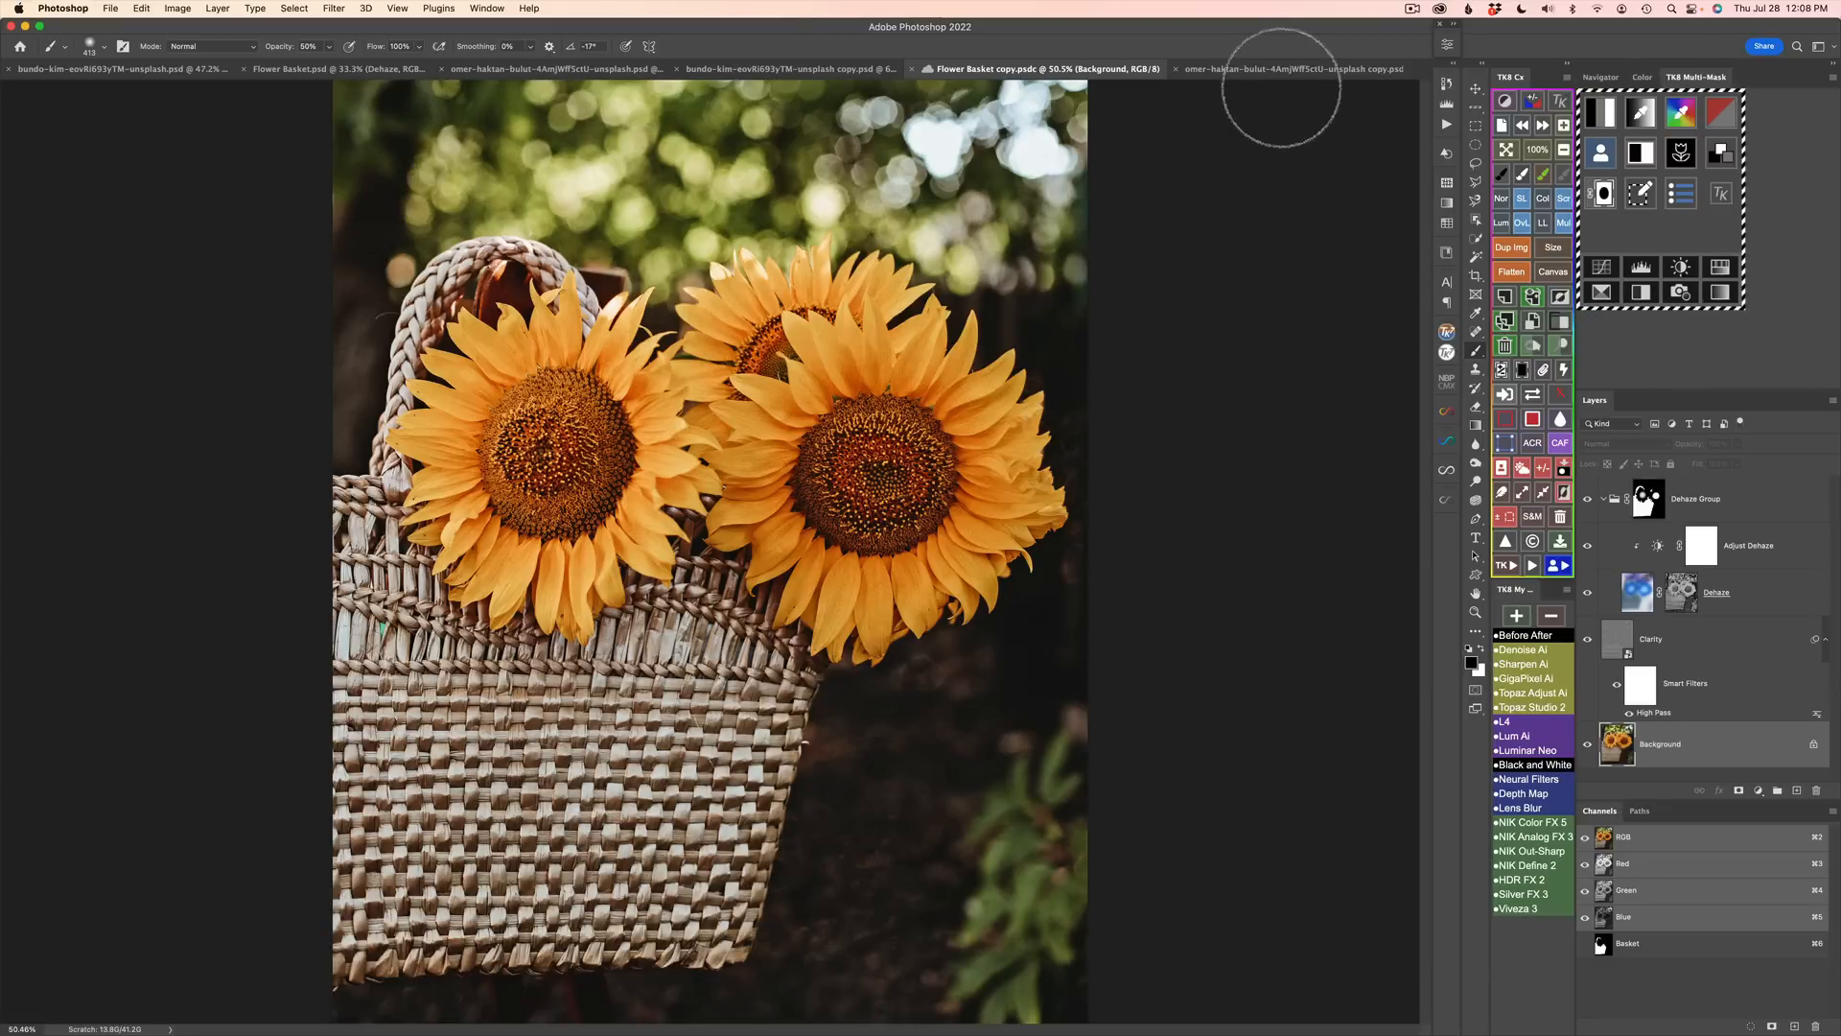
Step: Switch to the photo of the woman on the cushions, select her as the subject, and activate the Object Selection tool
click(1278, 71)
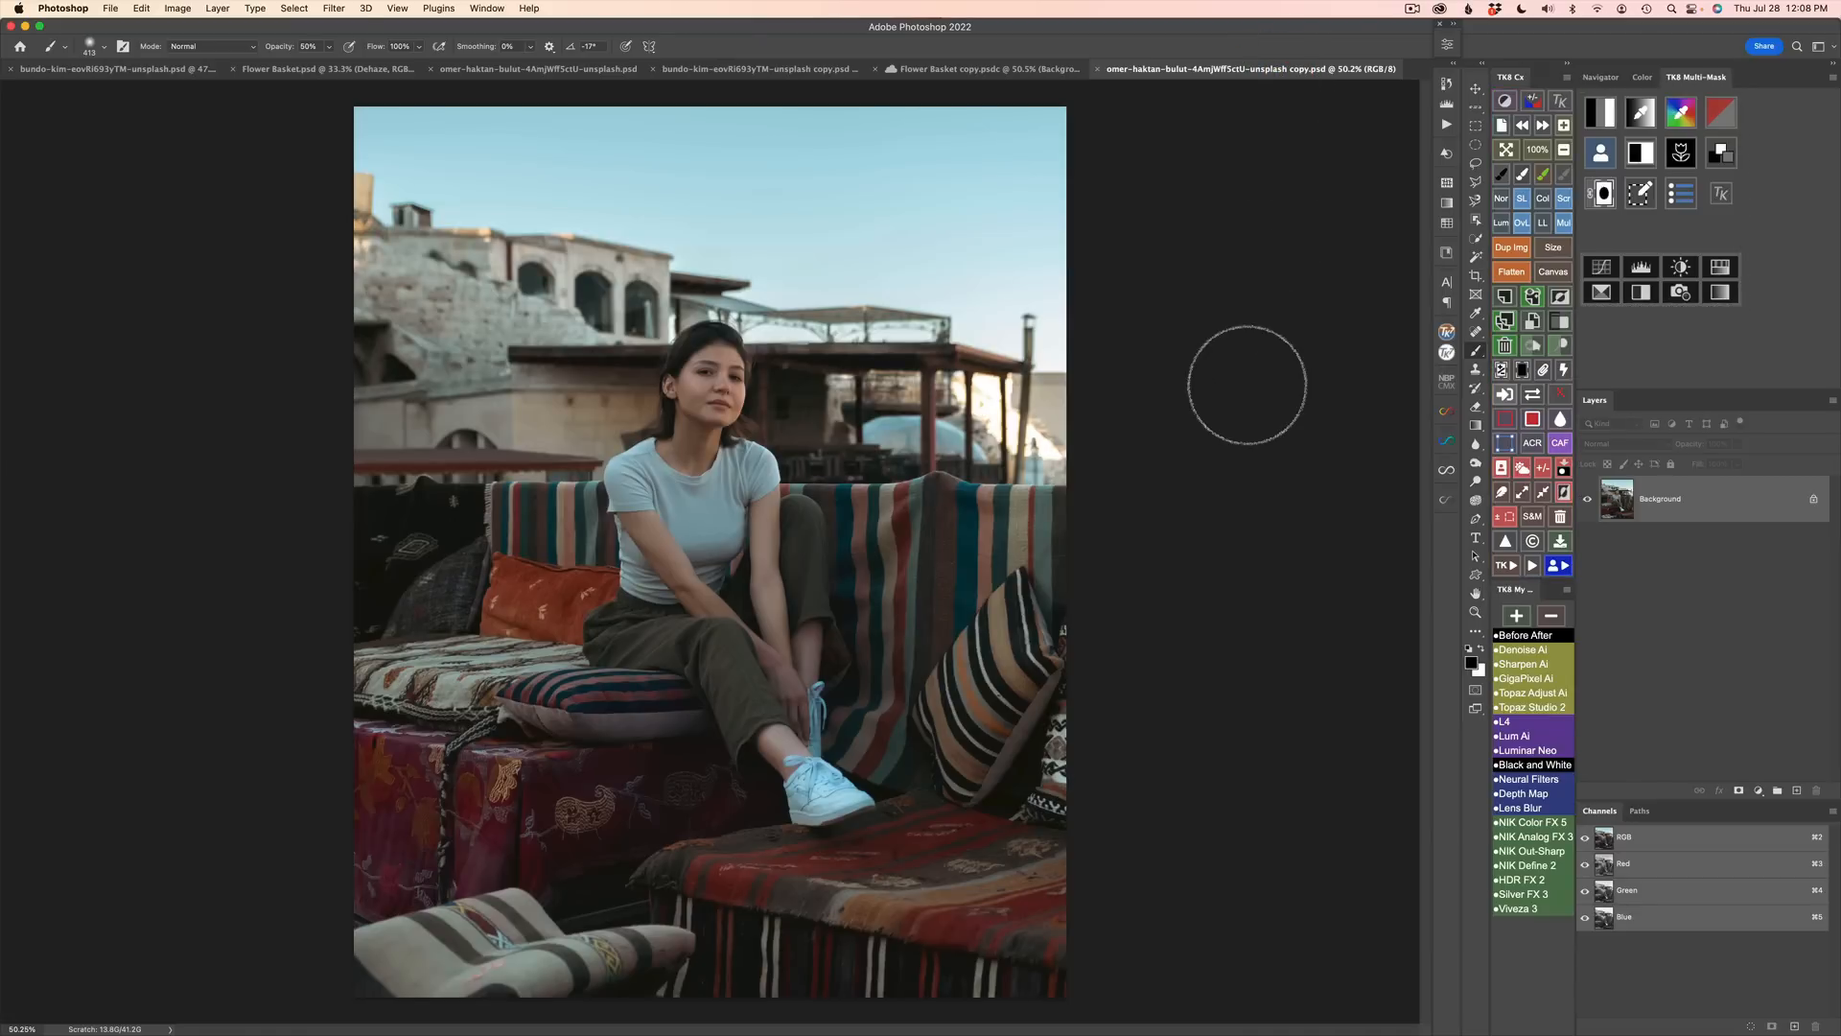
key(v)
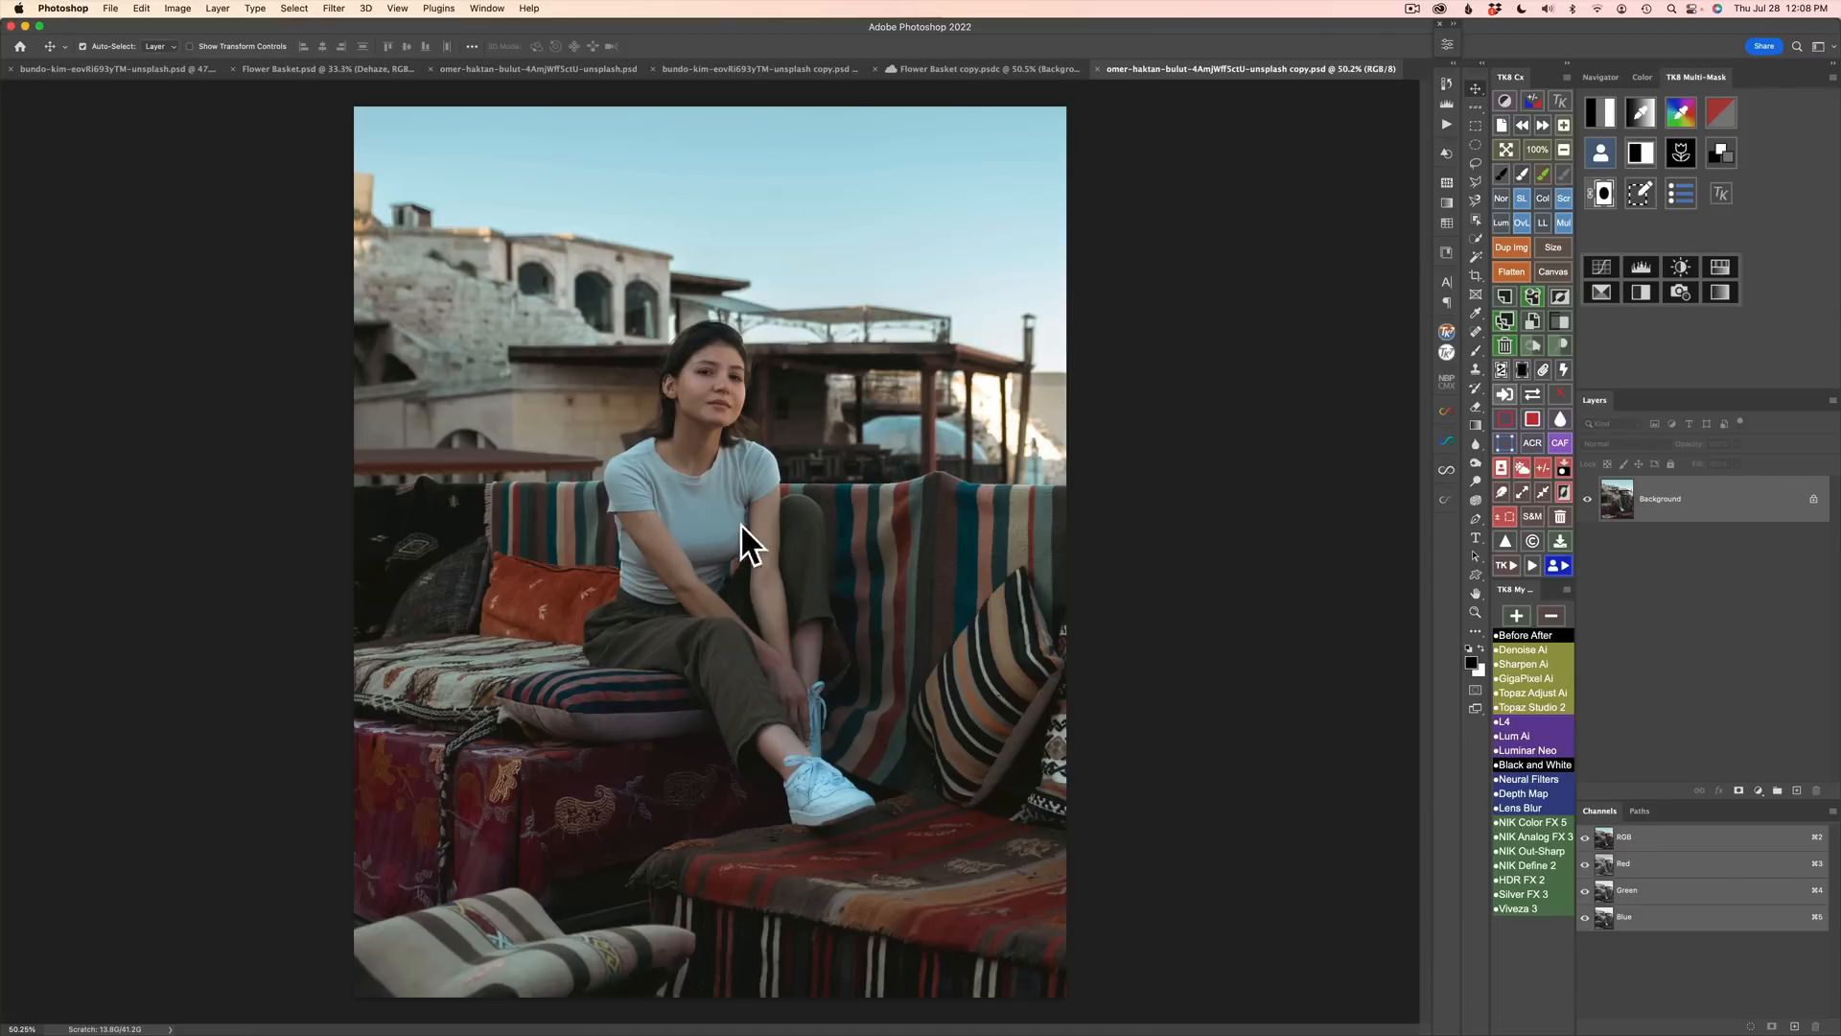
click(897, 284)
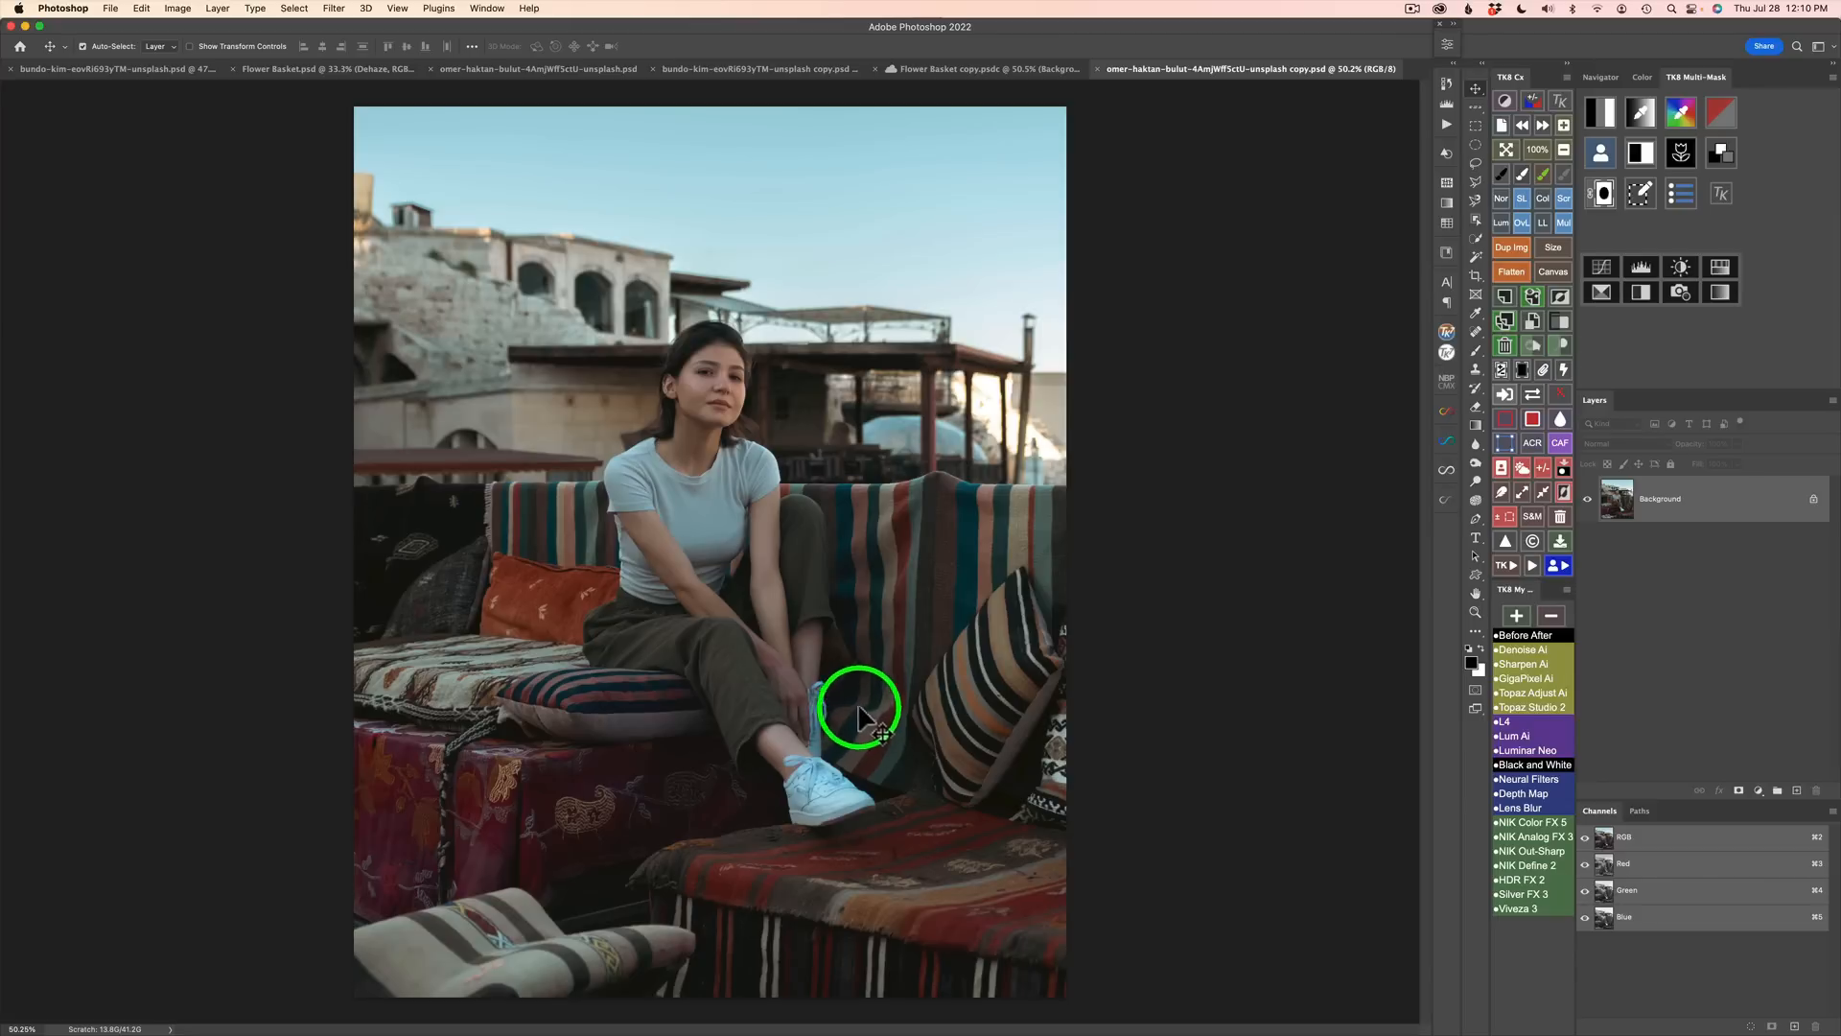
click(1503, 470)
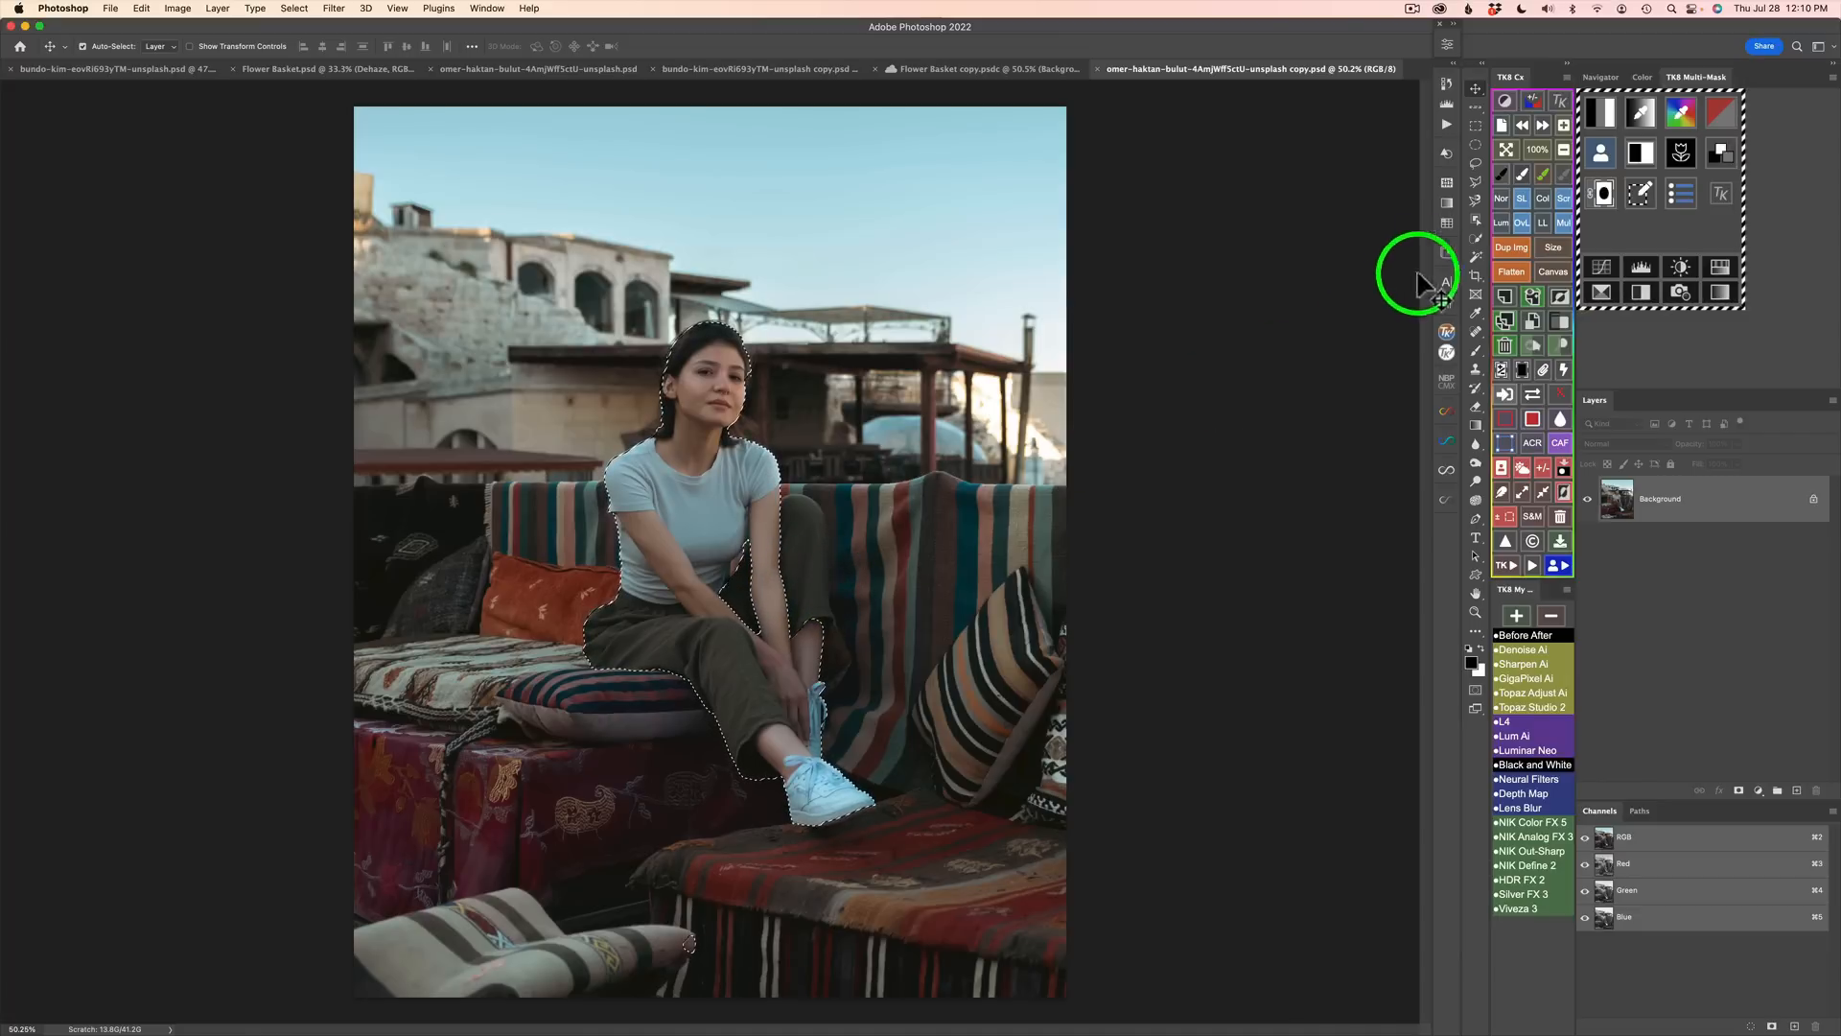
click(1477, 219)
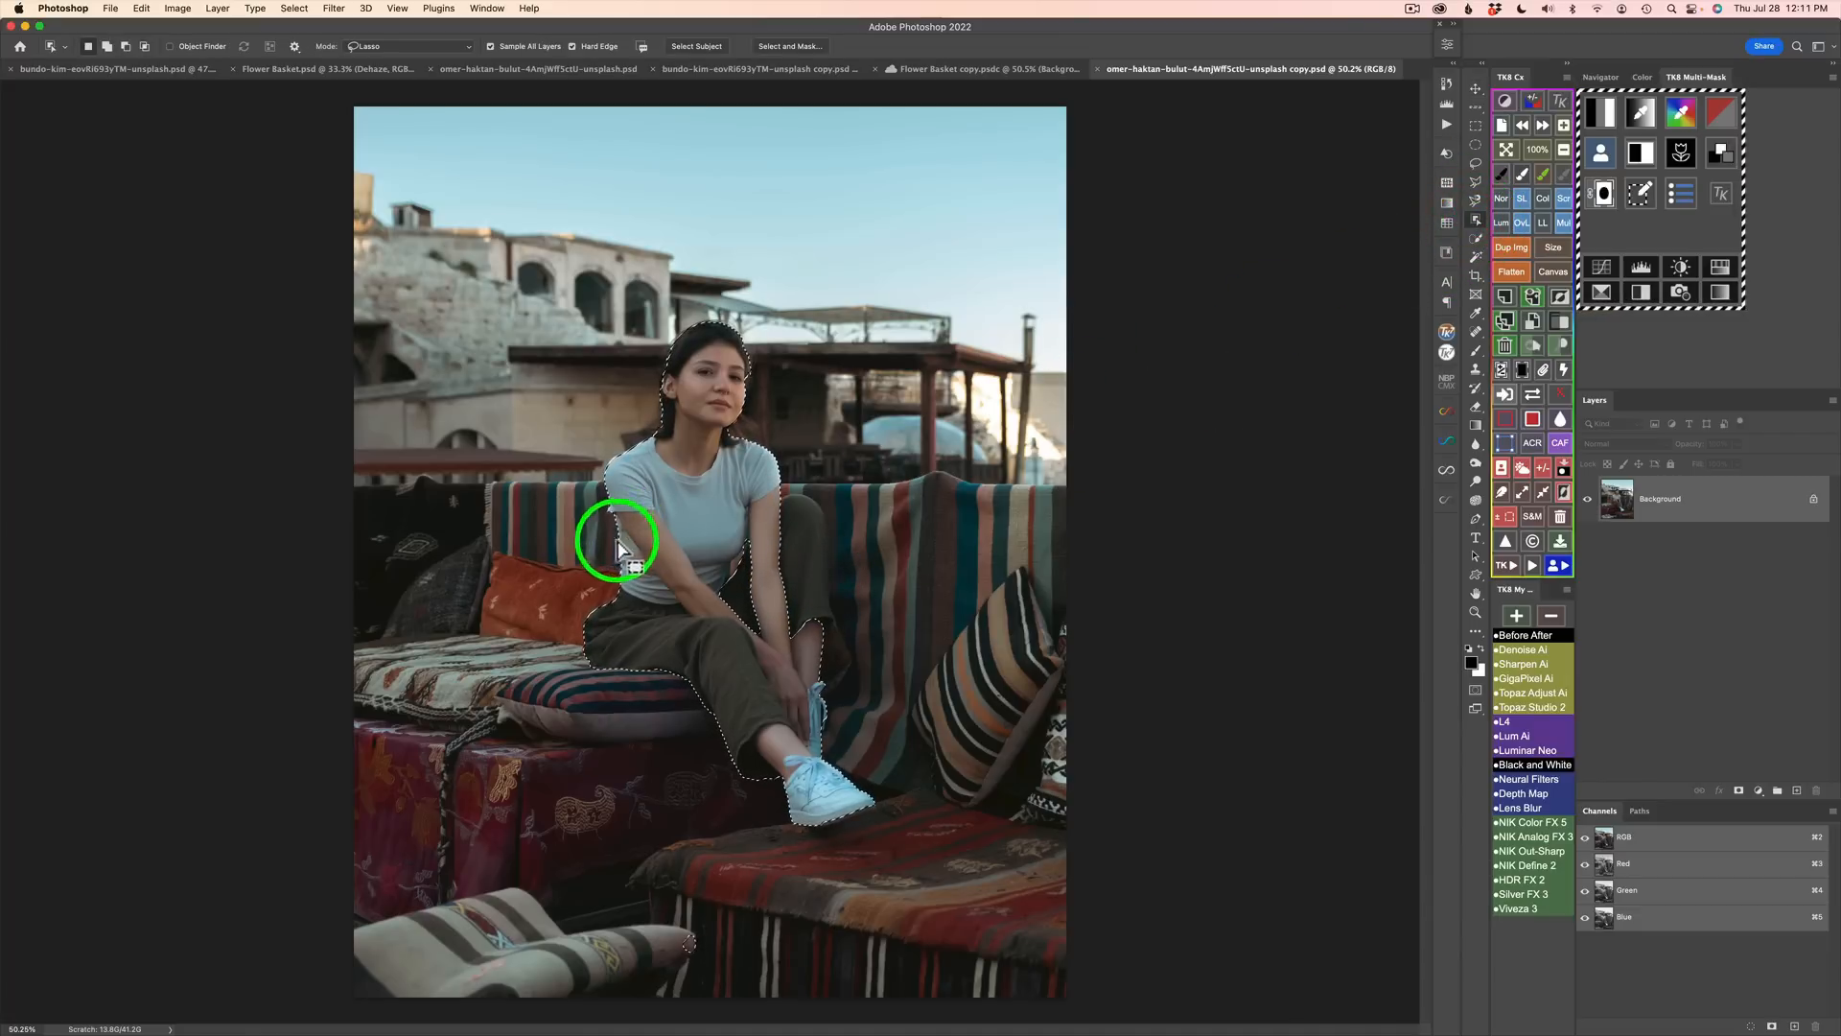
Step: Add the couch, its striped backrest and the cushions around the woman to the selection with the Object Selection tool's lasso mode
mouse_move(602, 477)
mouse_down()
mouse_move(333, 479)
mouse_move(287, 570)
mouse_move(271, 902)
mouse_move(286, 973)
mouse_move(323, 1023)
mouse_move(1162, 1028)
mouse_move(1224, 918)
mouse_move(1242, 788)
mouse_move(1236, 598)
mouse_move(1201, 523)
mouse_move(969, 469)
mouse_move(600, 490)
mouse_up()
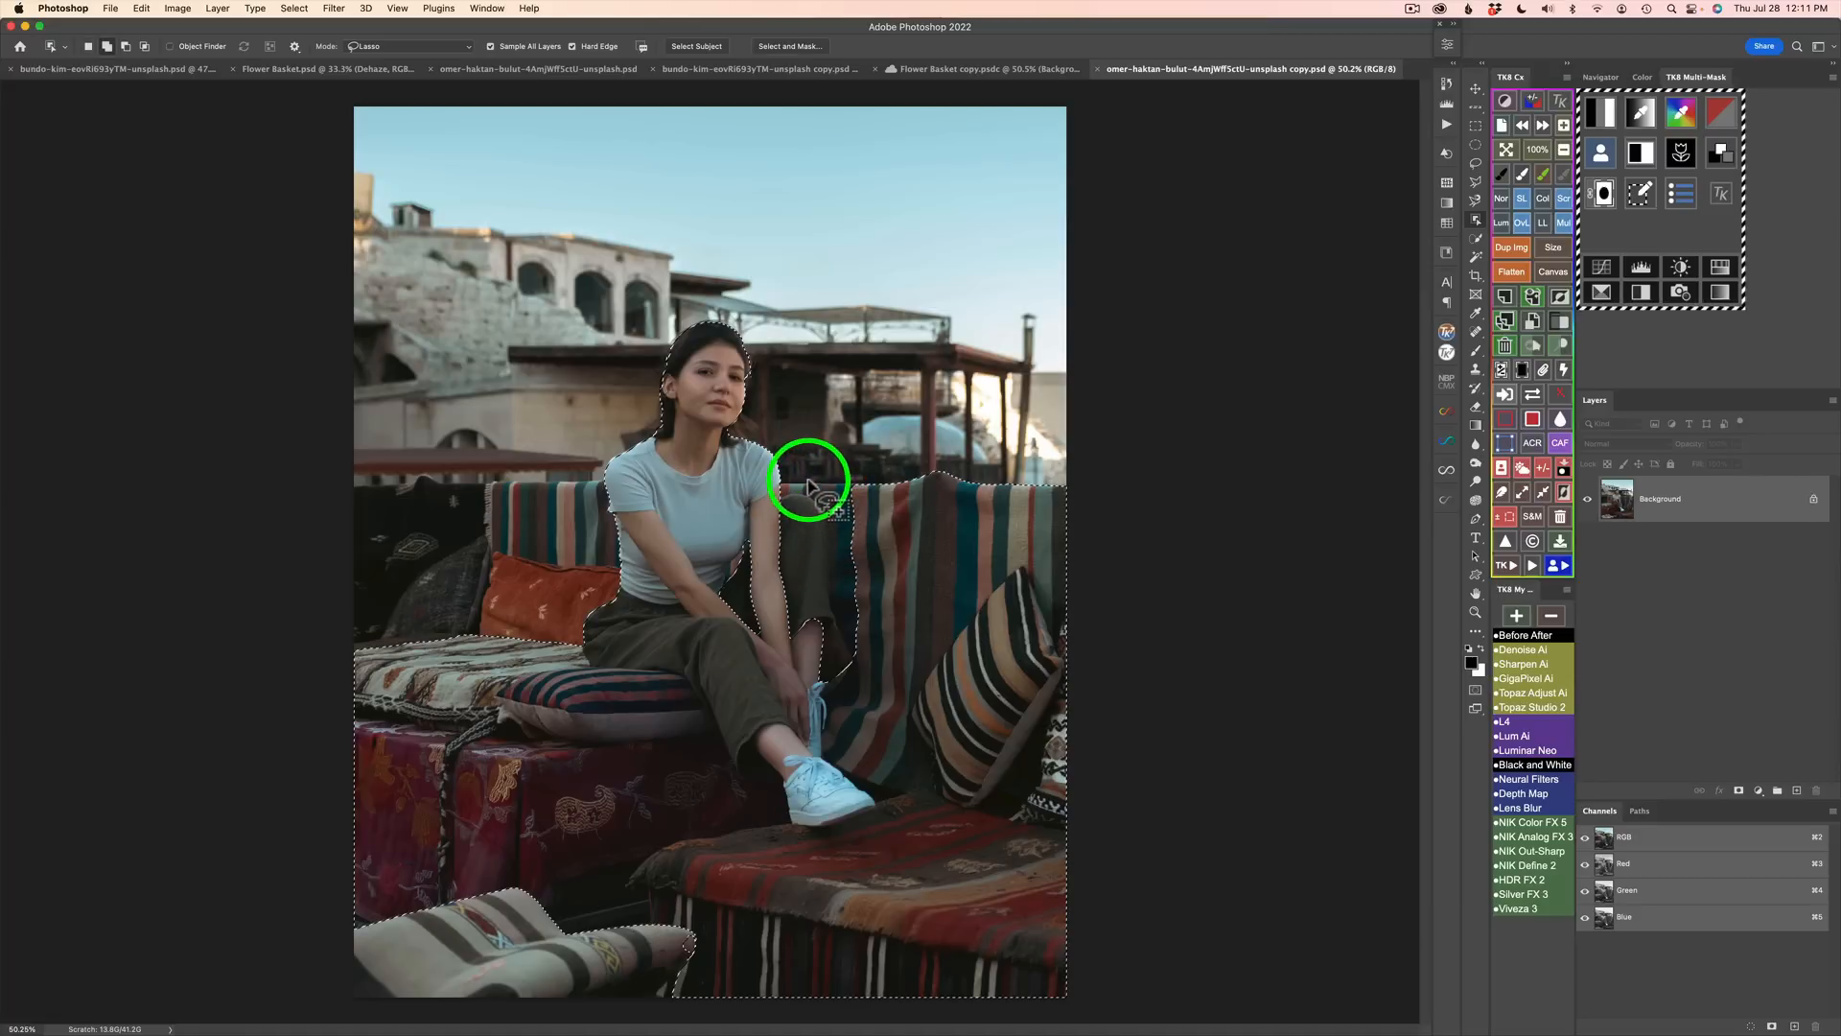
mouse_move(807, 485)
mouse_down()
mouse_move(770, 496)
mouse_move(771, 634)
mouse_move(791, 669)
mouse_move(854, 676)
mouse_move(886, 590)
mouse_move(862, 504)
mouse_move(814, 483)
mouse_move(739, 526)
mouse_up()
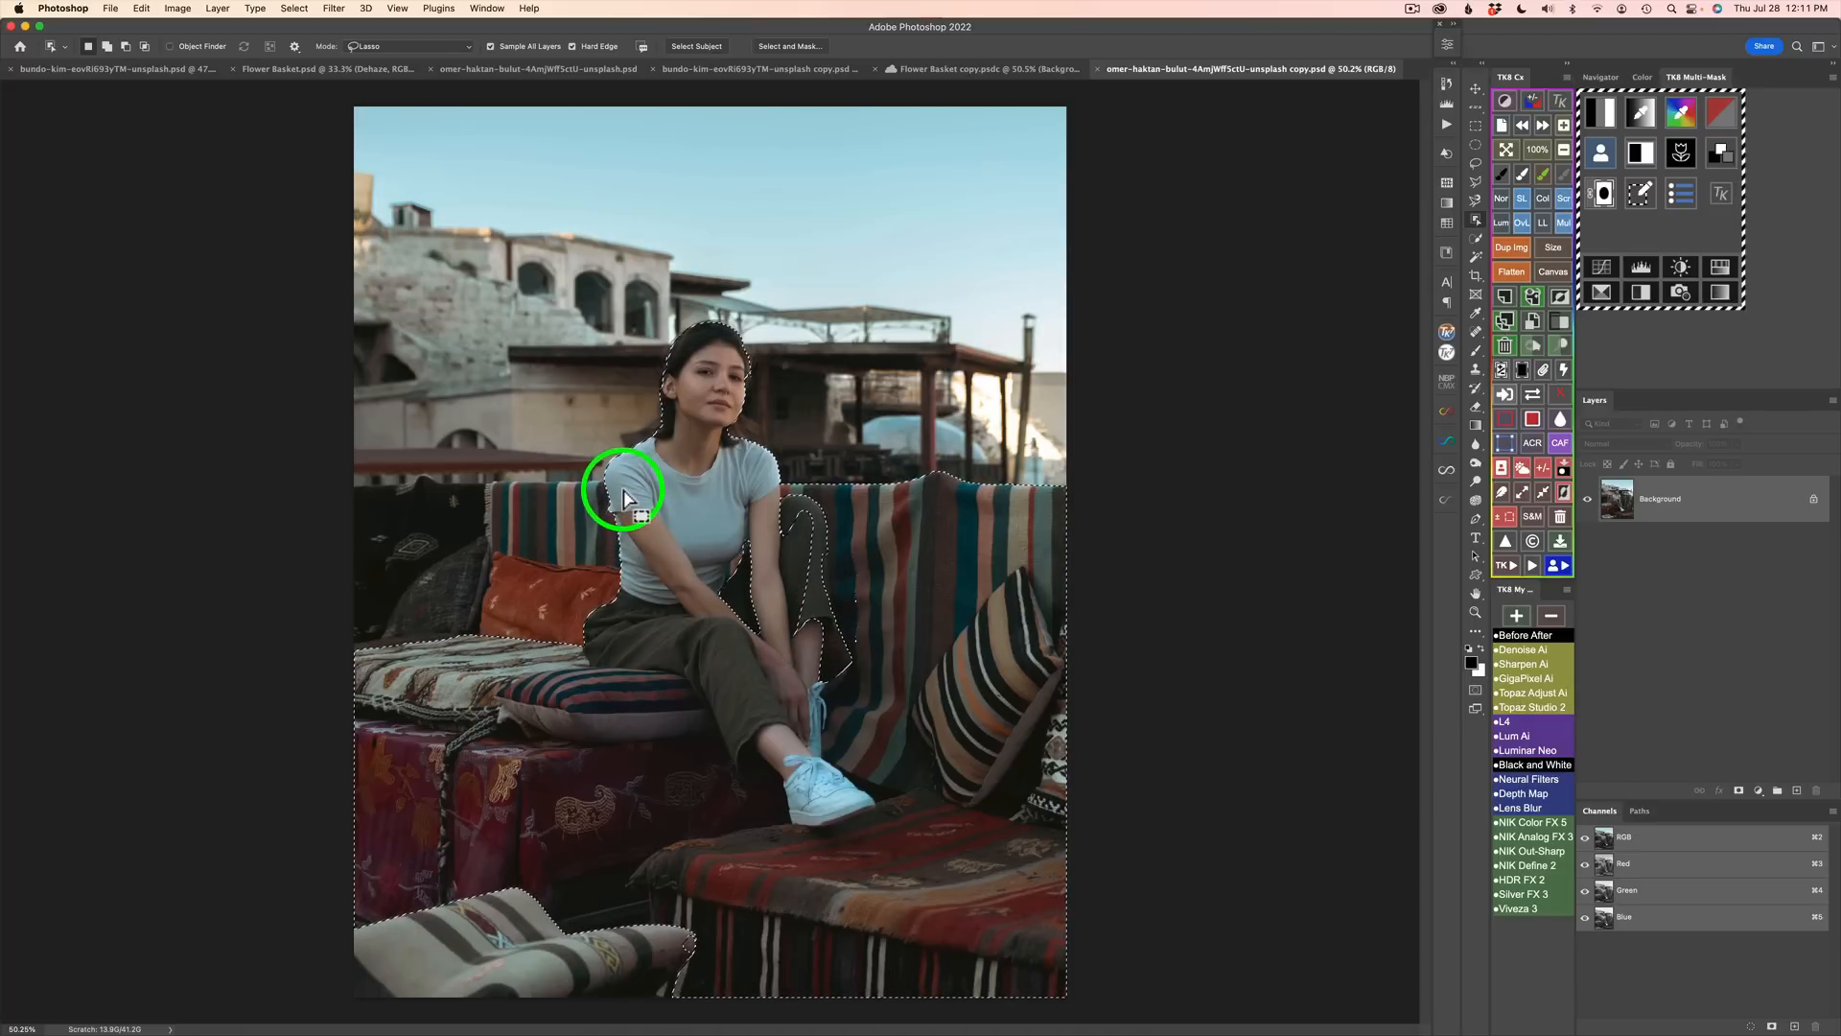
key(shift)
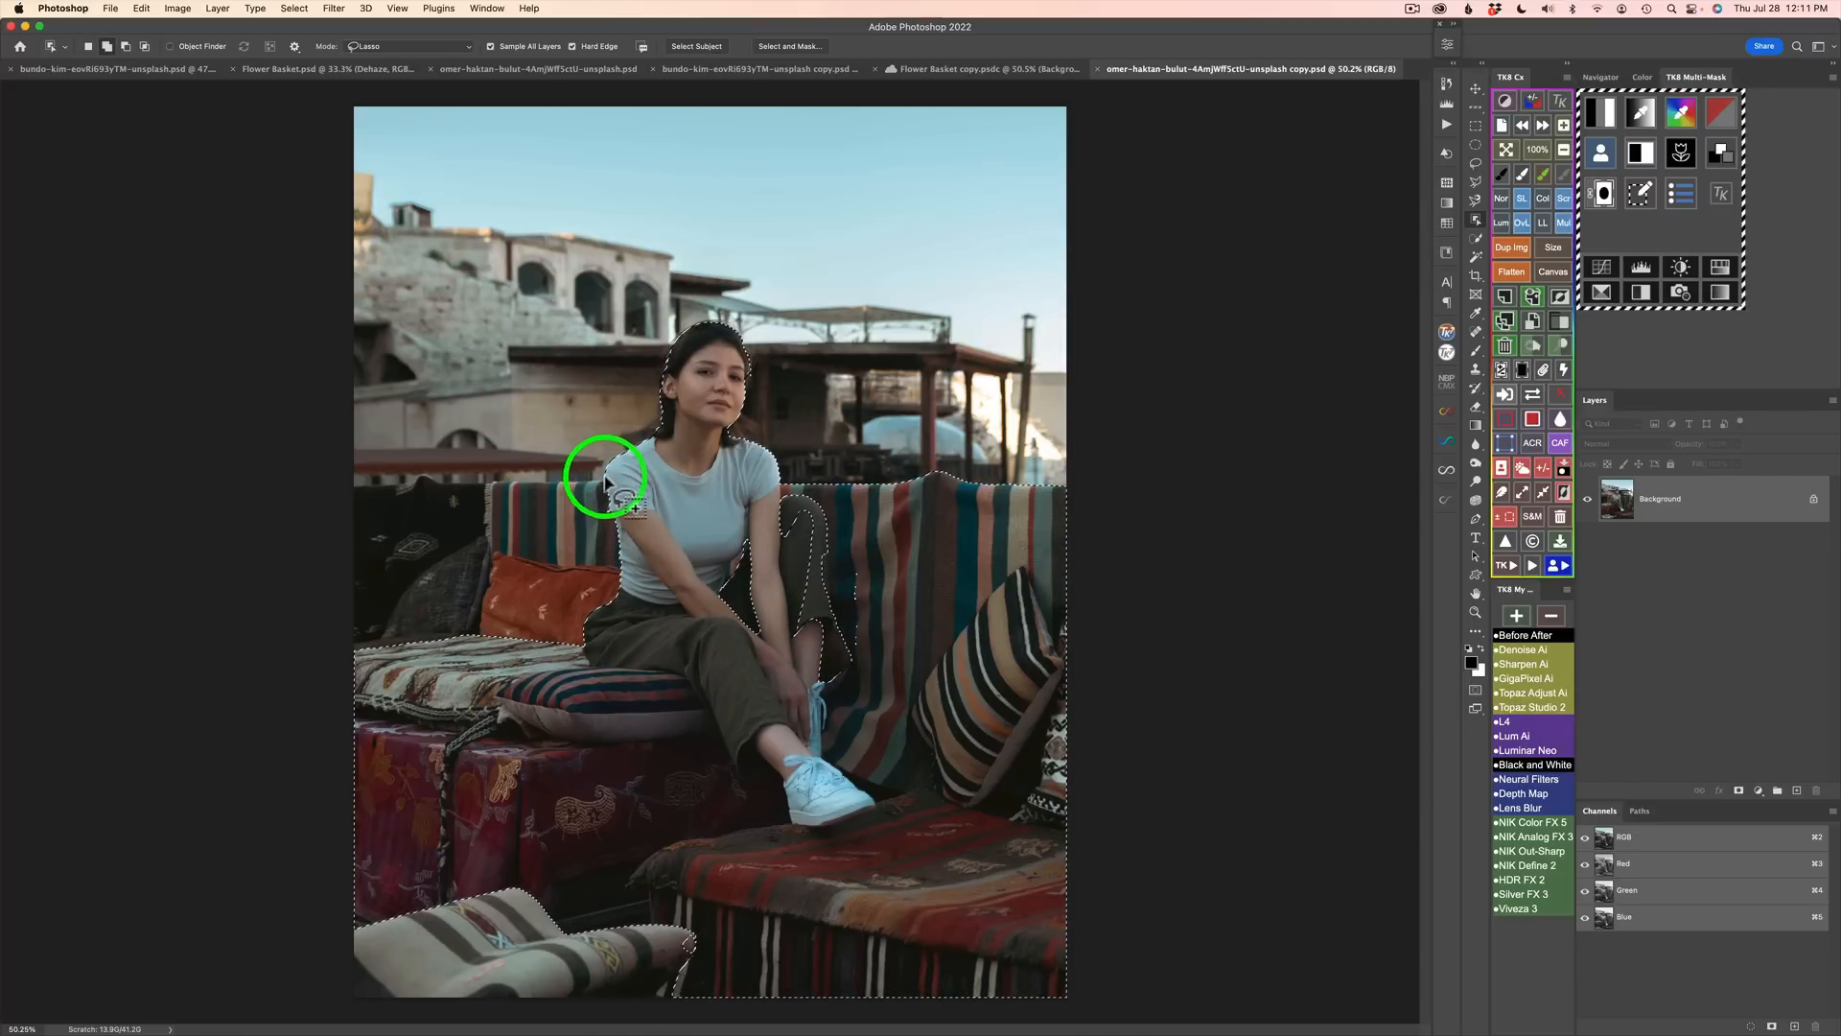
mouse_move(605, 477)
mouse_down()
mouse_move(429, 462)
mouse_move(353, 479)
mouse_move(322, 564)
mouse_move(365, 663)
mouse_move(492, 681)
mouse_move(617, 614)
mouse_move(627, 510)
mouse_move(551, 476)
mouse_move(515, 613)
mouse_up()
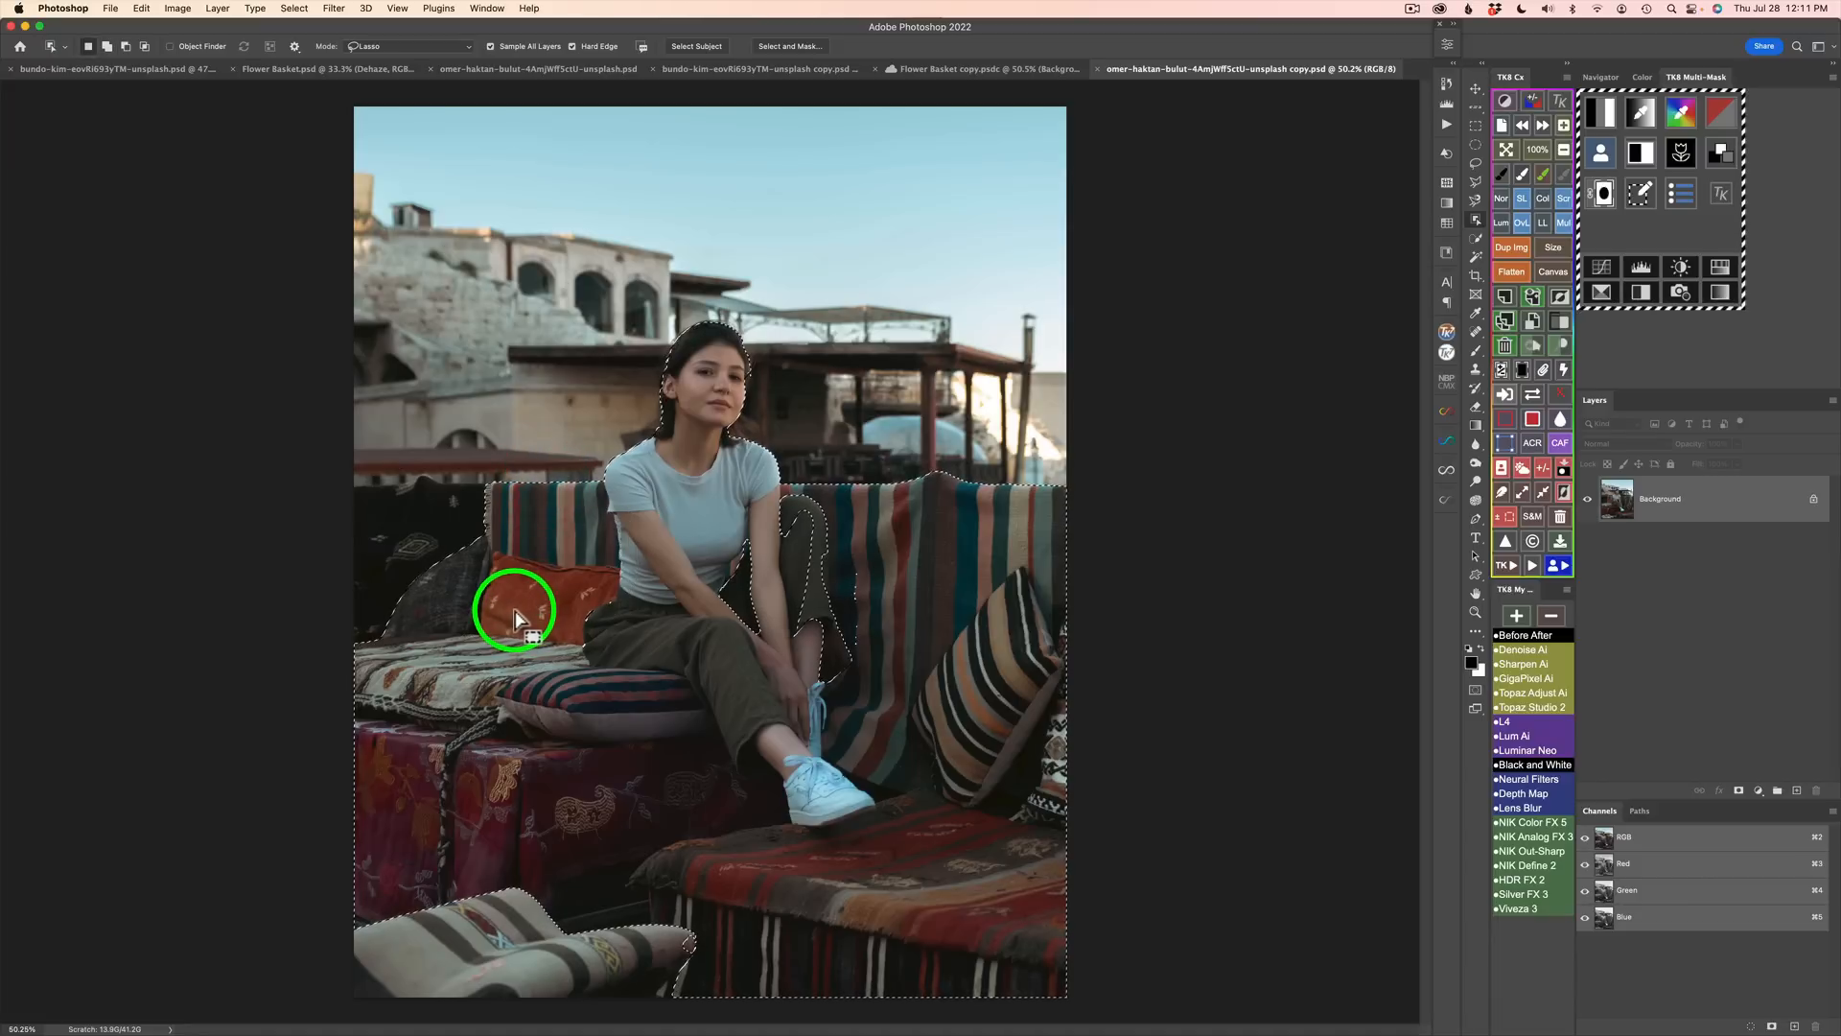
mouse_move(502, 522)
mouse_down()
mouse_move(450, 460)
mouse_move(317, 511)
mouse_move(356, 663)
mouse_move(523, 592)
mouse_move(466, 493)
mouse_move(452, 678)
mouse_up()
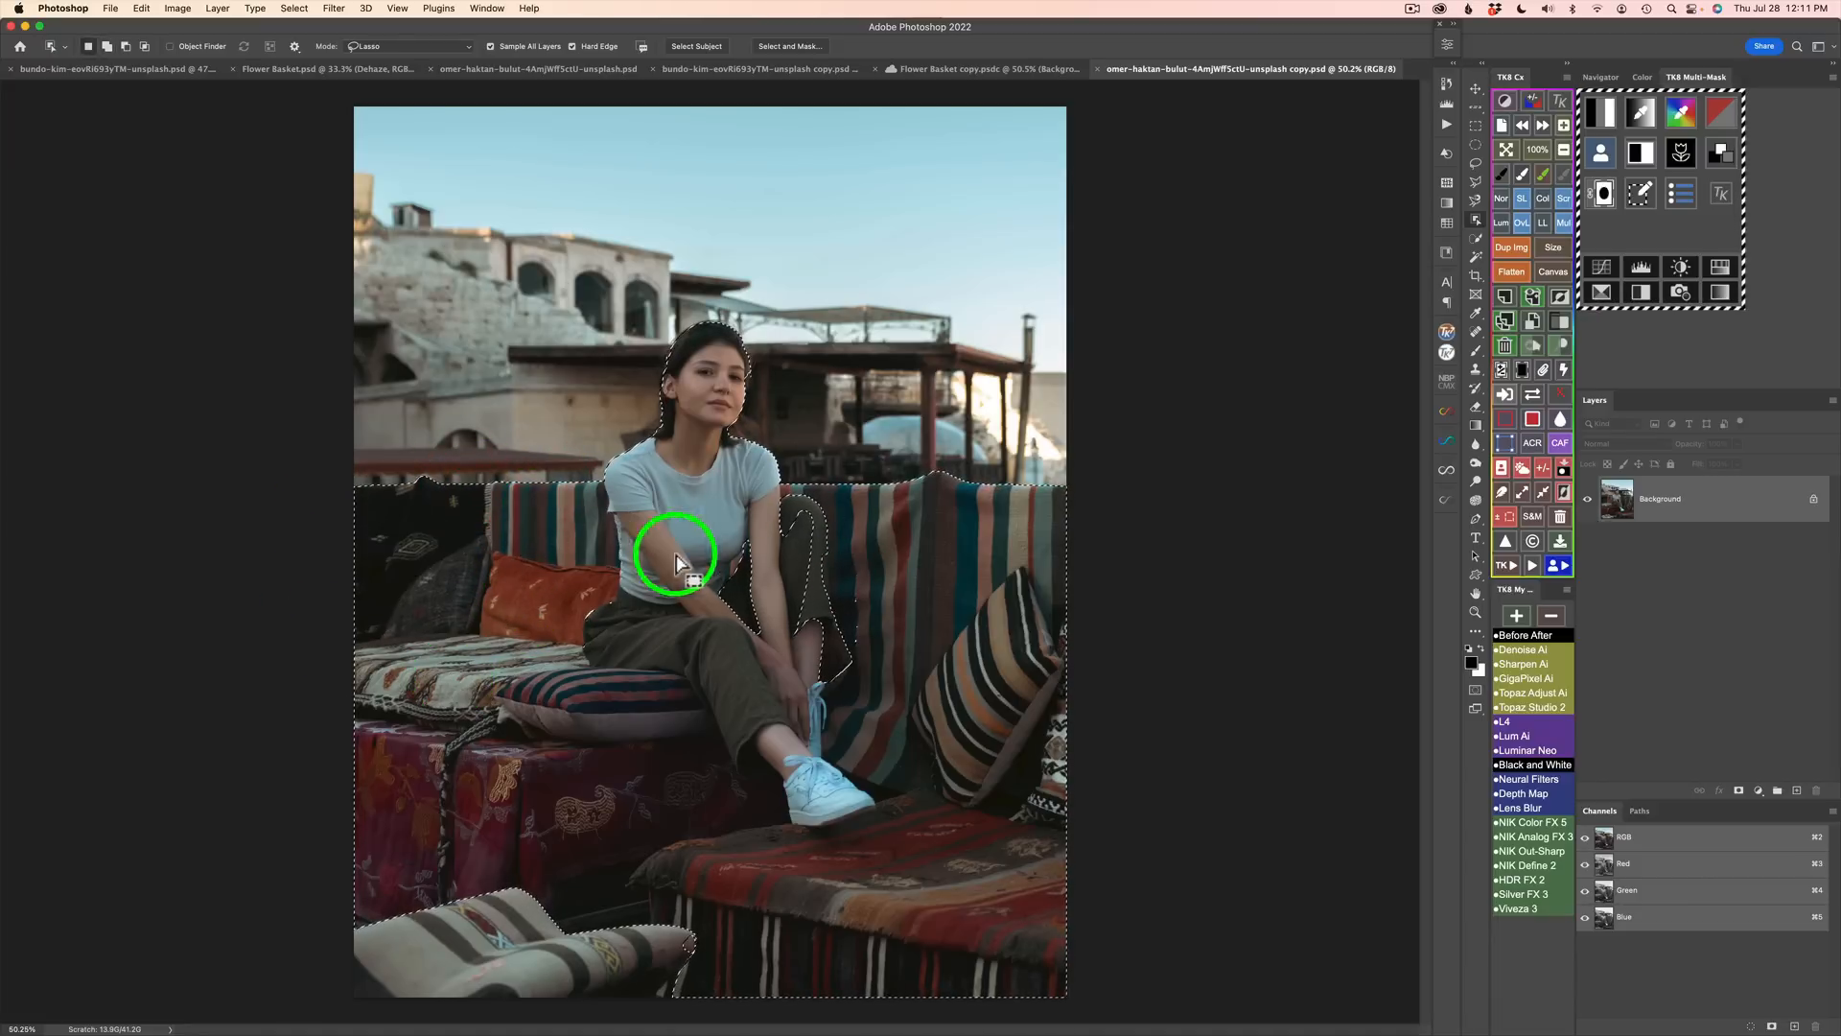
Step: Lasso the raised leg, leftover gaps and front cushion into the selection, and save it as a new channel named Foreground
click(1475, 163)
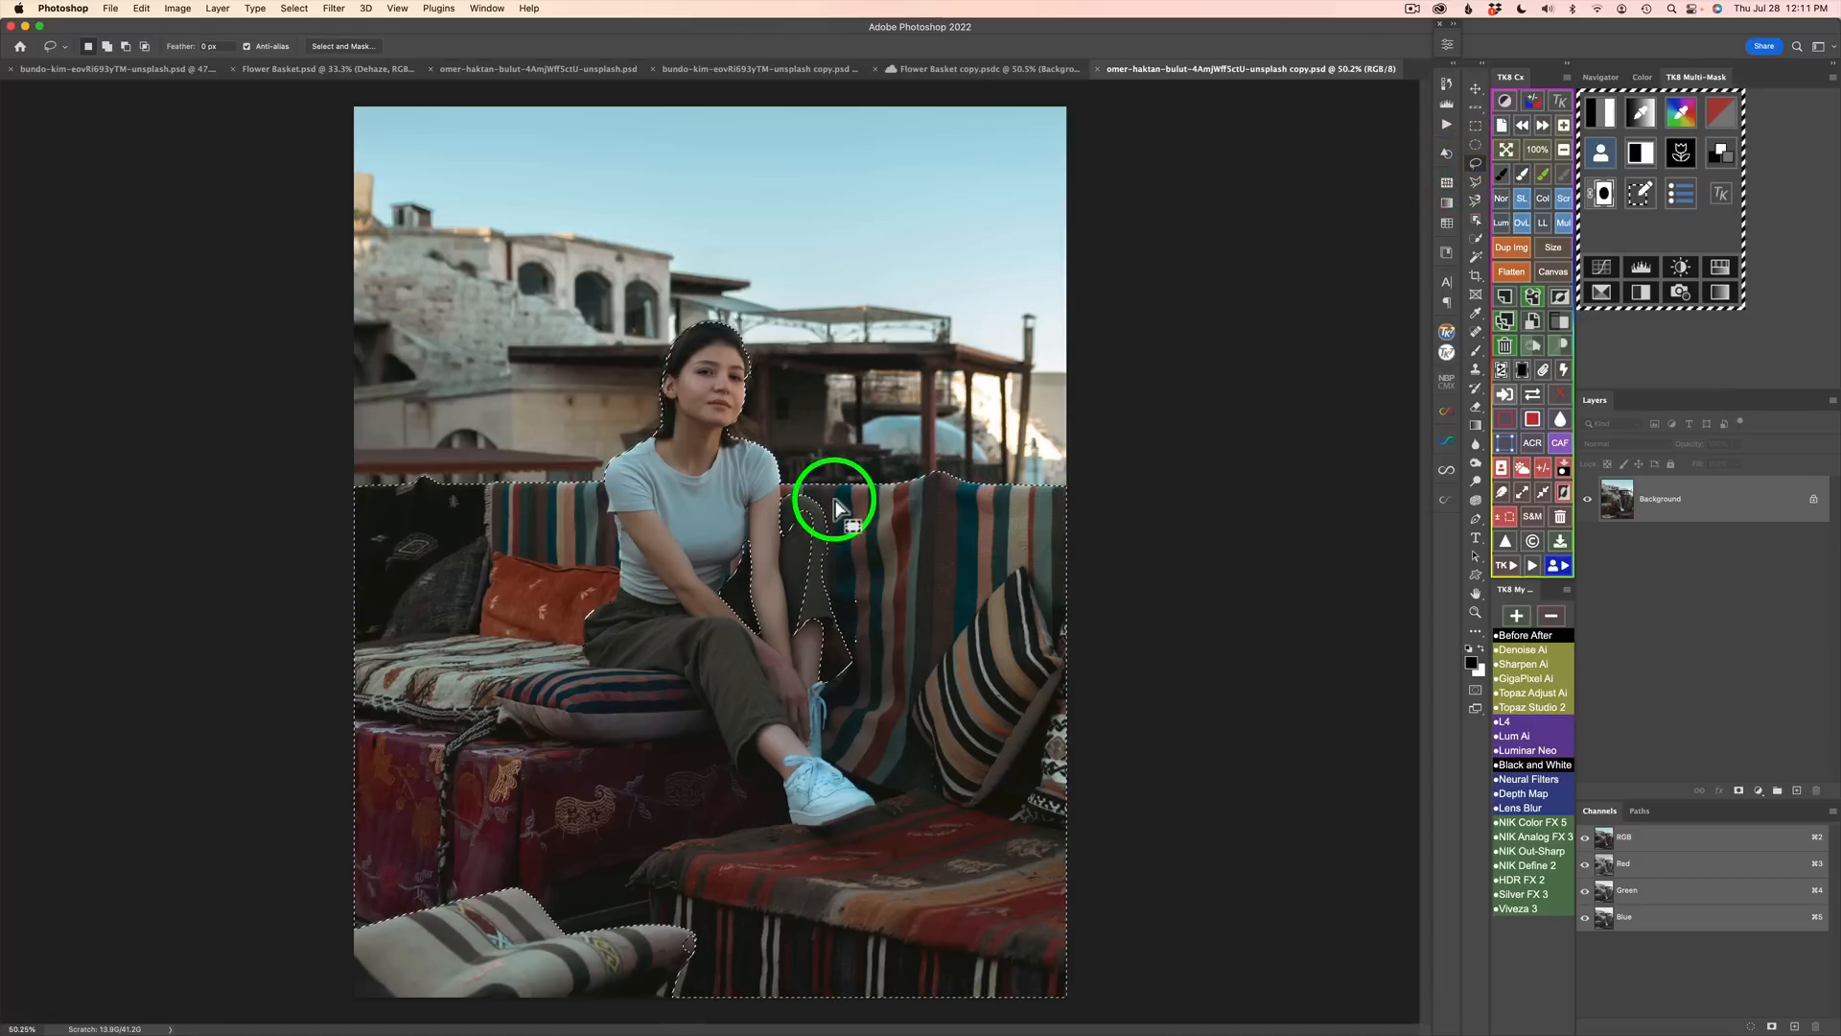
drag(796, 499, 805, 520)
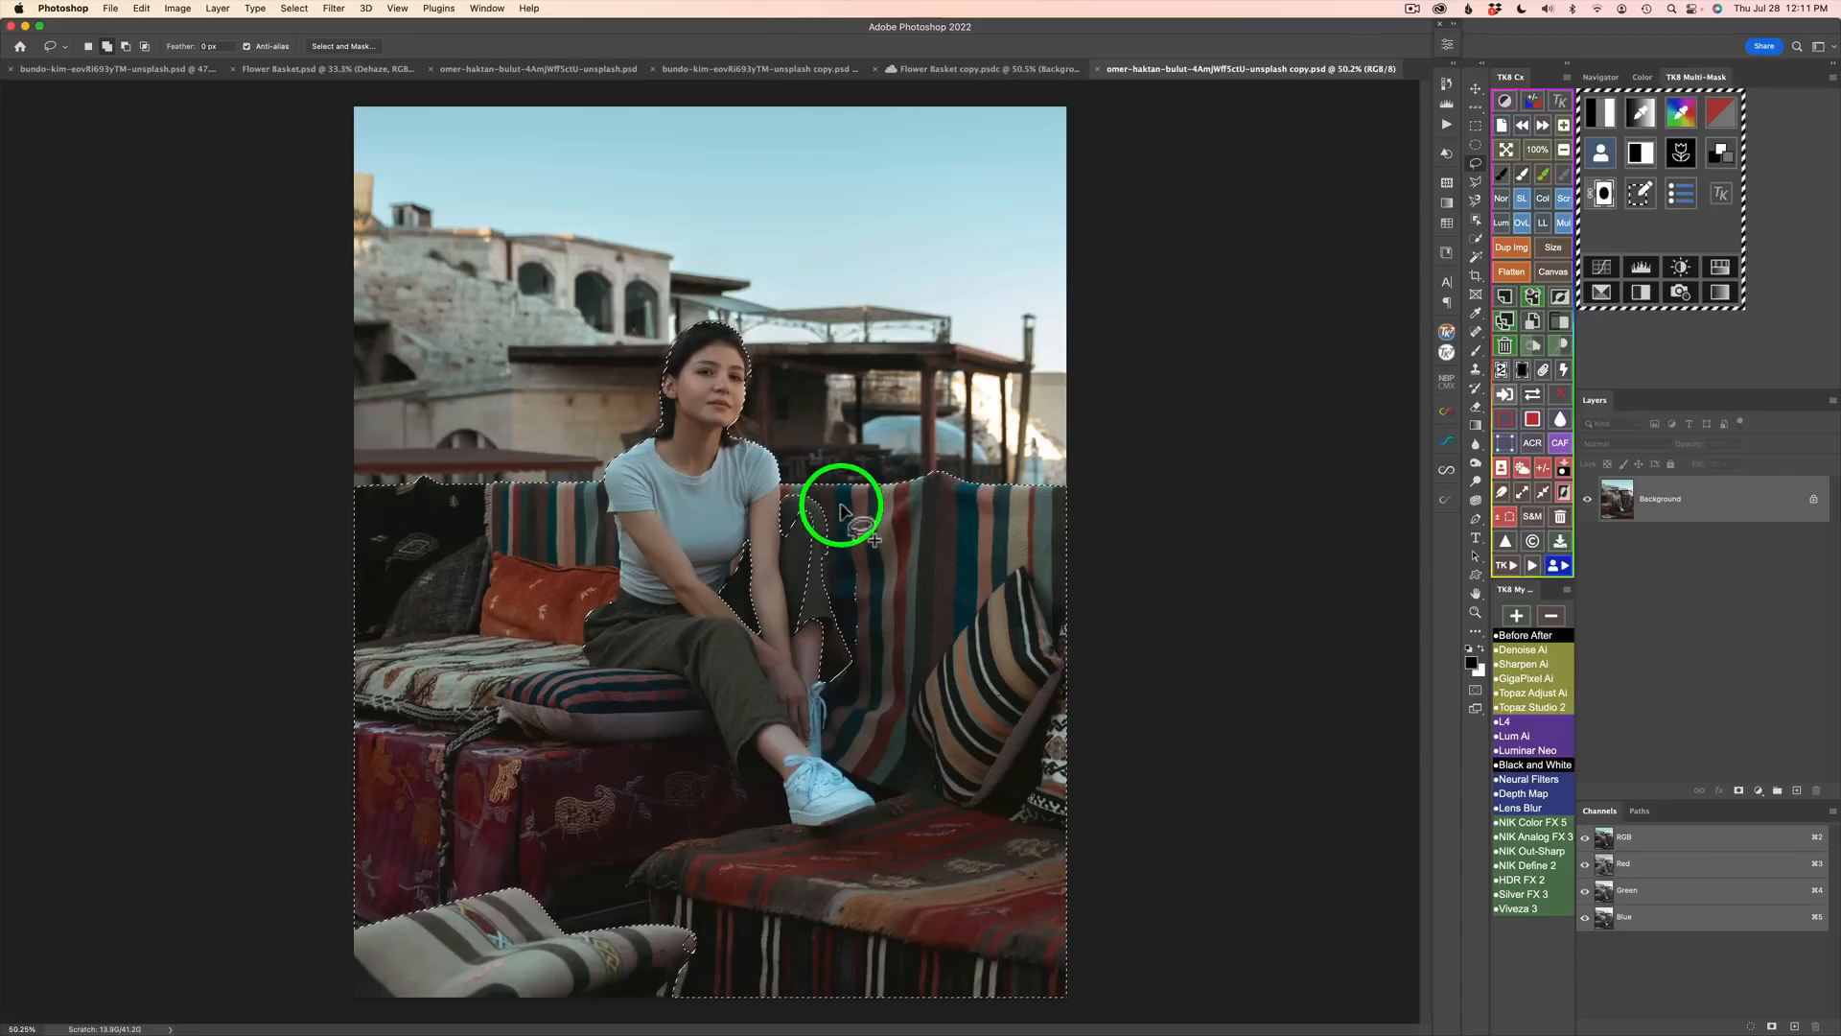
mouse_move(731, 513)
mouse_down()
mouse_move(682, 556)
mouse_move(707, 686)
mouse_move(892, 710)
mouse_move(882, 551)
mouse_move(825, 551)
mouse_up()
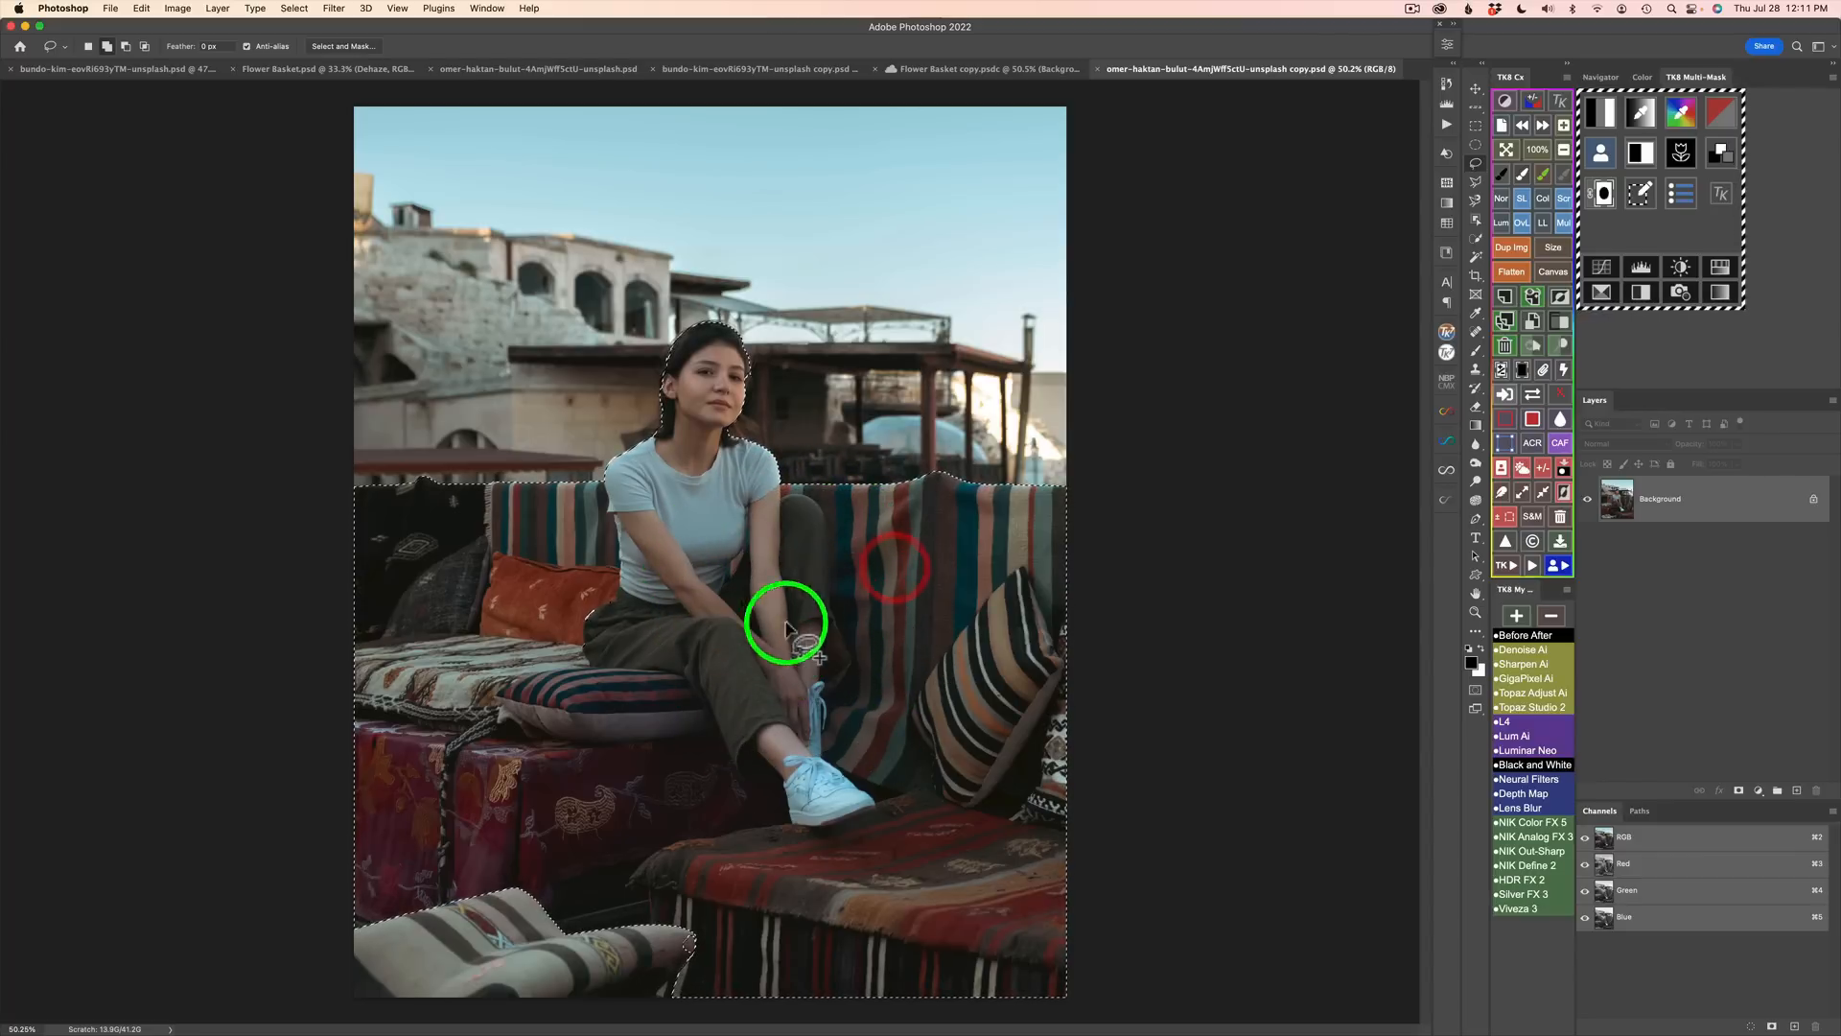
drag(617, 573, 604, 710)
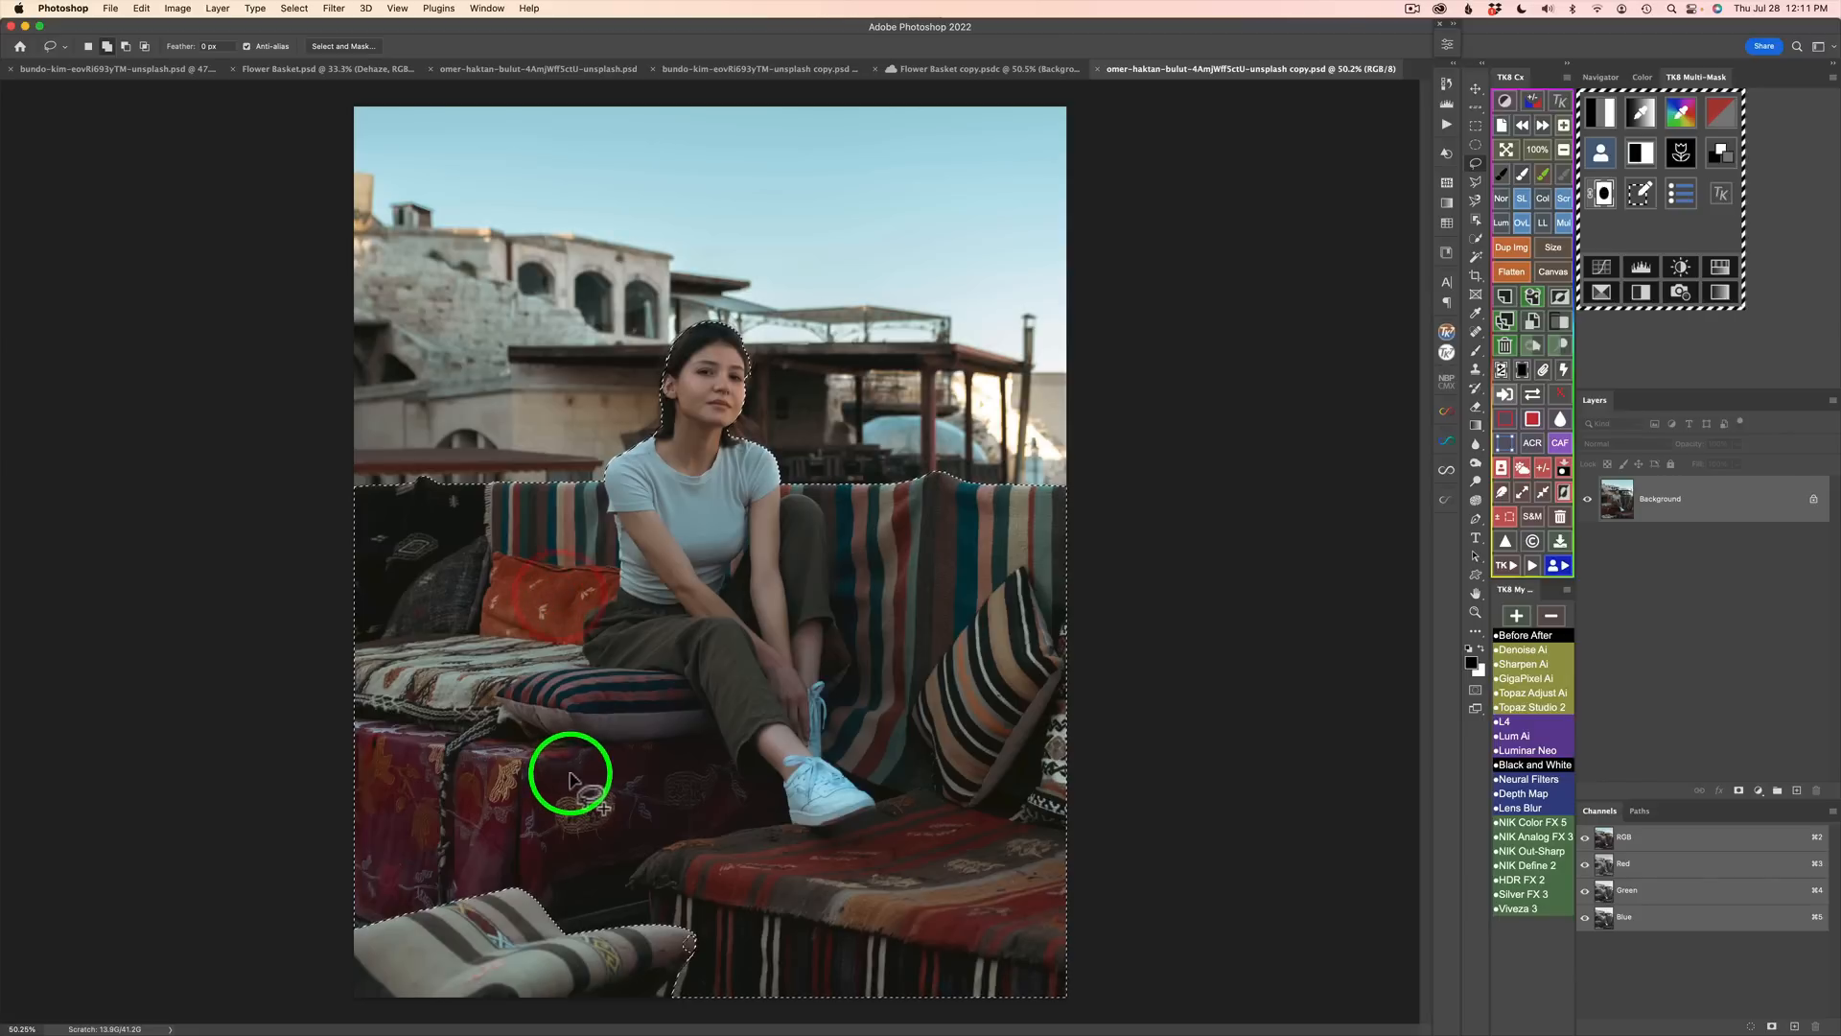
mouse_move(729, 954)
mouse_down()
mouse_move(618, 833)
mouse_move(433, 810)
mouse_move(342, 899)
mouse_move(343, 984)
mouse_move(375, 1014)
mouse_move(587, 1028)
mouse_up()
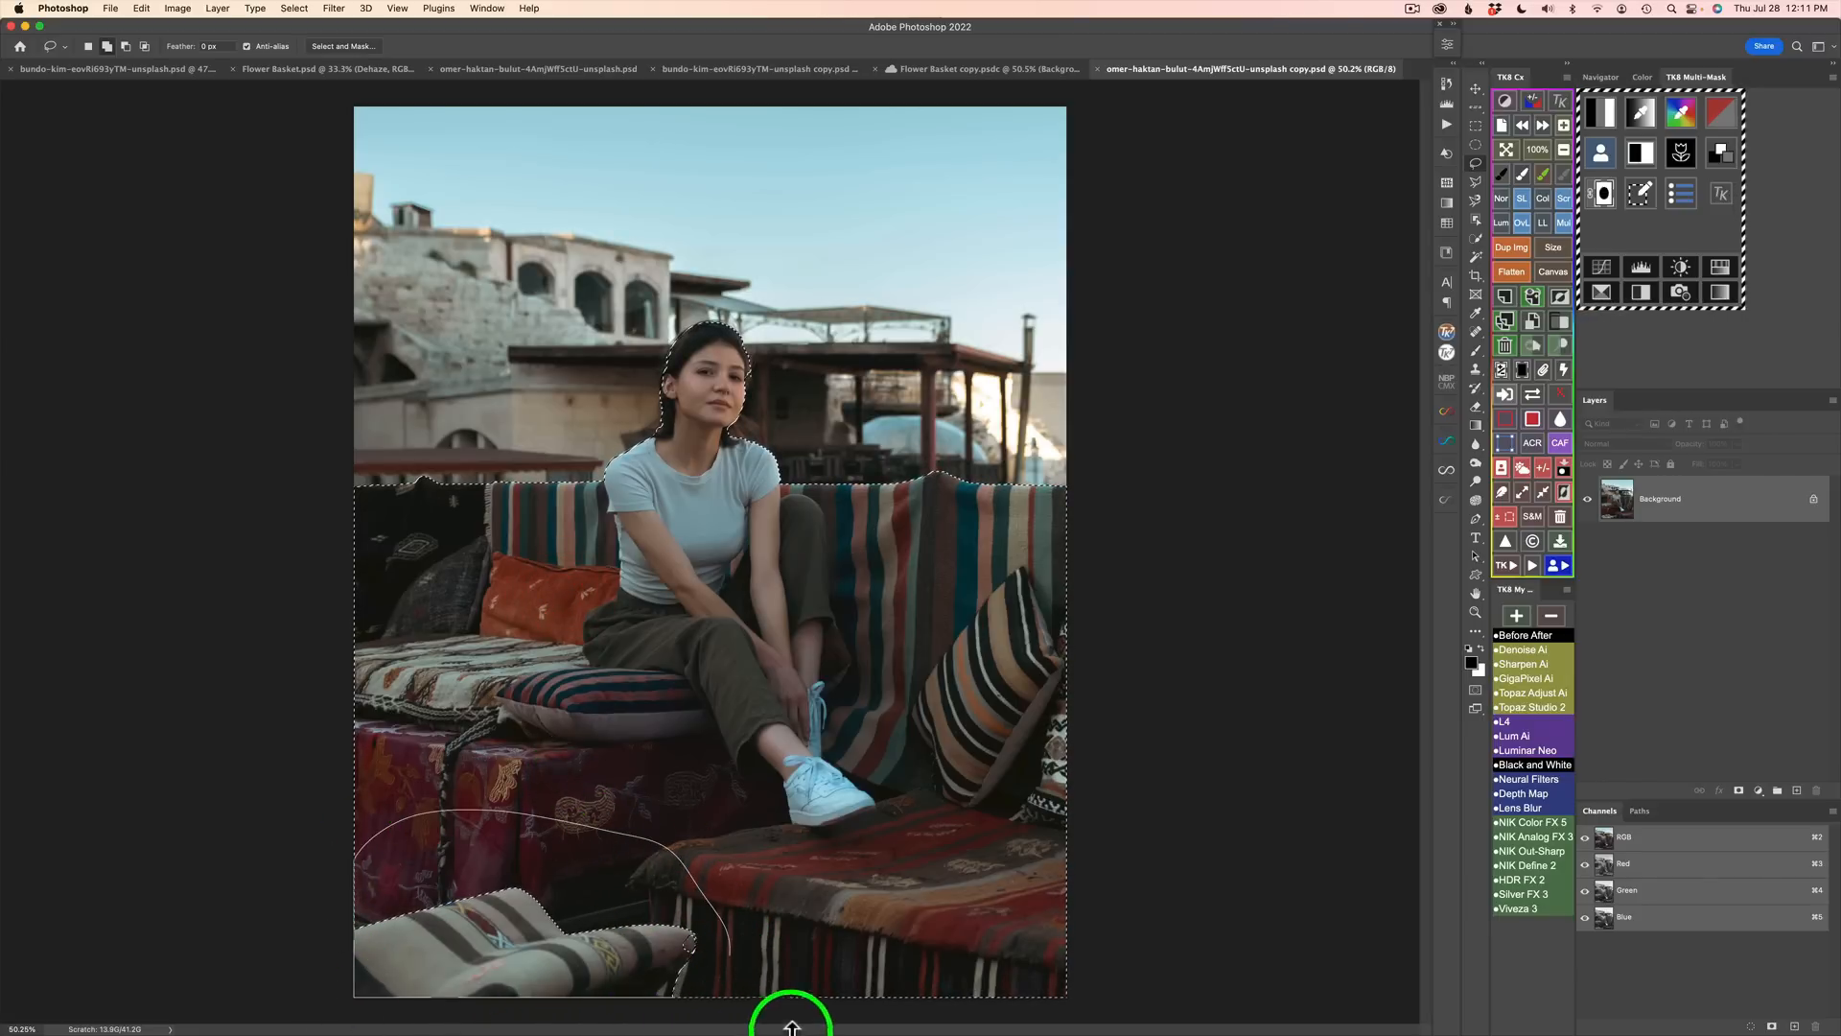
mouse_move(792, 1027)
mouse_down()
mouse_move(778, 915)
mouse_move(723, 835)
mouse_move(634, 806)
mouse_move(441, 811)
mouse_up()
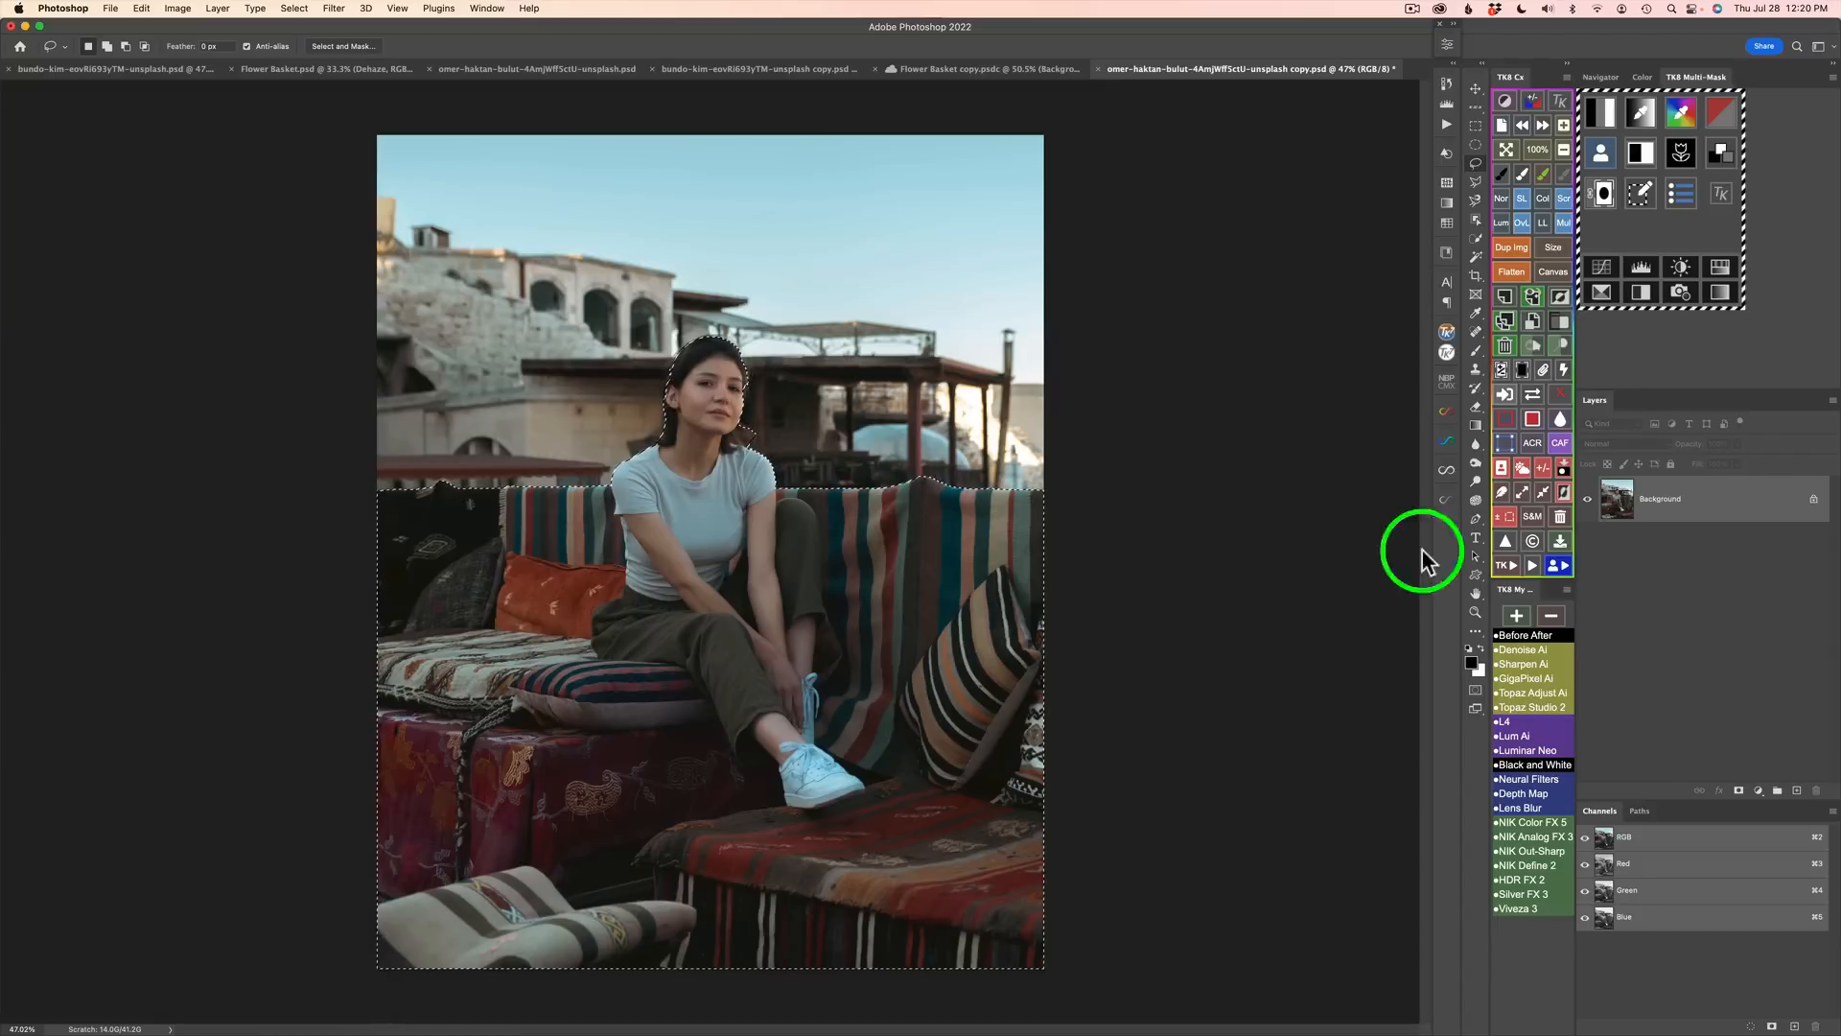
click(1563, 468)
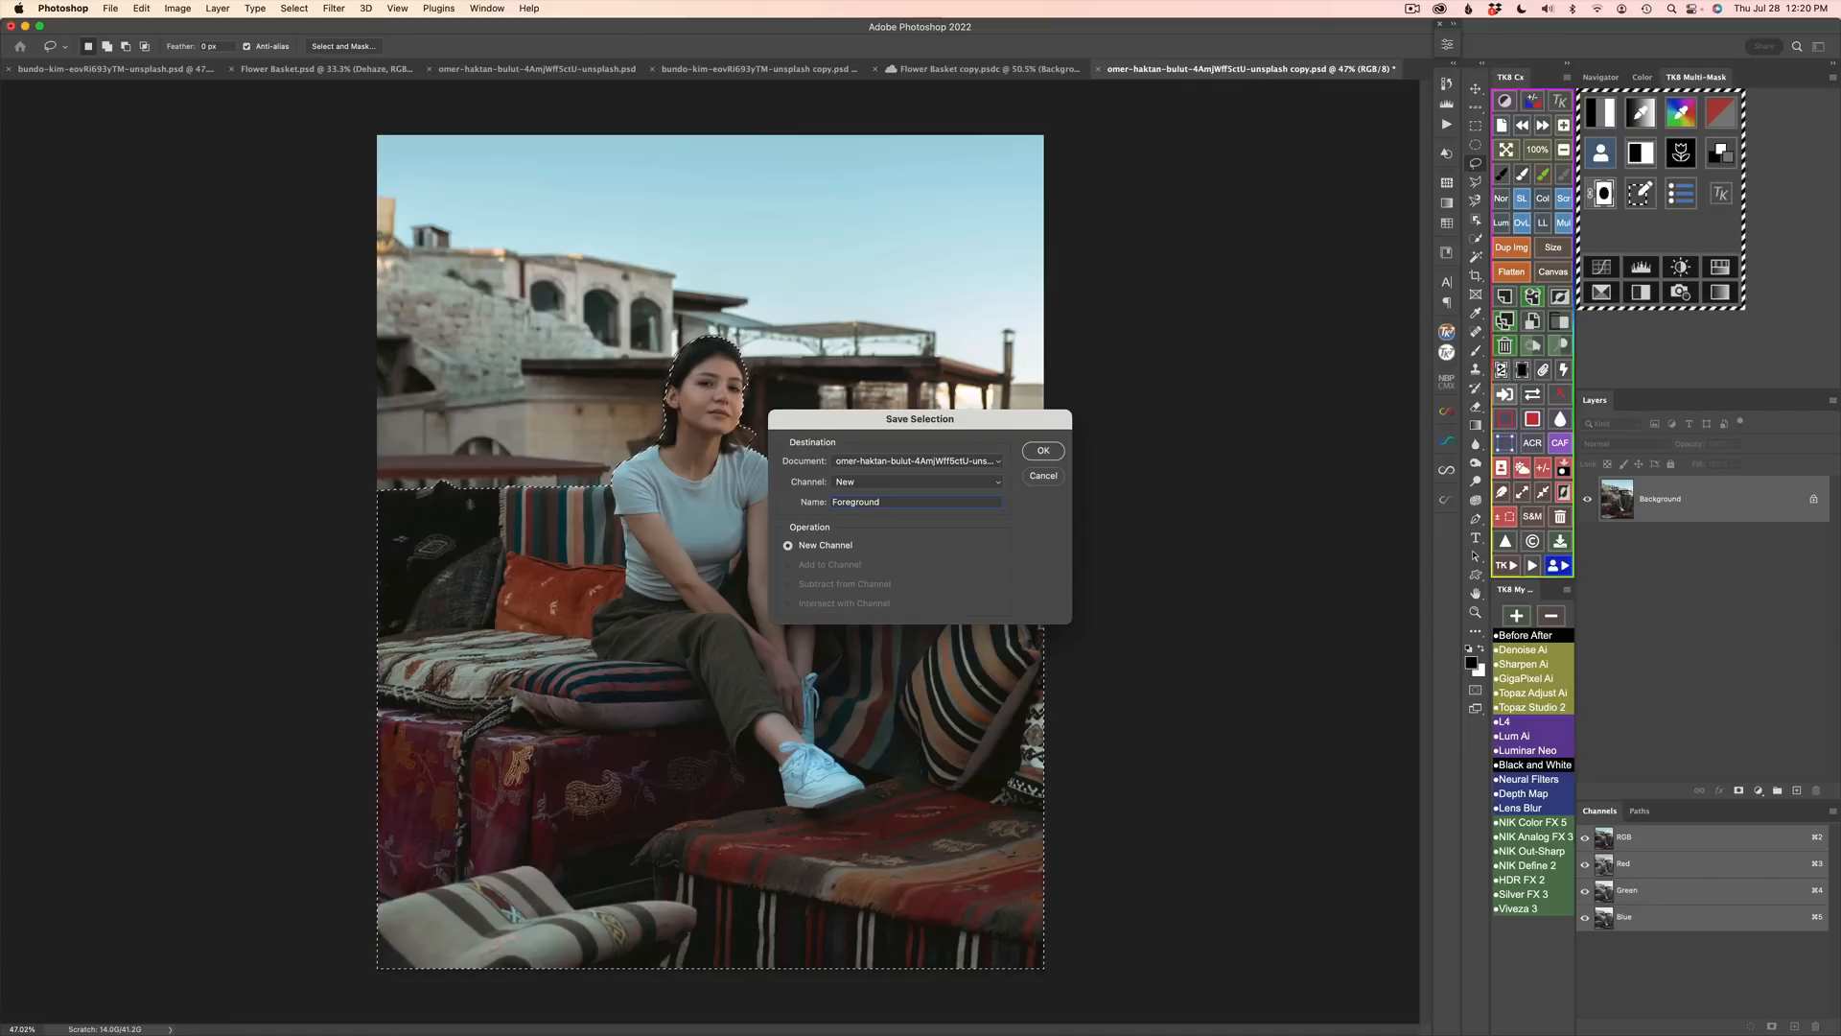
click(1045, 451)
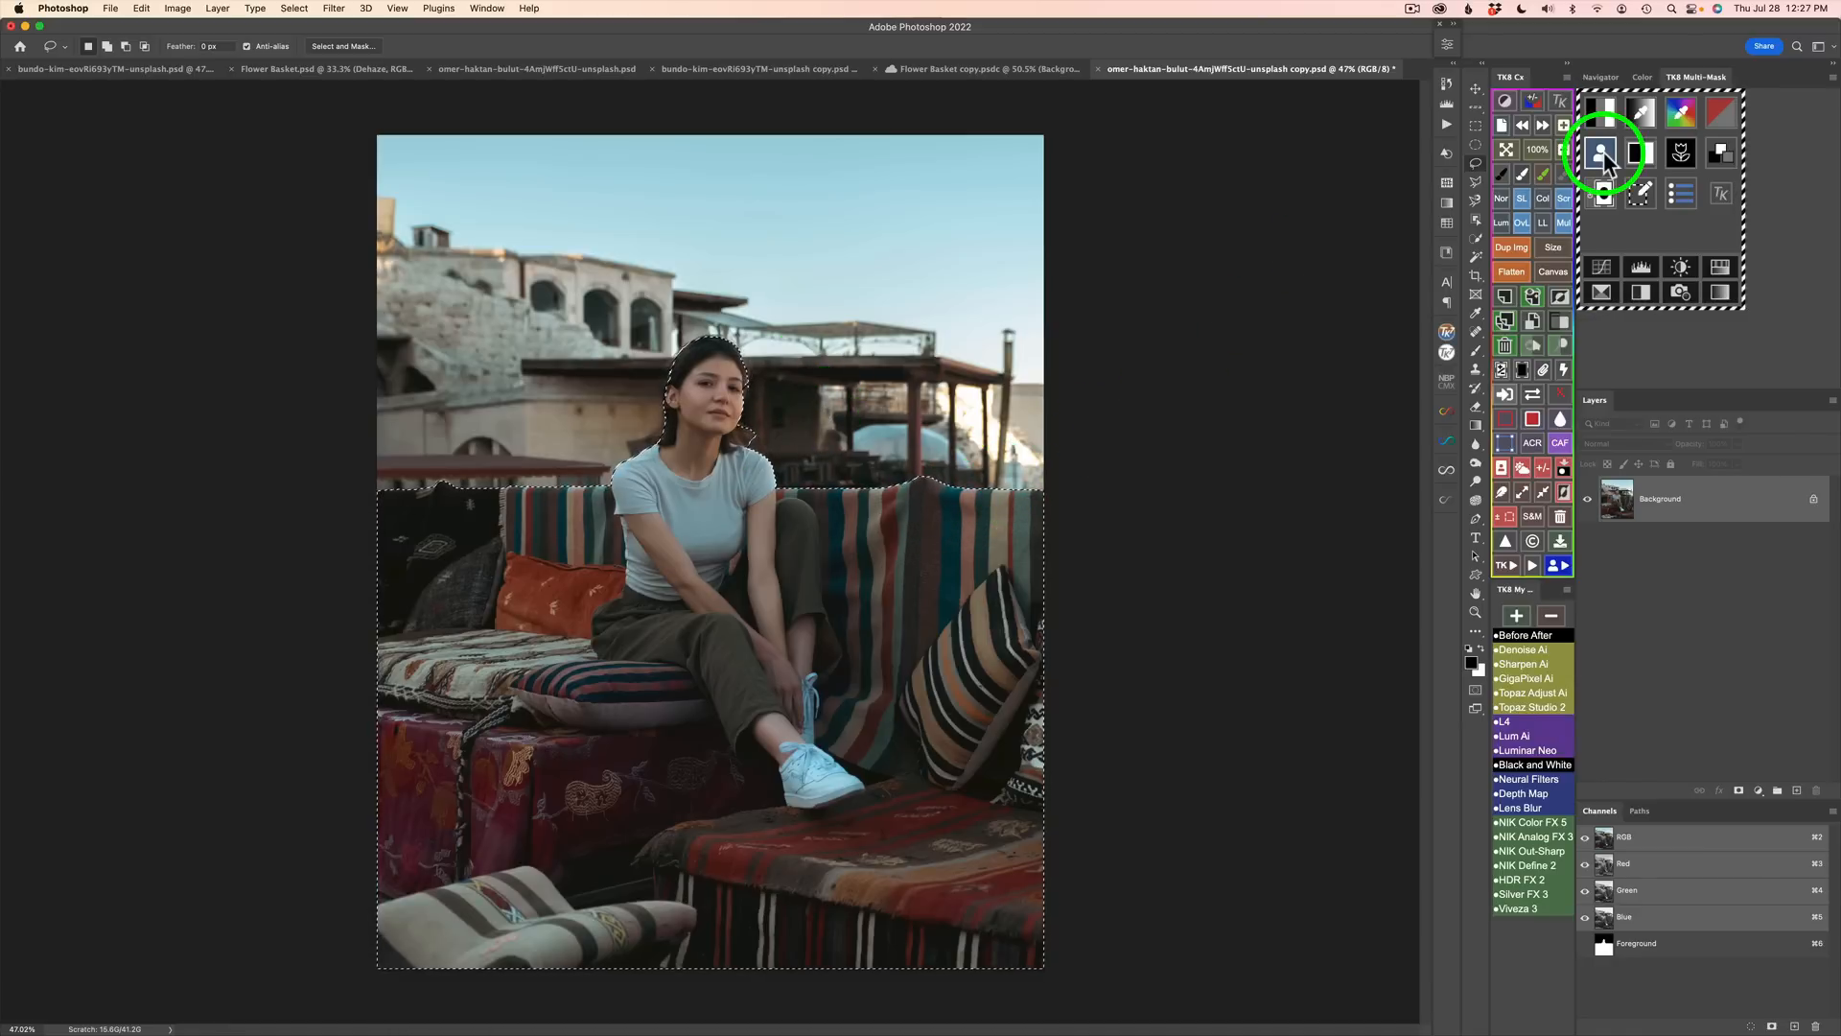
Step: Turn the active selection into a mask and multiply it with a level 3 midtones mask through the mask calculator
click(1603, 153)
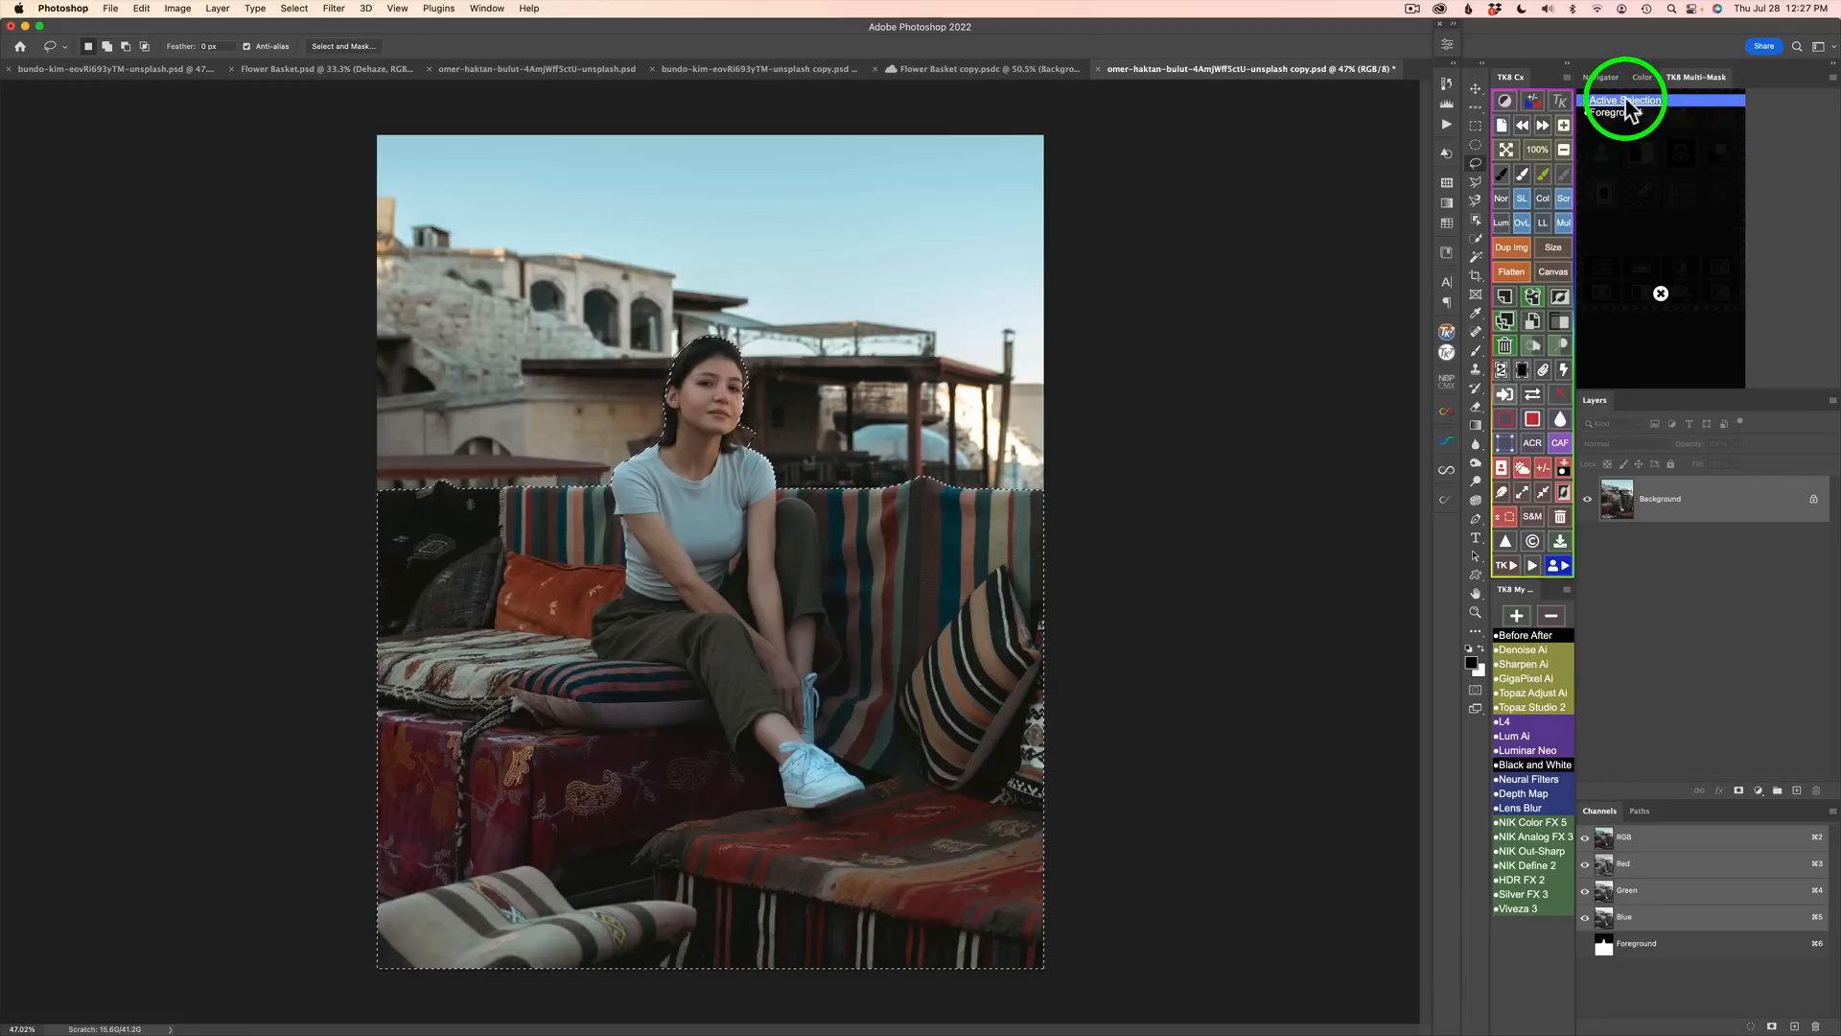
click(1627, 101)
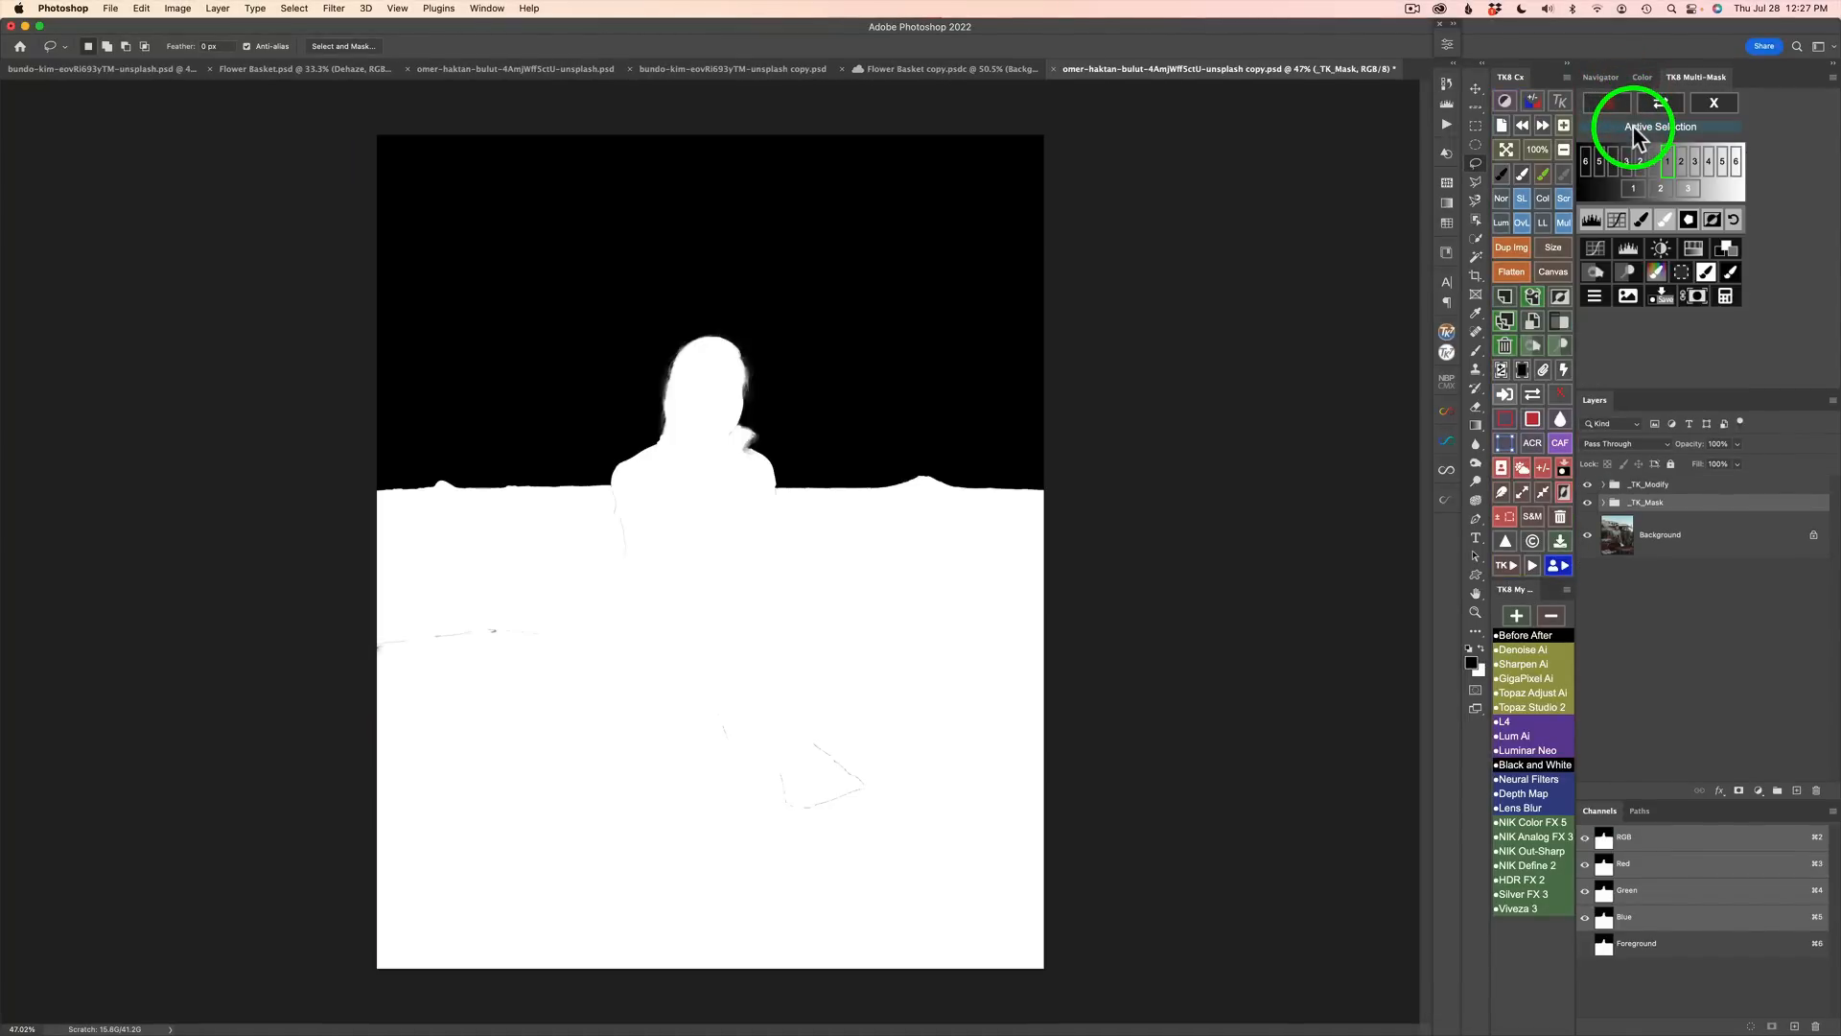
click(1727, 297)
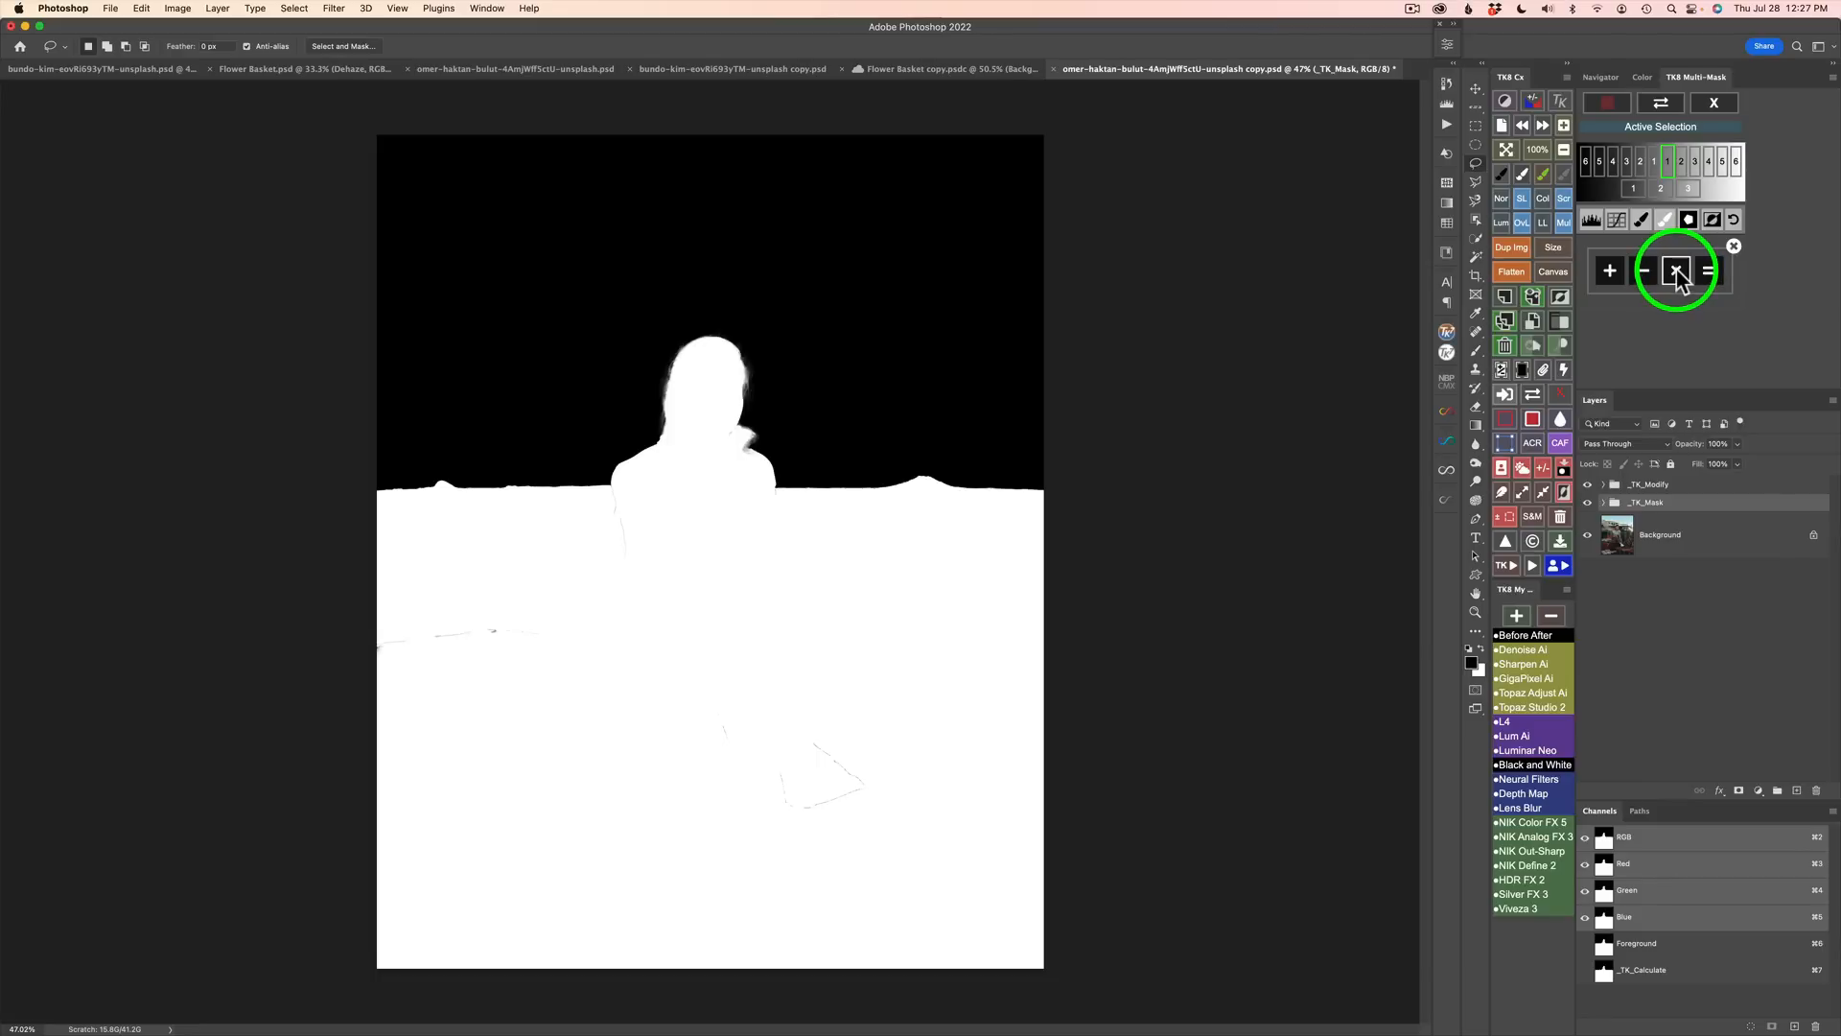
click(1721, 101)
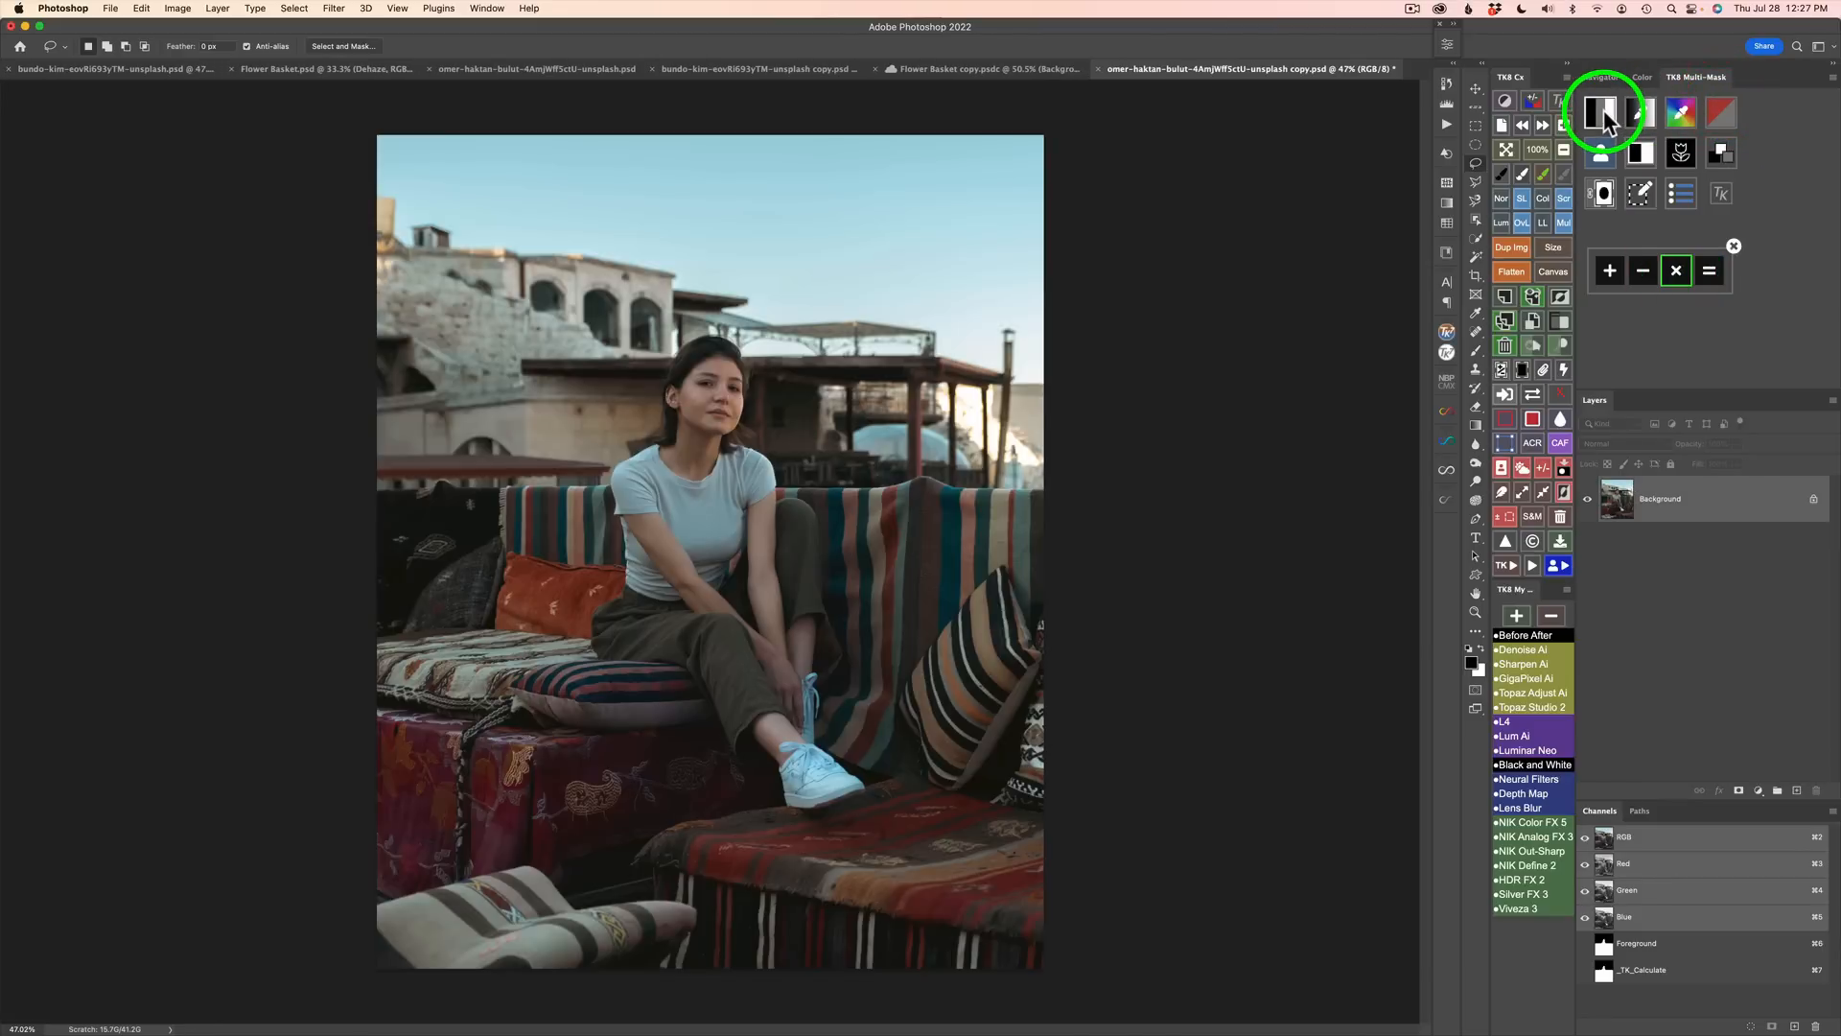
click(1603, 109)
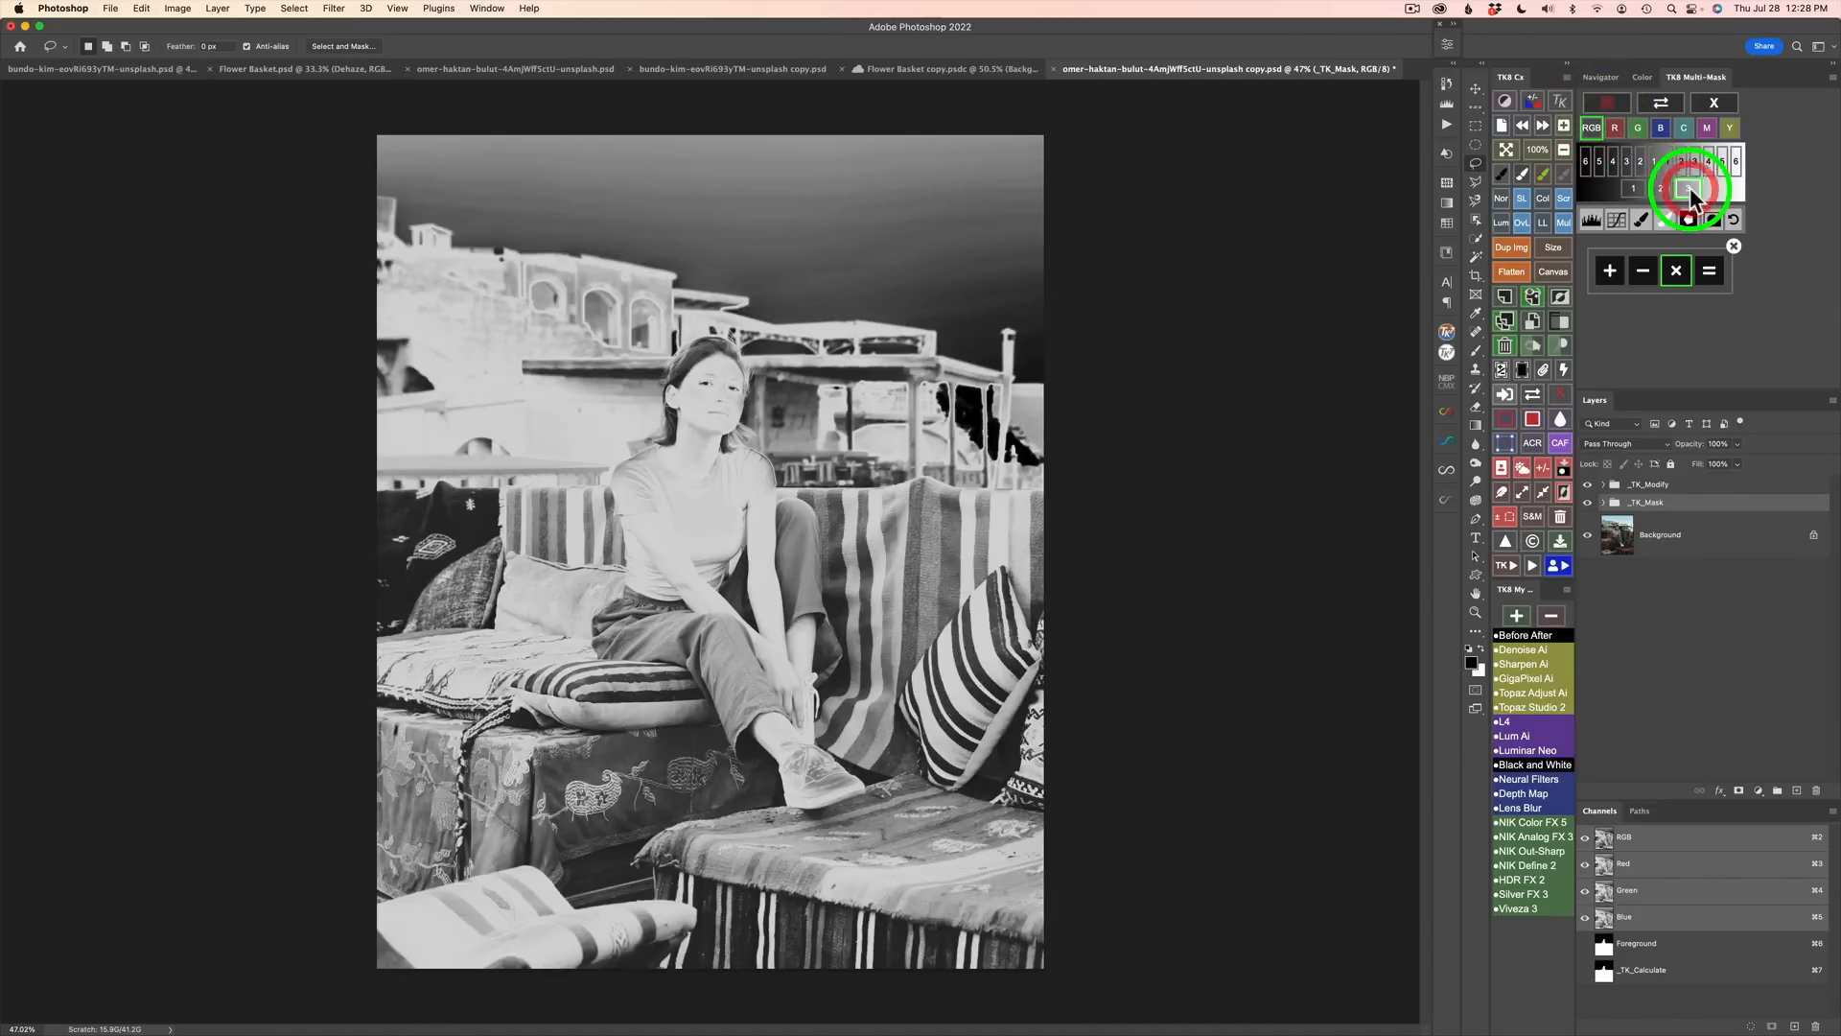
click(1714, 270)
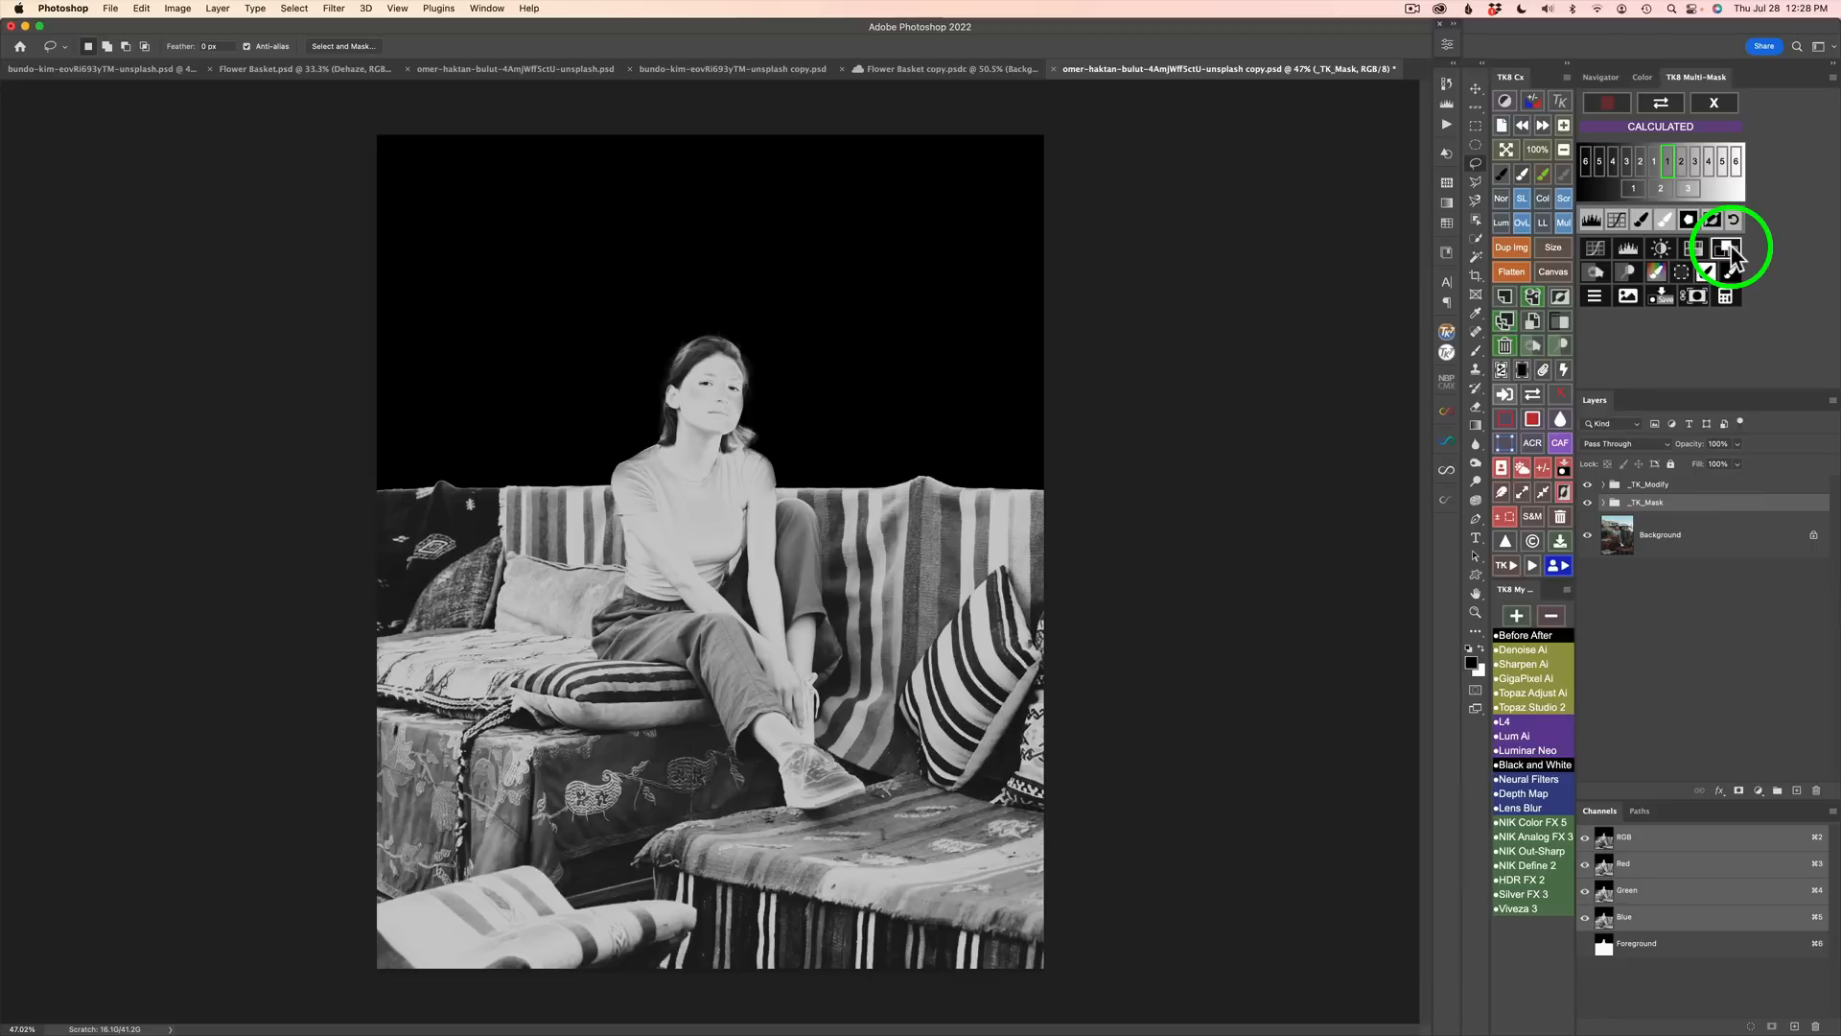
Step: Create a Color Grading layer through the calculated mask, and brighten its midtones and shift them toward warm orange
click(1731, 250)
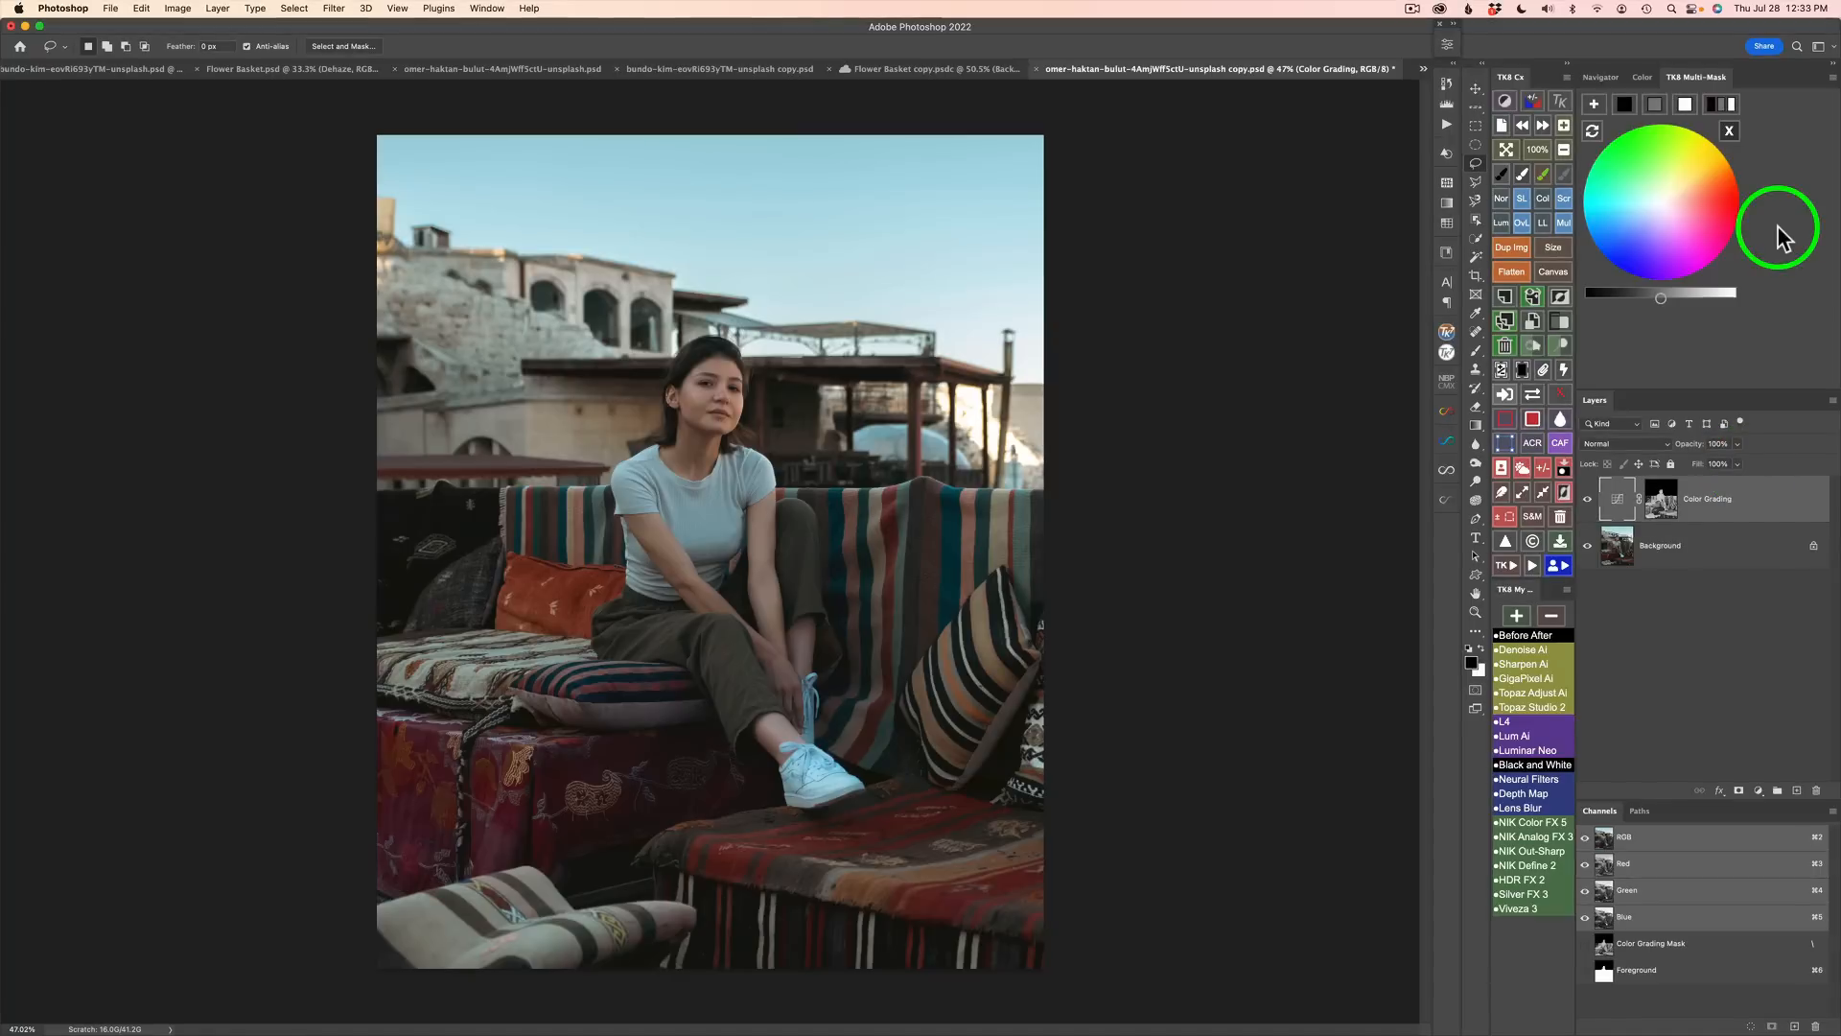
click(1657, 108)
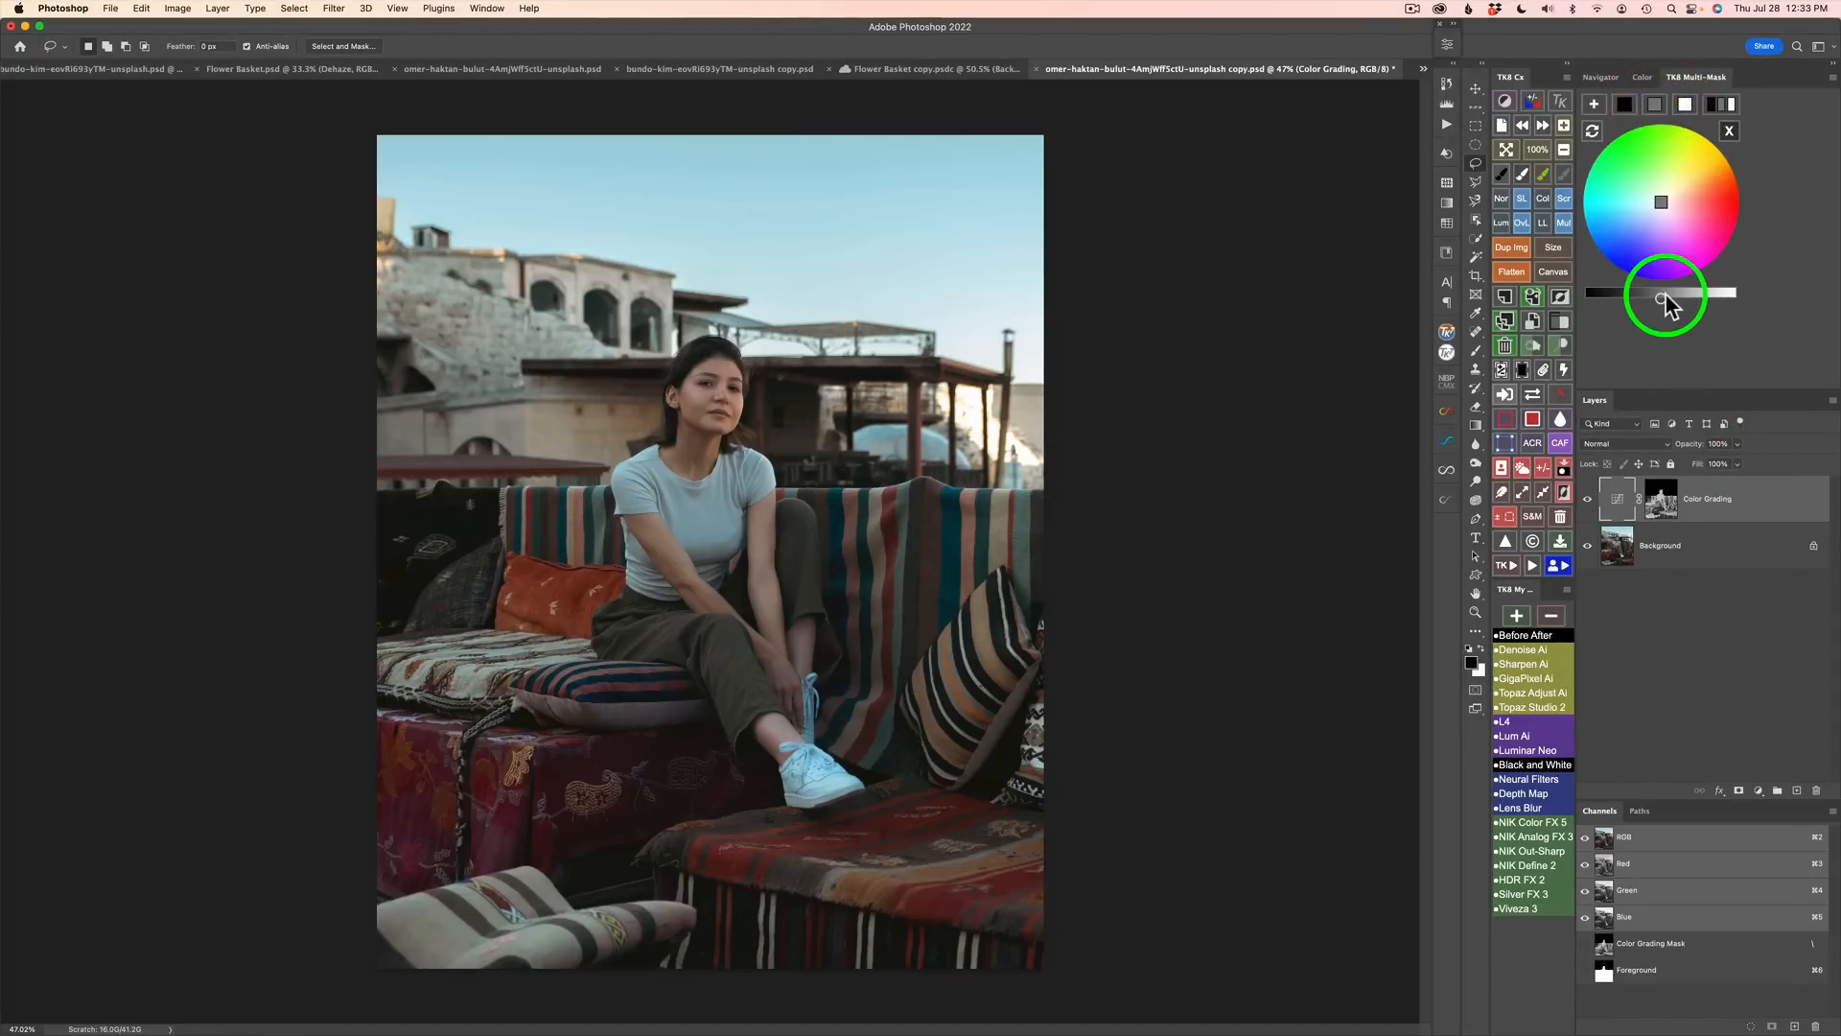
click(1701, 299)
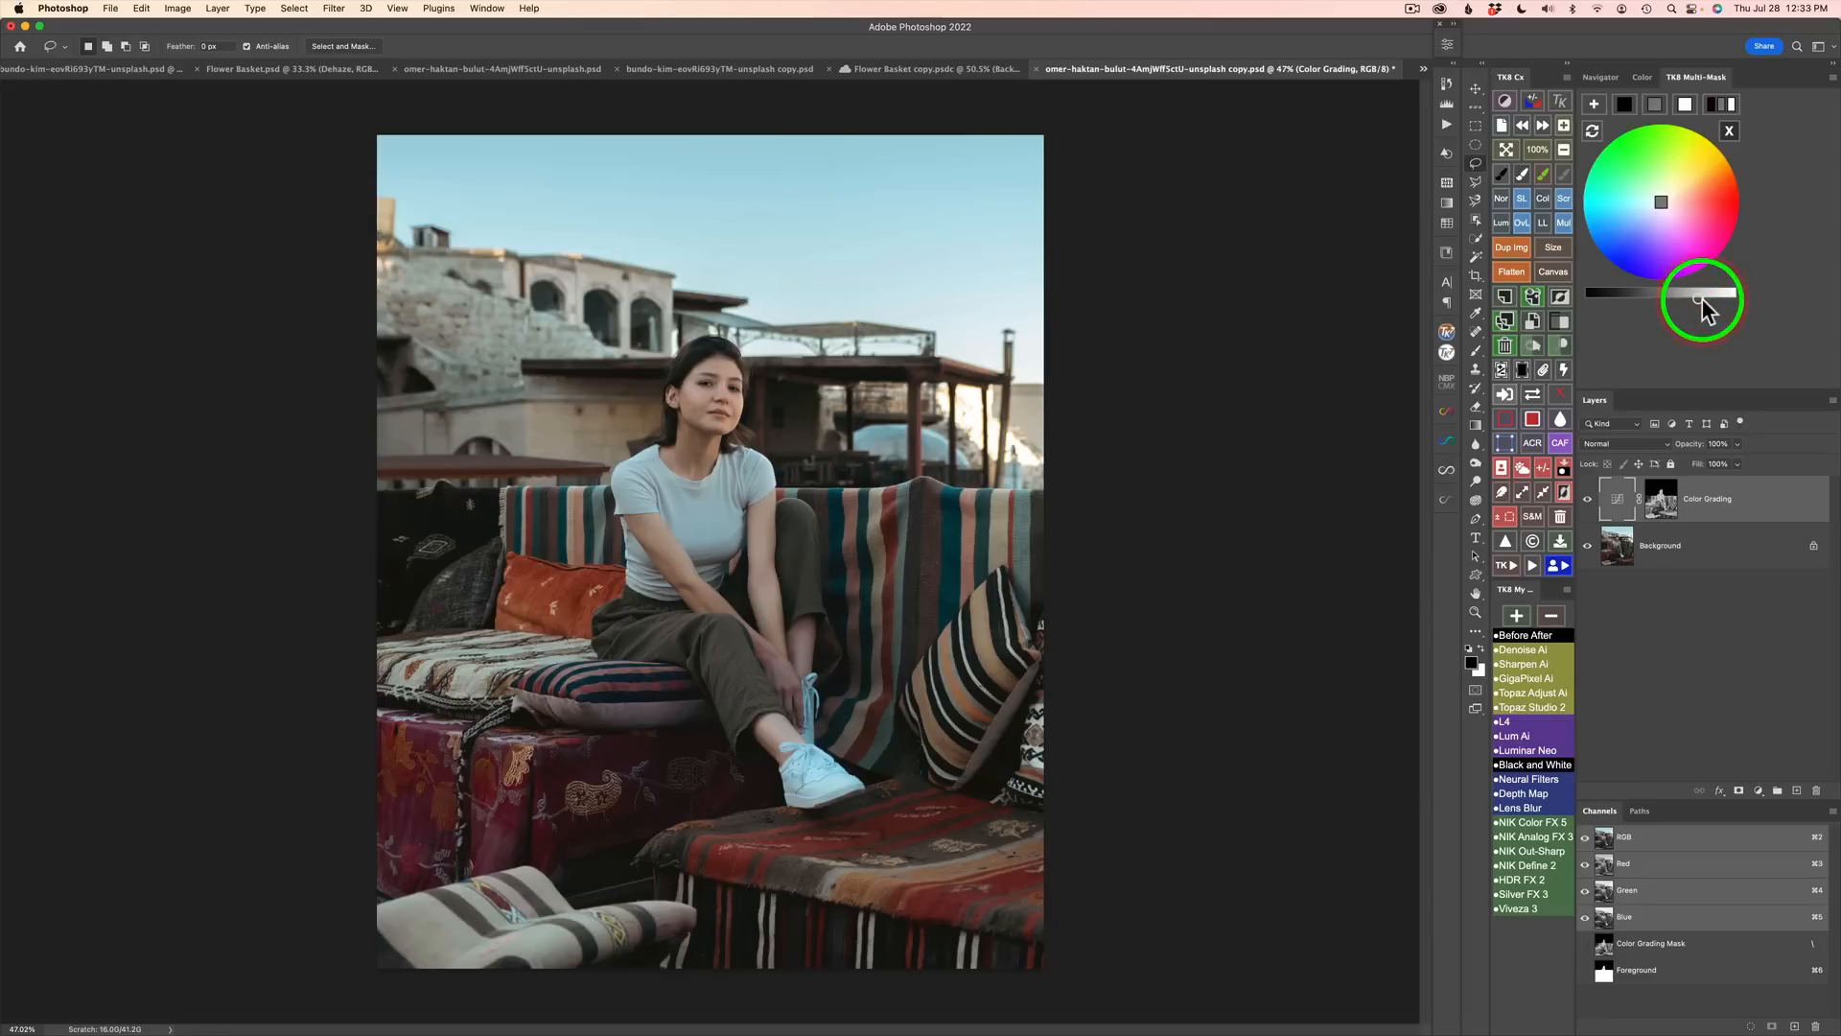
click(1703, 299)
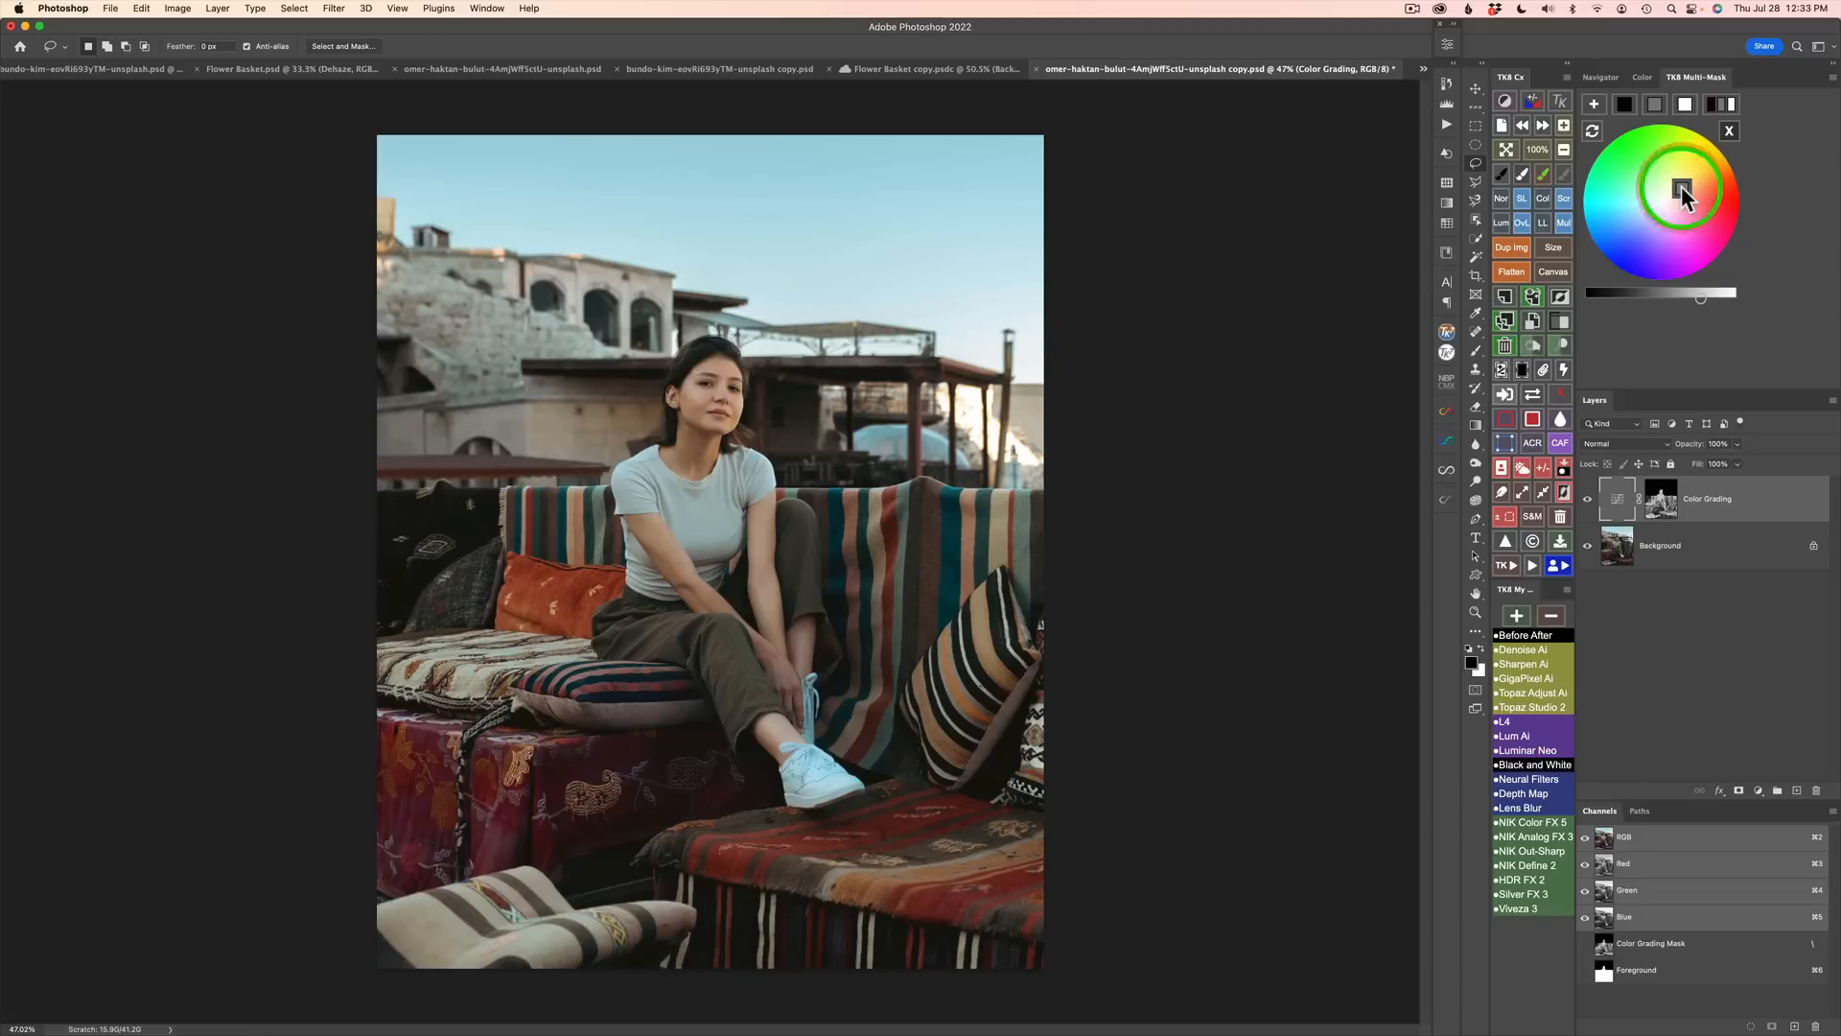
Step: Darken the Color Grading layer's shadows slightly and tint them blue, and brighten its highlights
click(1622, 105)
drag(1660, 297, 1643, 295)
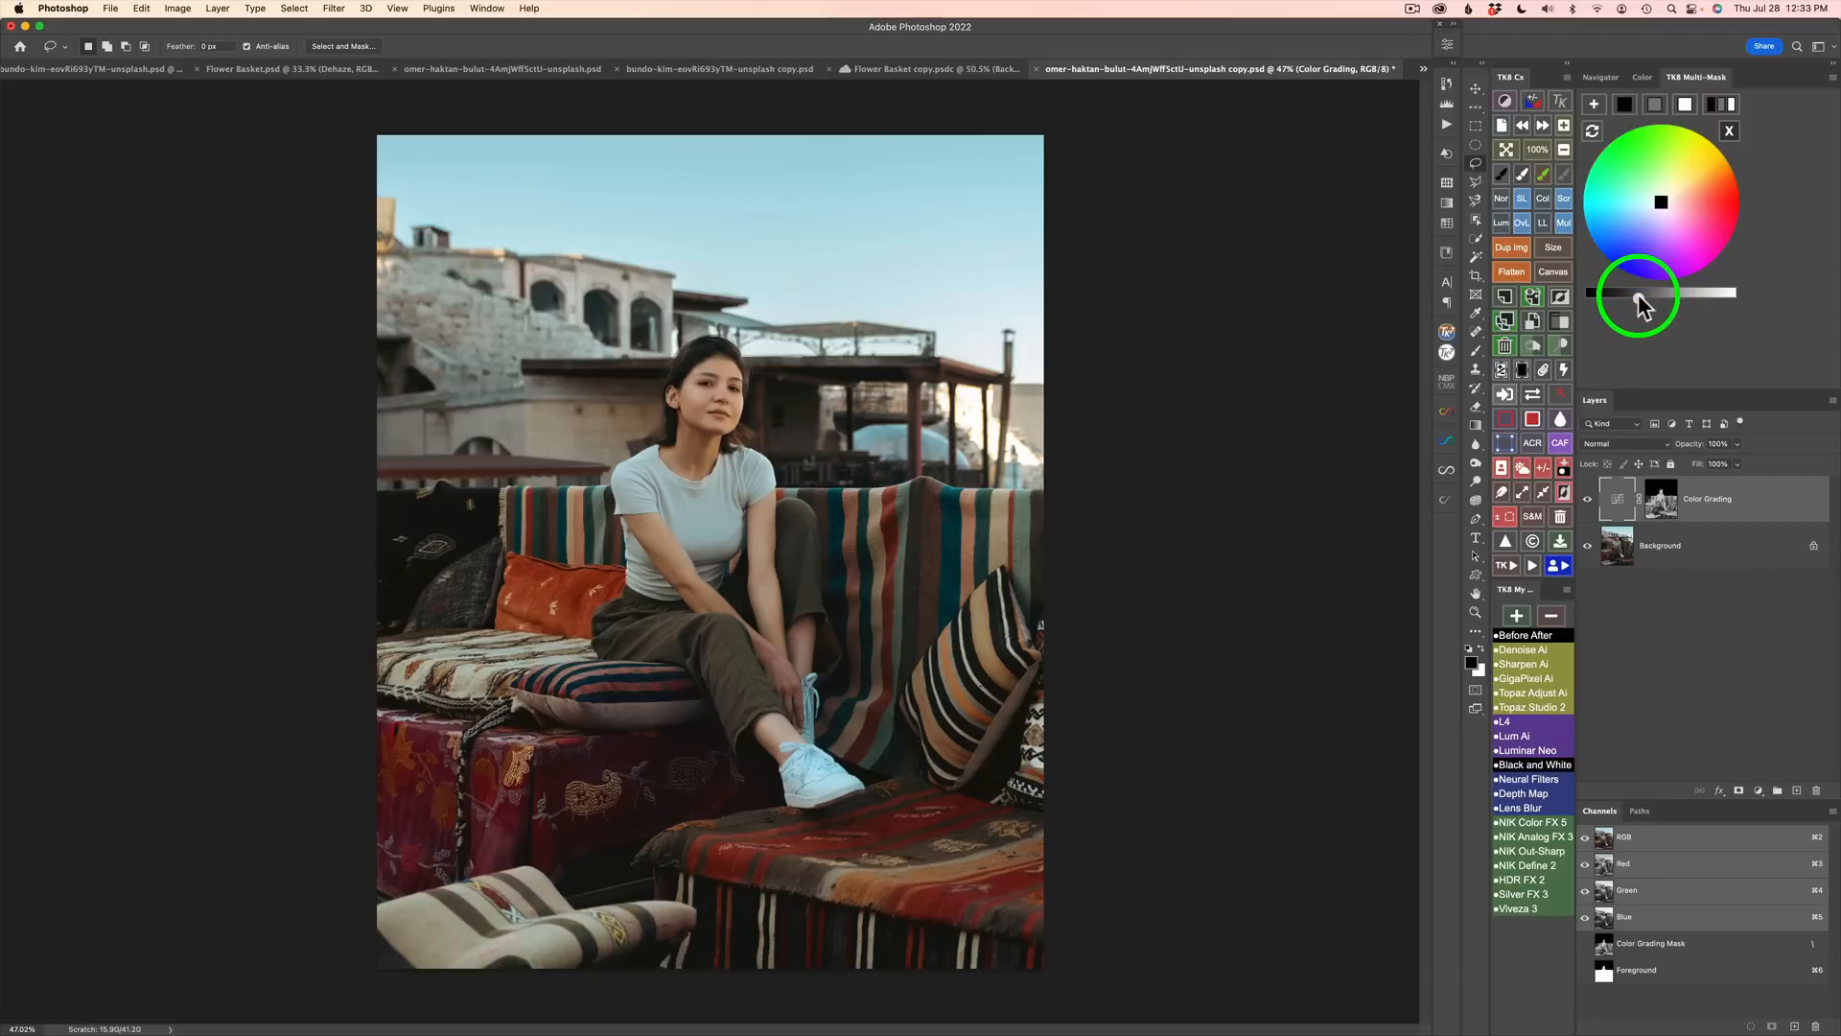
click(1638, 297)
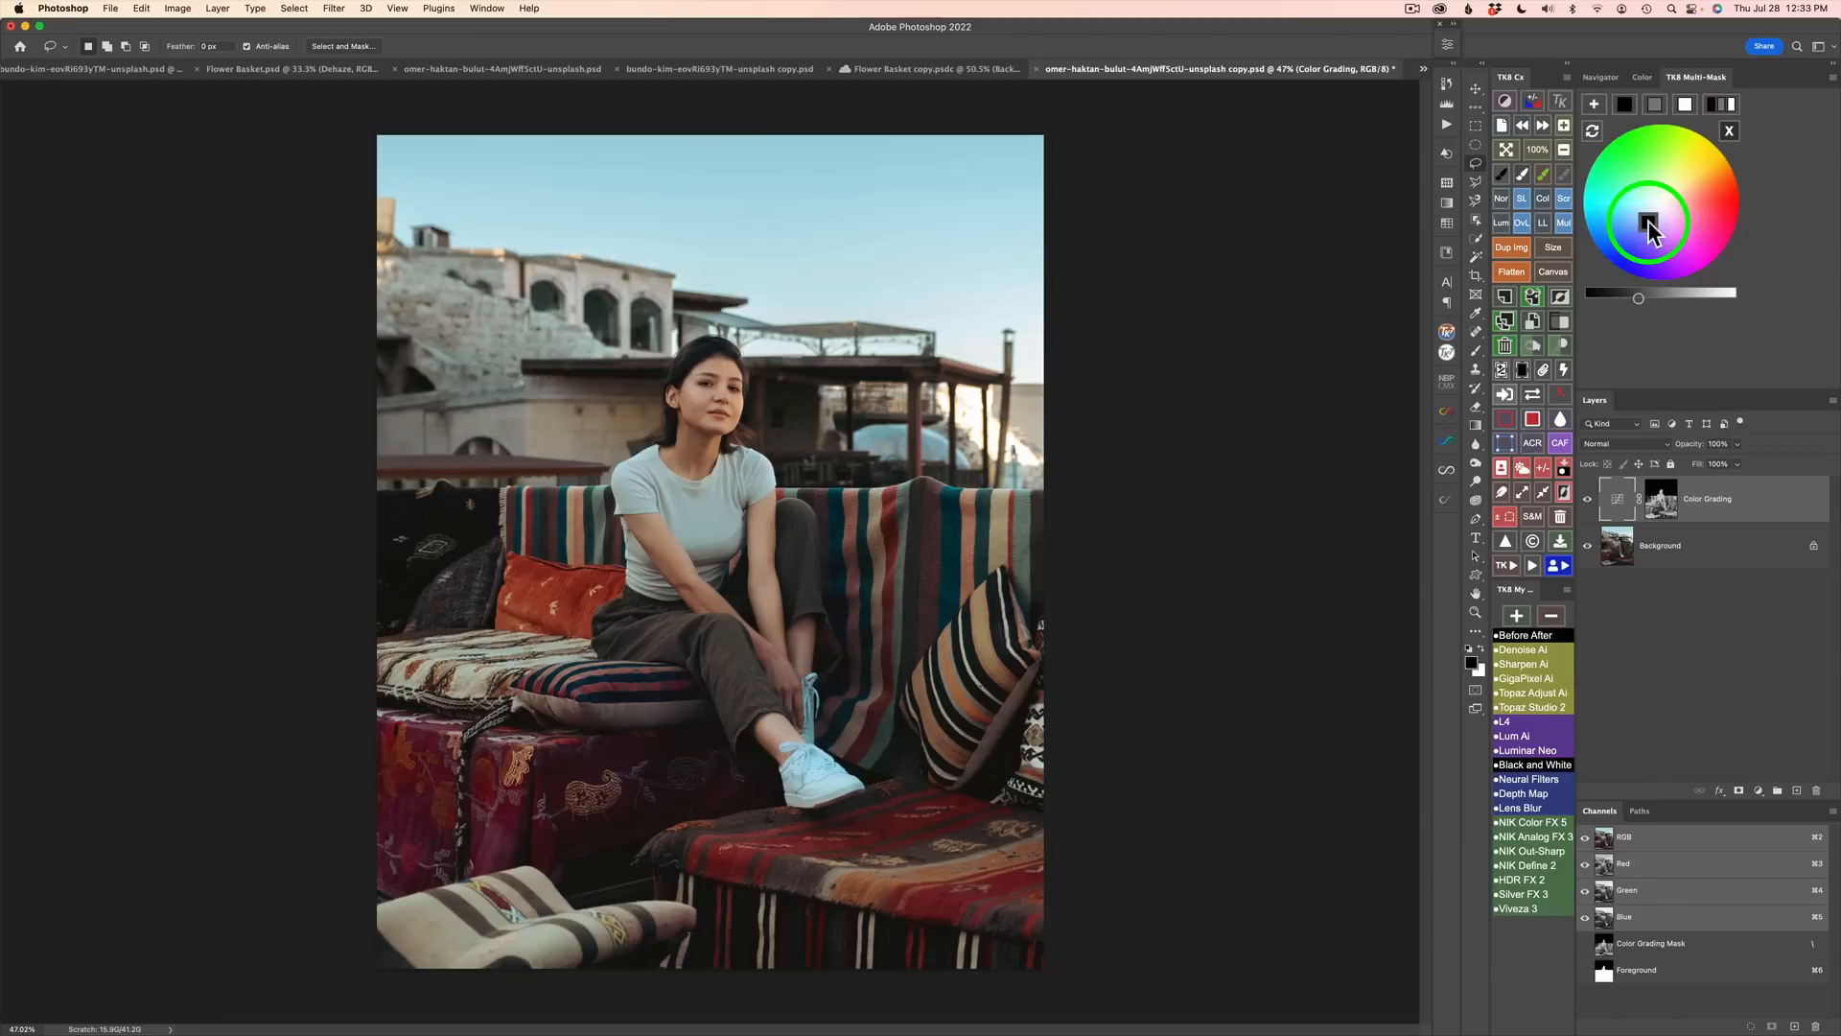
click(1686, 103)
drag(1663, 298, 1694, 301)
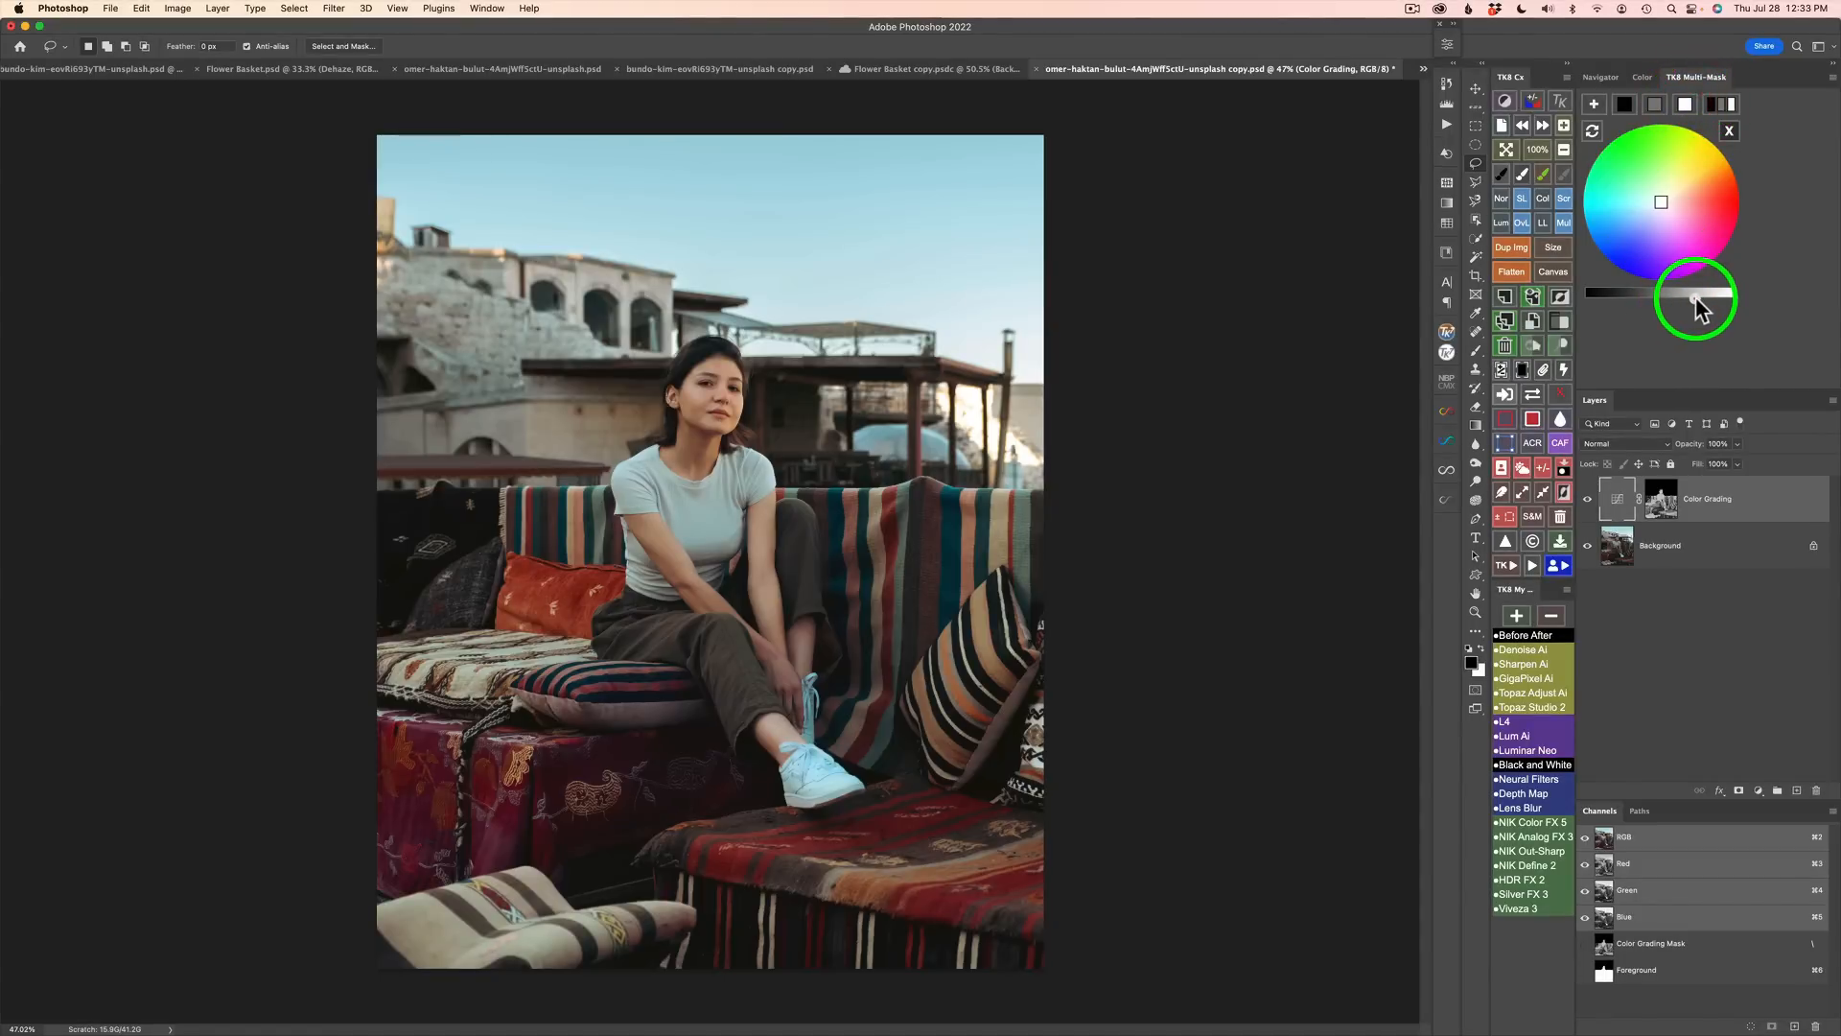
Step: Compare the photo with the Color Grading layer hidden and shown
click(1589, 499)
click(1588, 498)
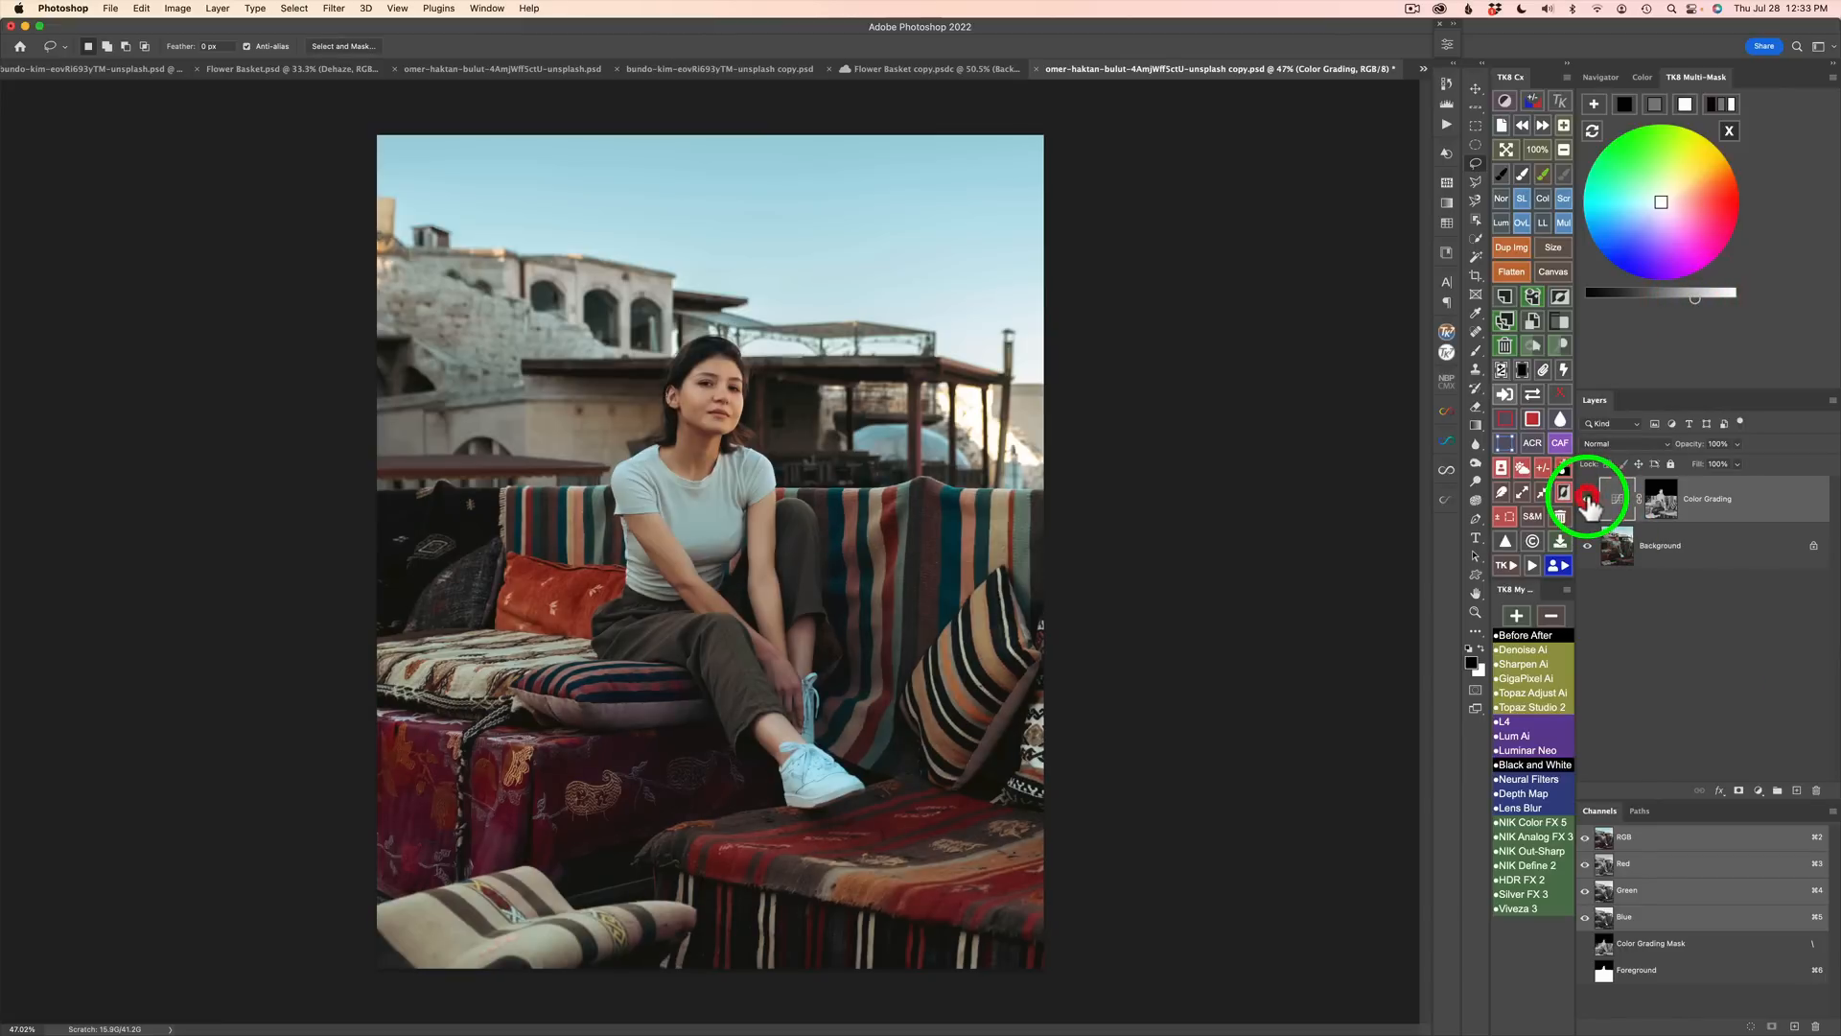
click(1588, 498)
click(1588, 499)
Step: Run the Clarity action on the photo, and apply its High Pass filter with an increased radius
click(1510, 564)
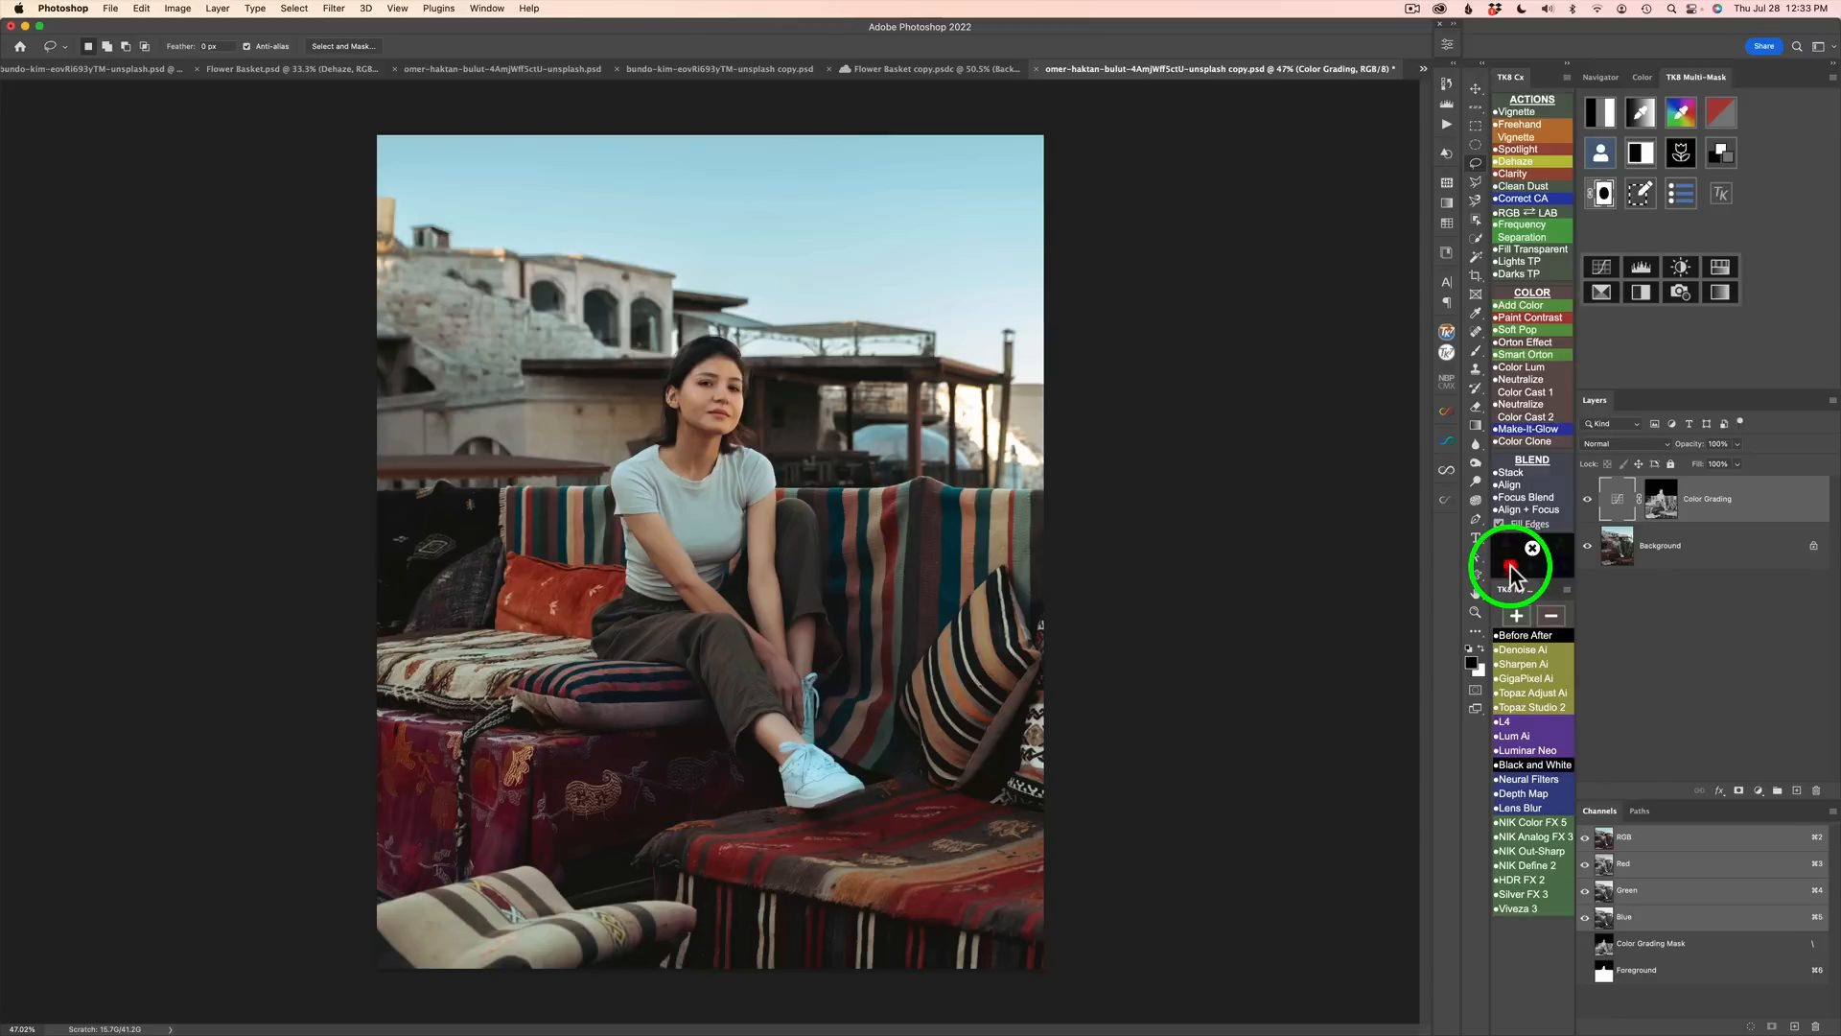
click(1531, 354)
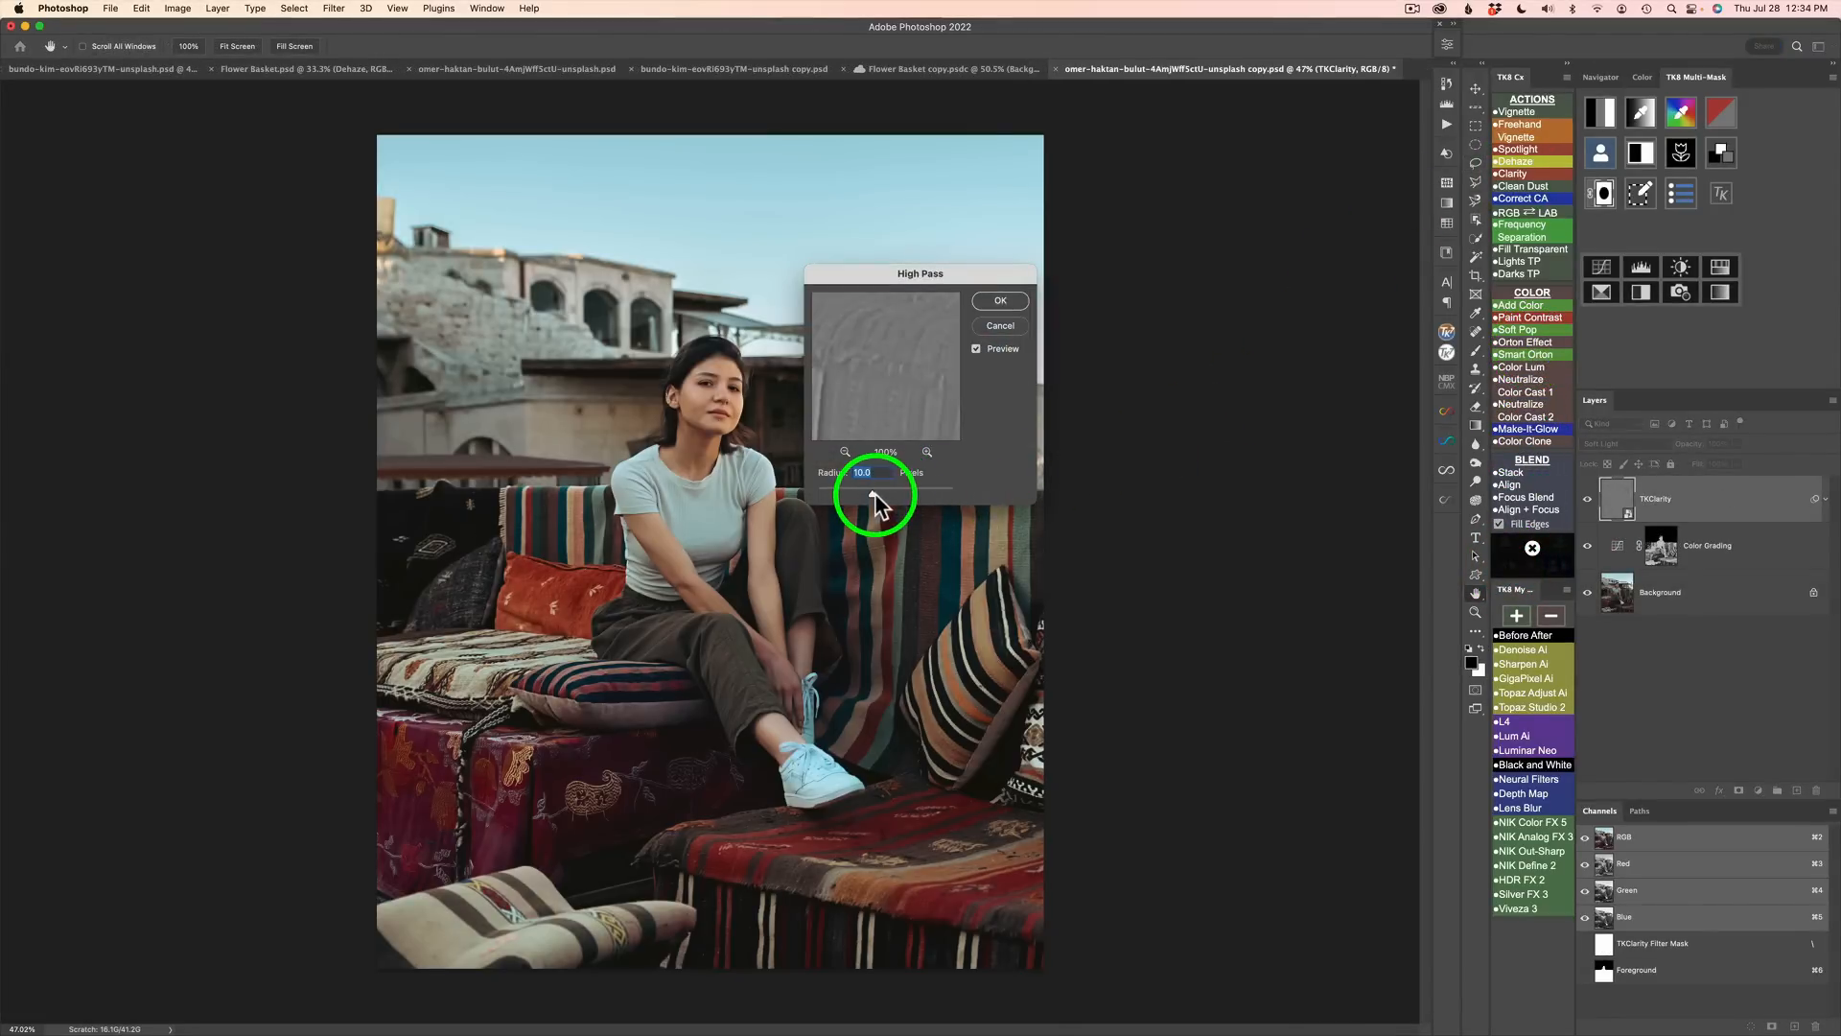
drag(872, 494, 880, 493)
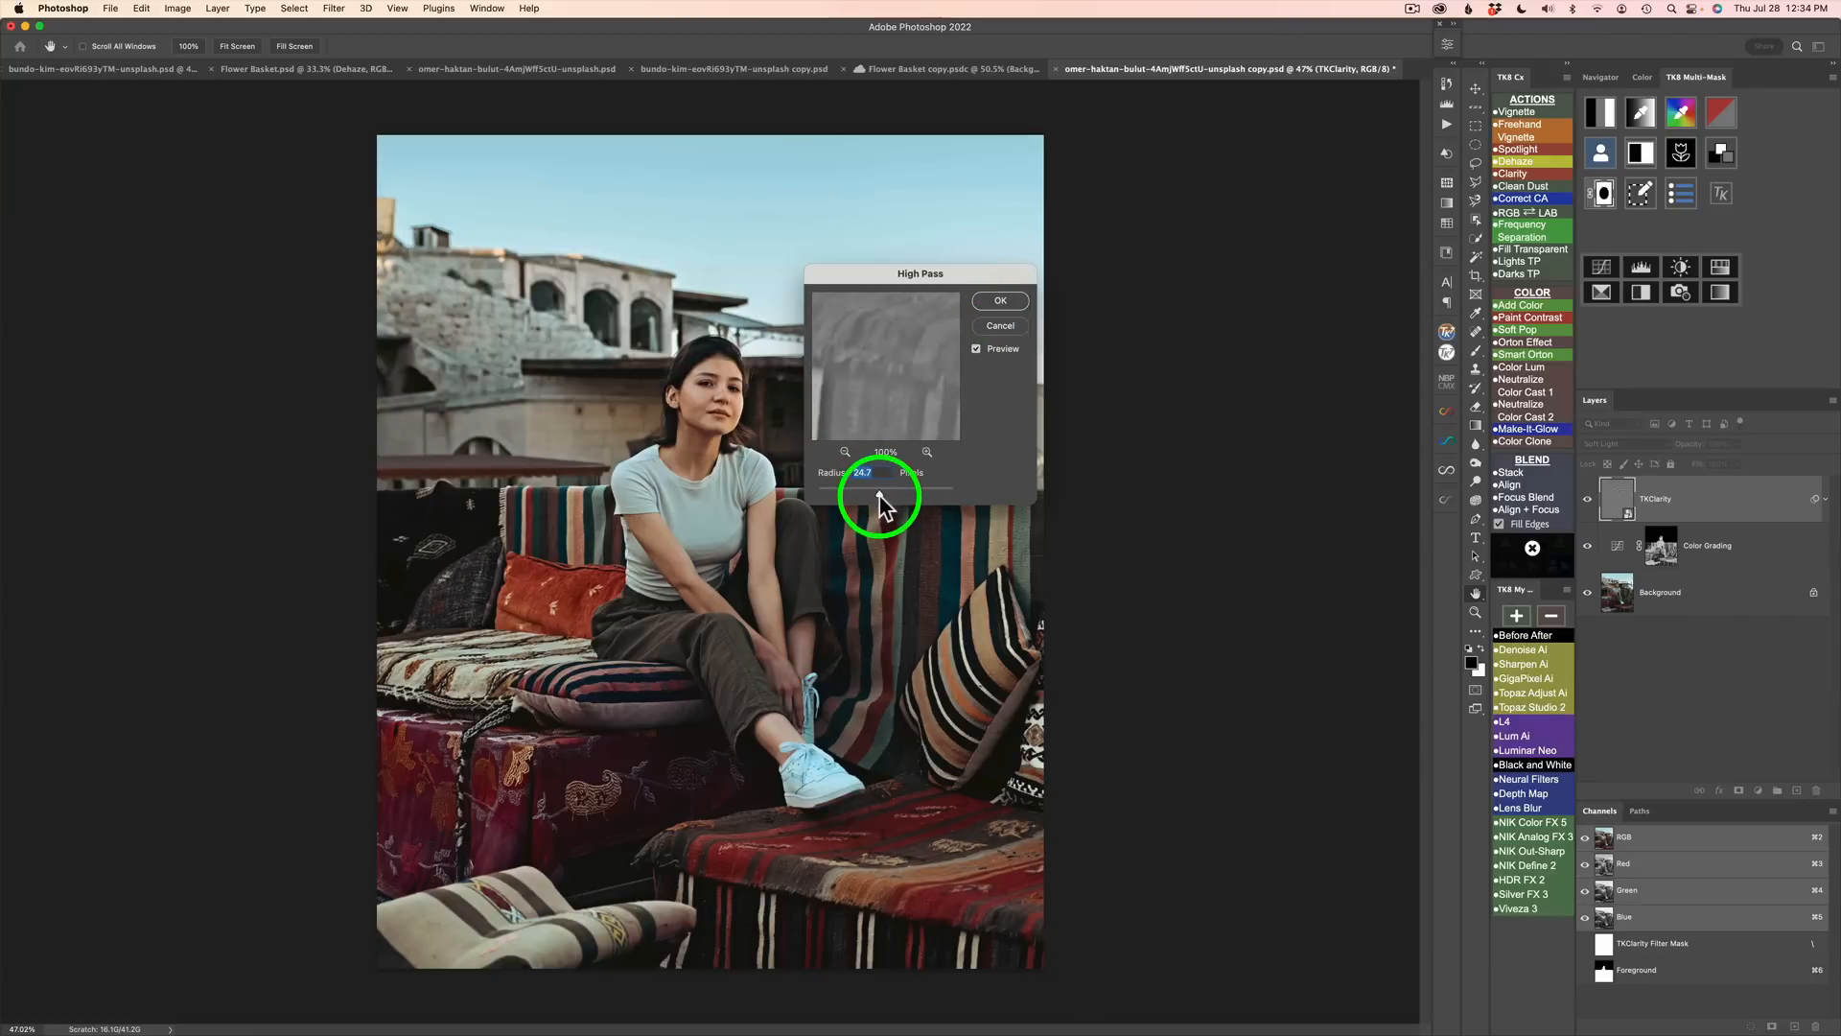
drag(878, 493, 881, 494)
click(997, 301)
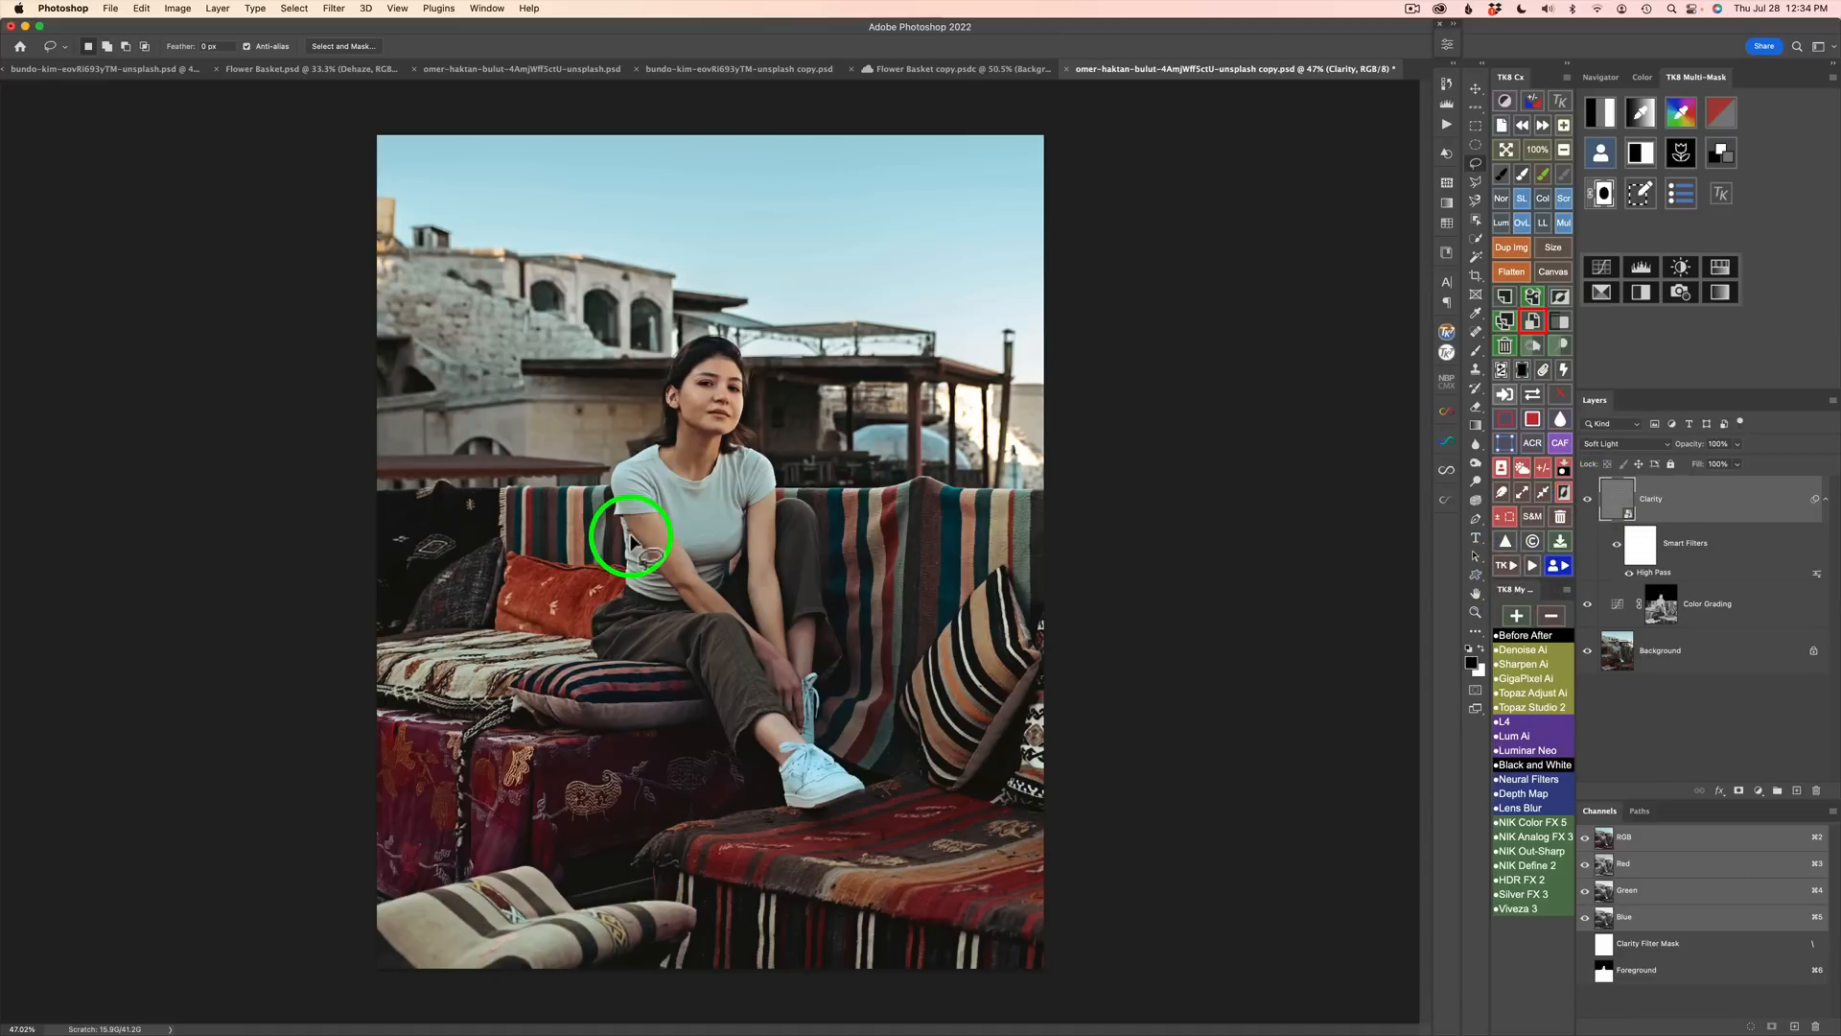
Step: Compare the woman and the cushions close up with the Clarity layer hidden and shown
scroll(763, 506, up, 2)
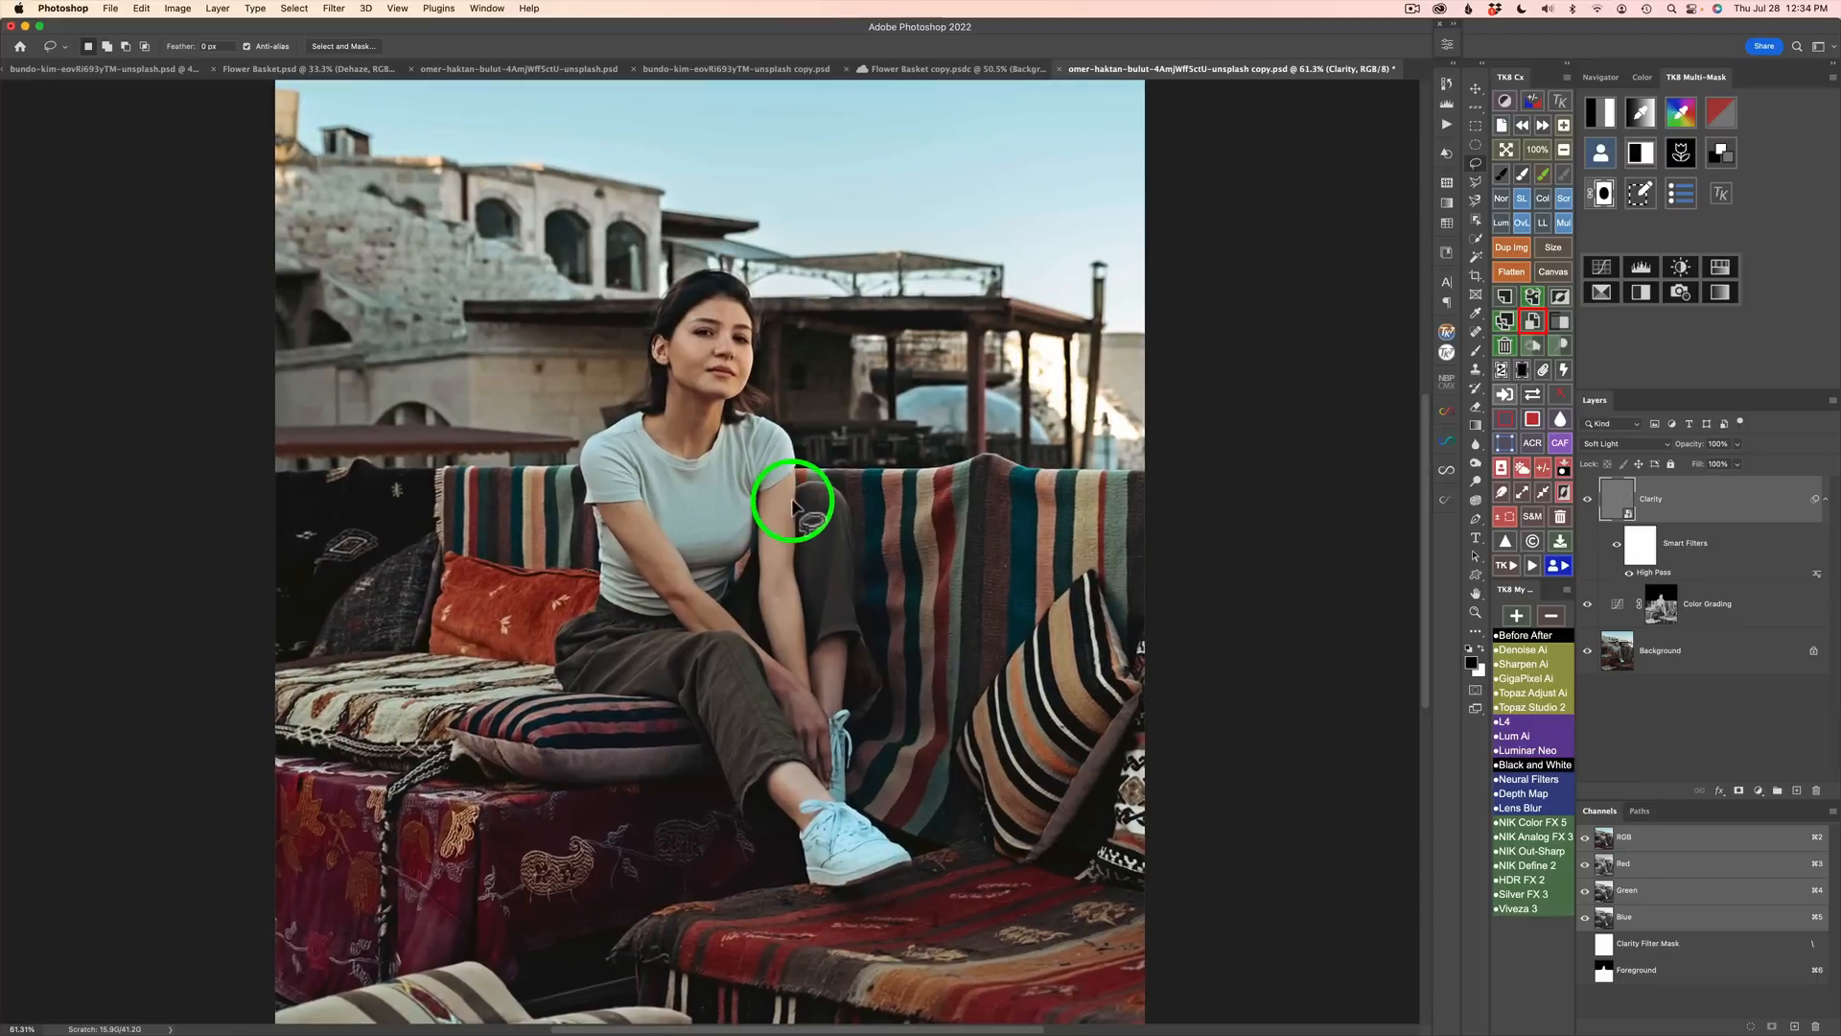
scroll(814, 502, up, 3)
scroll(810, 505, up, 1)
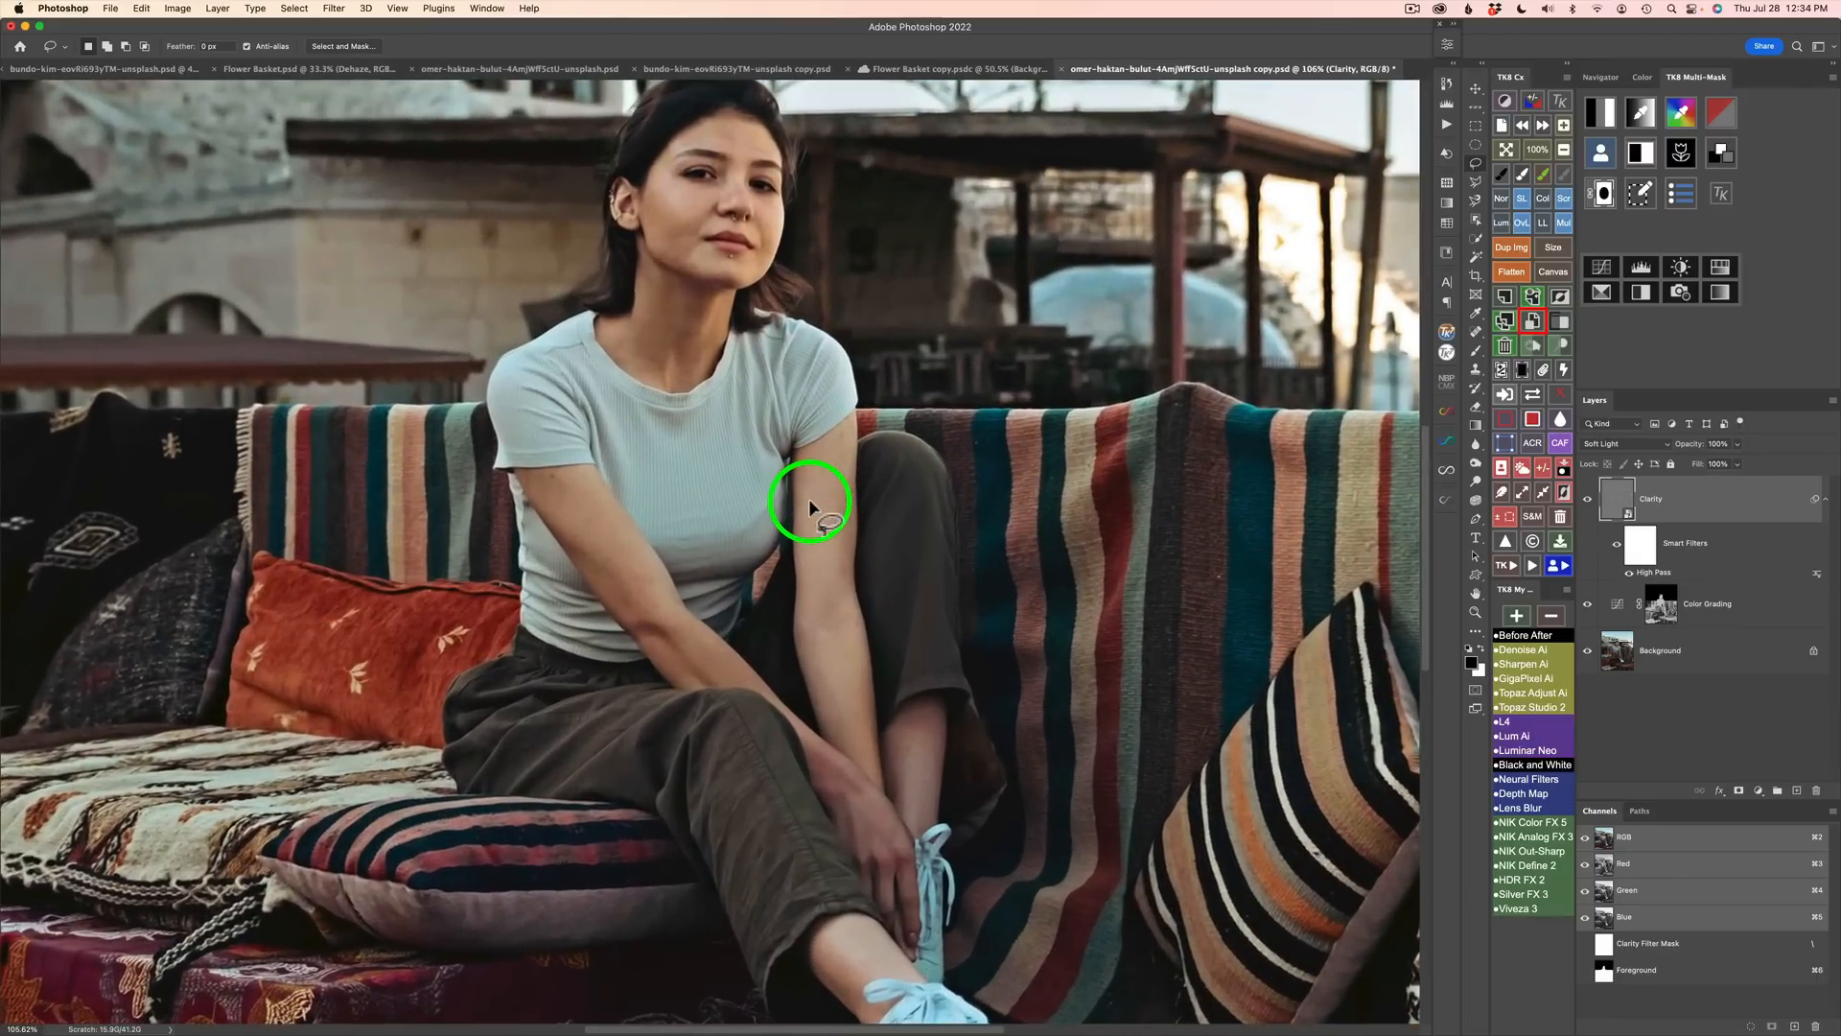
click(1588, 501)
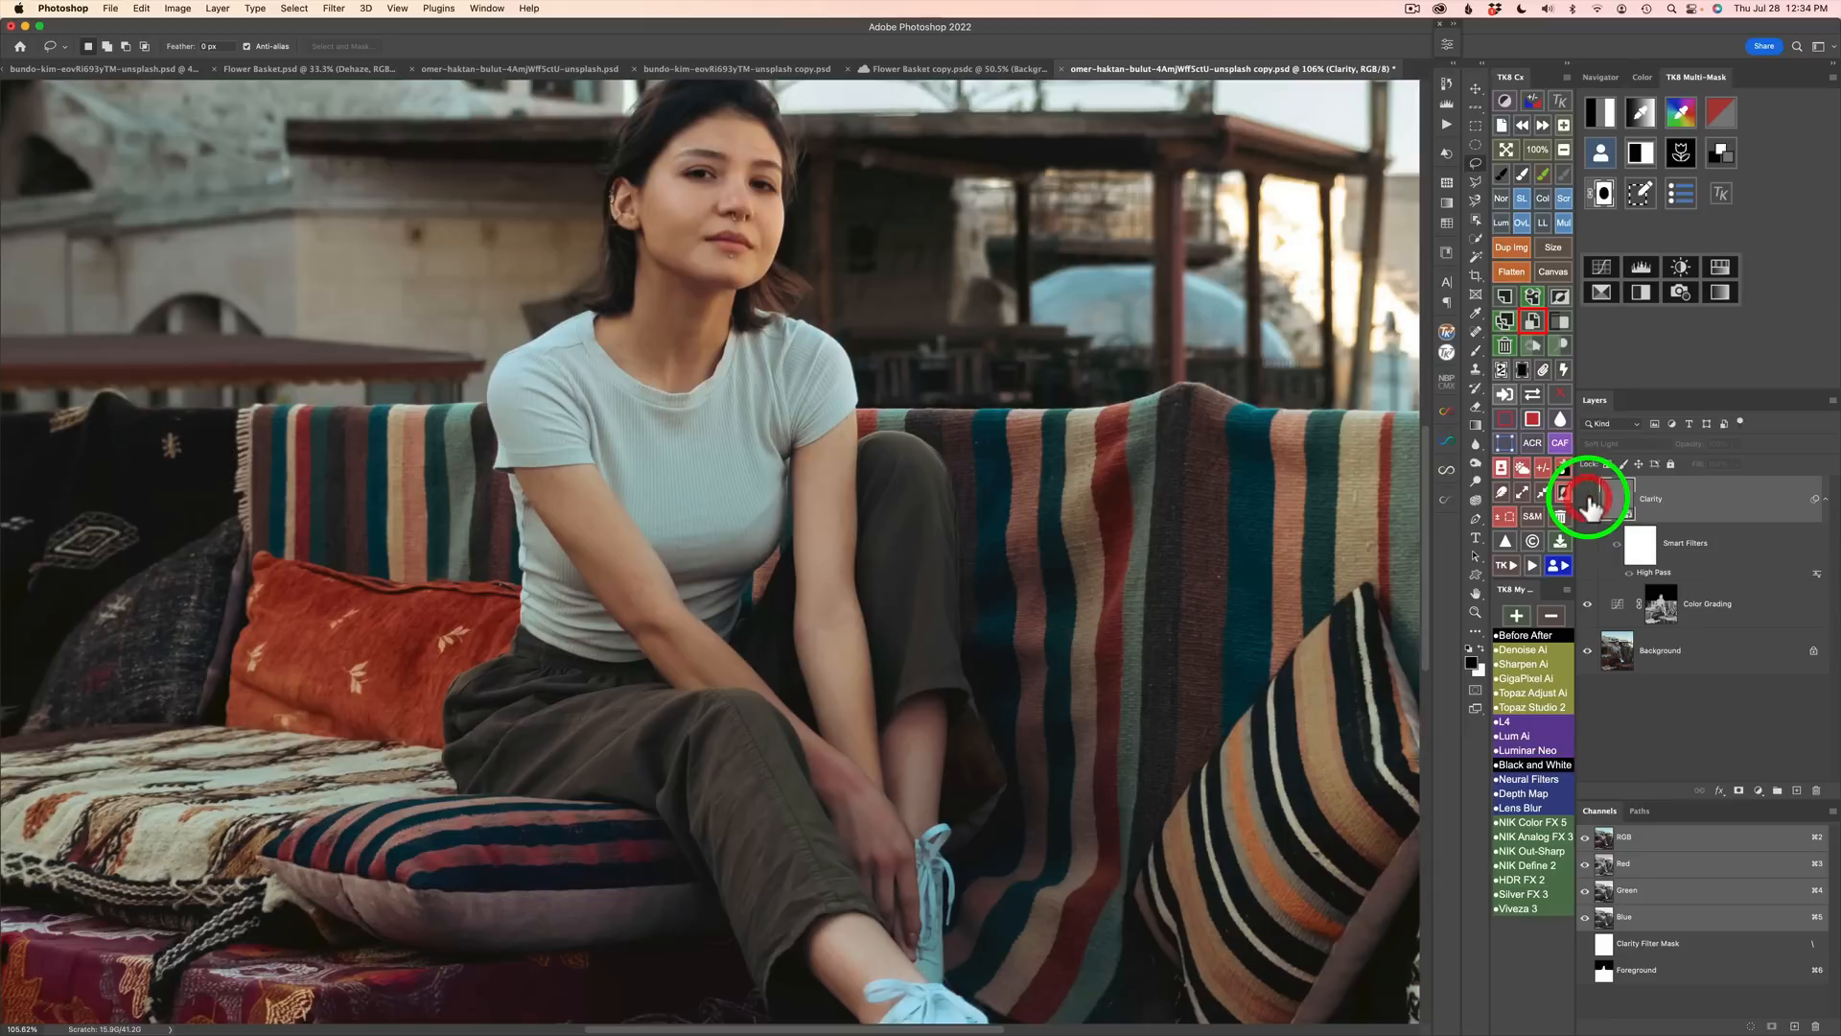
click(1588, 501)
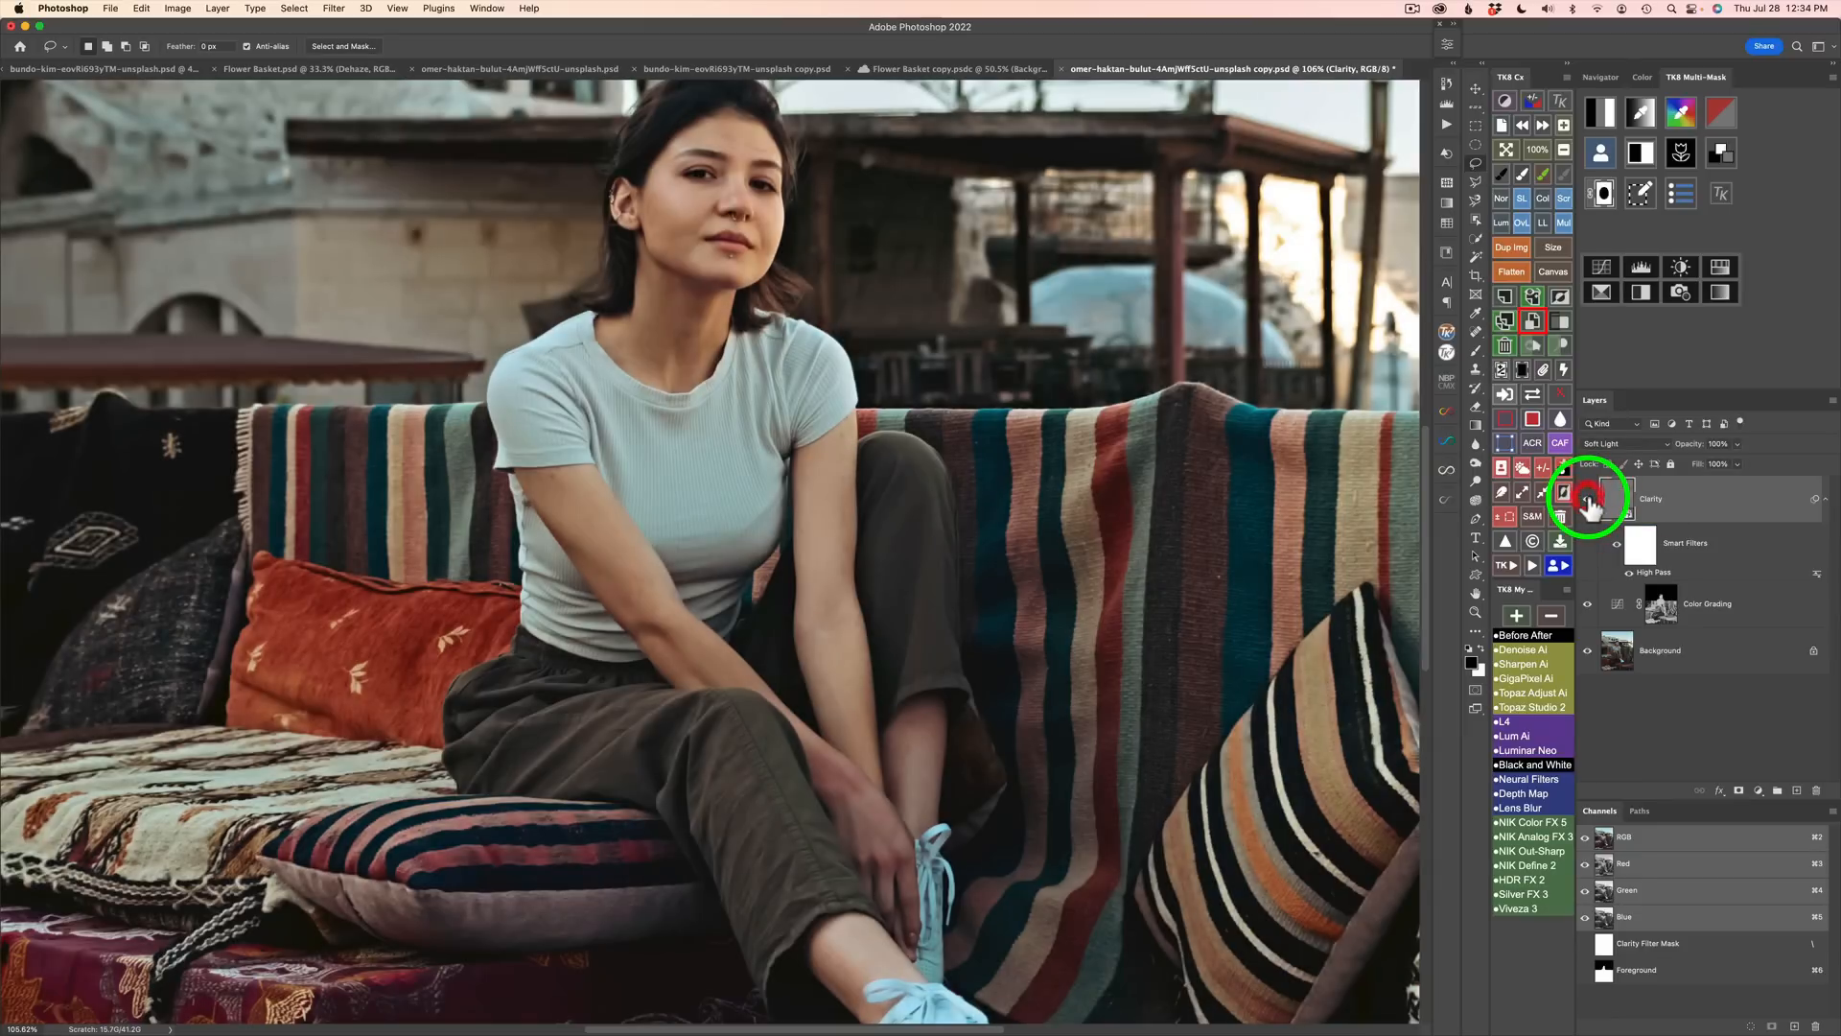
Step: Compare the photo's contrast and texture once more with the Clarity layer hidden and shown
click(1588, 501)
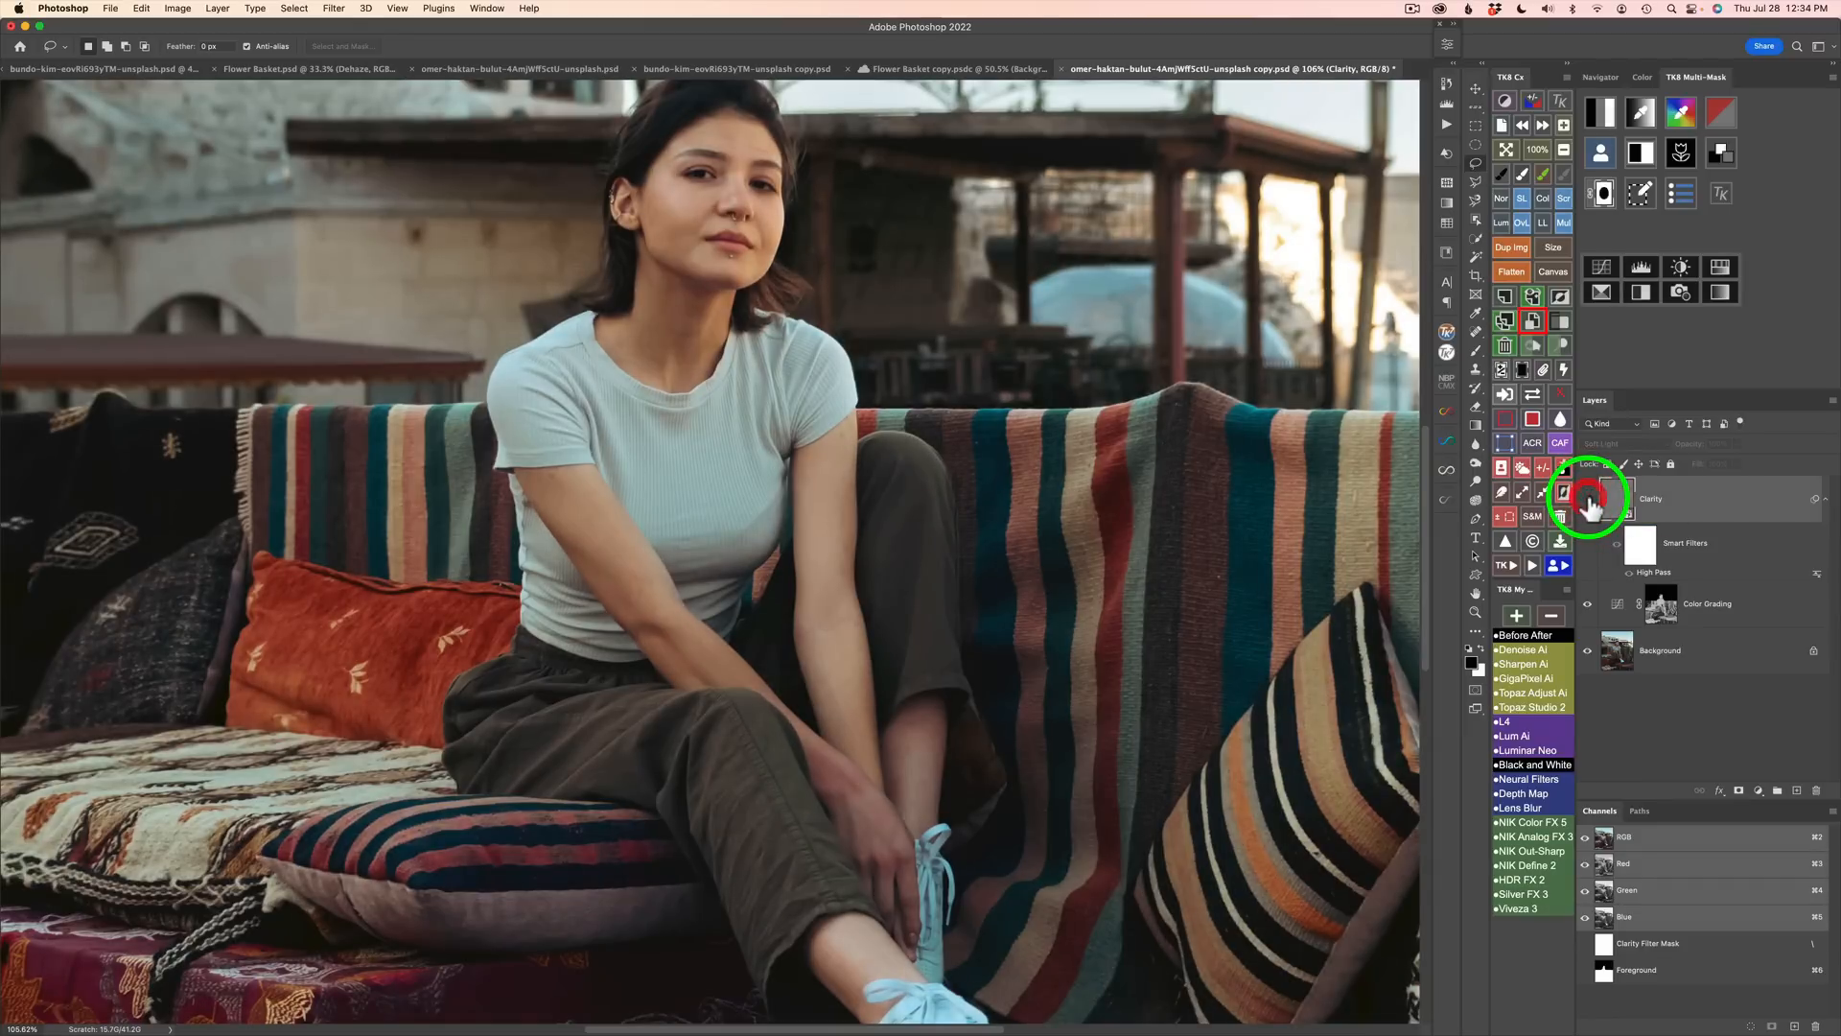
click(1588, 501)
click(1592, 499)
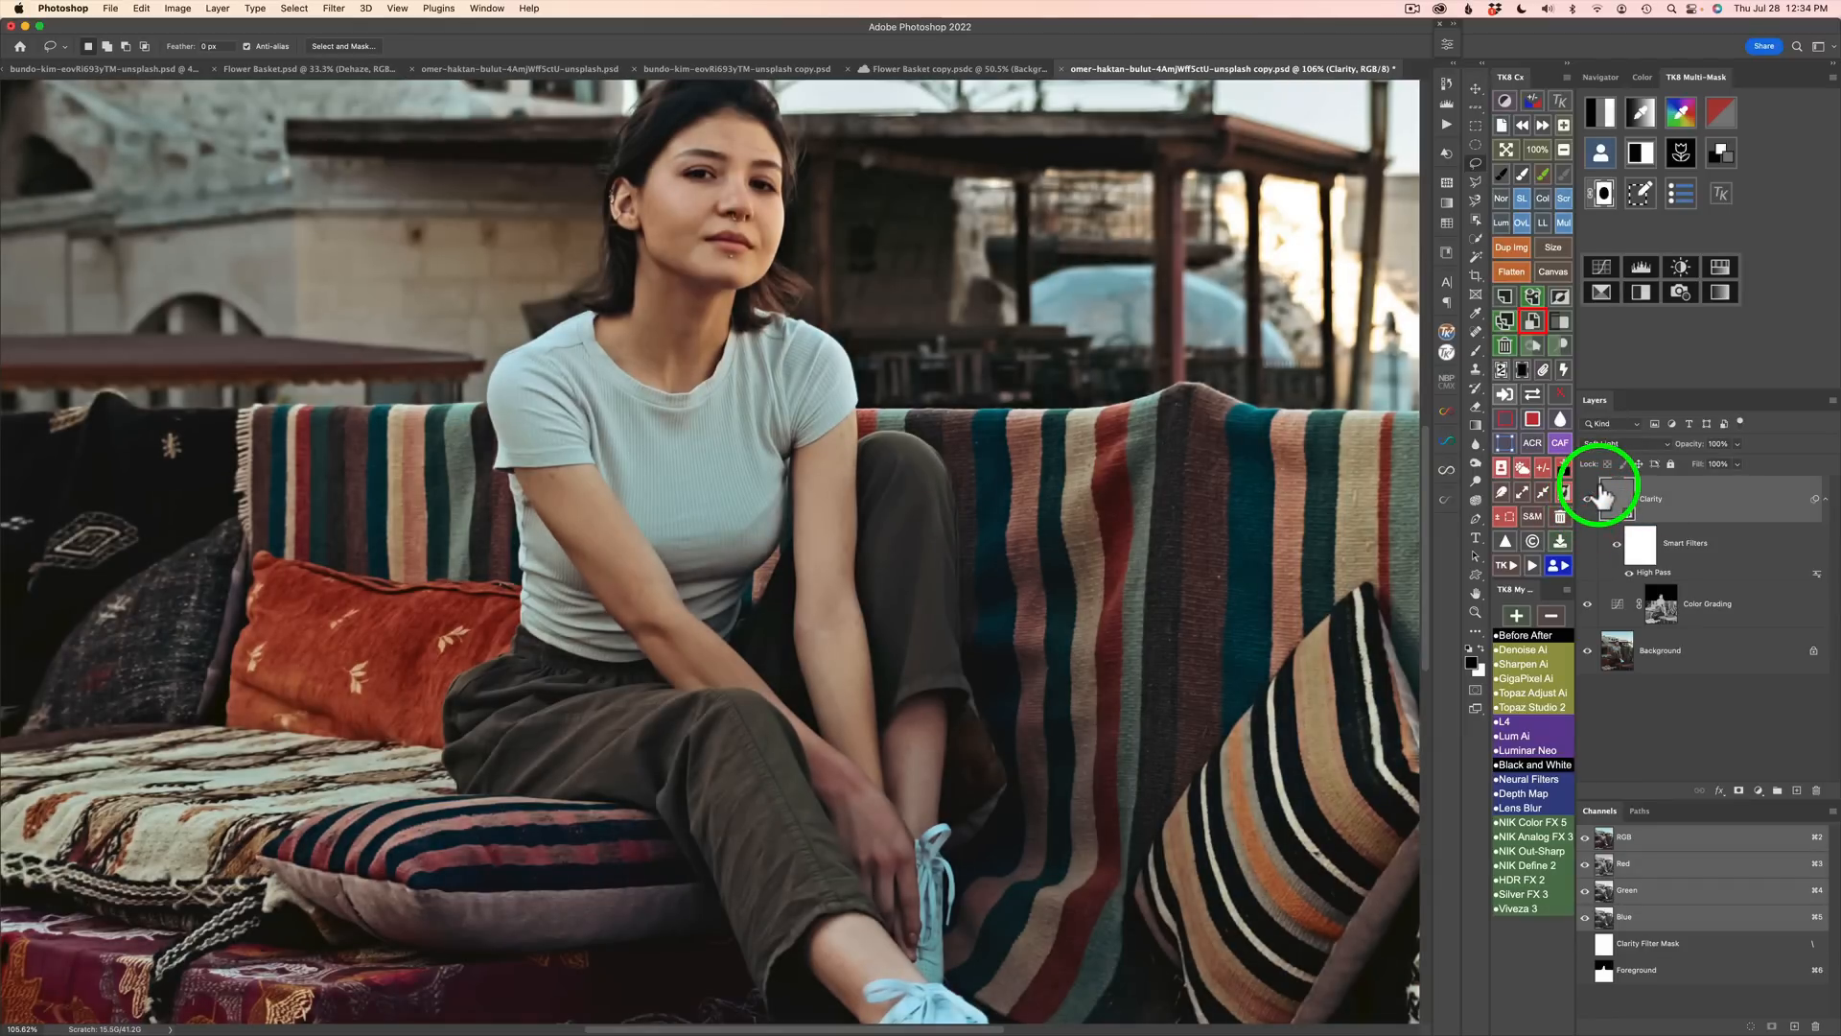
click(1592, 499)
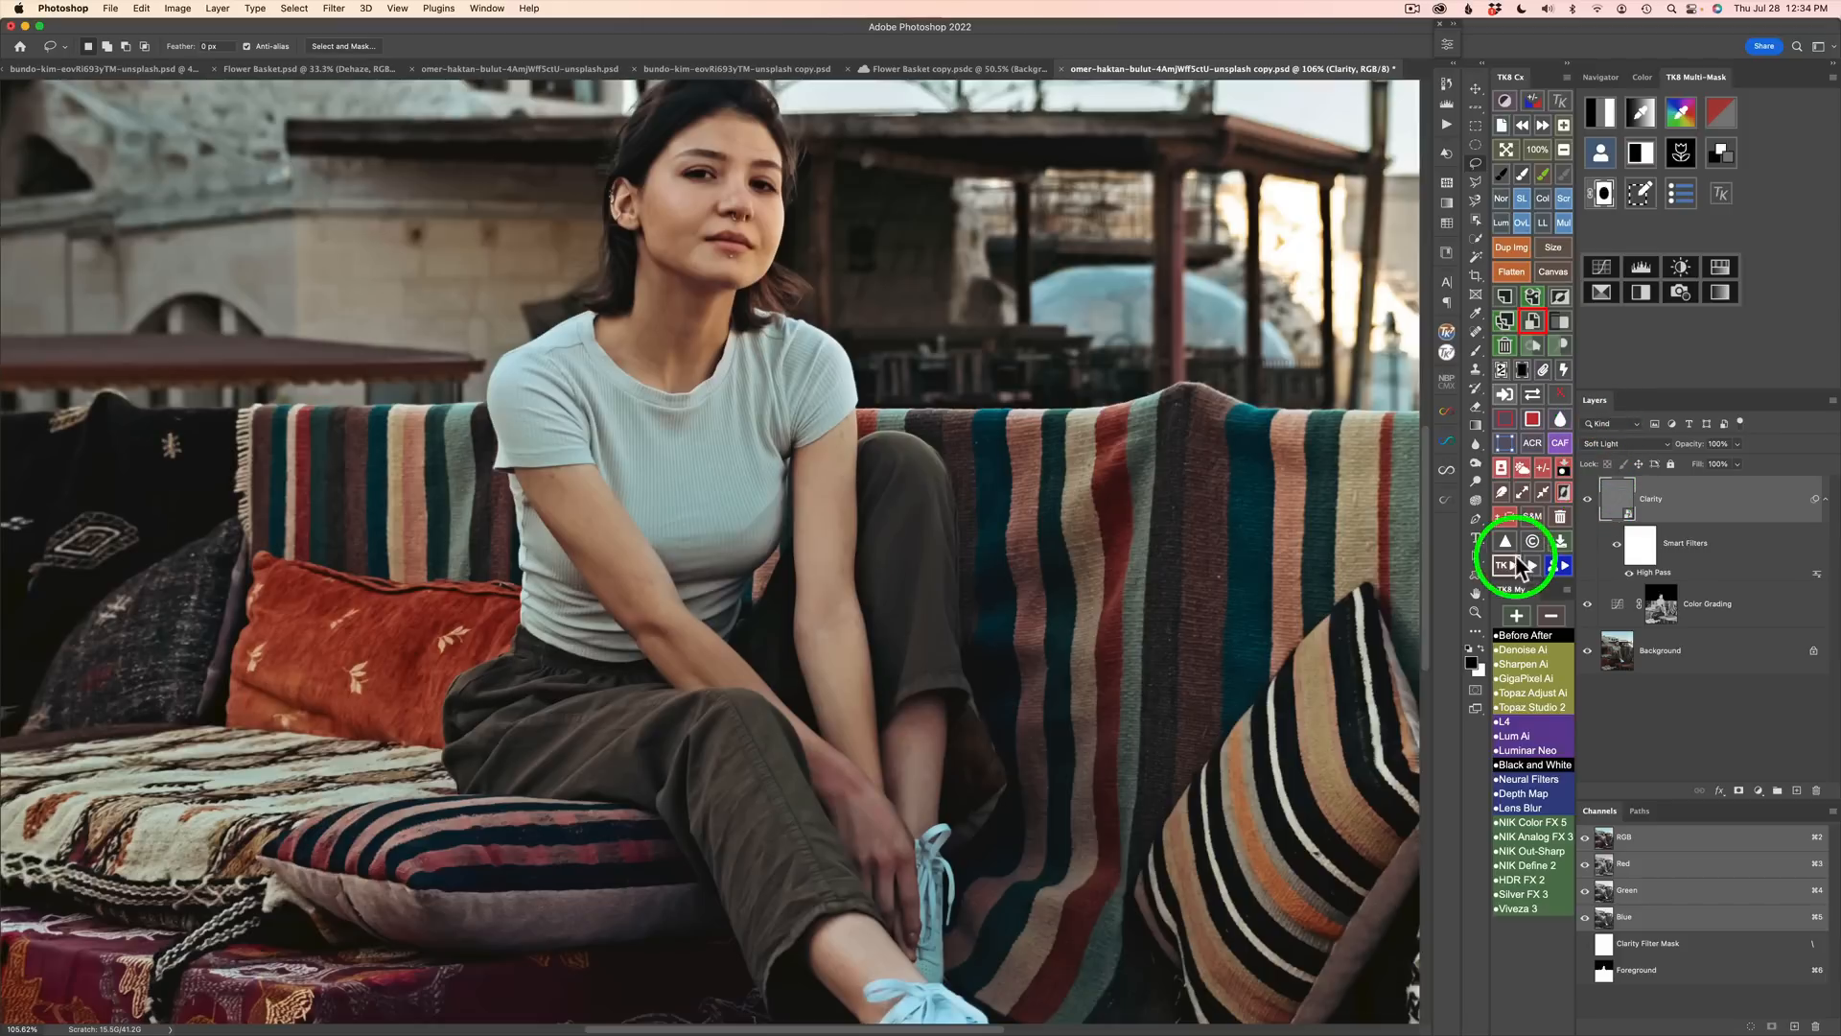
Step: Run the Dehaze action on the photo and compare the image with the Dehaze Group hidden and shown
click(1511, 562)
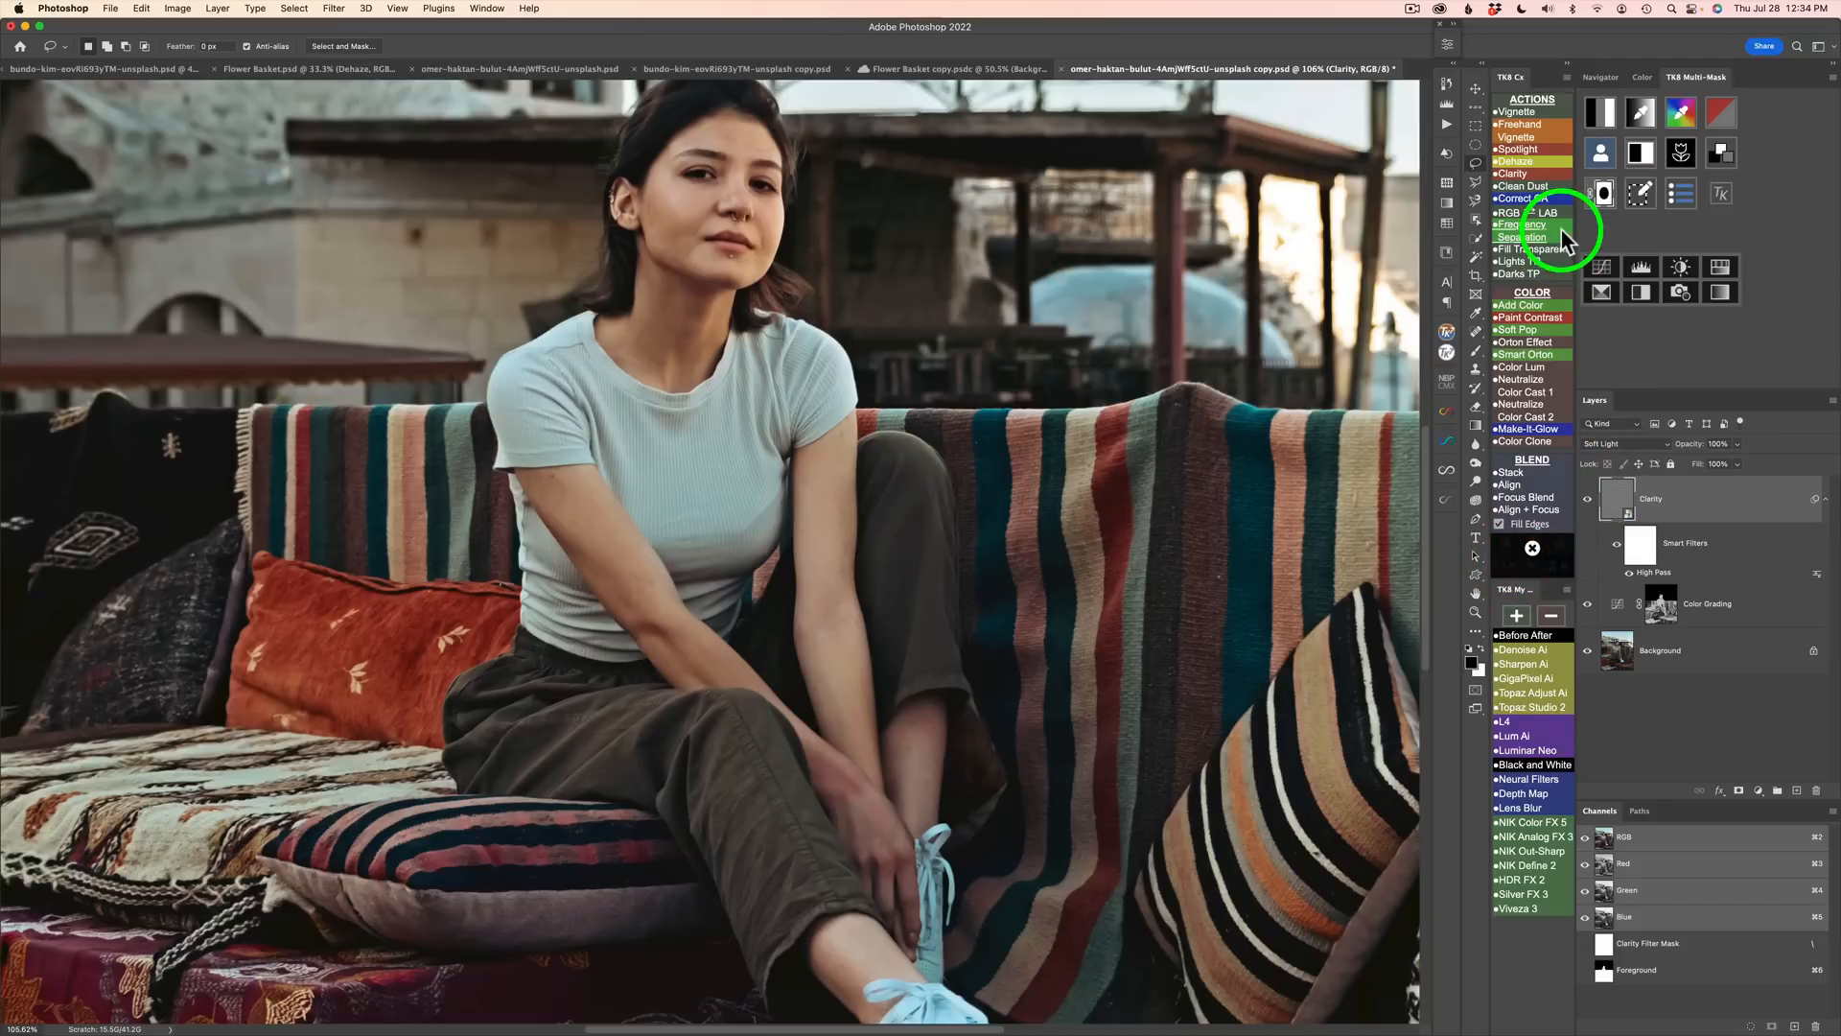
click(1528, 161)
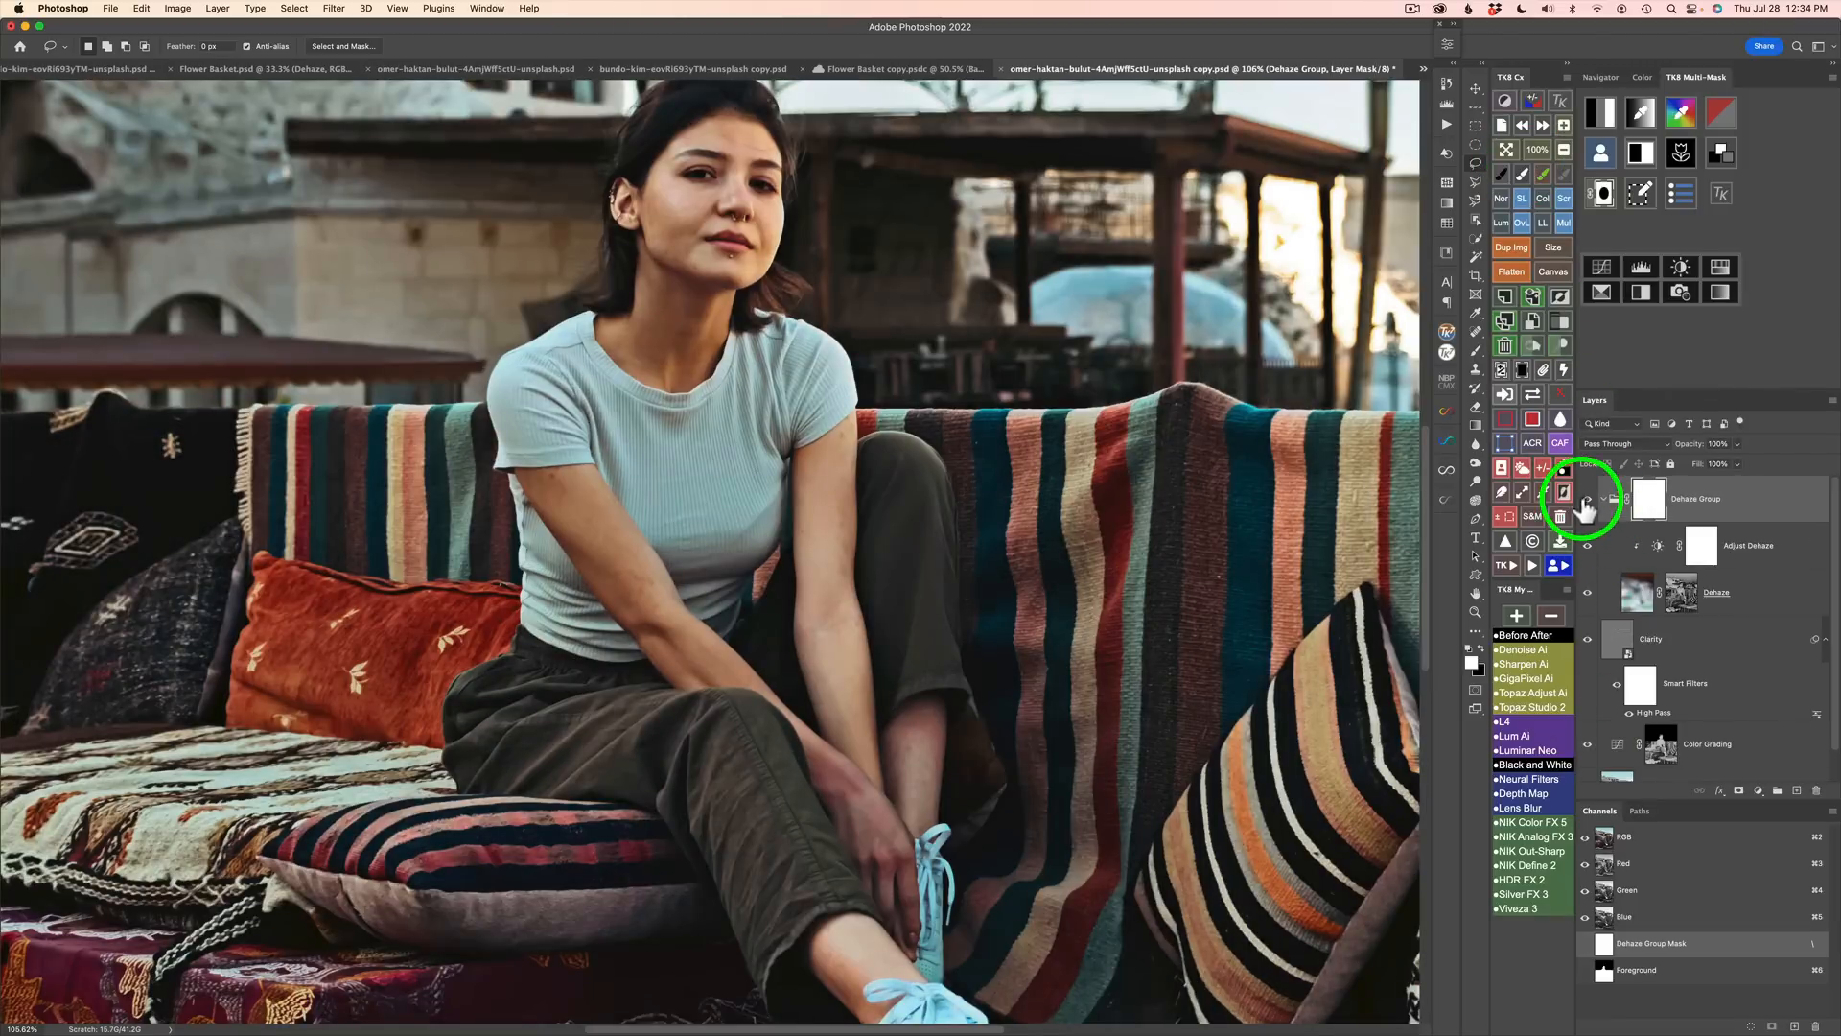
click(1589, 501)
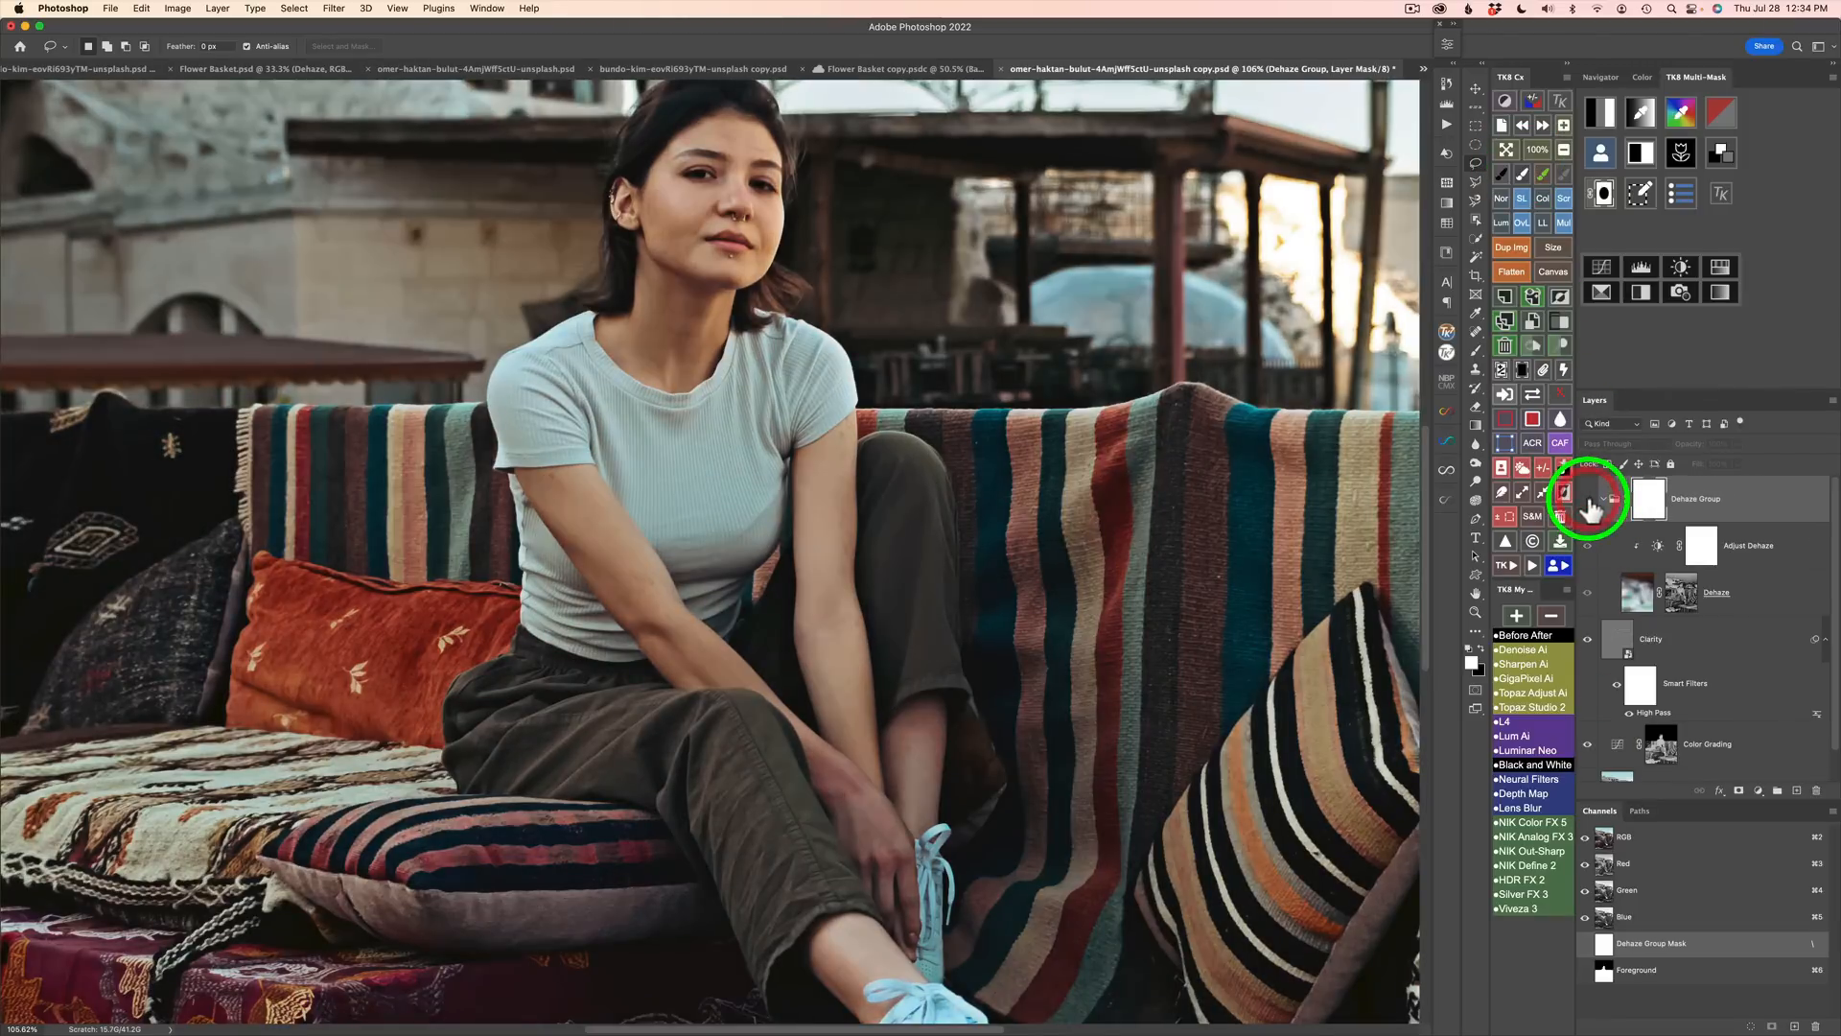
click(1588, 500)
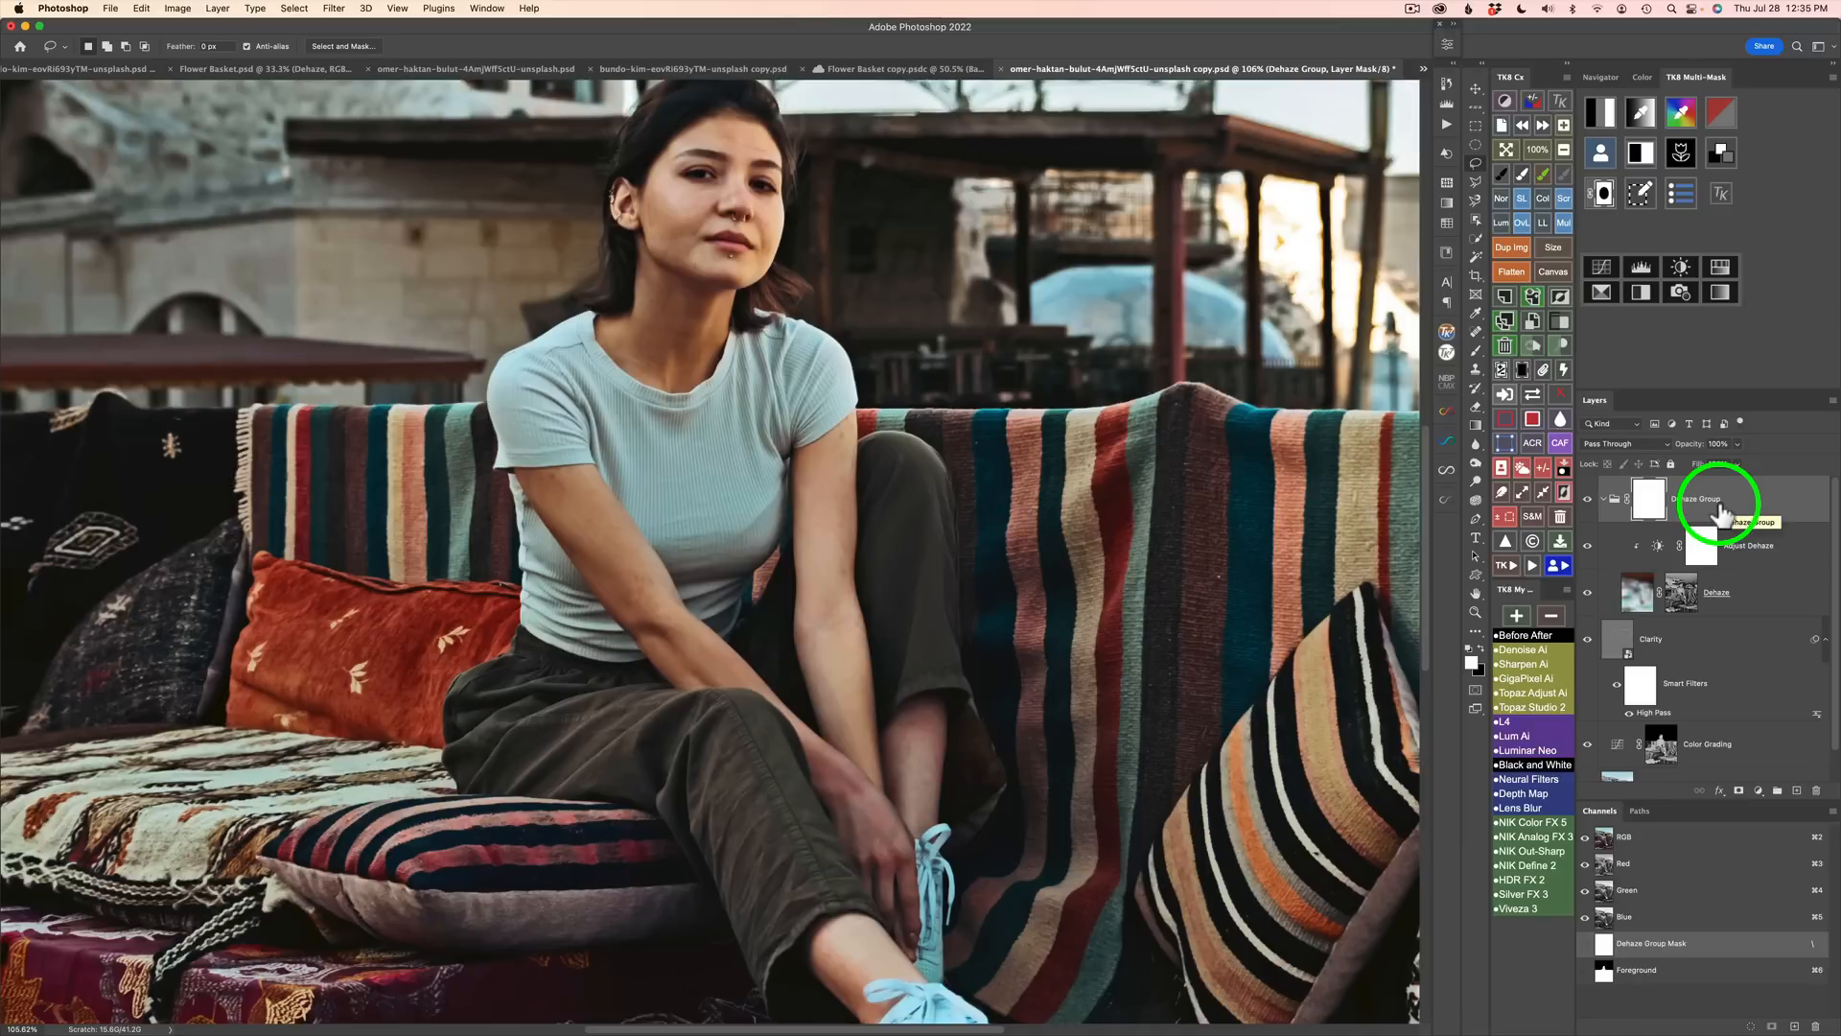
Step: Turn the Dehaze Group's mask black, and apply the saved Foreground selection to it so the dehaze affects only the foreground
click(1727, 650)
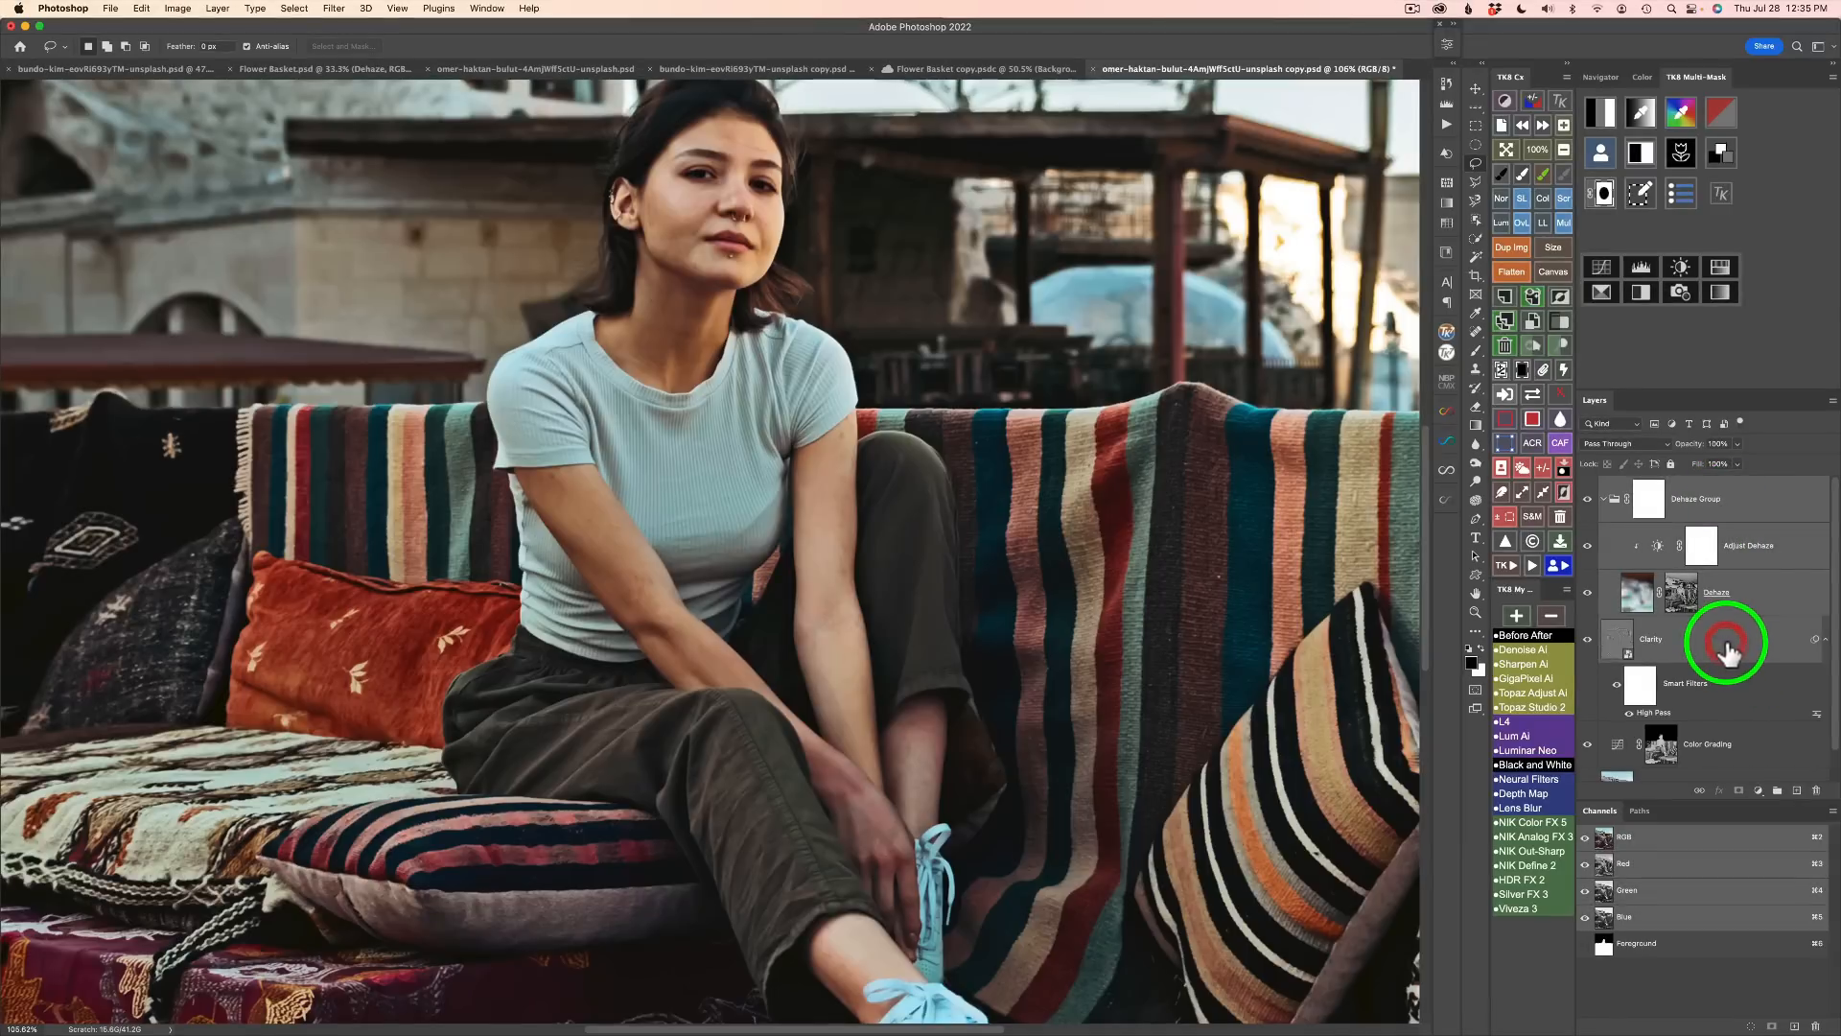
click(1523, 372)
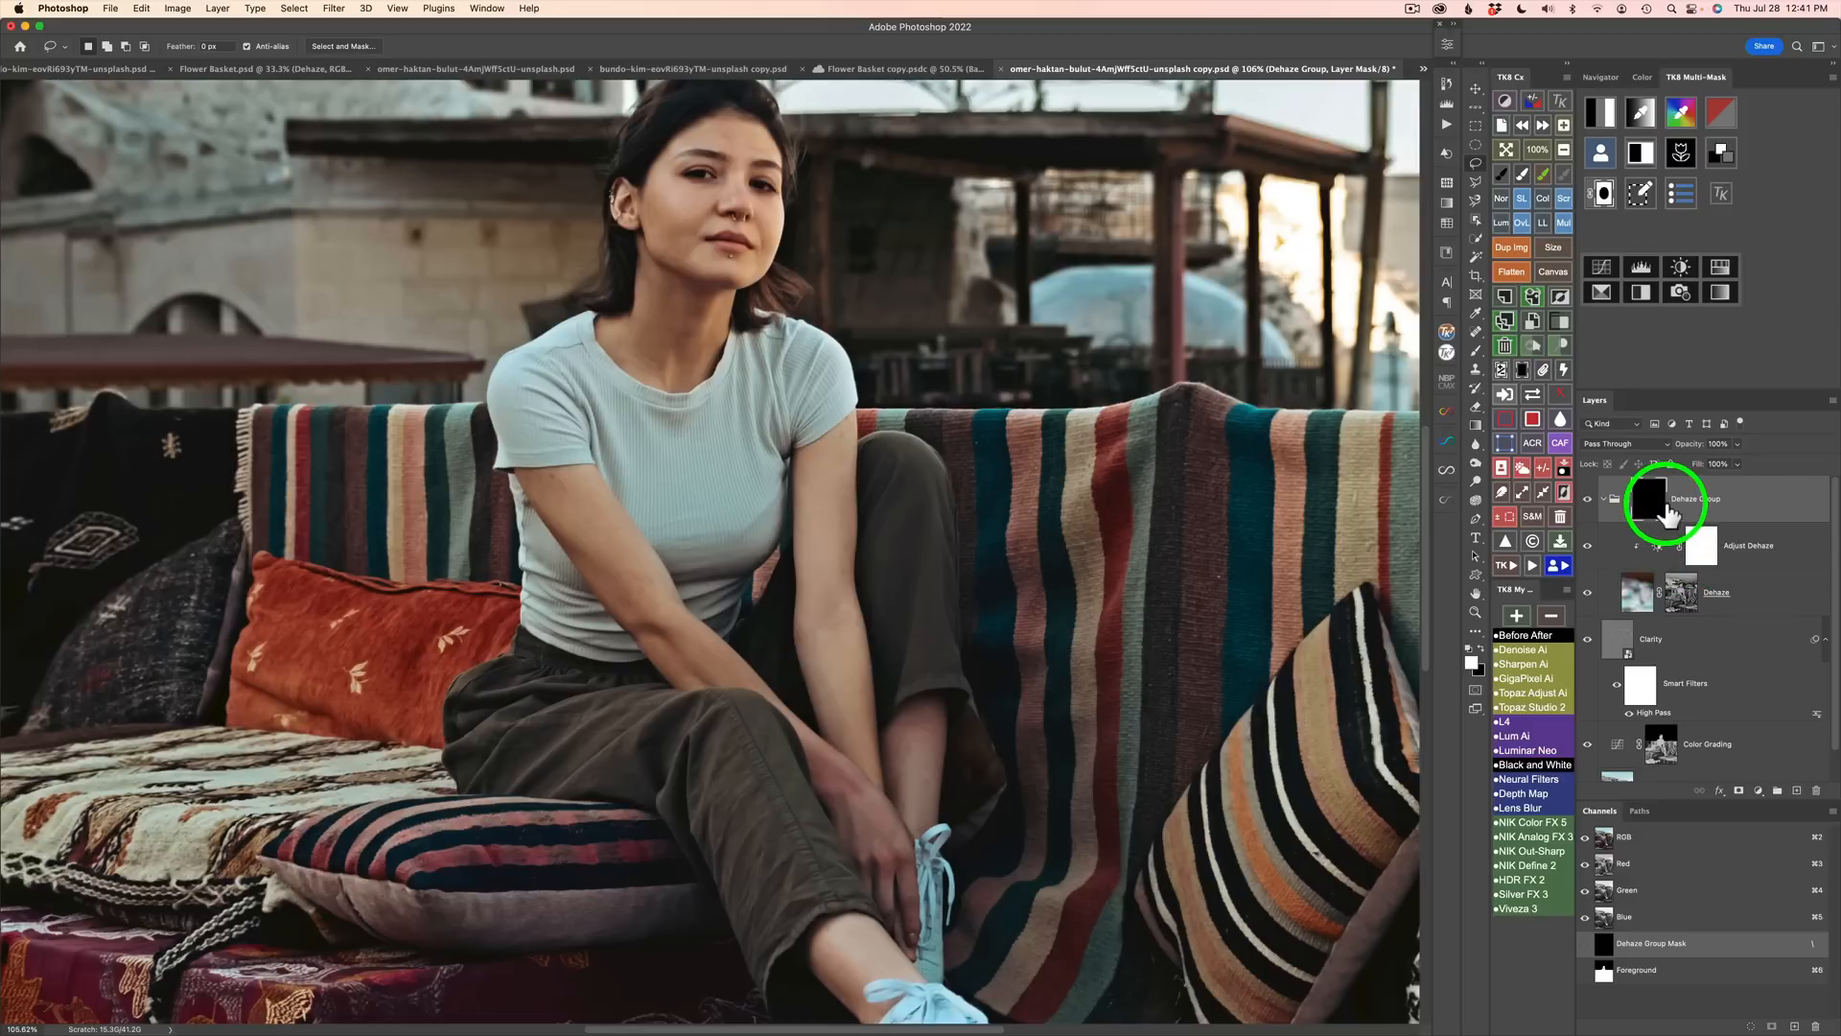
click(1505, 395)
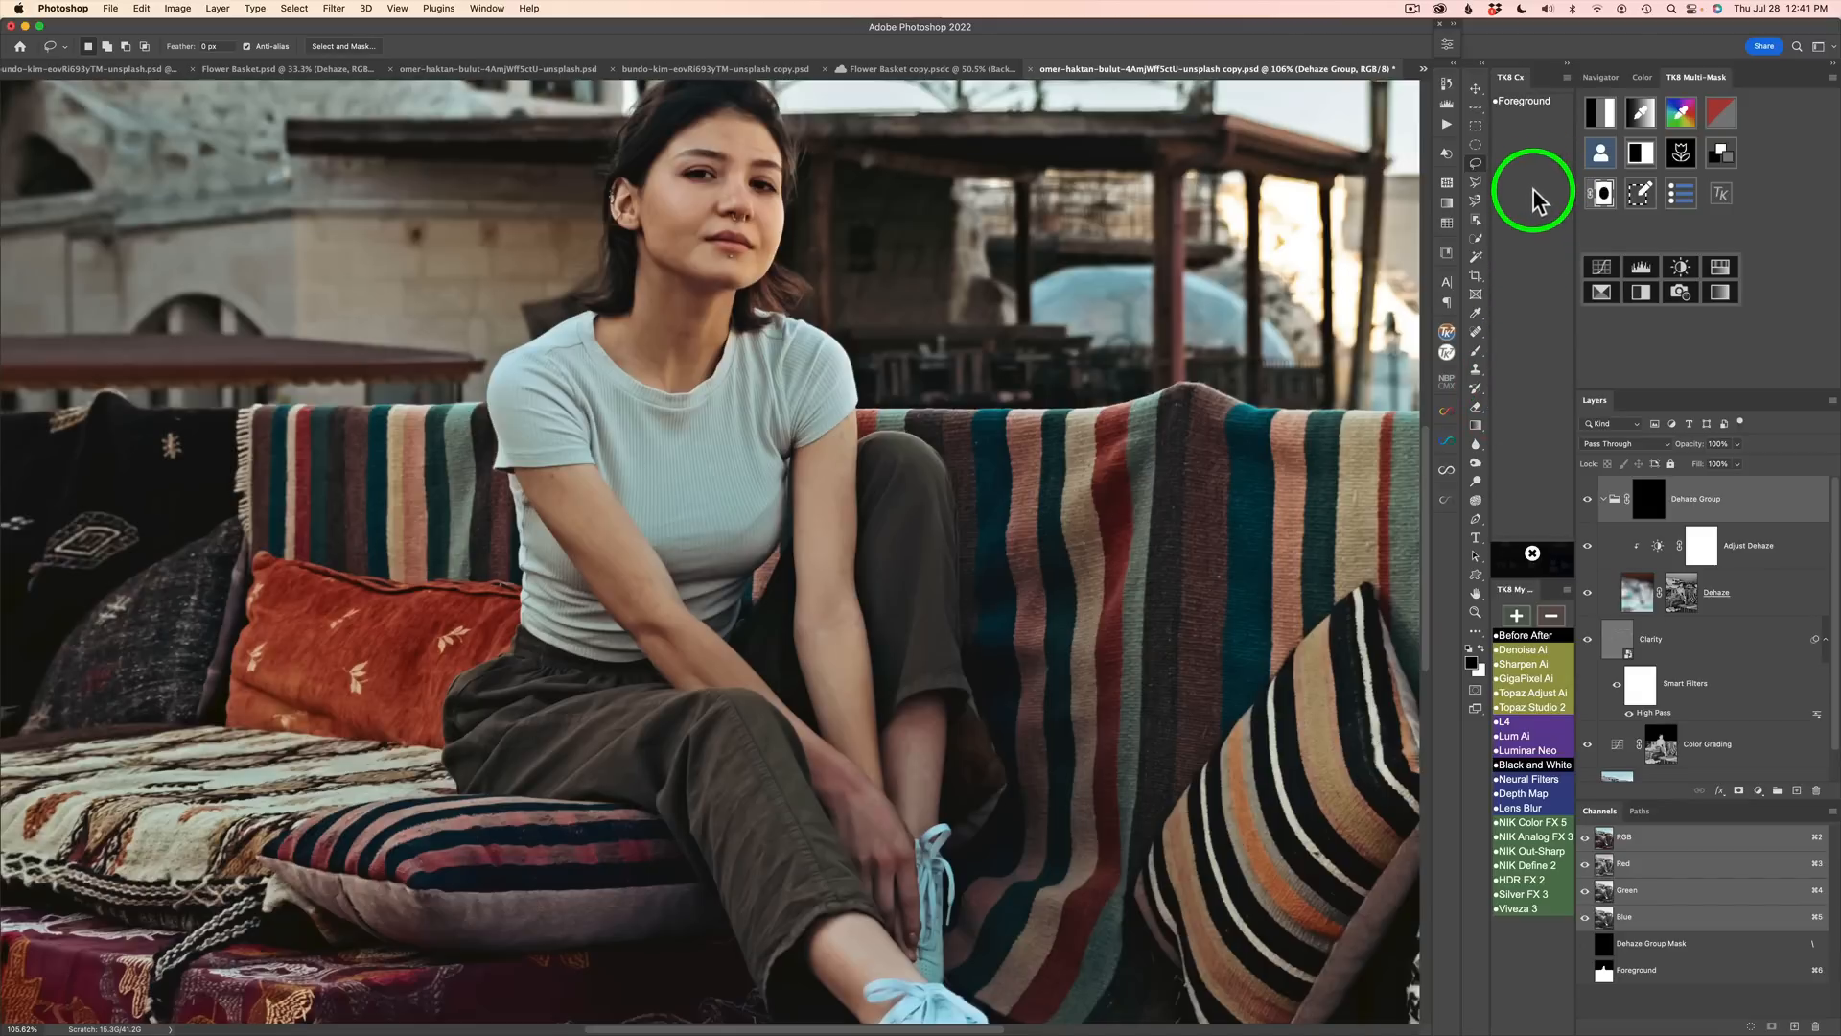
click(1527, 100)
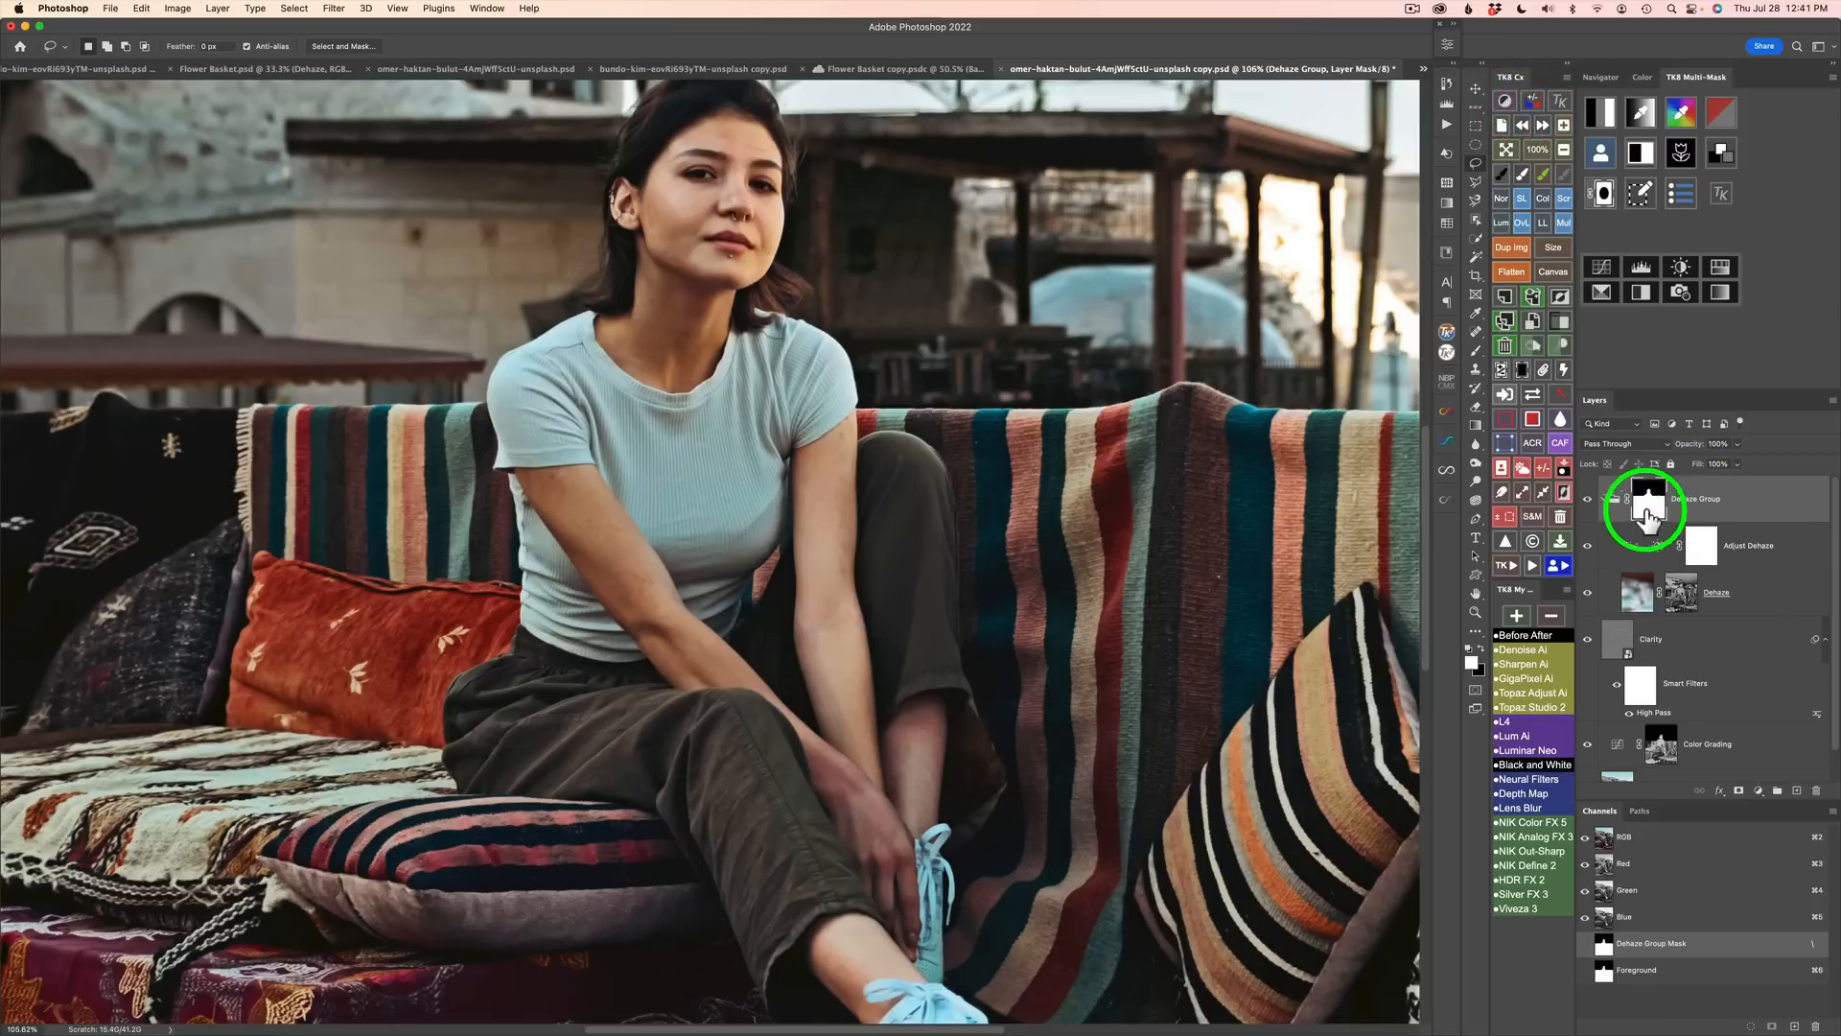
Step: Compare the photo close up and in full with the masked Dehaze Group hidden, shown and at reduced opacity
click(1589, 500)
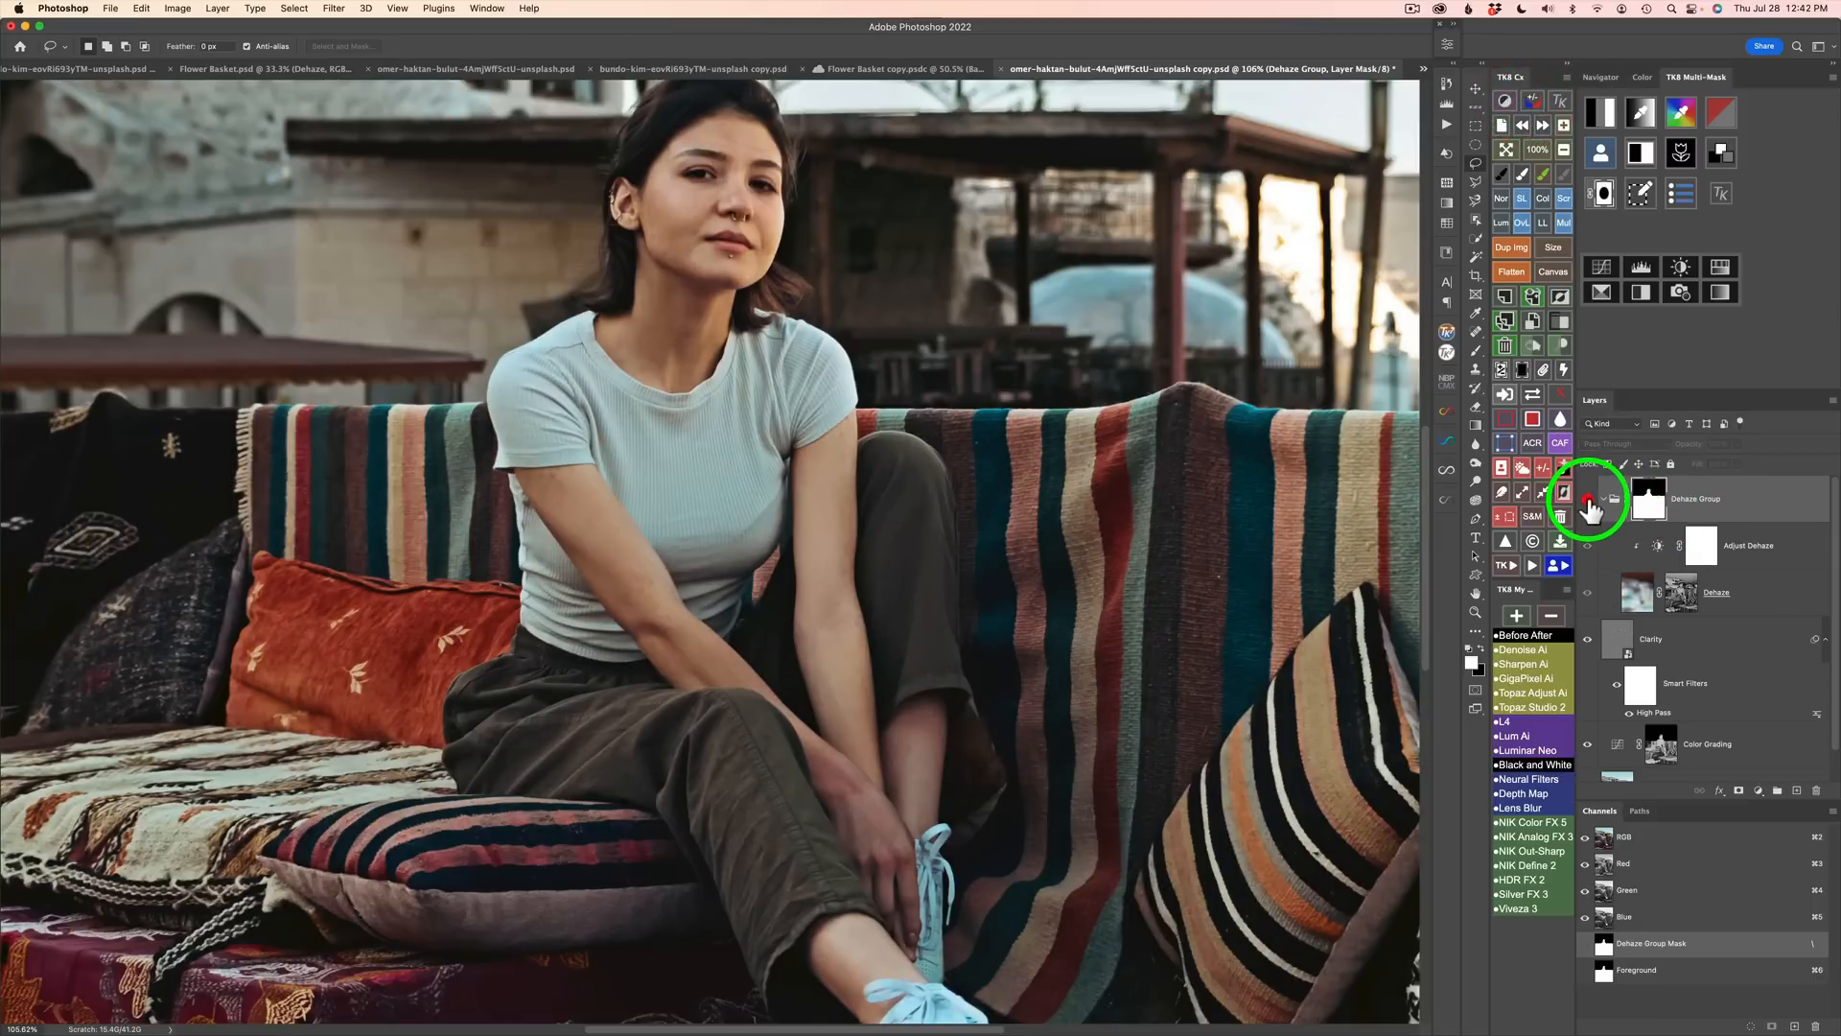
click(1588, 500)
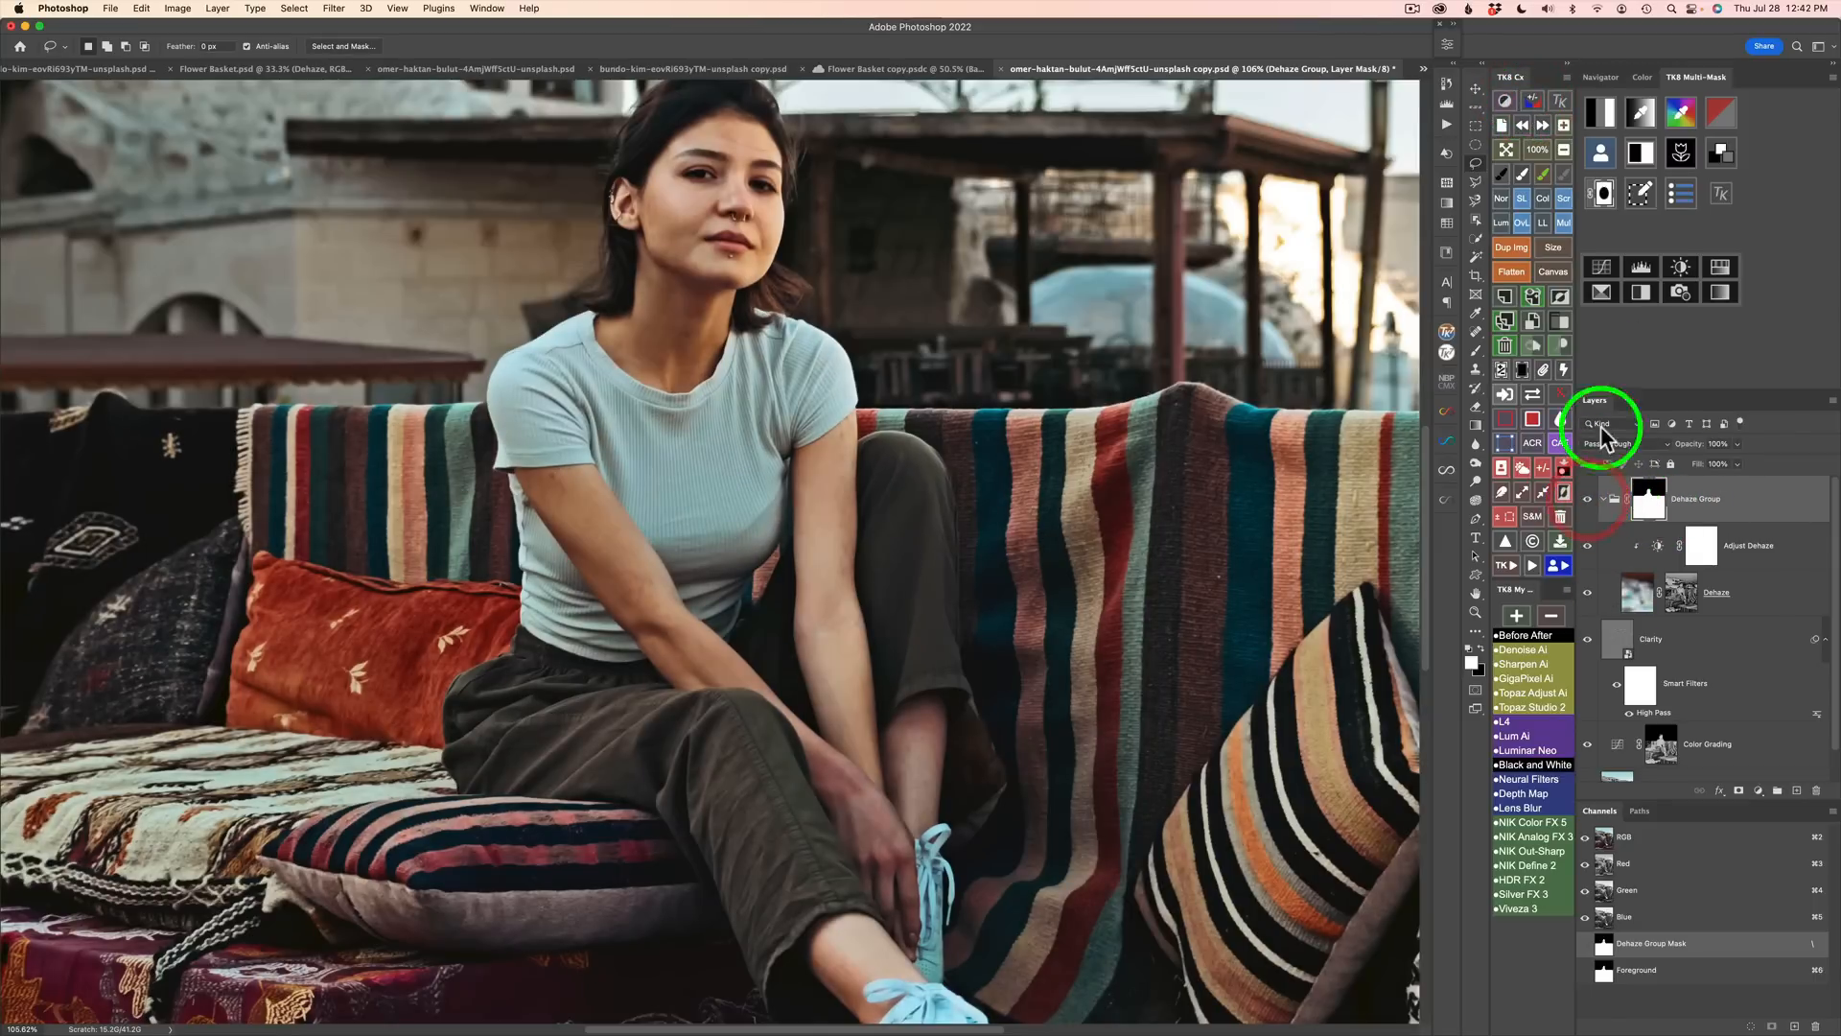
click(1508, 151)
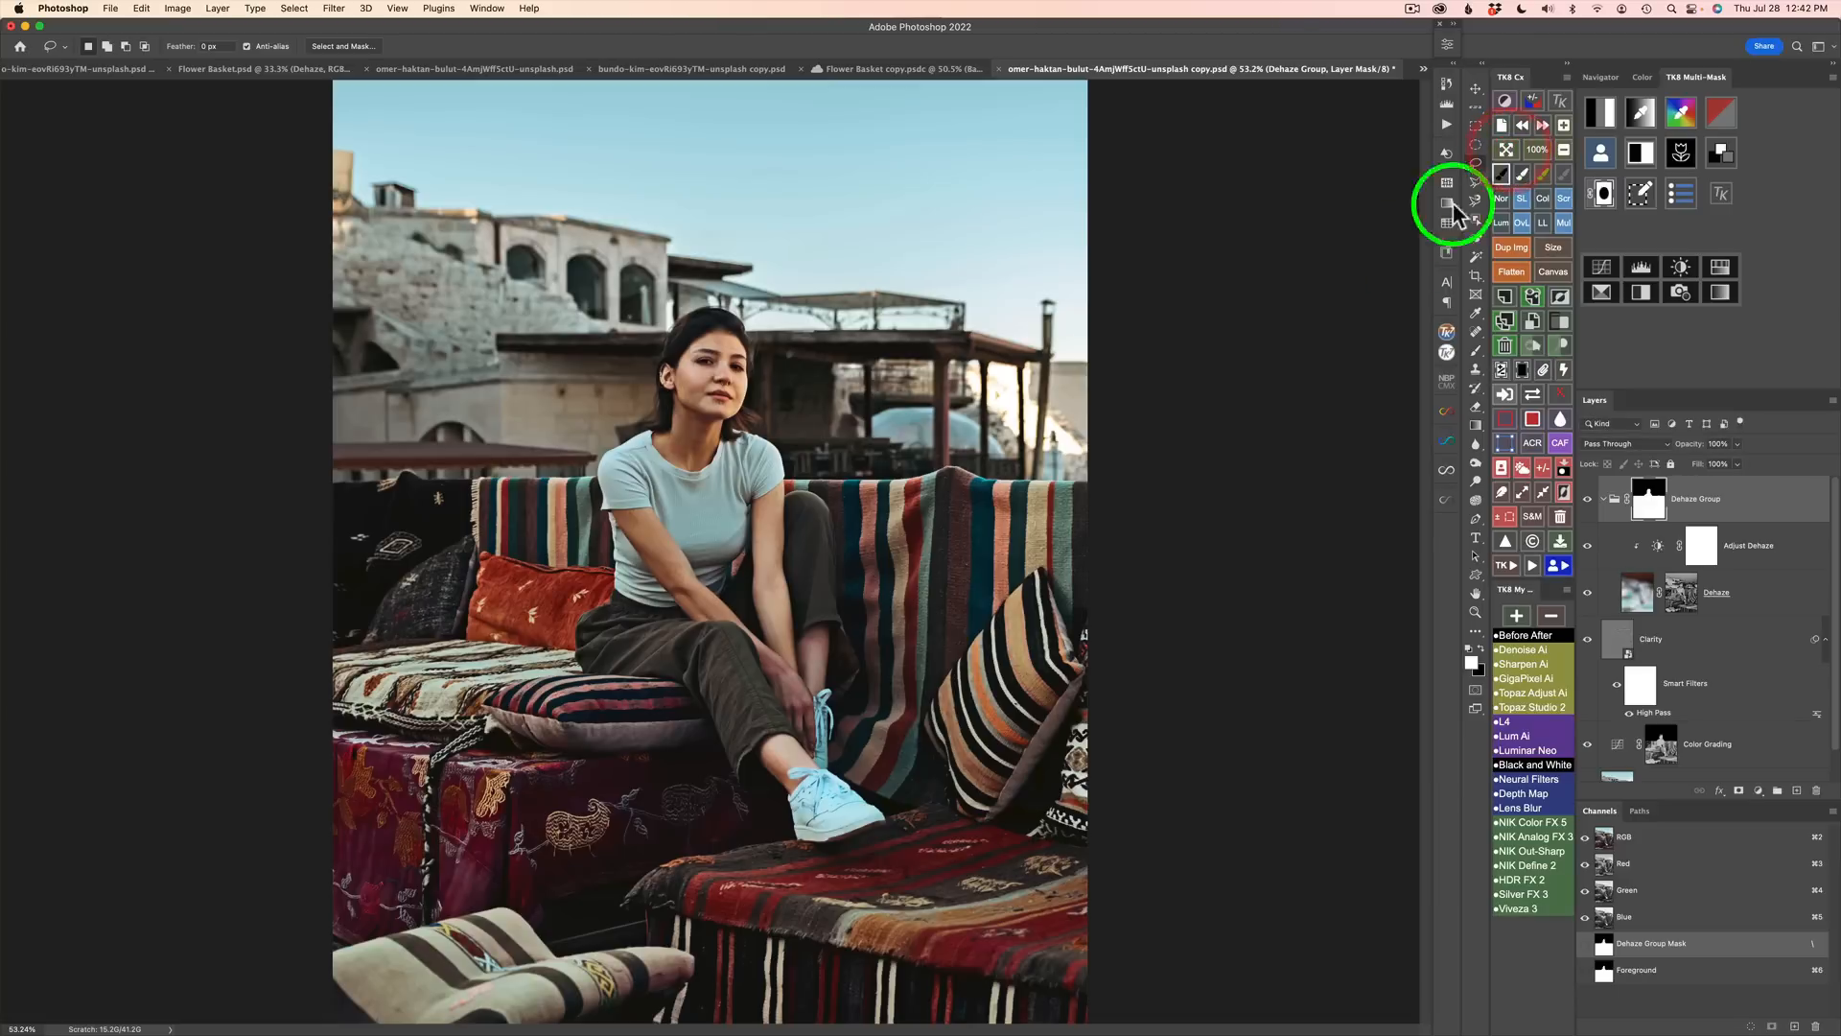
click(1589, 500)
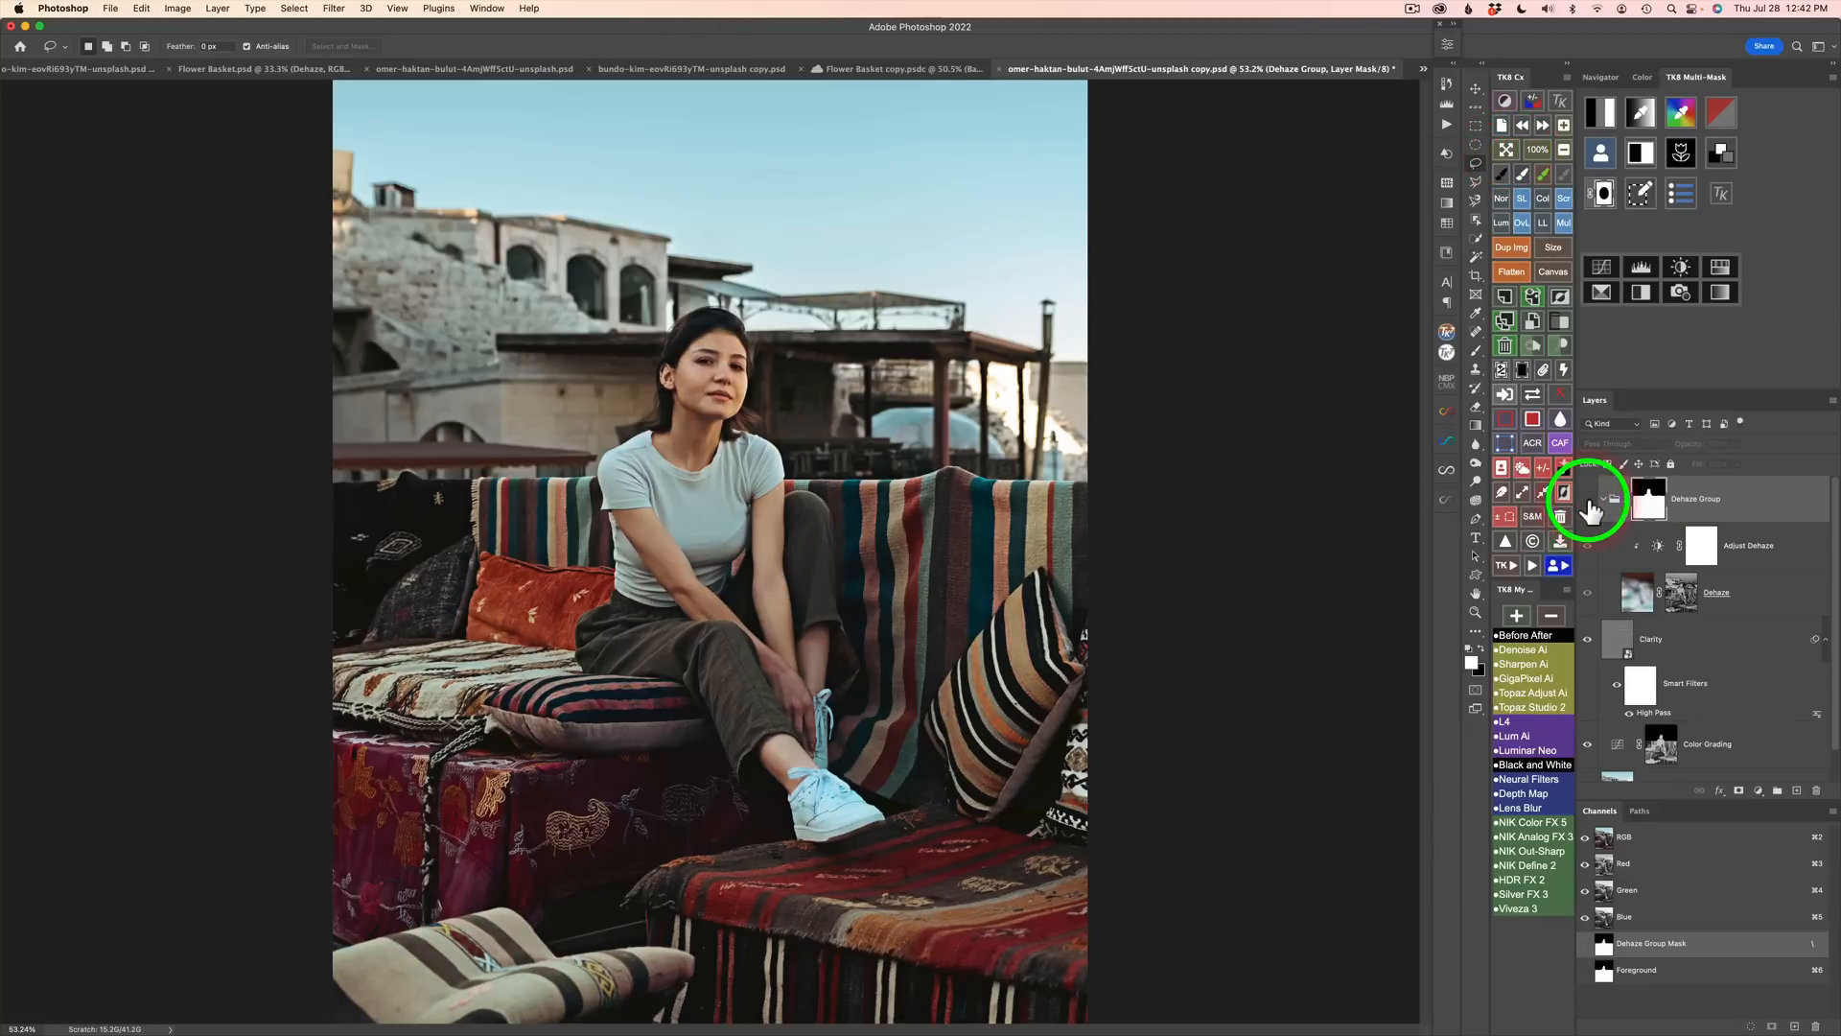
click(1589, 500)
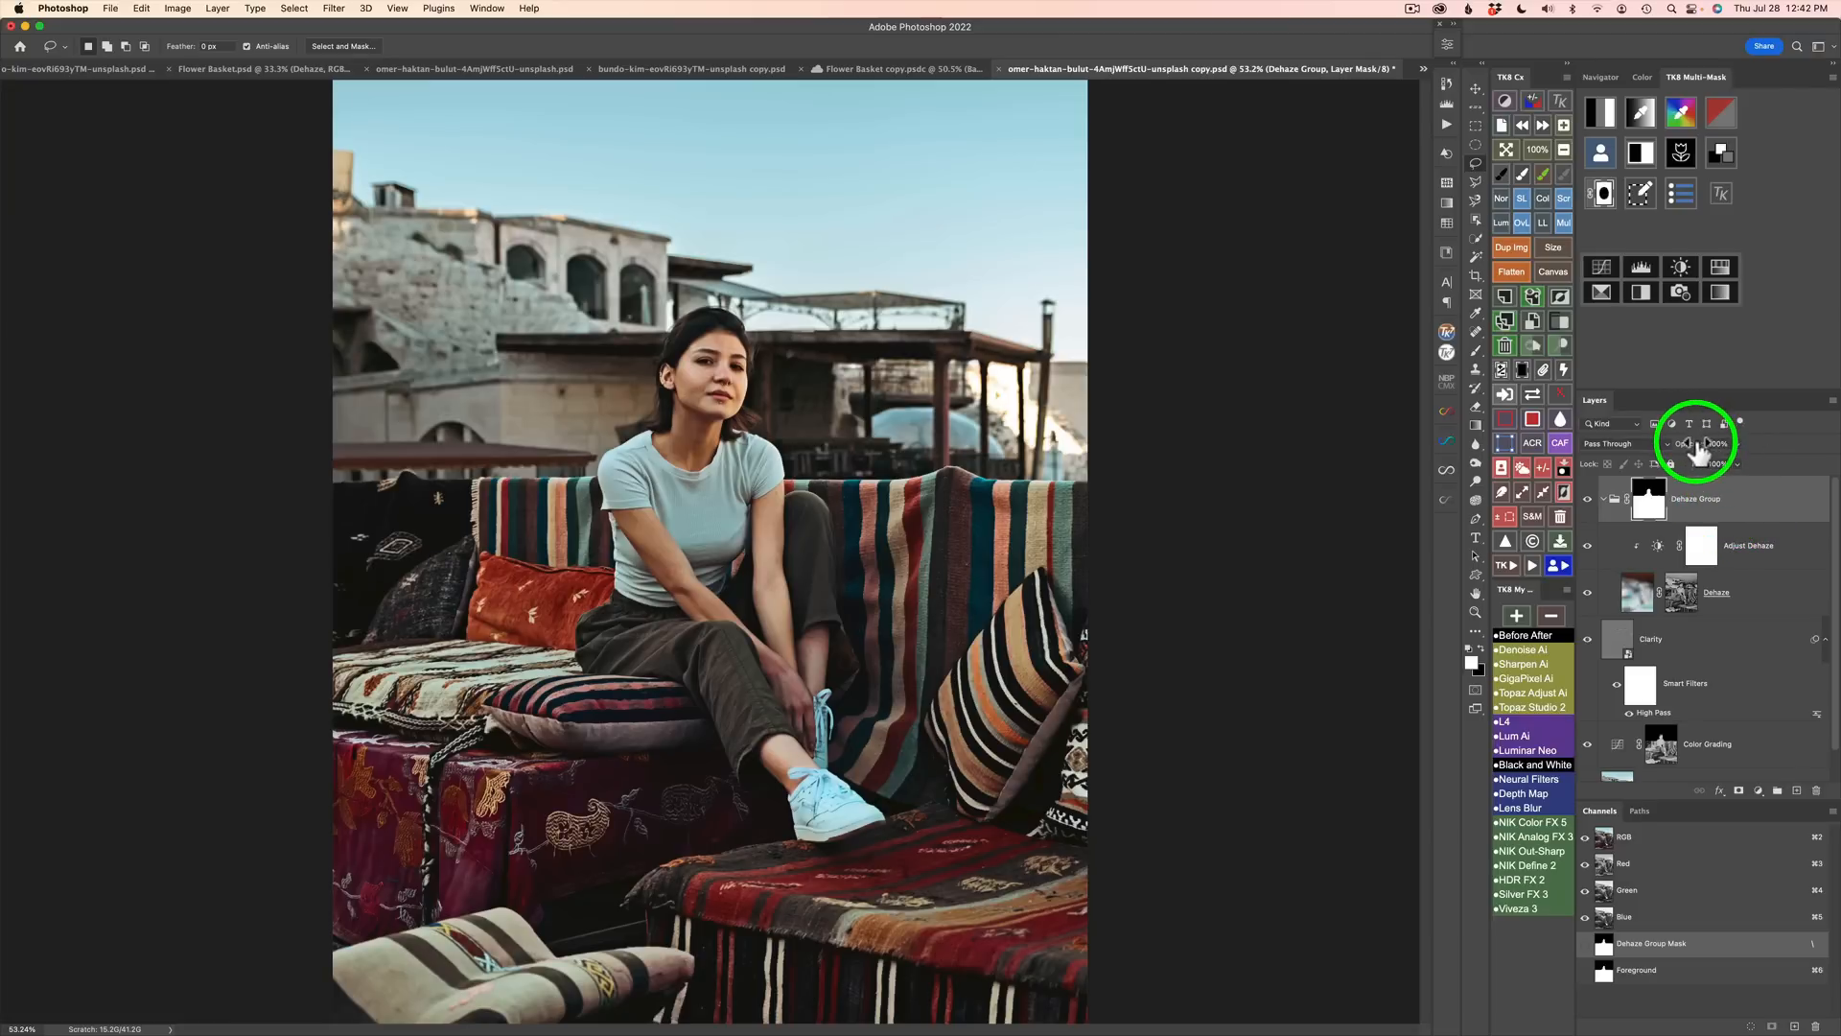
drag(1696, 452, 1677, 450)
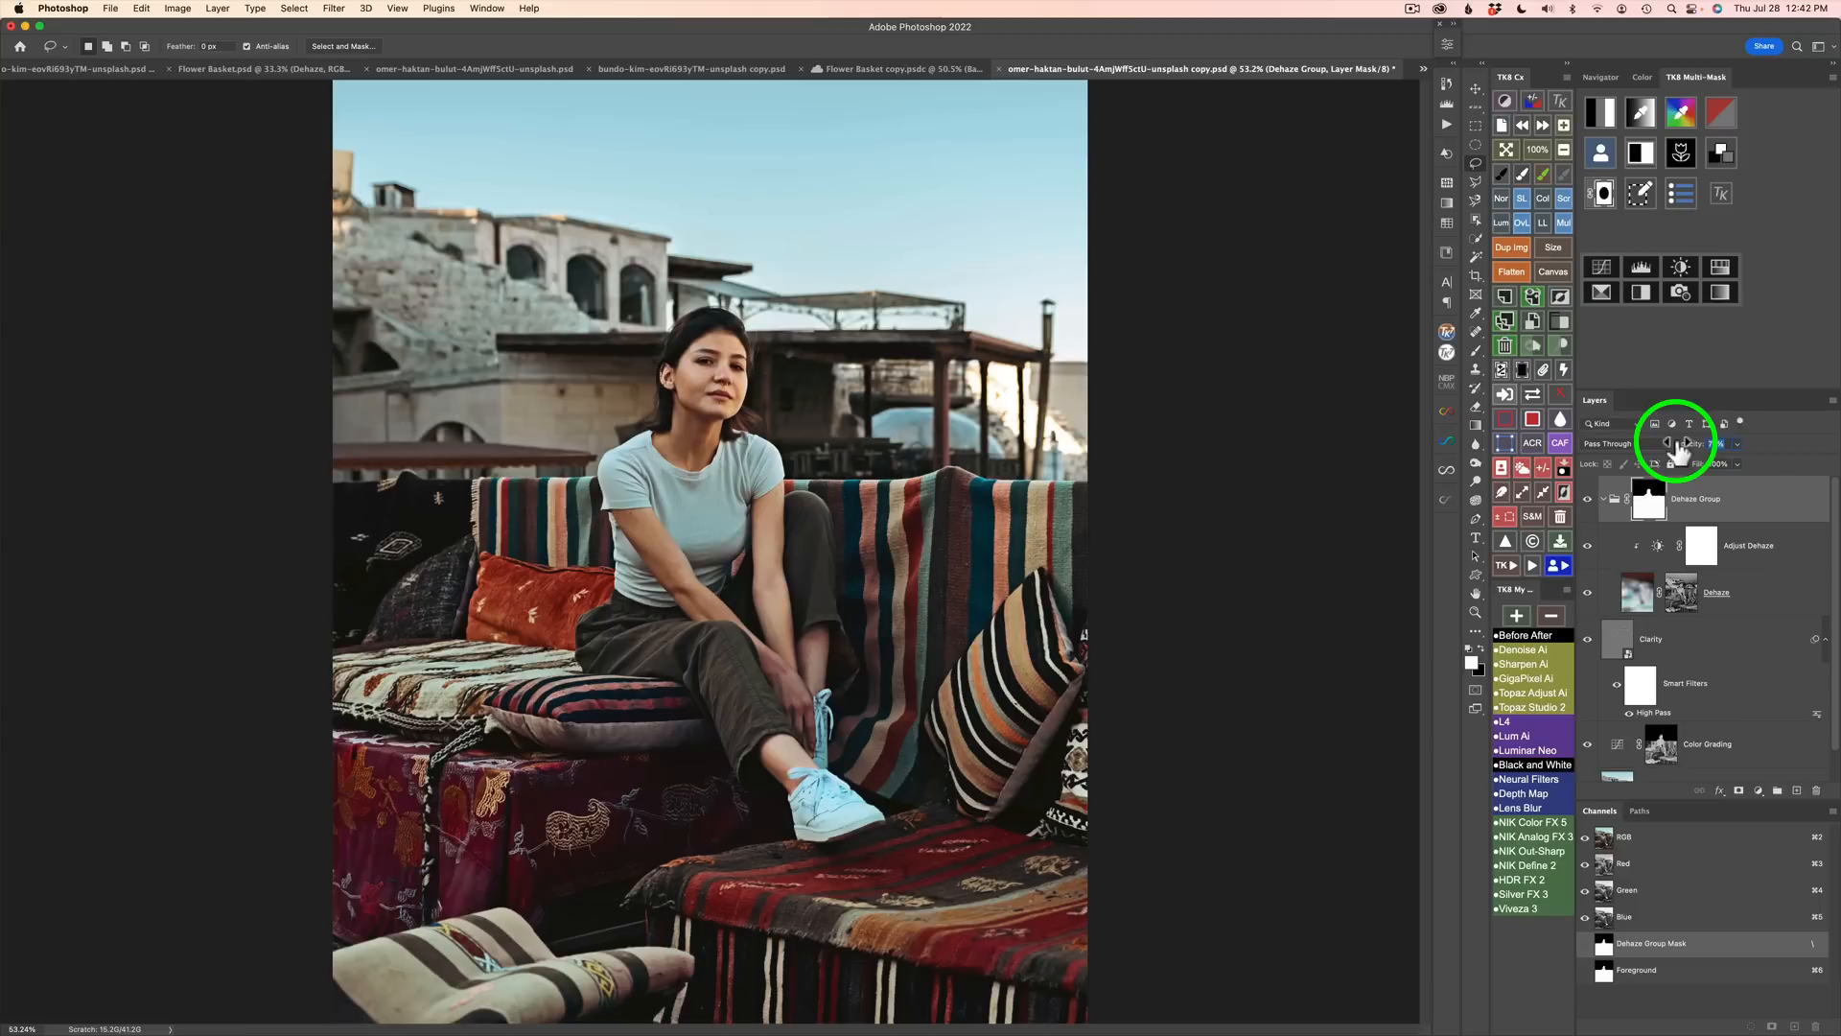
drag(1678, 450, 1749, 453)
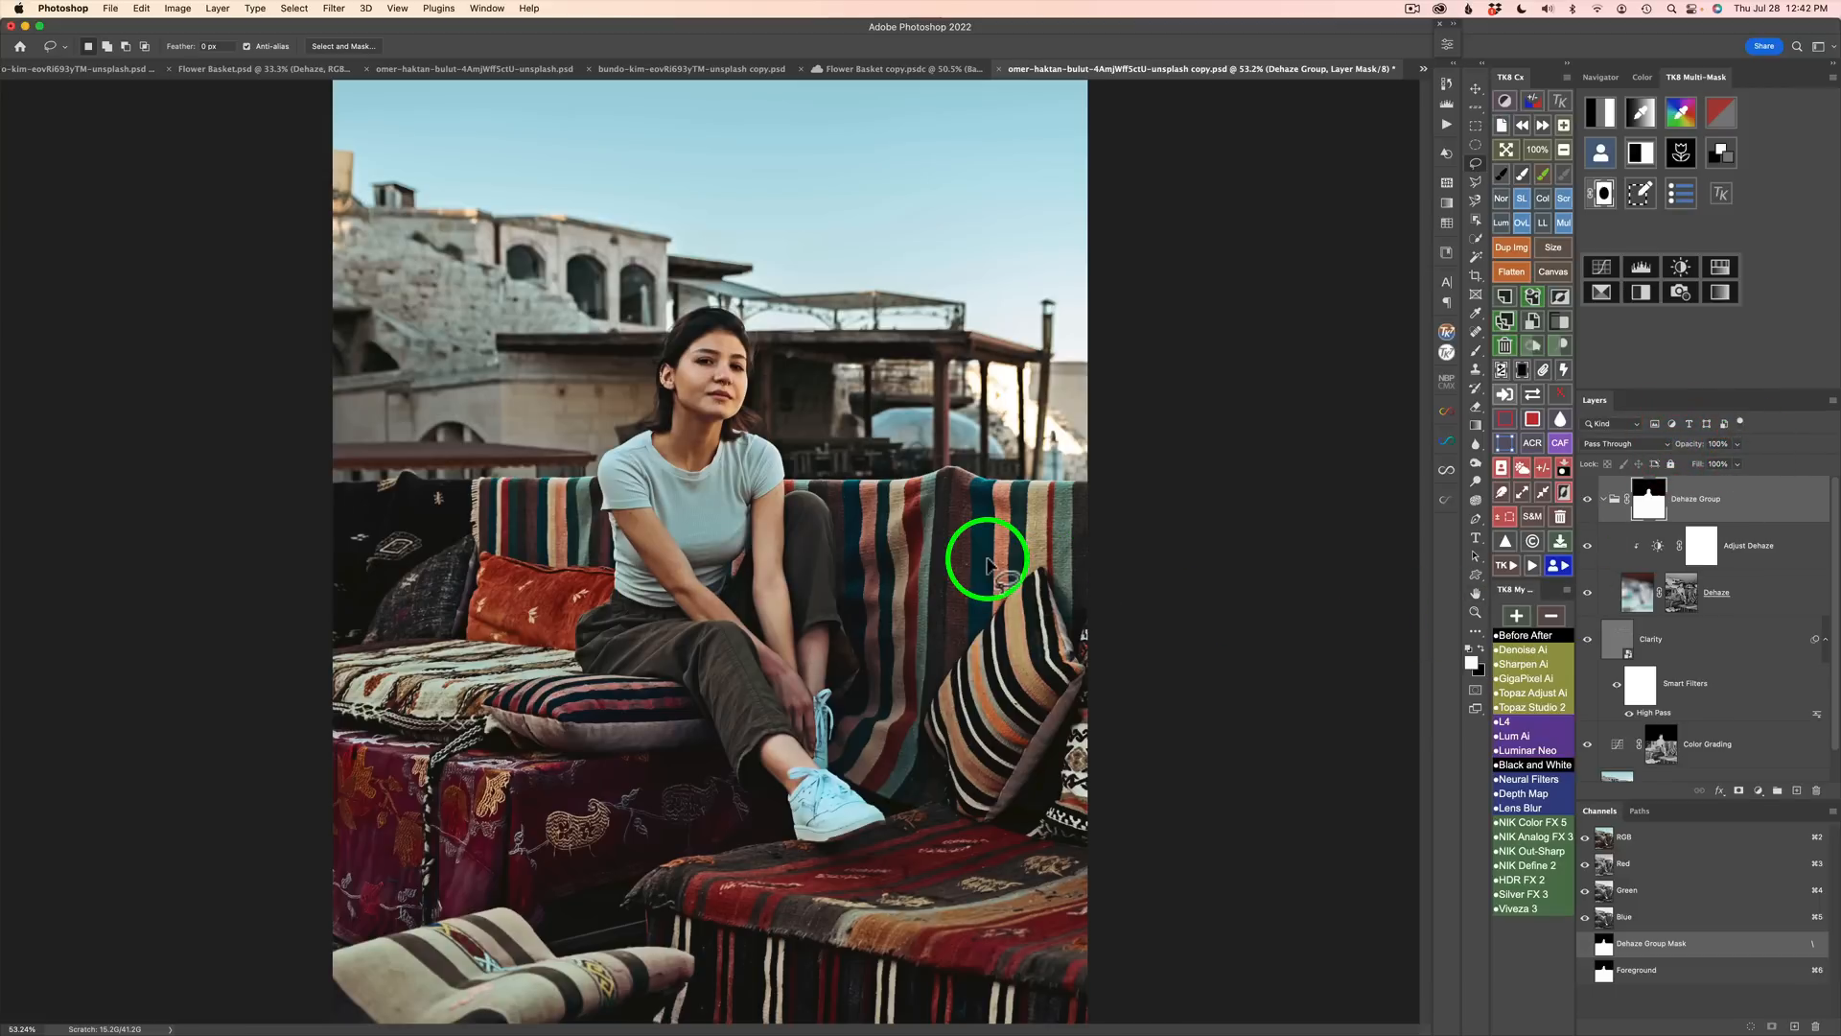
Step: Paint black at 100% brush opacity on the Dehaze Group's mask over the woman's face, arms and ankle
scroll(770, 561, up, 5)
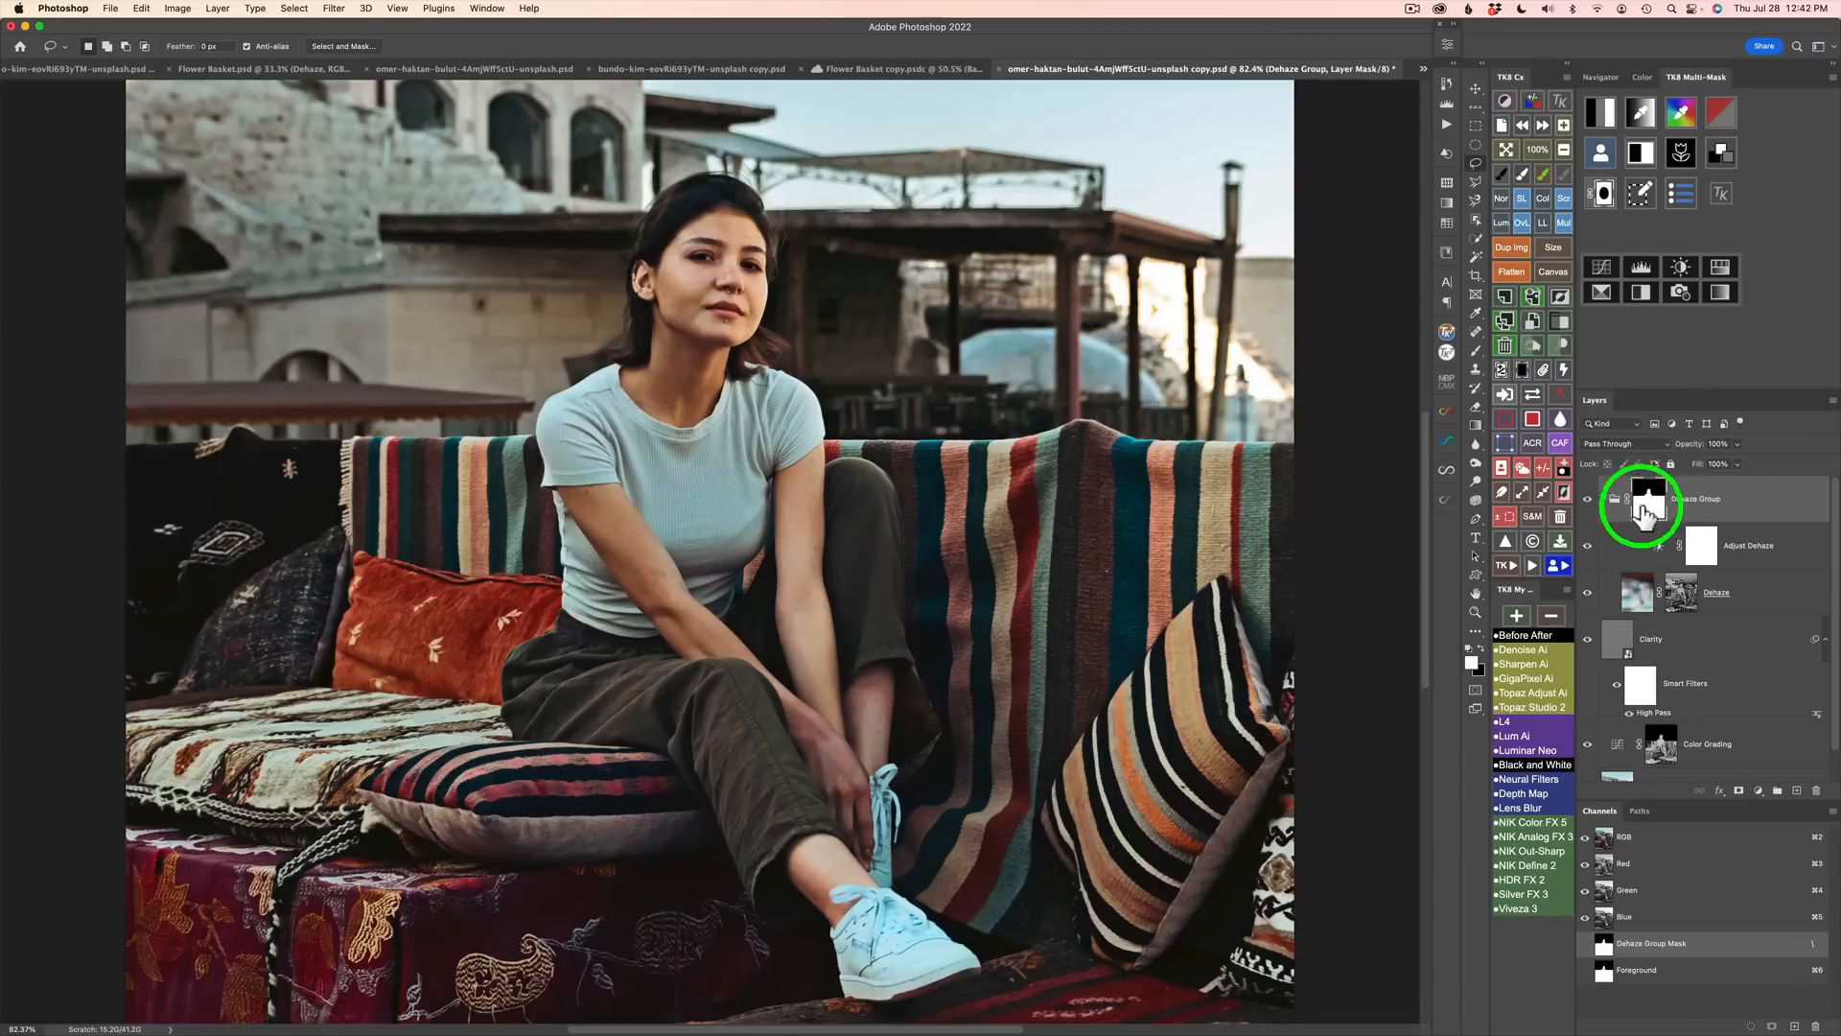
click(1504, 177)
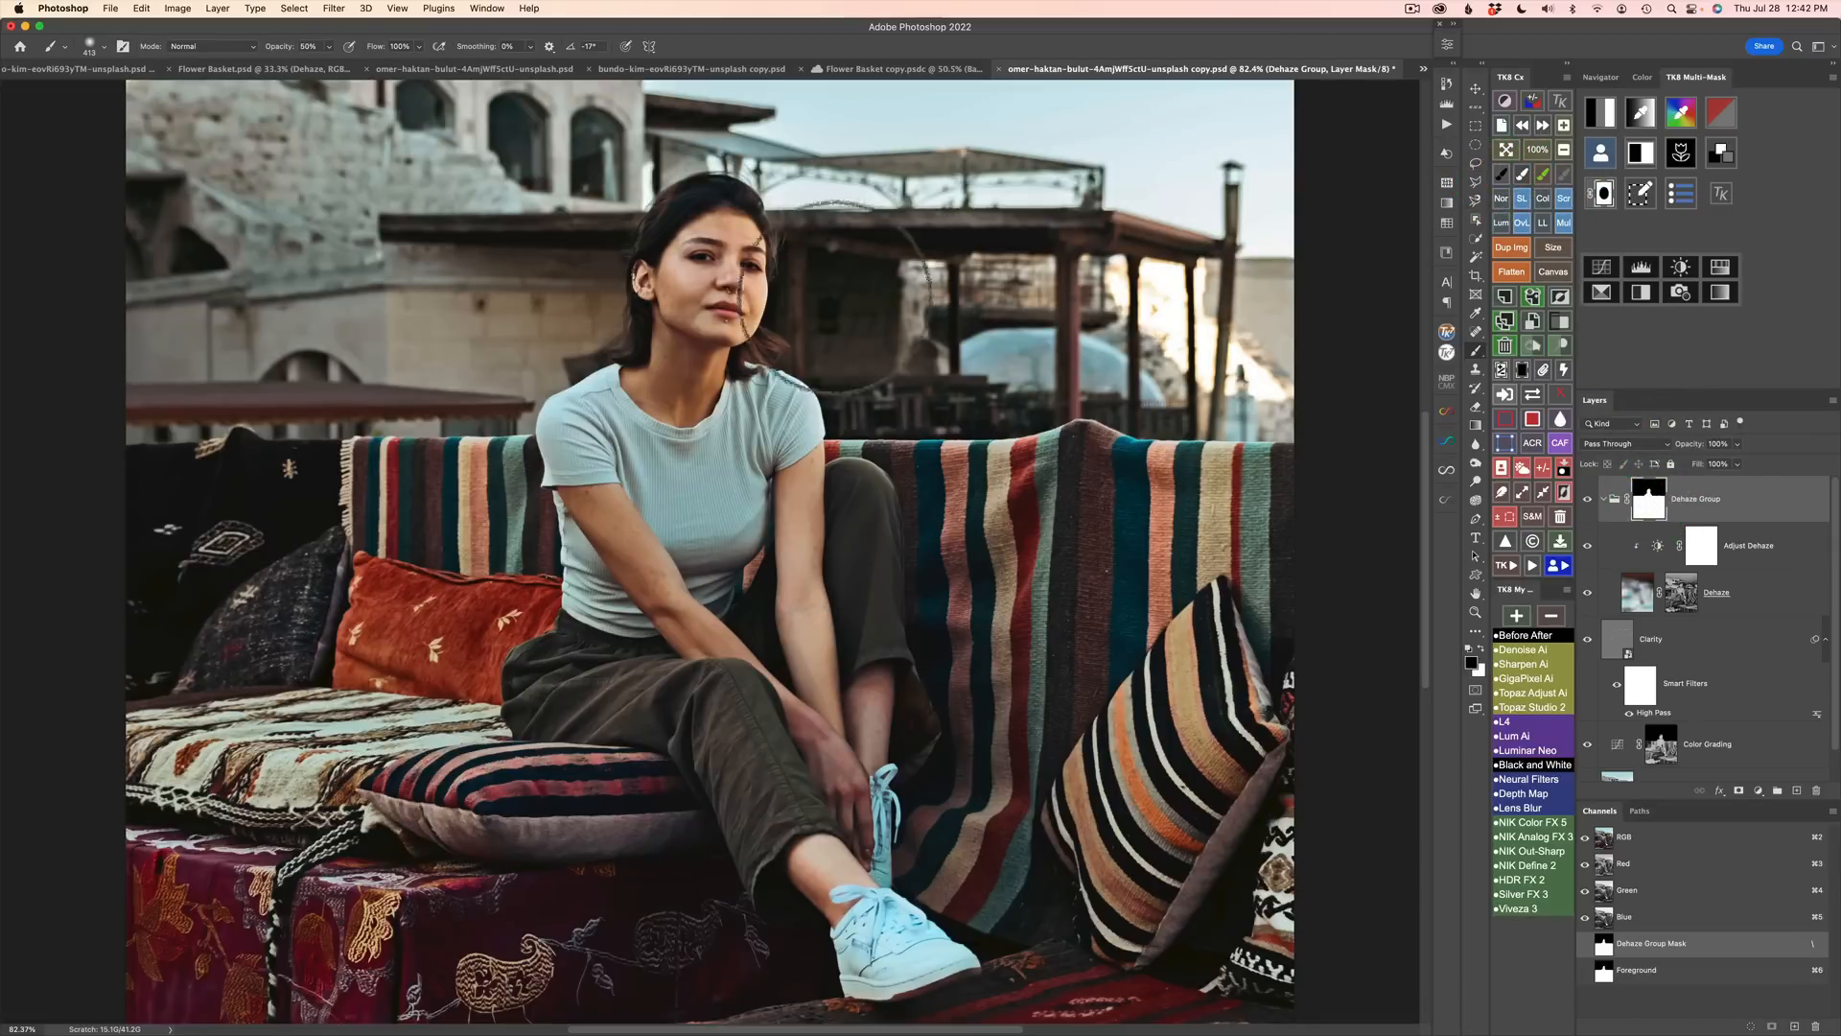
mouse_move(738, 265)
mouse_down()
mouse_move(678, 269)
mouse_move(735, 282)
mouse_up()
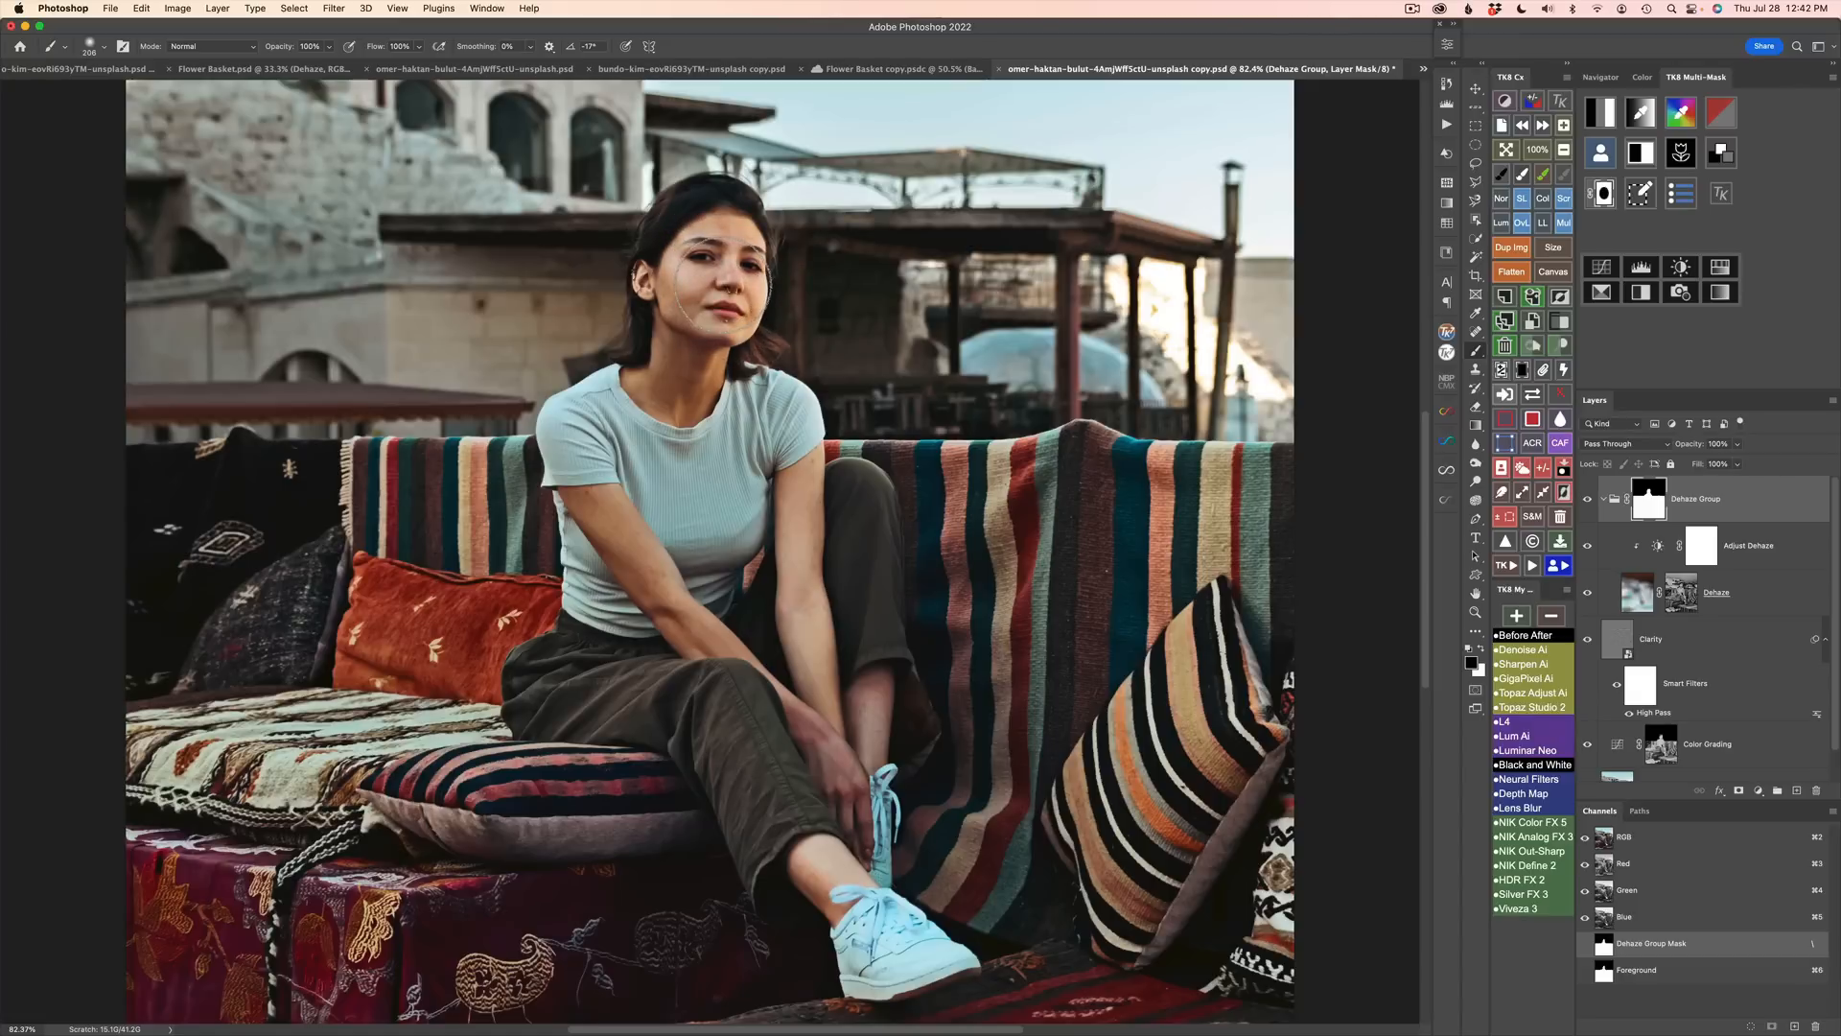
drag(721, 284, 719, 261)
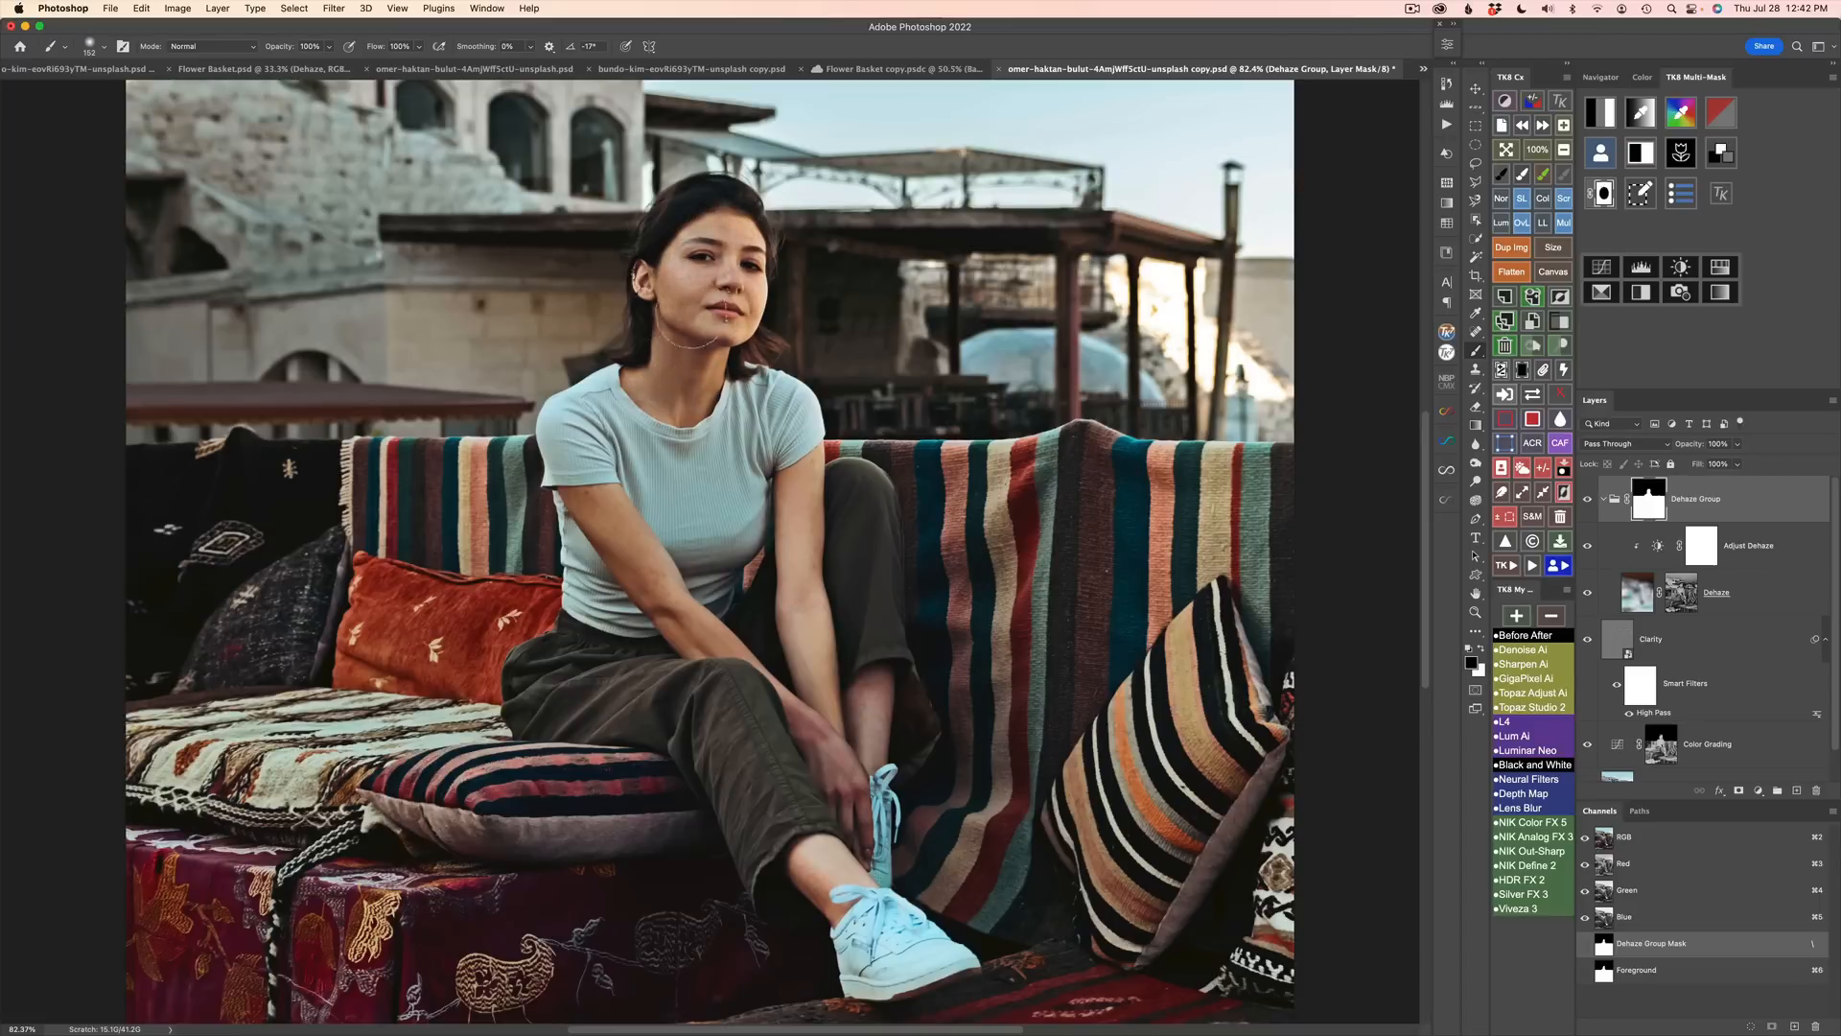
drag(807, 516, 785, 500)
mouse_move(794, 488)
mouse_down()
mouse_move(782, 590)
mouse_move(817, 619)
mouse_move(820, 742)
mouse_move(862, 814)
mouse_move(873, 730)
mouse_move(838, 865)
mouse_move(804, 865)
mouse_move(829, 910)
mouse_move(810, 878)
mouse_move(859, 889)
mouse_move(813, 868)
mouse_move(853, 882)
mouse_move(829, 882)
mouse_move(813, 844)
mouse_move(853, 765)
mouse_move(858, 831)
mouse_move(843, 770)
mouse_move(824, 834)
mouse_move(878, 907)
mouse_up()
key(x)
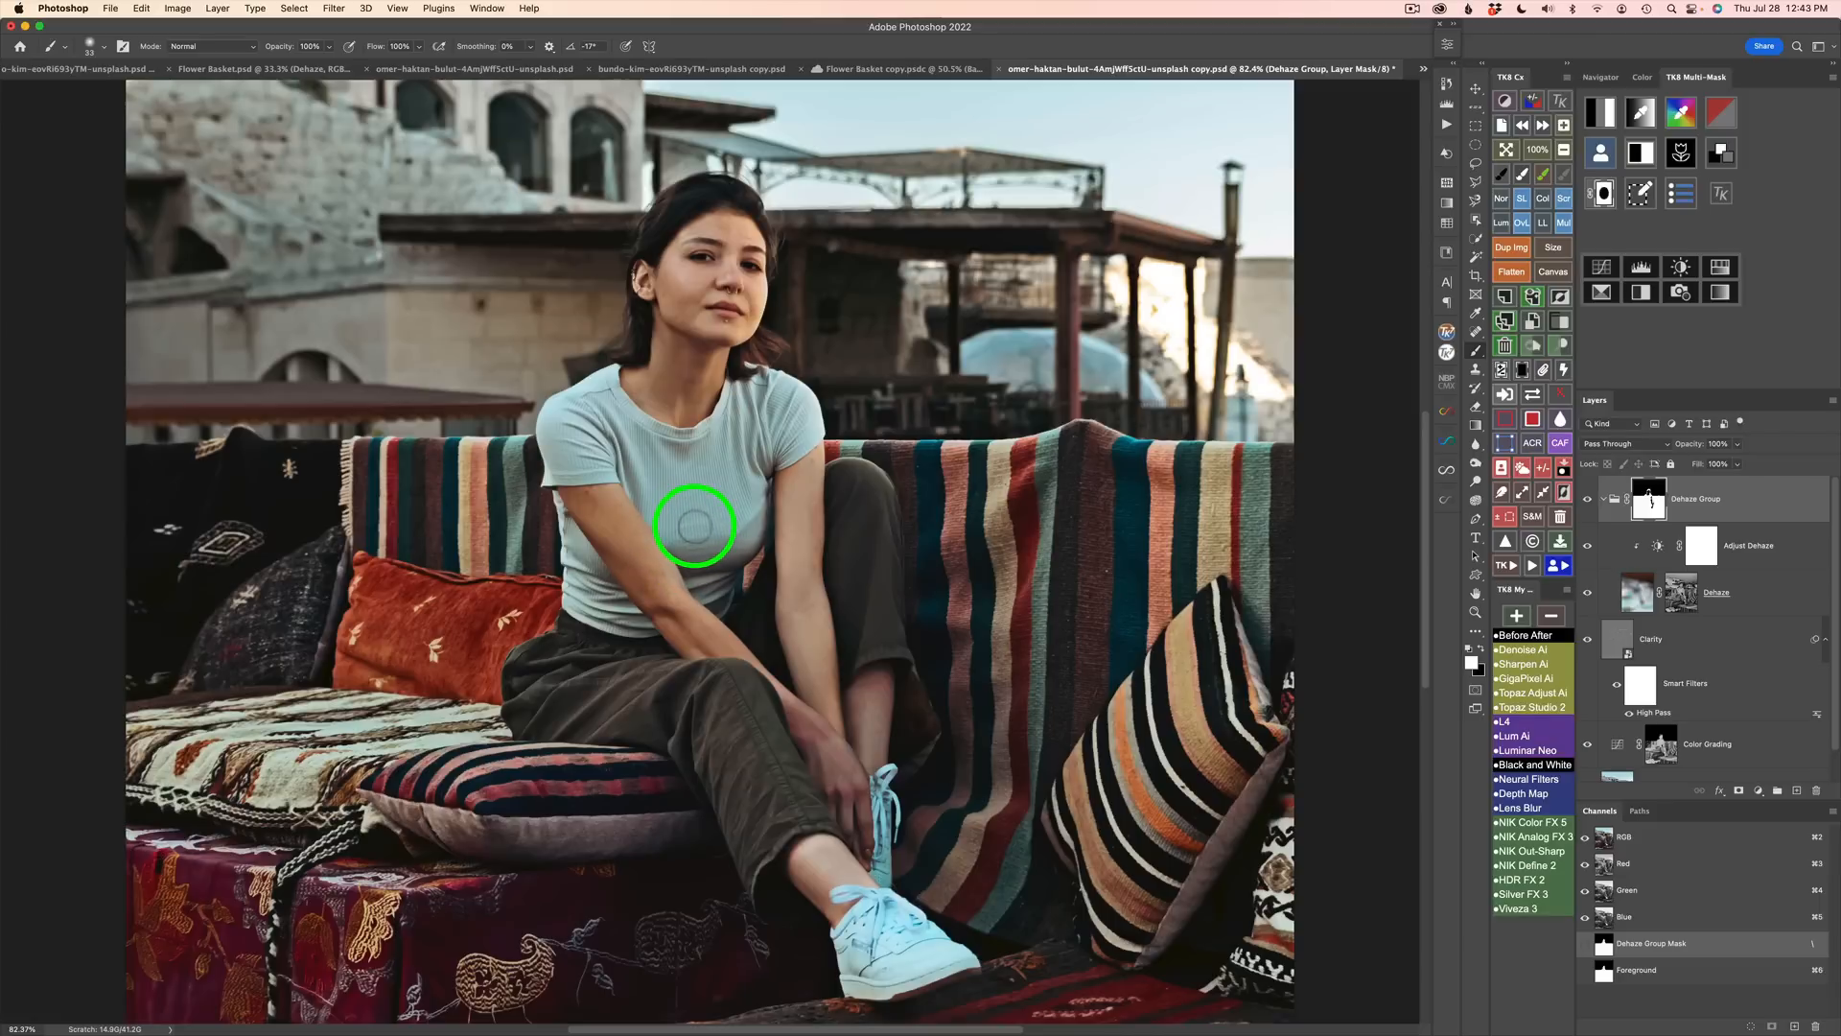
mouse_move(656, 489)
mouse_down()
mouse_move(572, 501)
mouse_move(609, 506)
mouse_move(629, 571)
mouse_move(648, 591)
mouse_move(624, 534)
mouse_move(662, 602)
mouse_move(772, 675)
mouse_move(843, 762)
mouse_move(811, 696)
mouse_up()
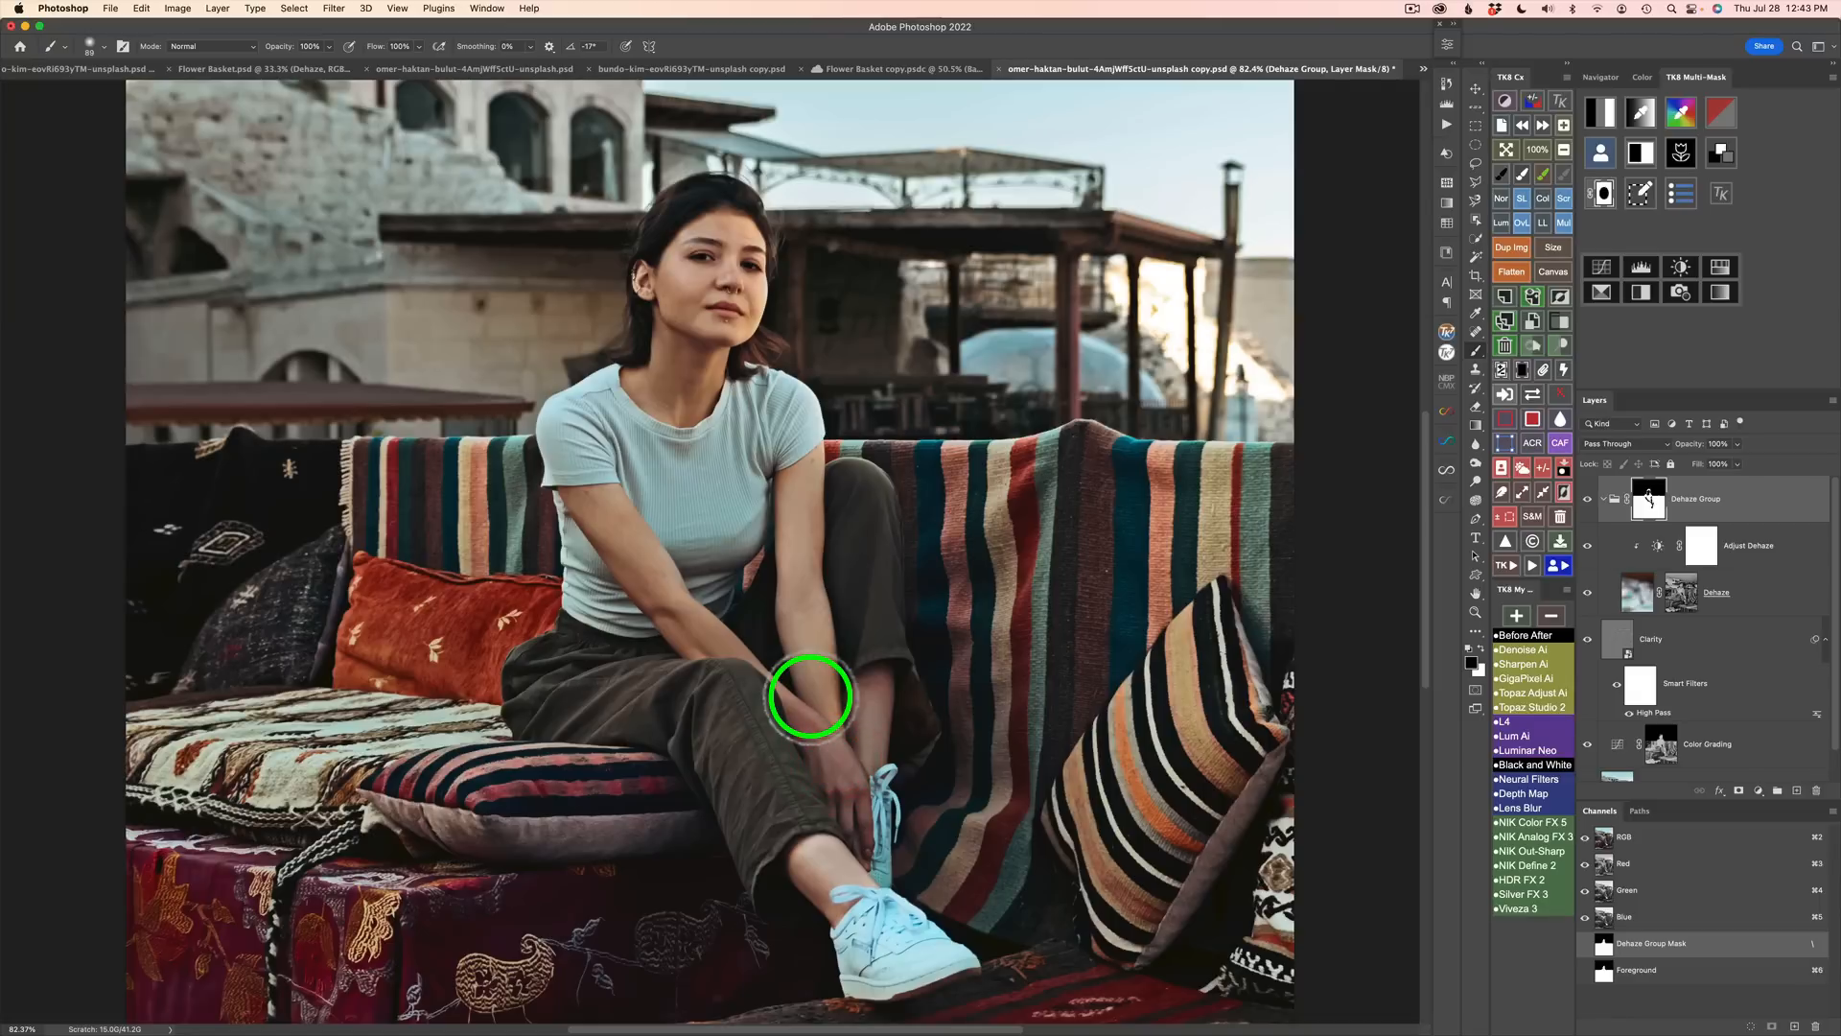
Step: Compare the woman's skin with the repainted Dehaze Group hidden and shown, and view the whole photo
click(1588, 499)
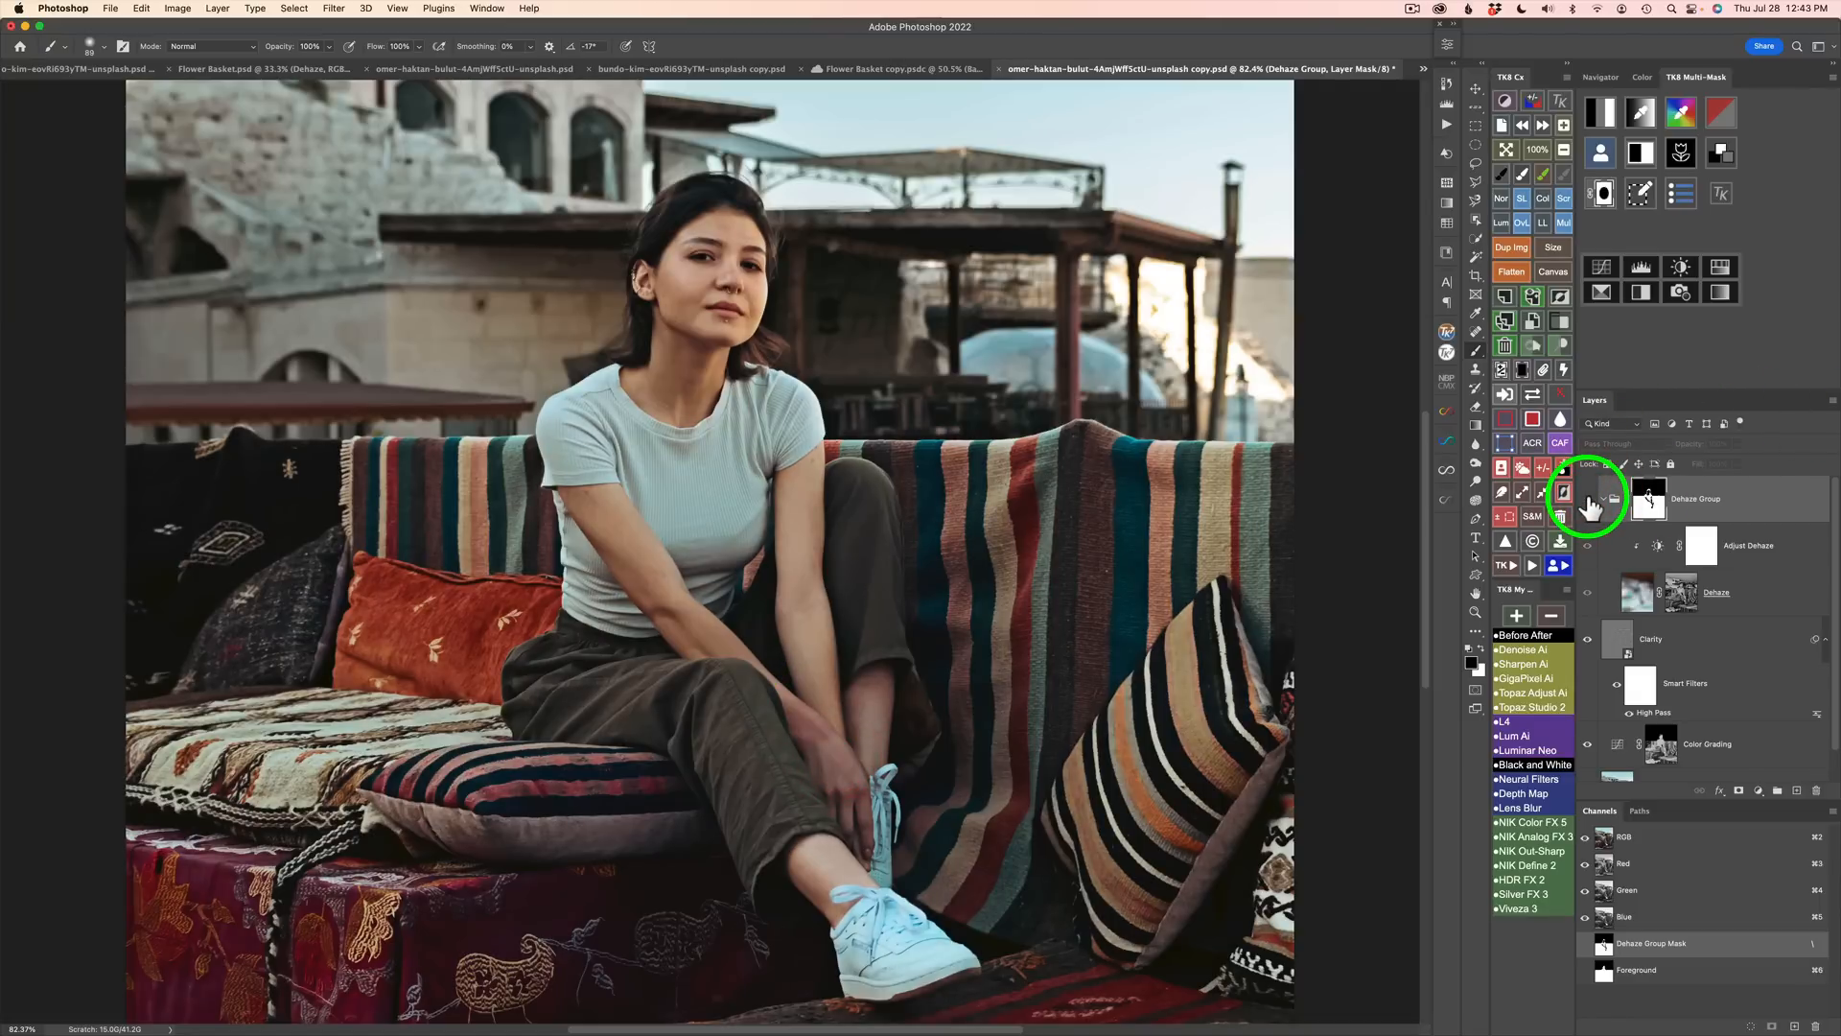
click(1589, 500)
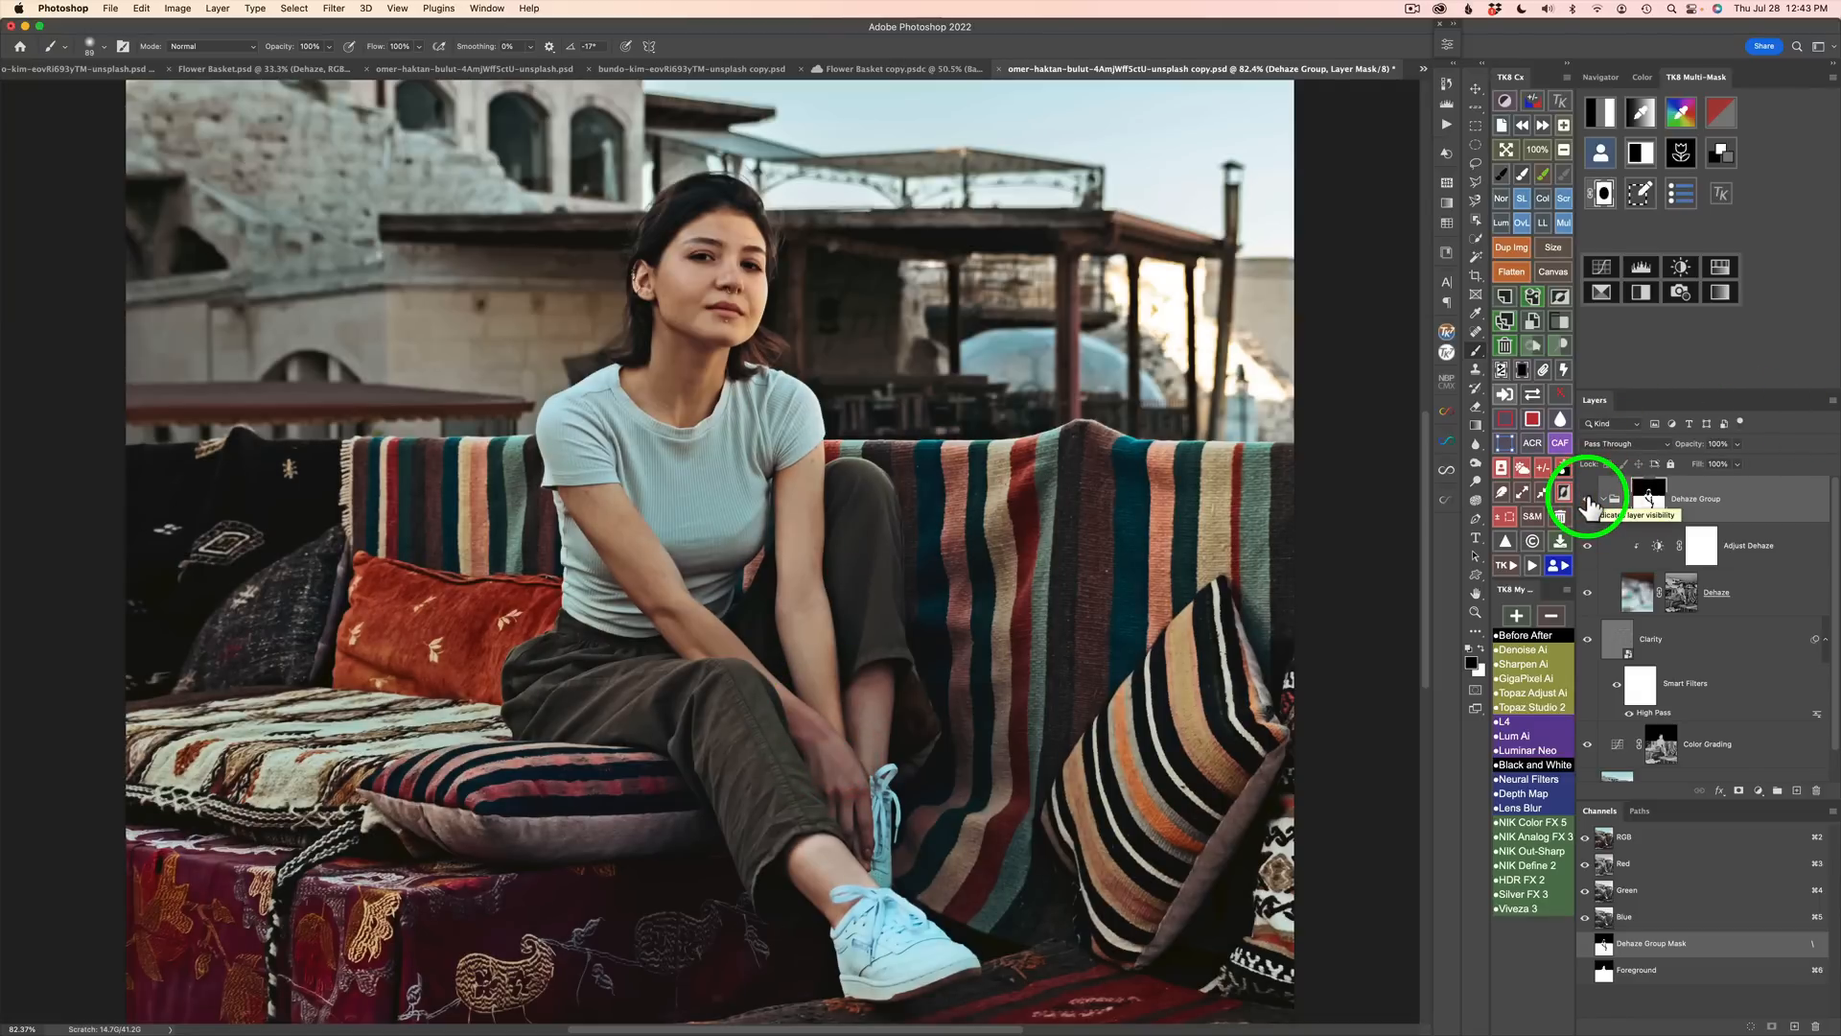
click(1506, 149)
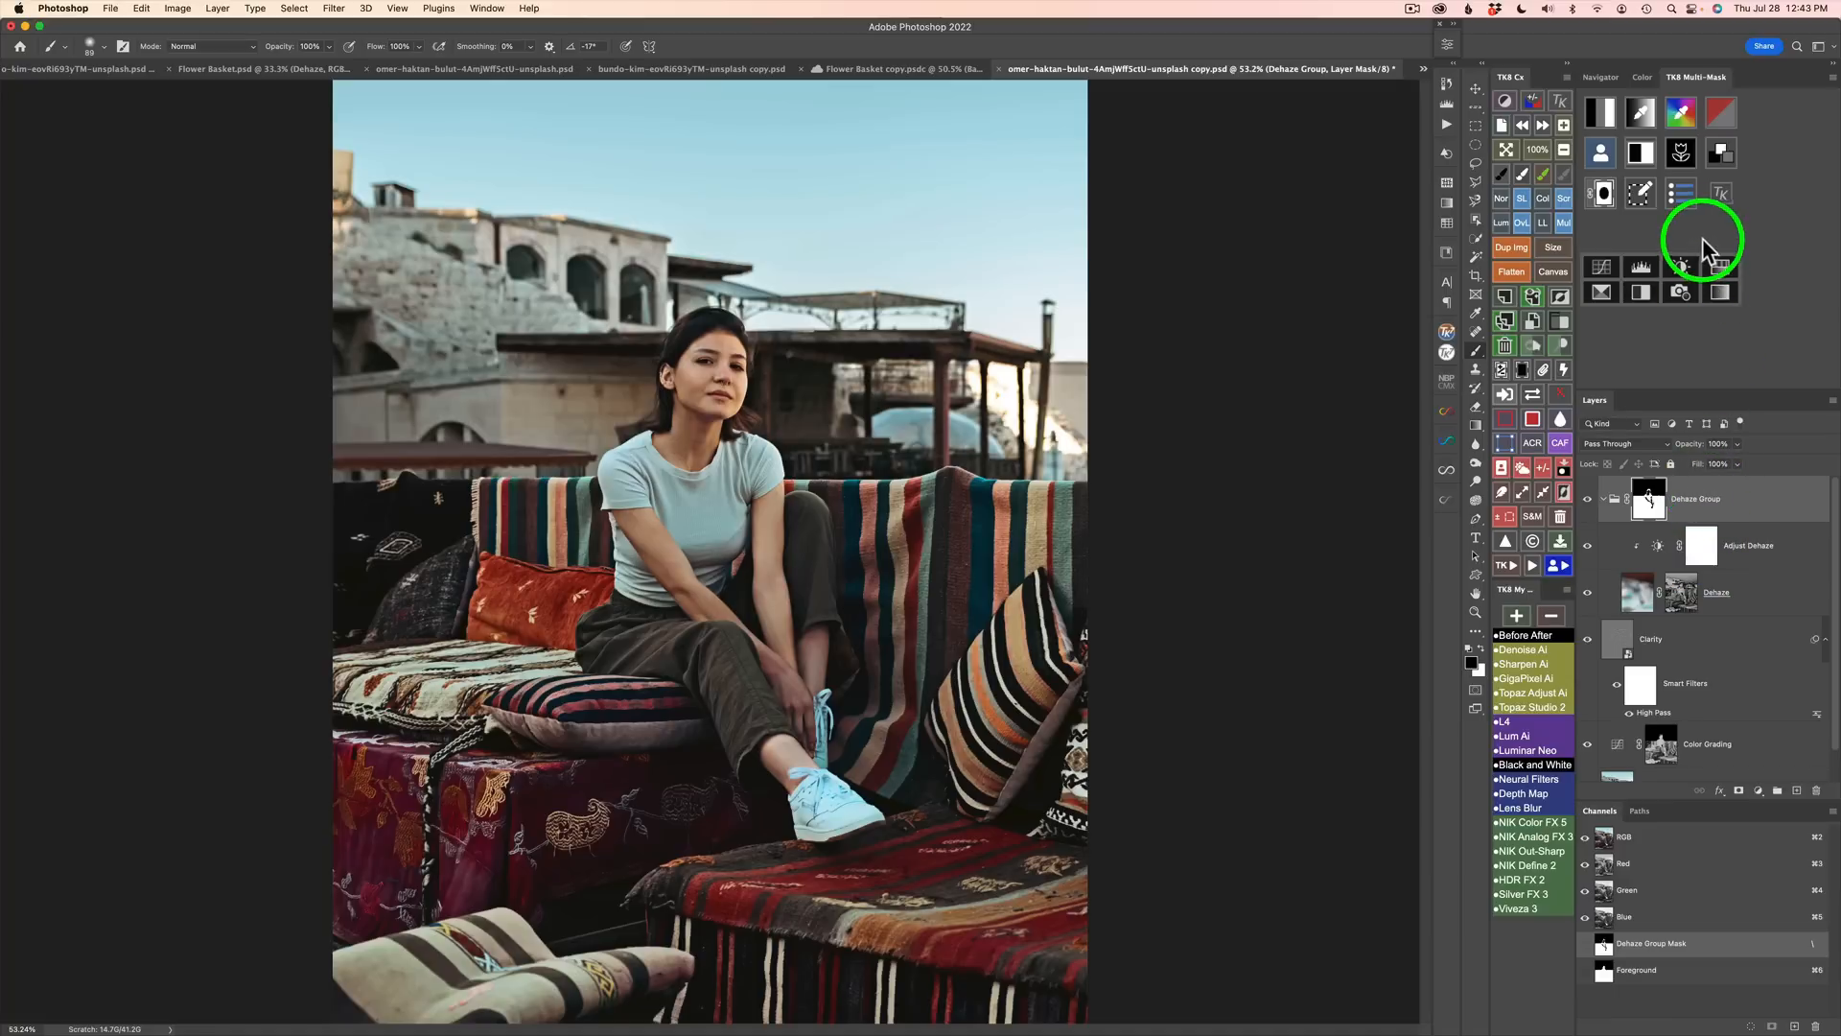
Step: Add a new Color Grading layer above the Dehaze Group, shift its midtones slightly towards warm orange, and compare it hidden and shown
click(1722, 153)
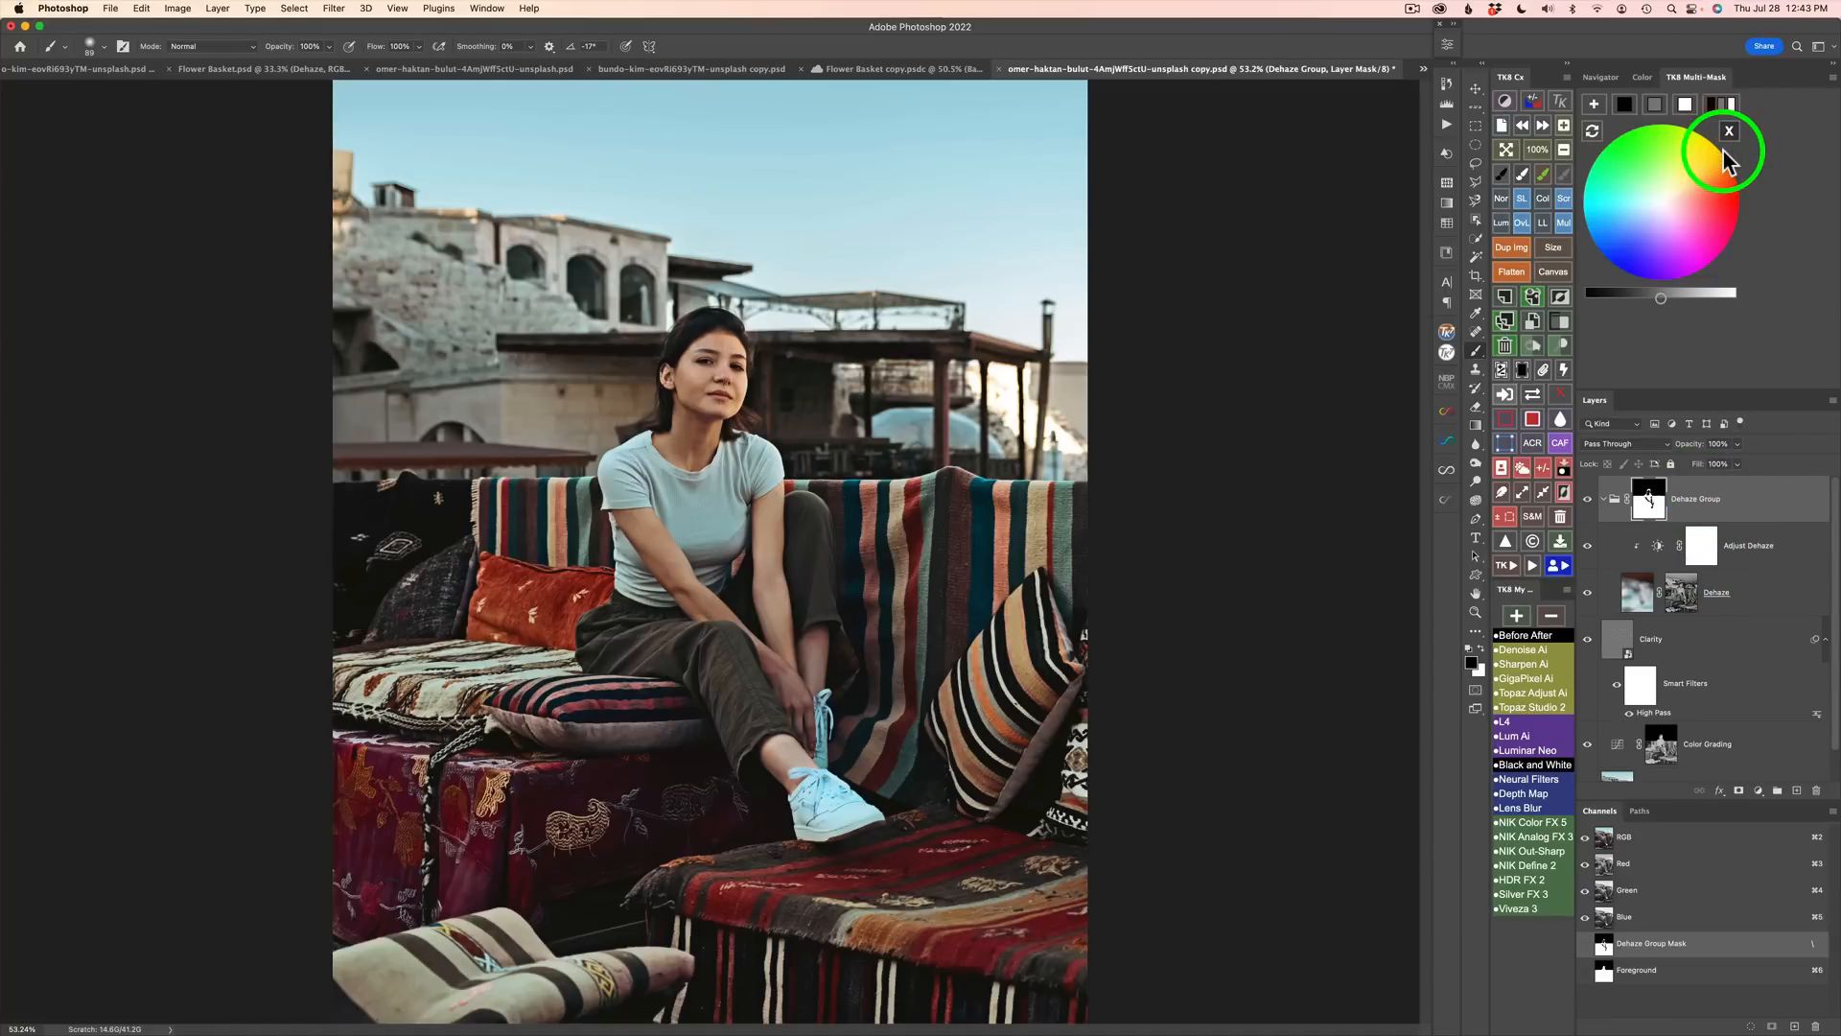
click(1657, 108)
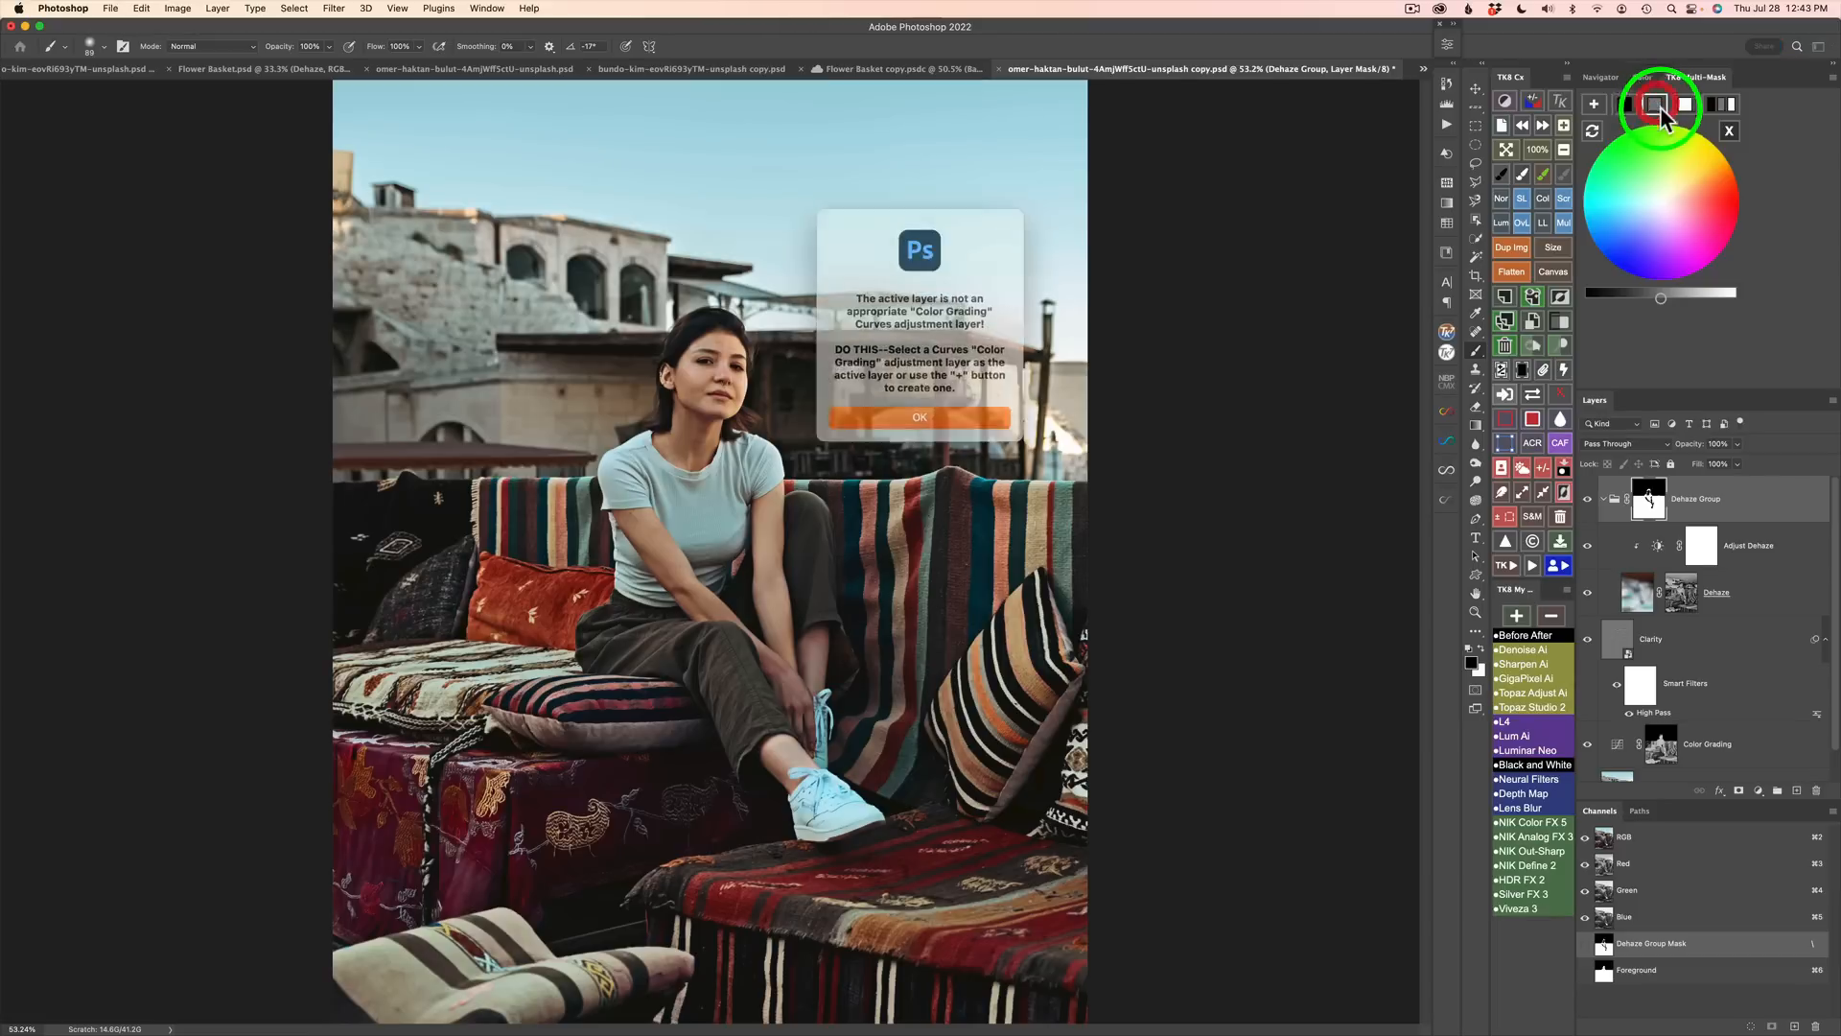
click(967, 410)
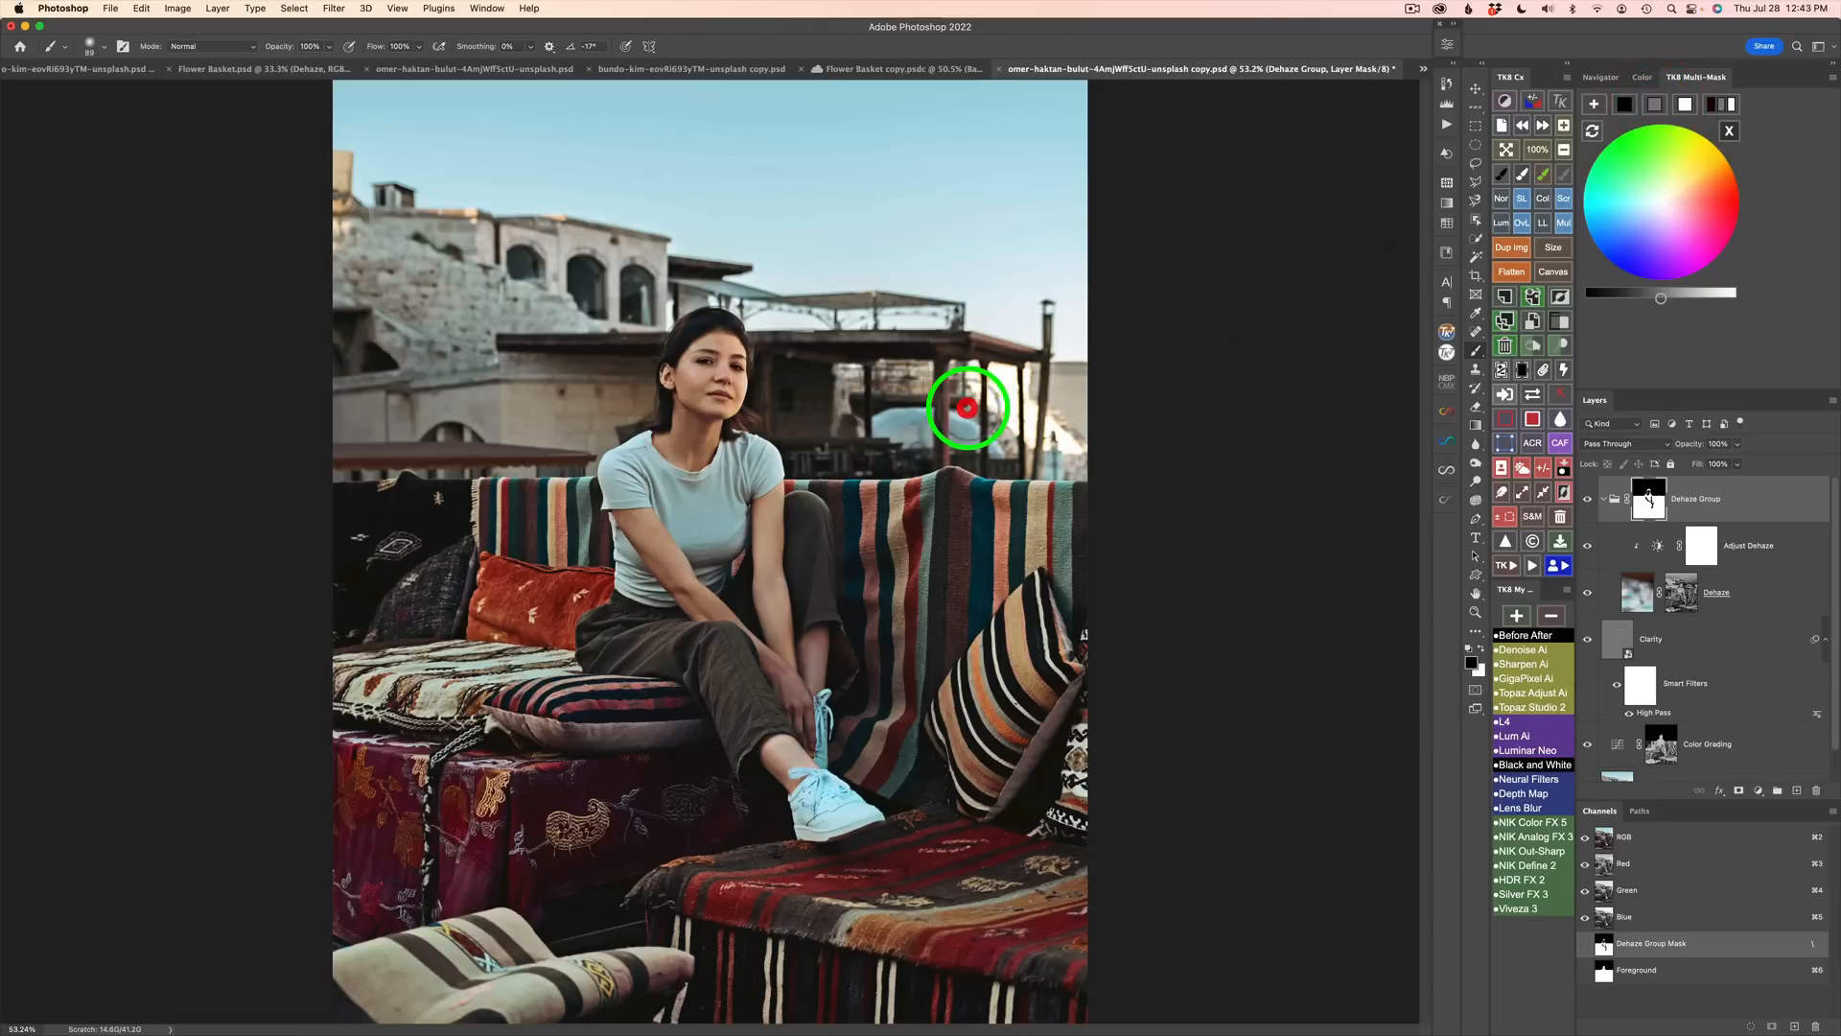
click(1596, 107)
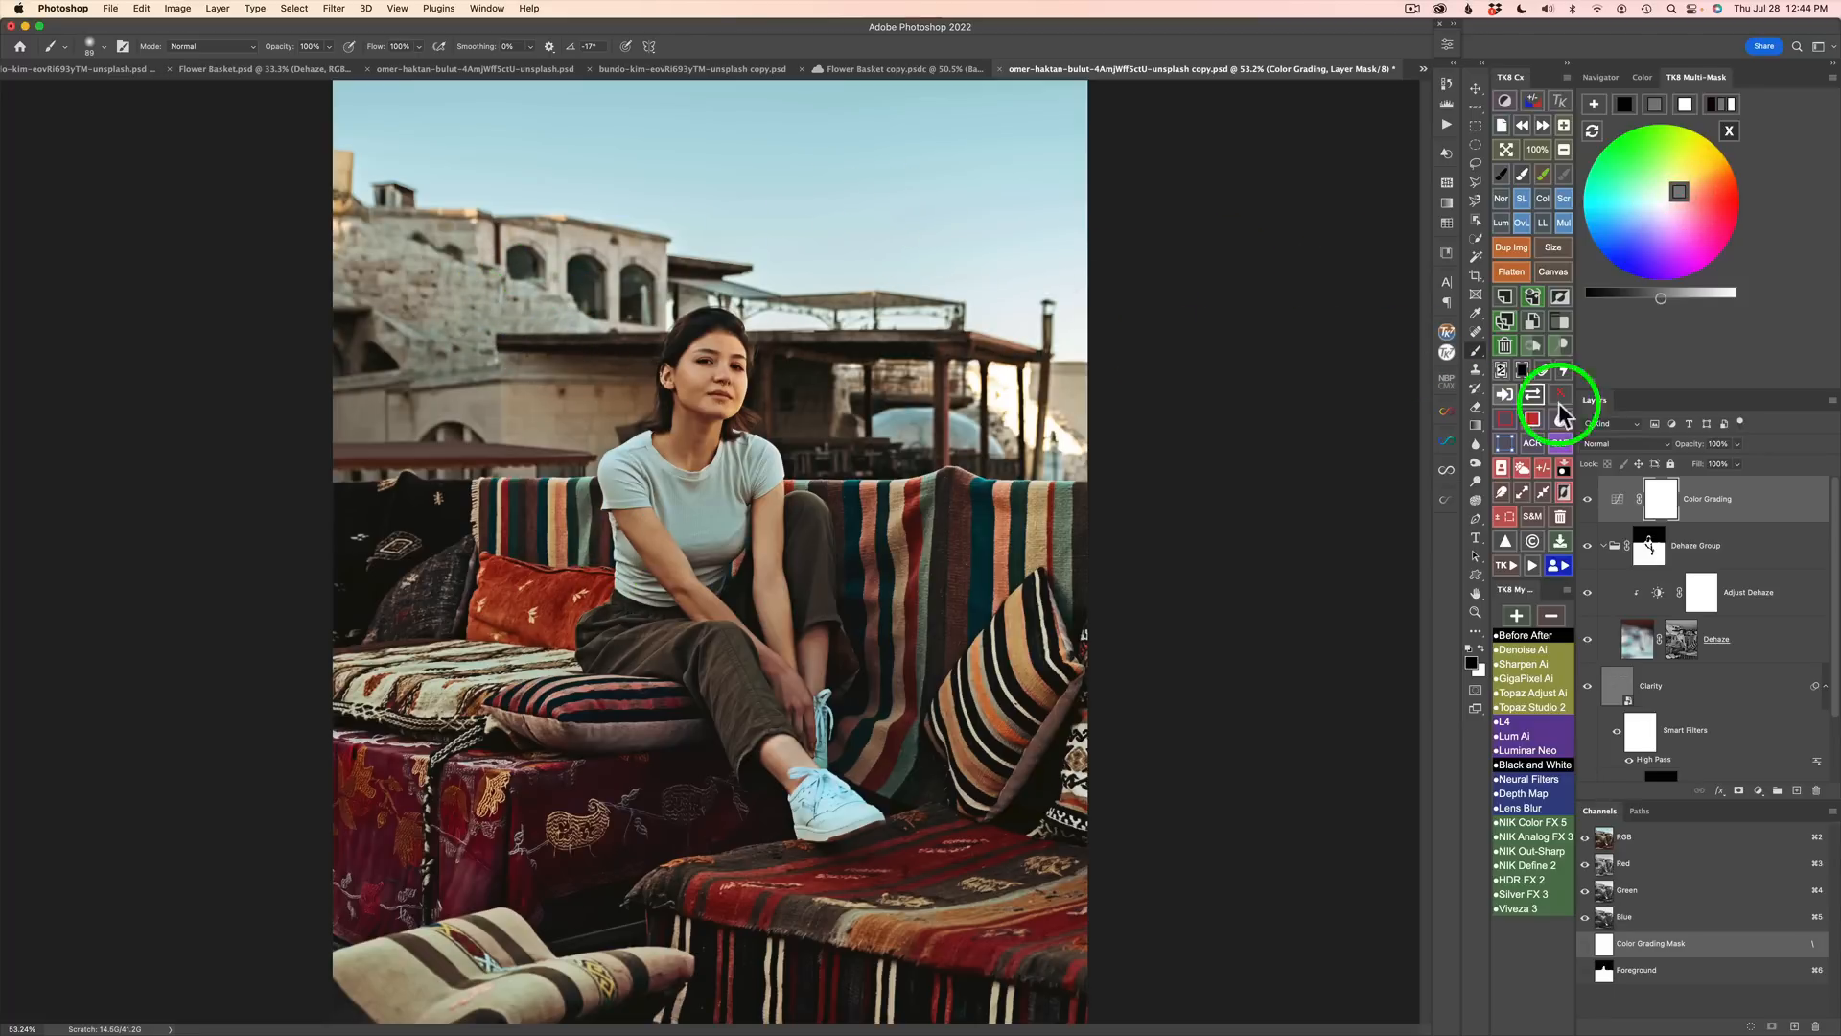
click(1588, 500)
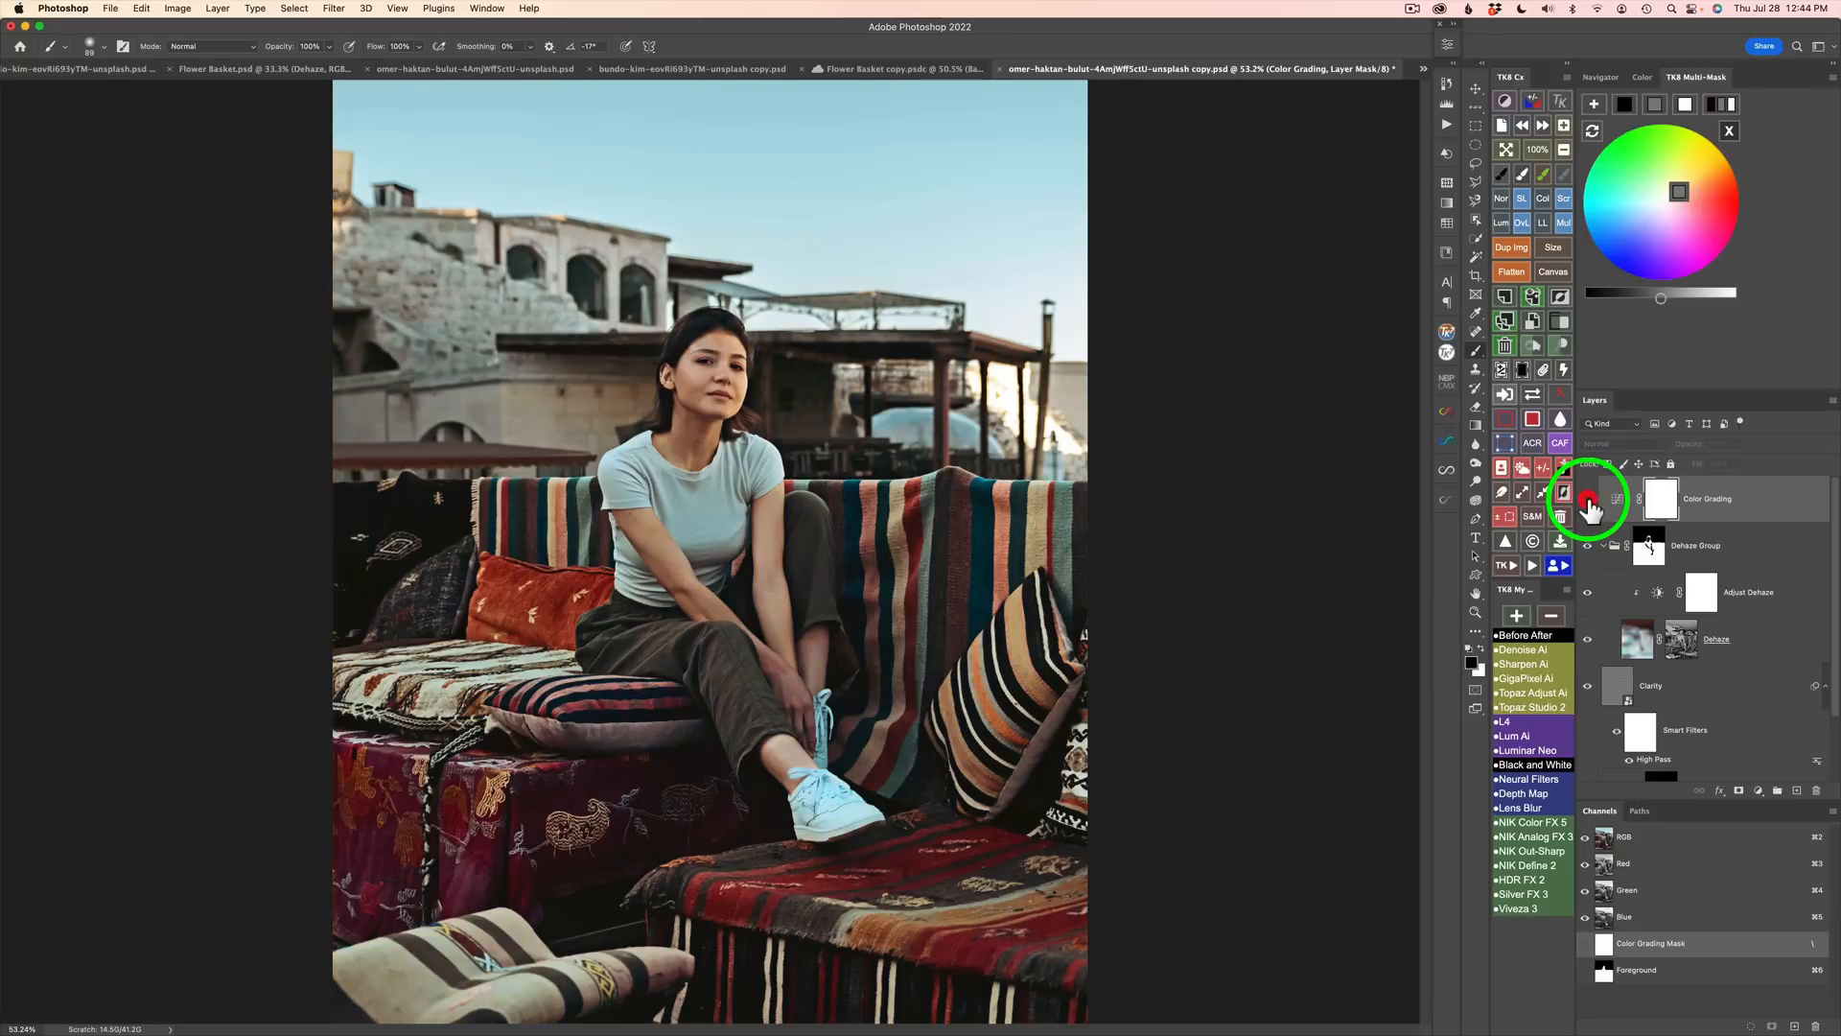
click(1589, 499)
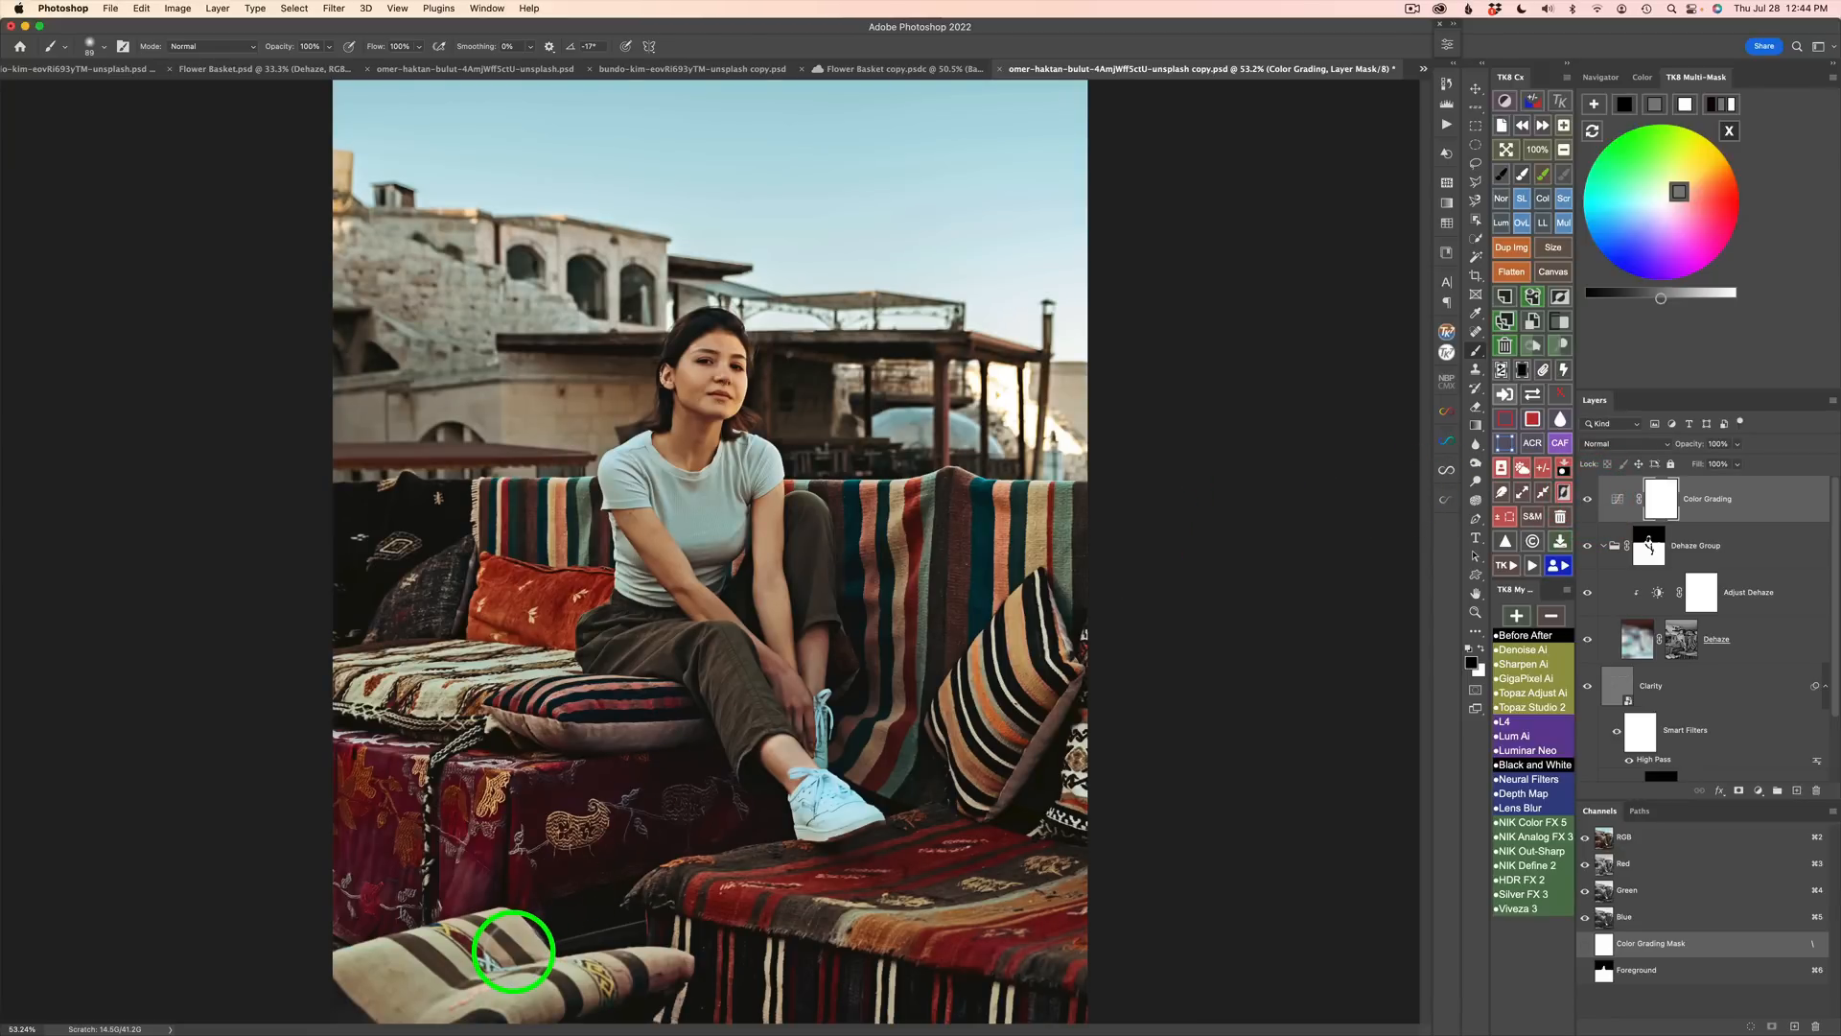
Step: Select the striped pillow in the photo's lower-left corner using the Object Selection tool in Lasso mode
click(1476, 219)
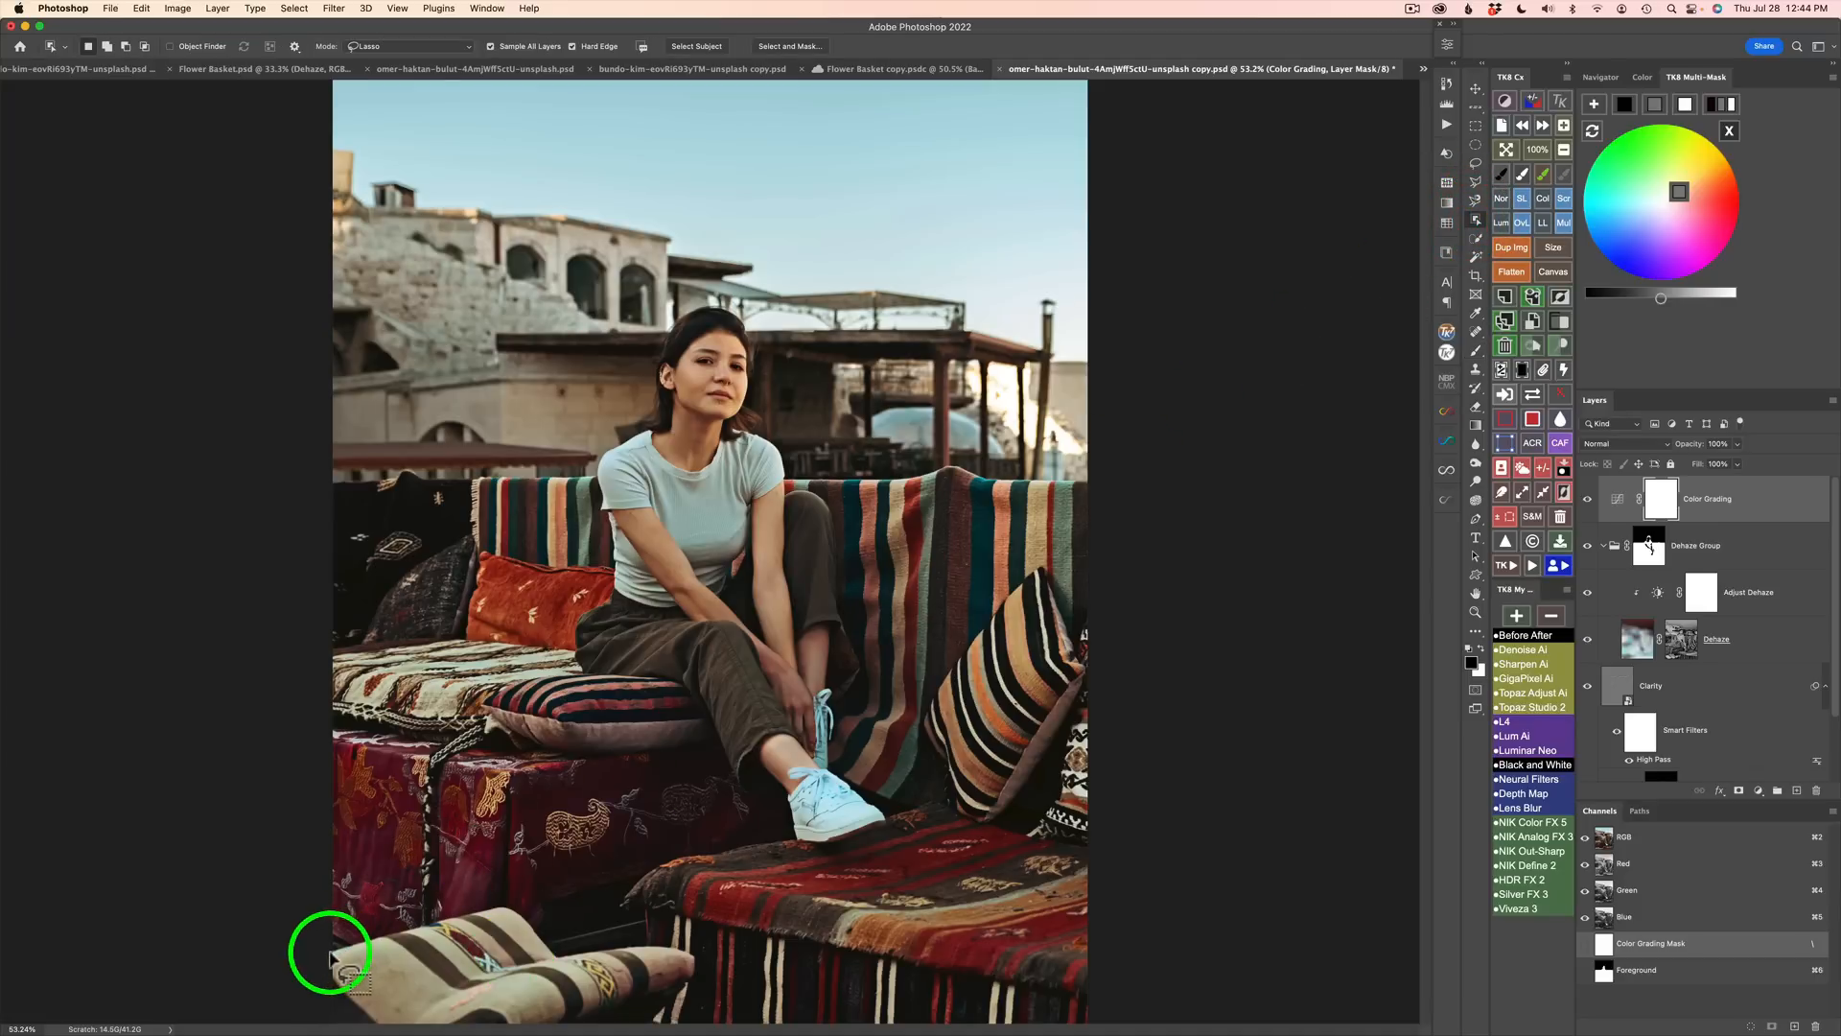
mouse_move(383, 930)
mouse_down()
mouse_move(505, 902)
mouse_move(551, 932)
mouse_move(703, 967)
mouse_move(579, 1015)
mouse_move(431, 1026)
mouse_move(370, 1020)
mouse_move(300, 953)
mouse_up()
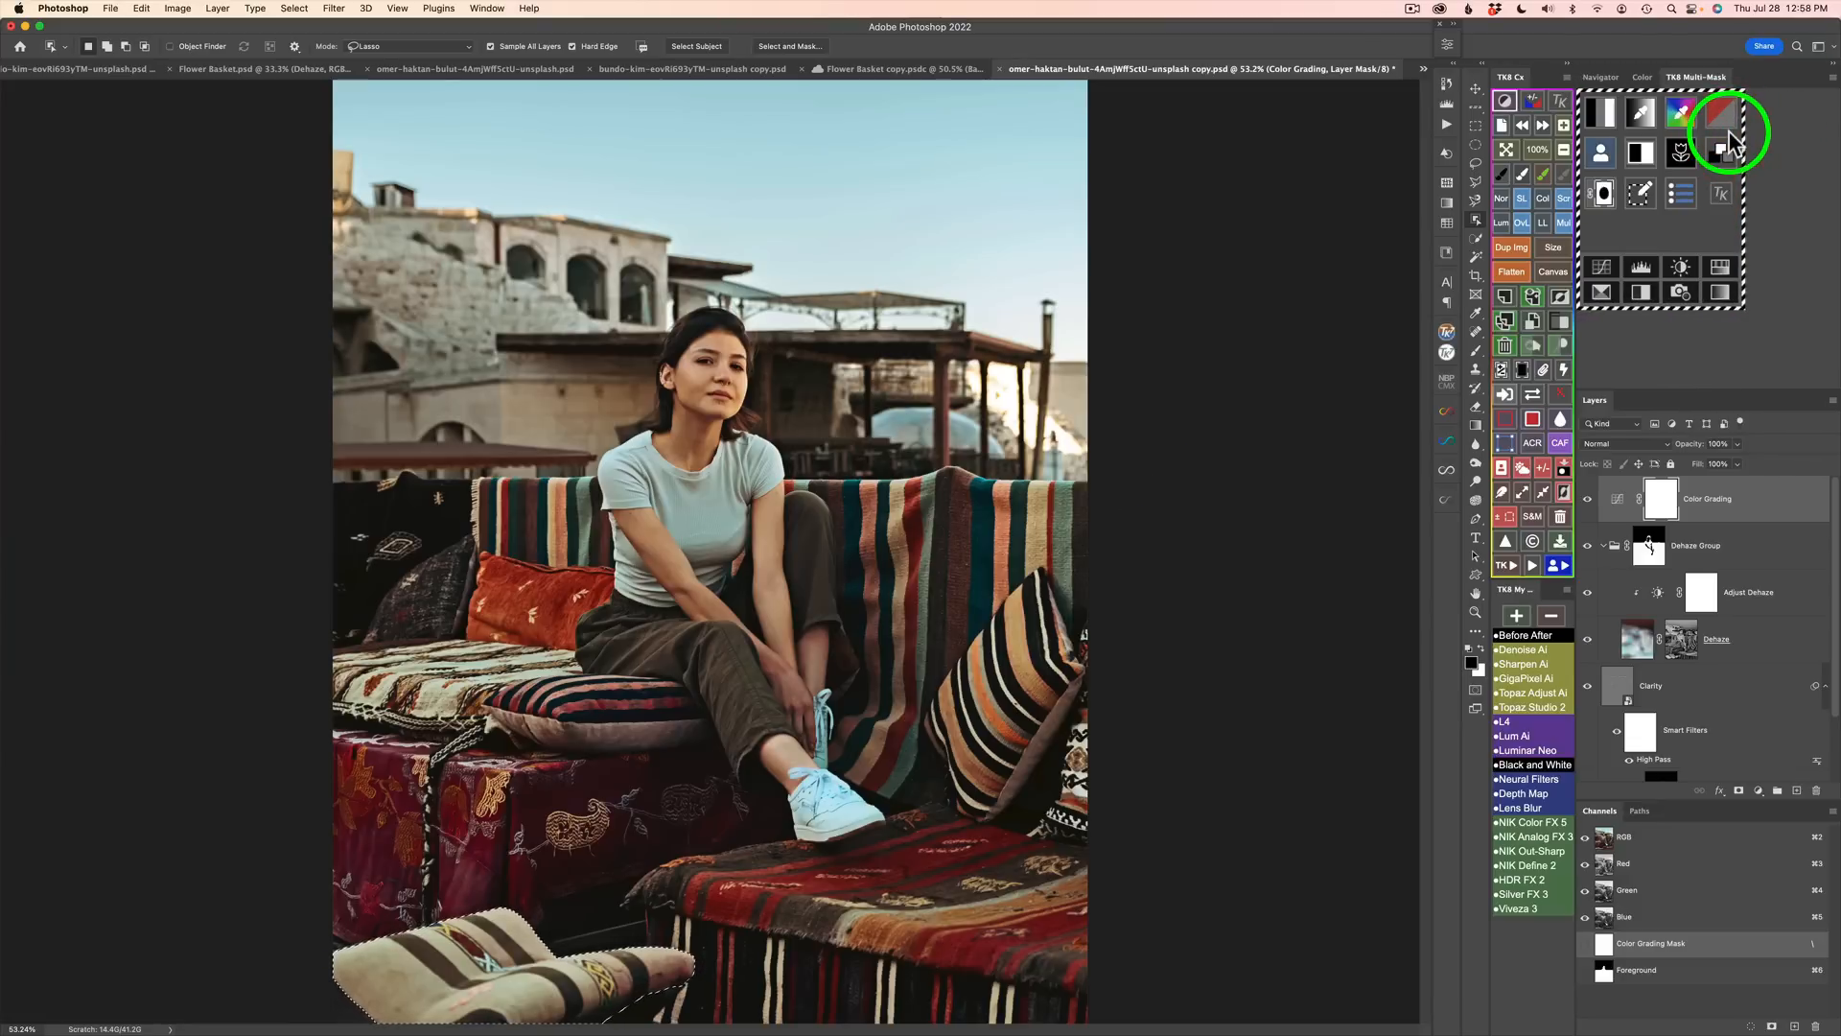
Step: Add a Curves adjustment layer masked to the selected pillow, and set it to Multiply blending at 84% opacity
click(1601, 267)
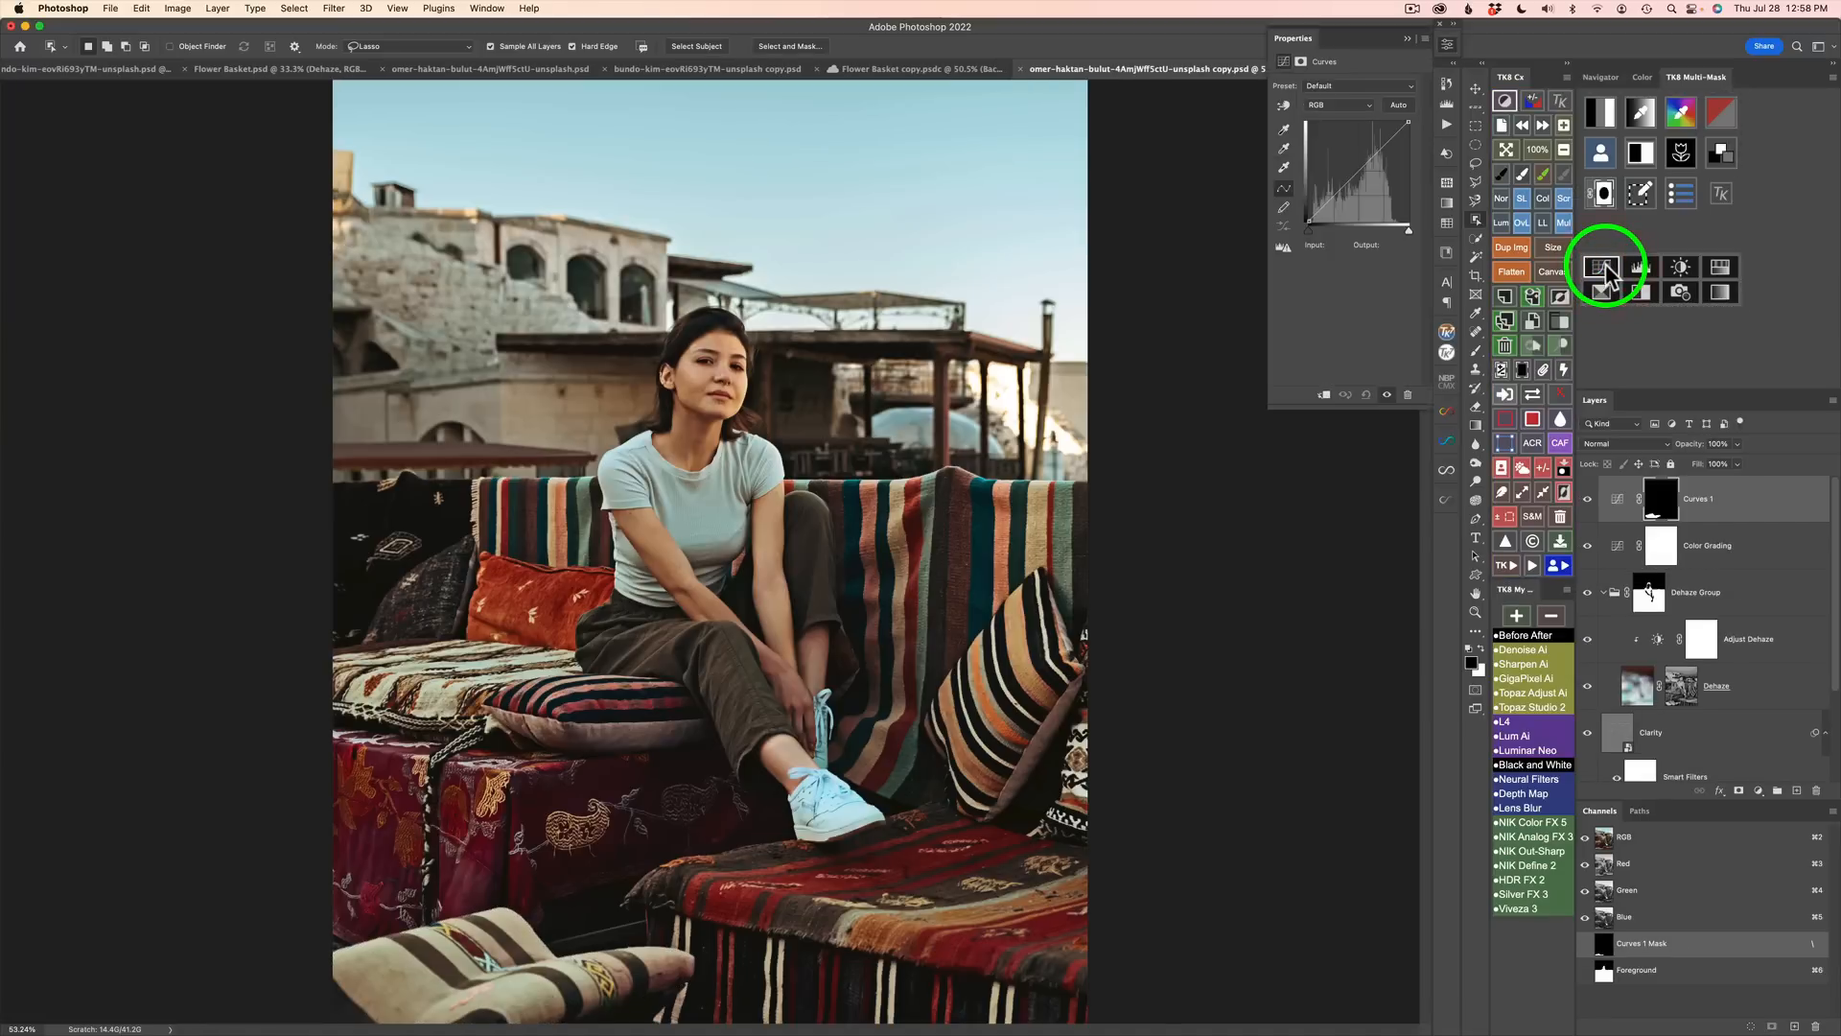
click(1448, 48)
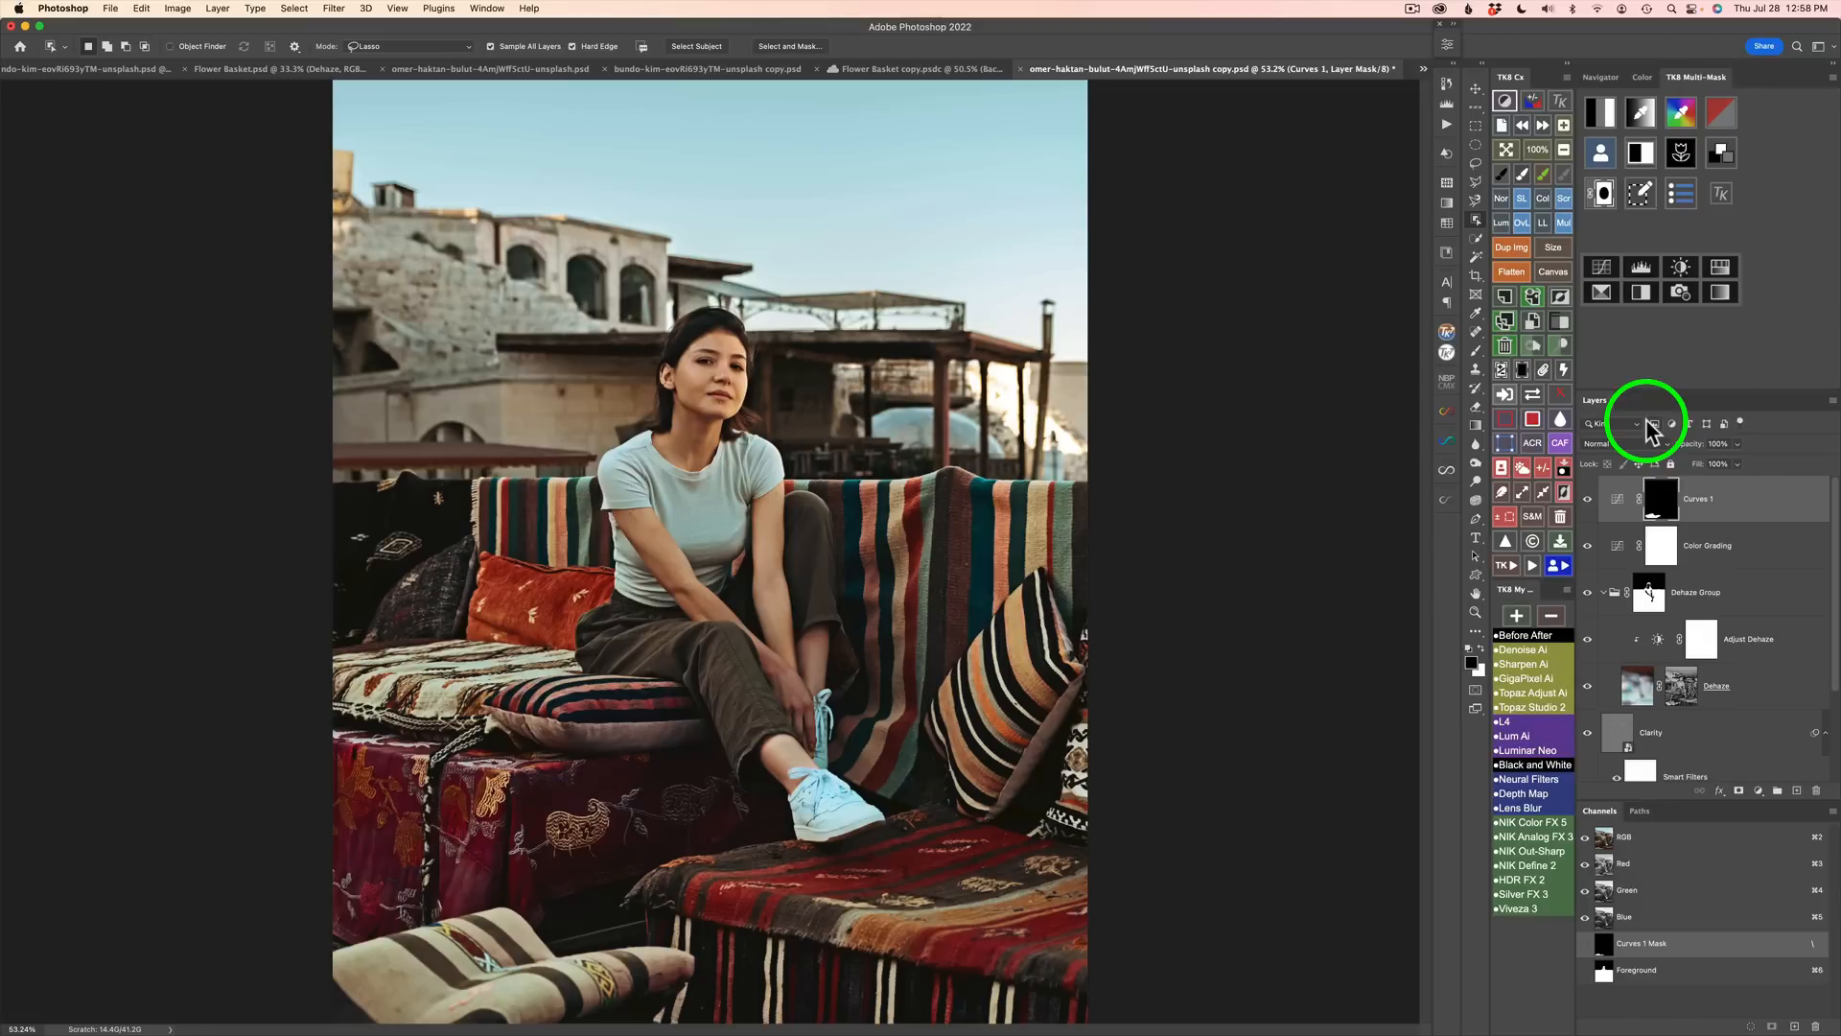
click(1634, 446)
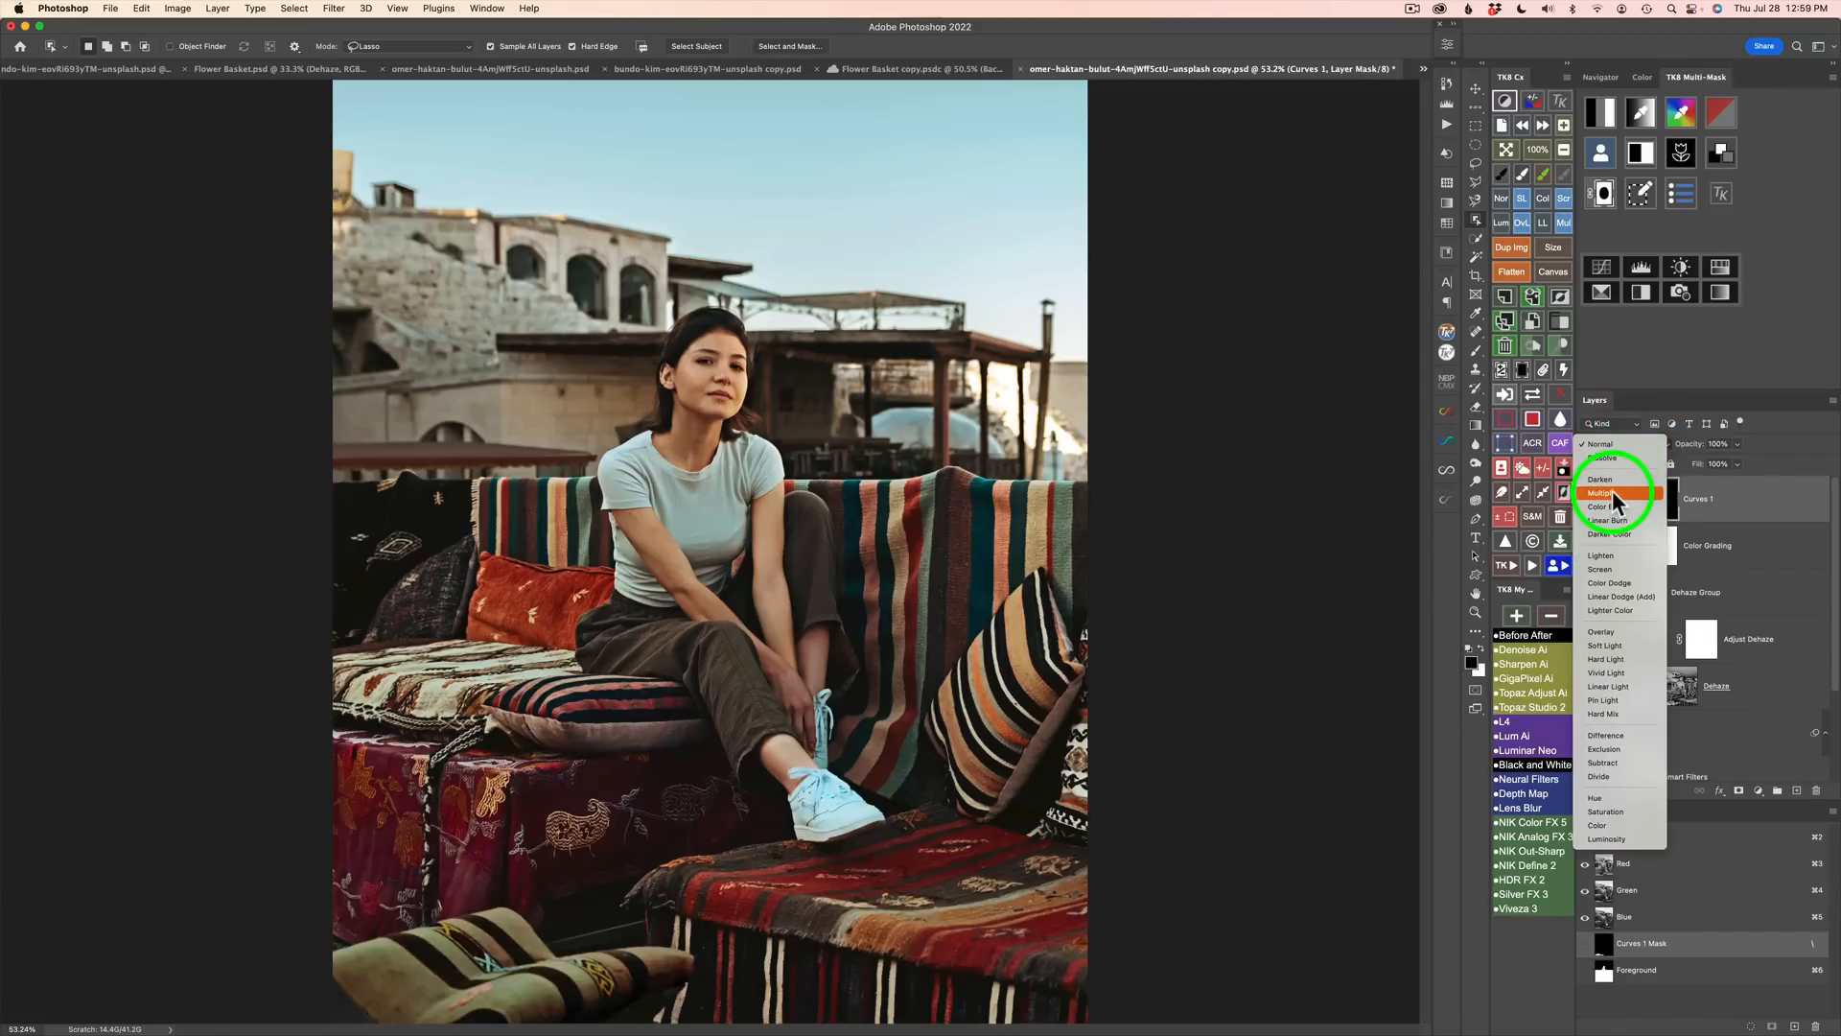
key(Escape)
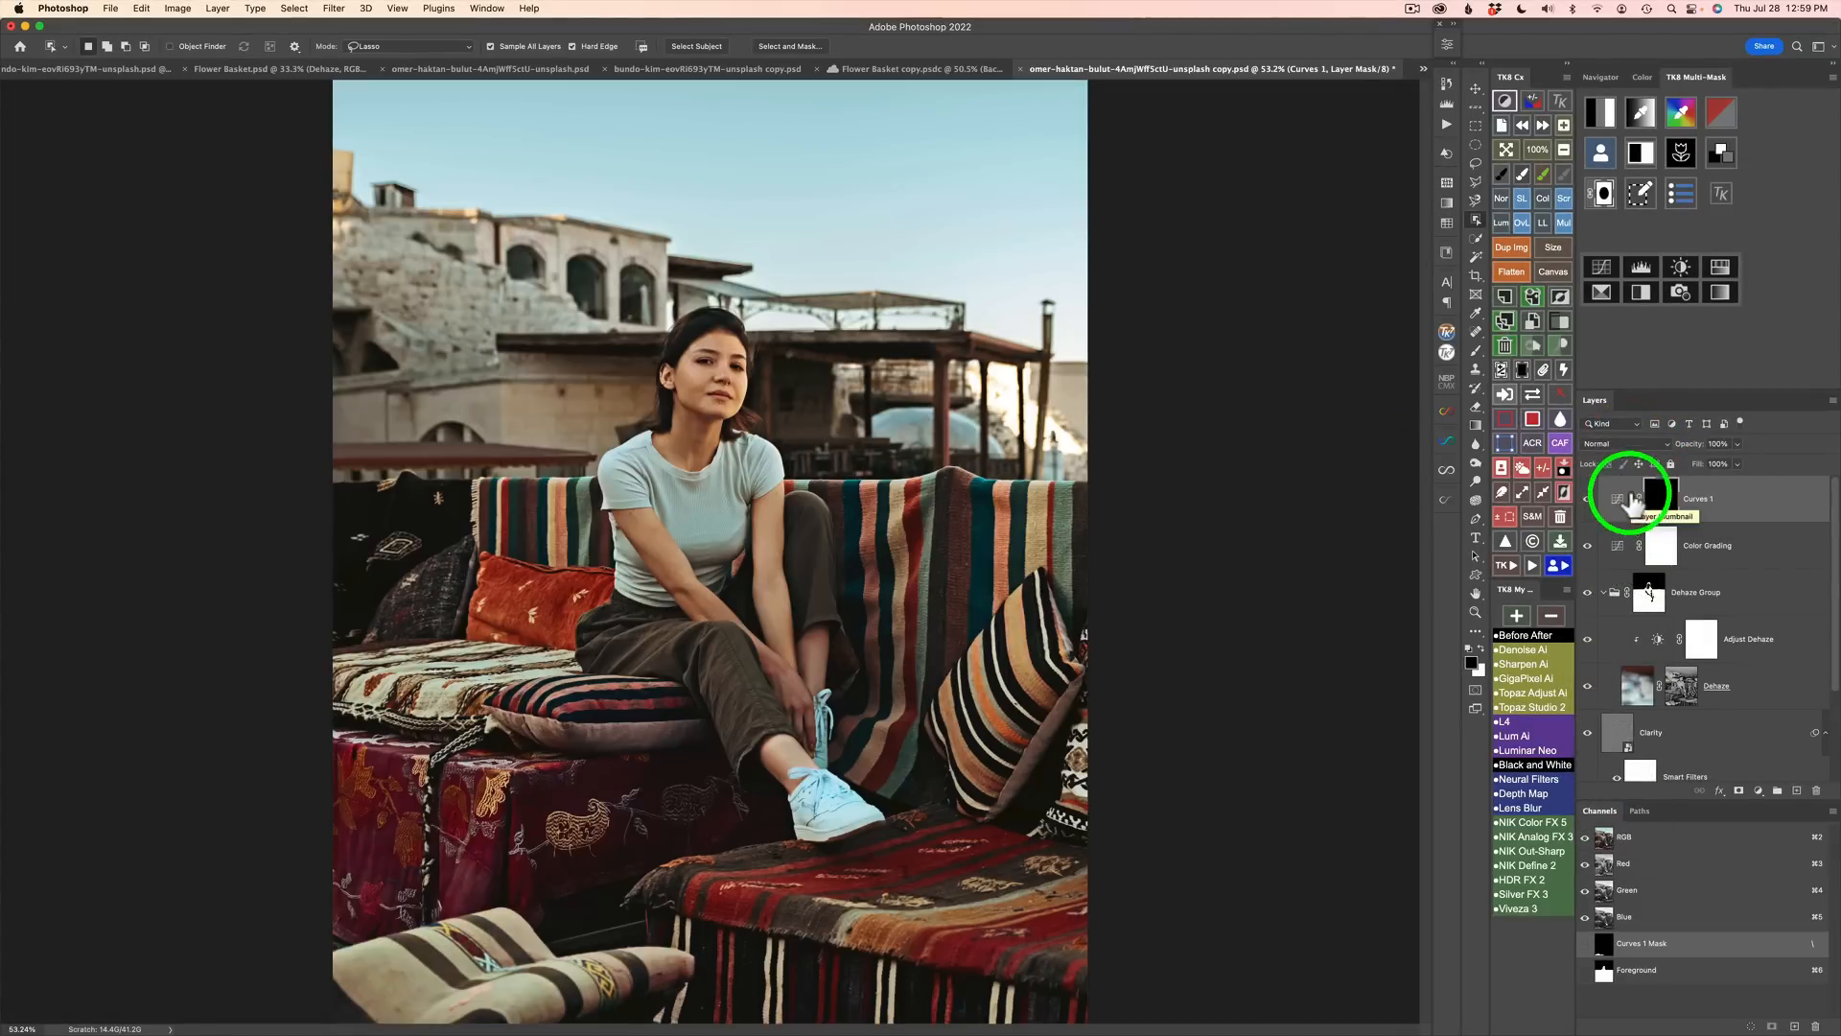
click(1564, 223)
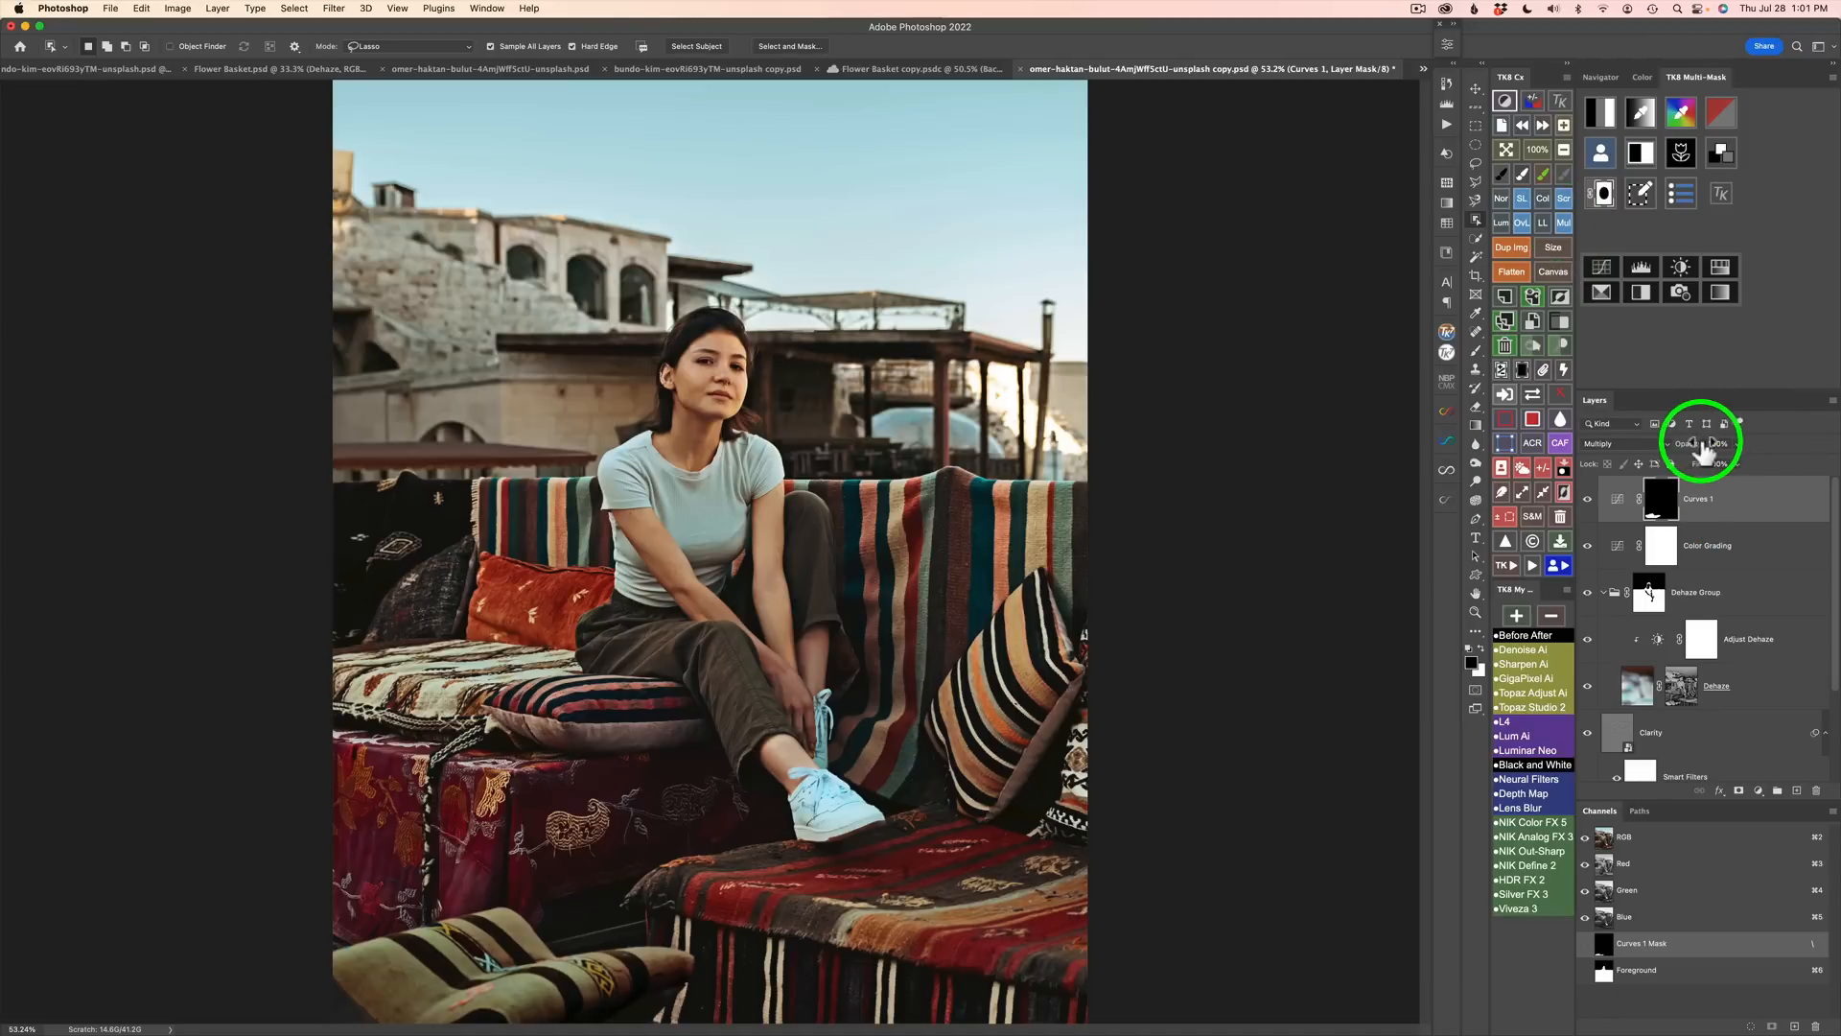
drag(1697, 446, 1467, 429)
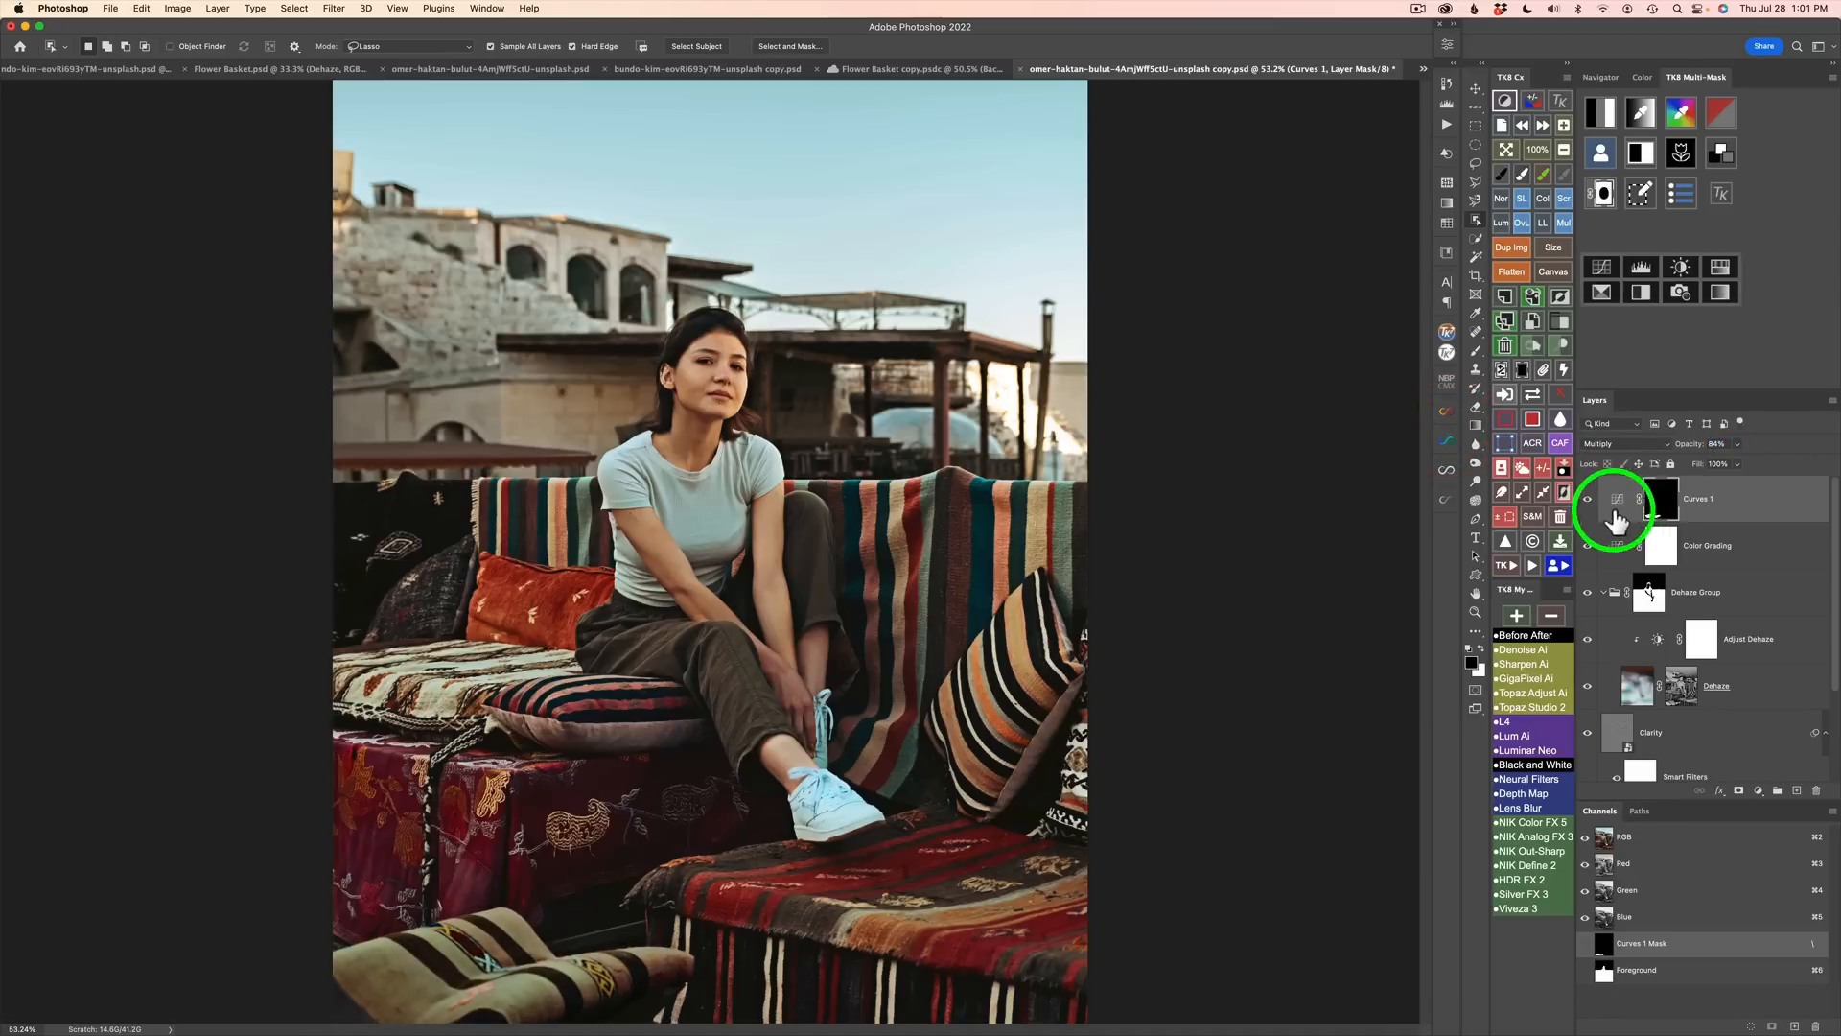
Step: Compare the pillow with its darkening Curves layer hidden and shown, and compare the original photo with the full edit
click(1589, 501)
click(1589, 501)
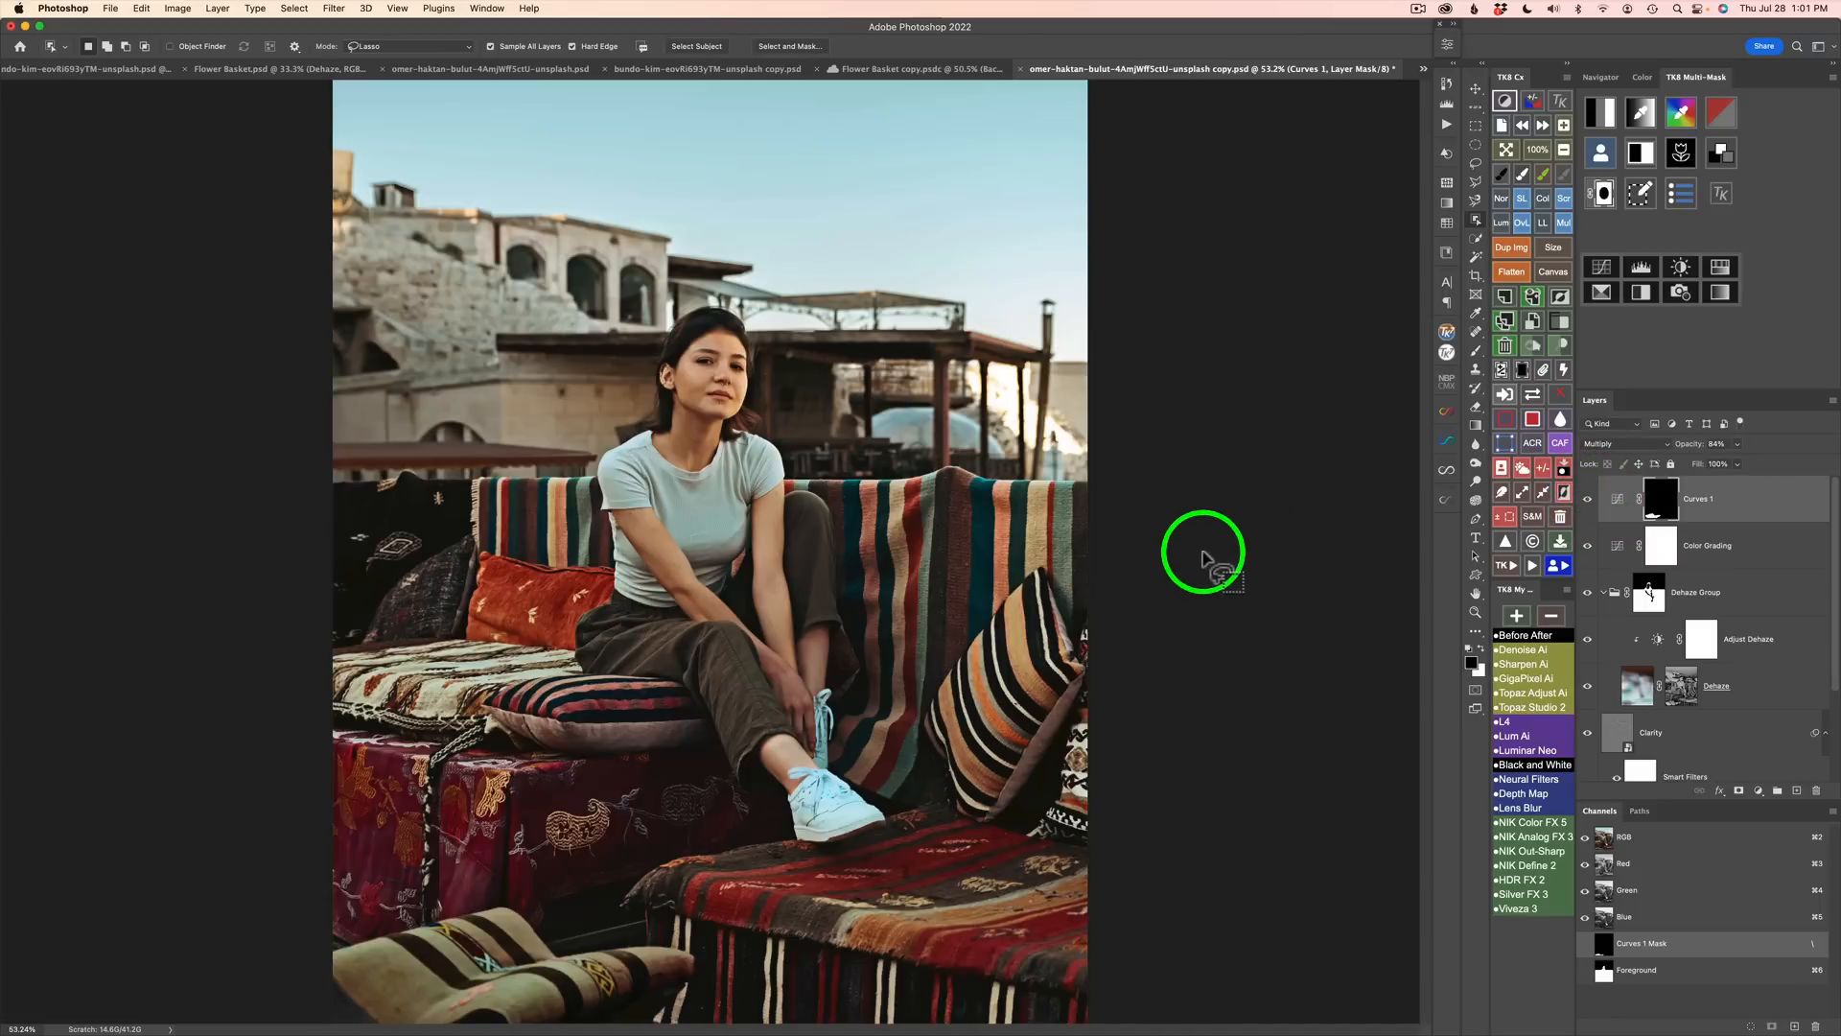
click(1526, 635)
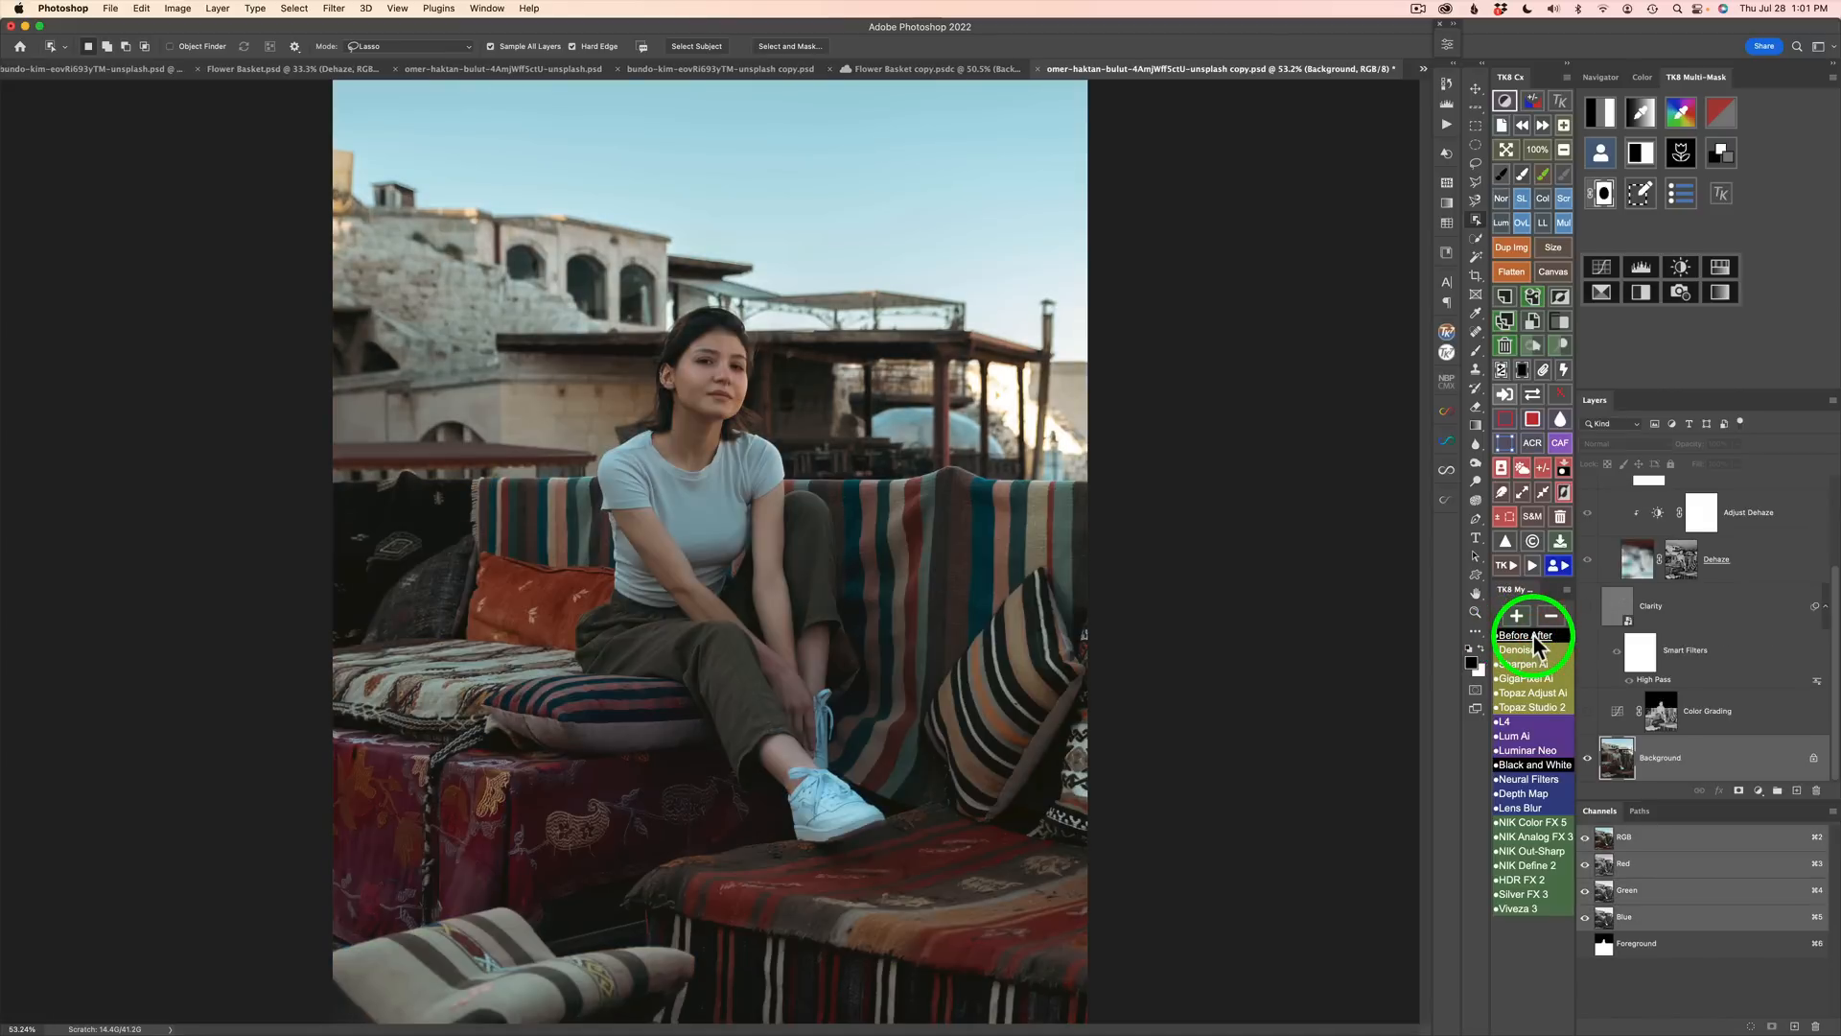
click(1532, 635)
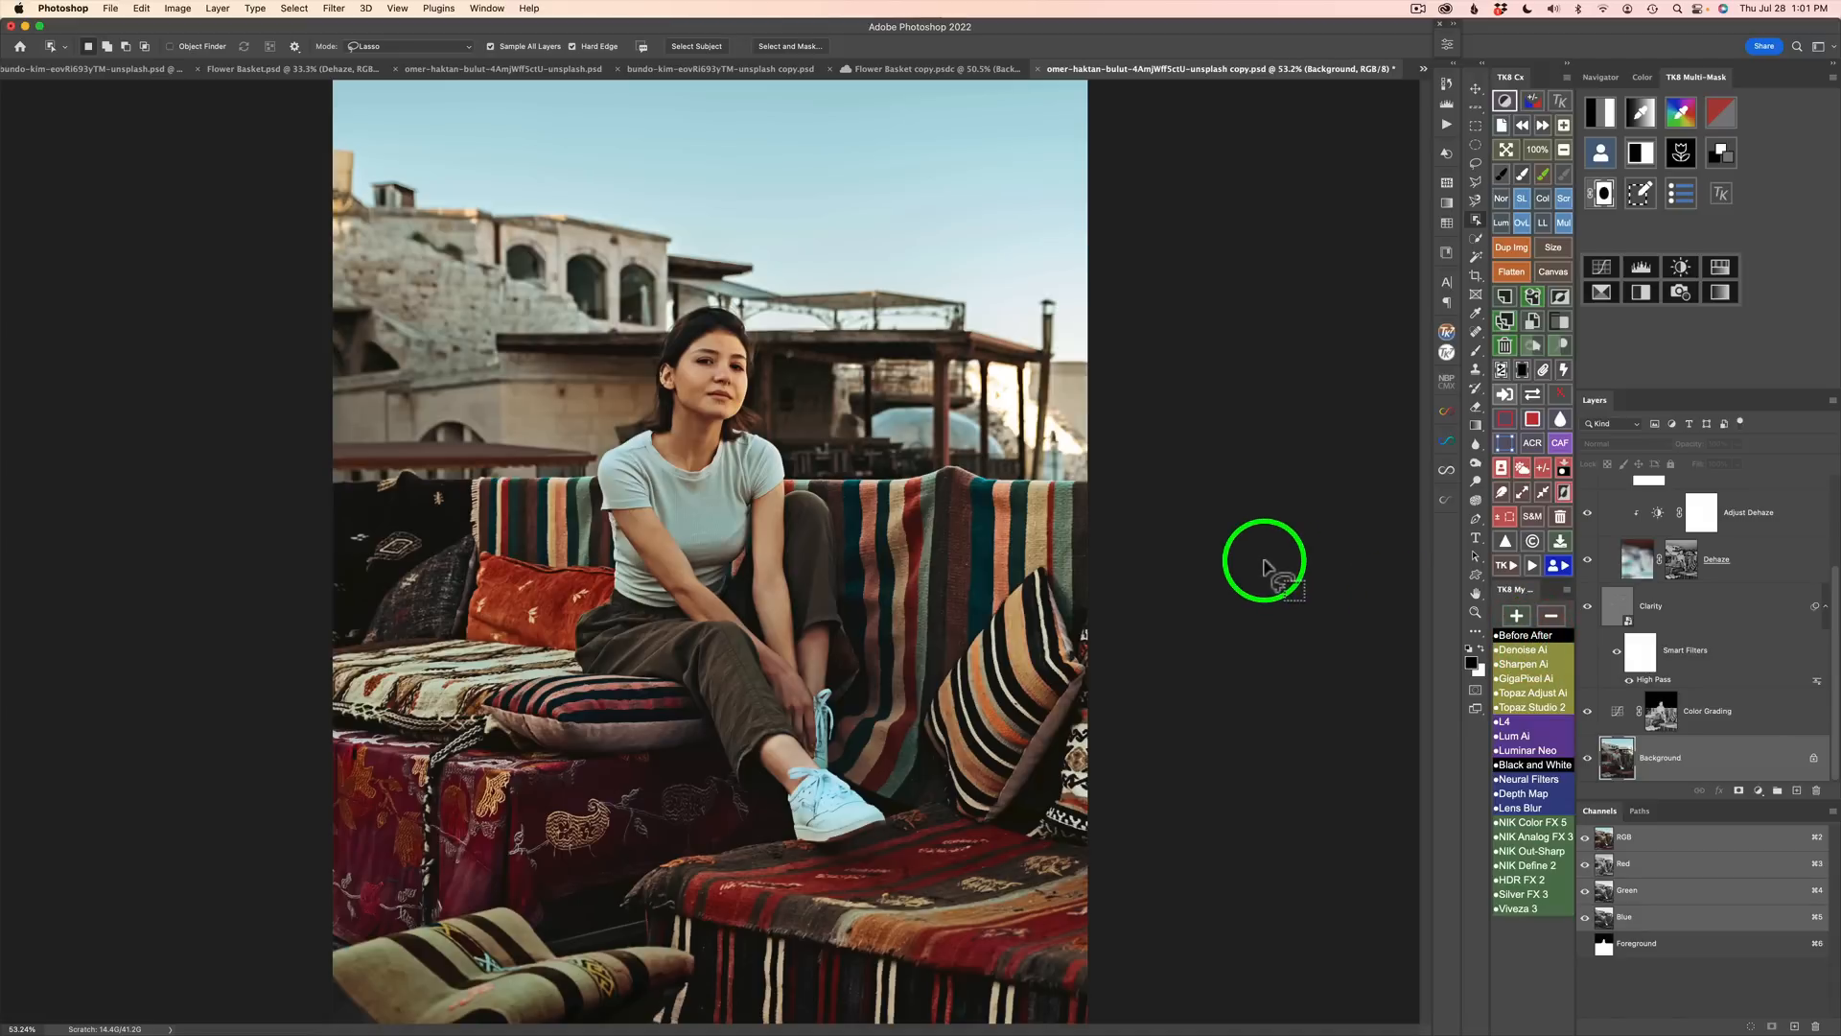